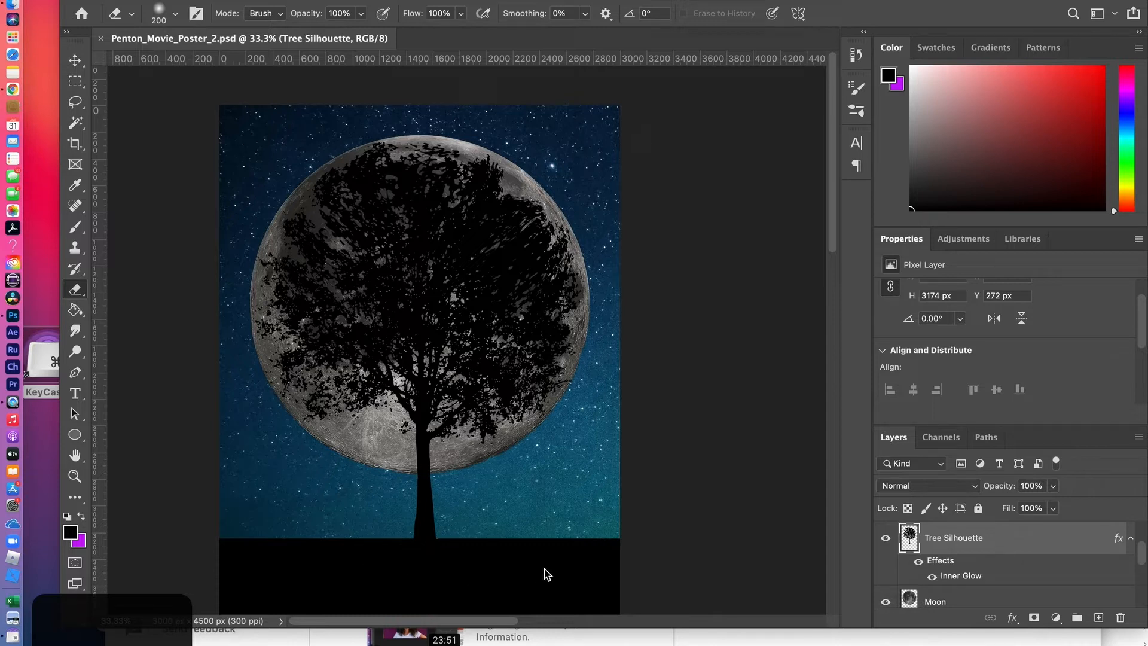
Toggle the Ground layer's visibility off and back on to inspect the base of the tree trunk
{"action": "scroll", "coordinate": [989, 580], "scroll_direction": "up", "scroll_amount": 2}
{"action": "scroll", "coordinate": [989, 580], "scroll_direction": "up", "scroll_amount": 1}
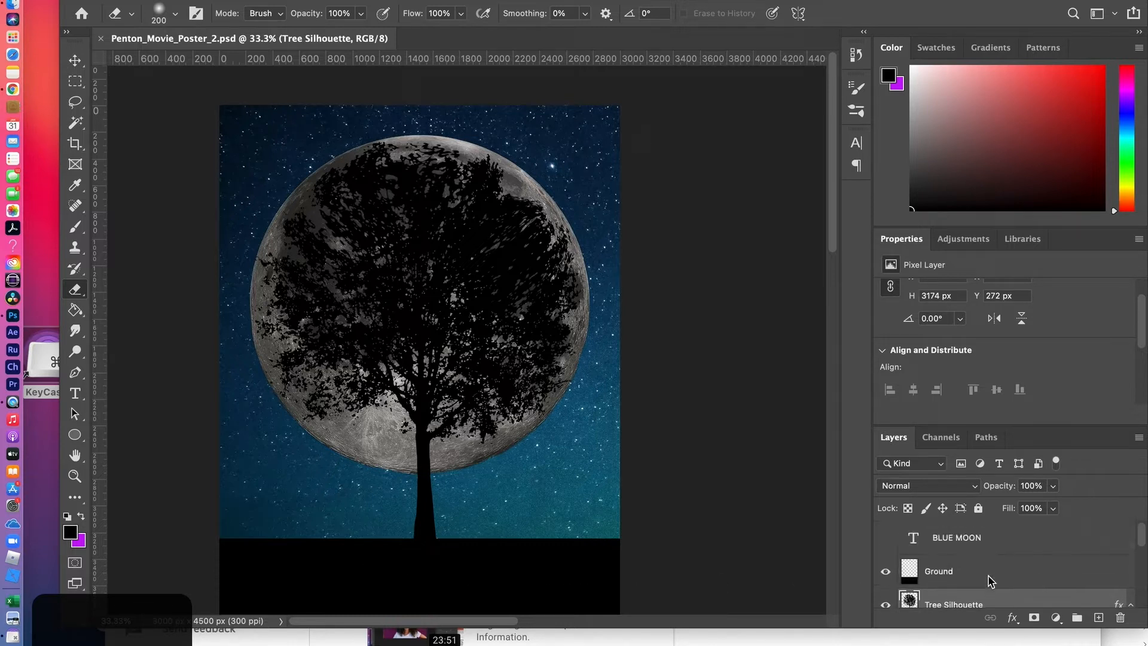
{"action": "left_click", "coordinate": [885, 574]}
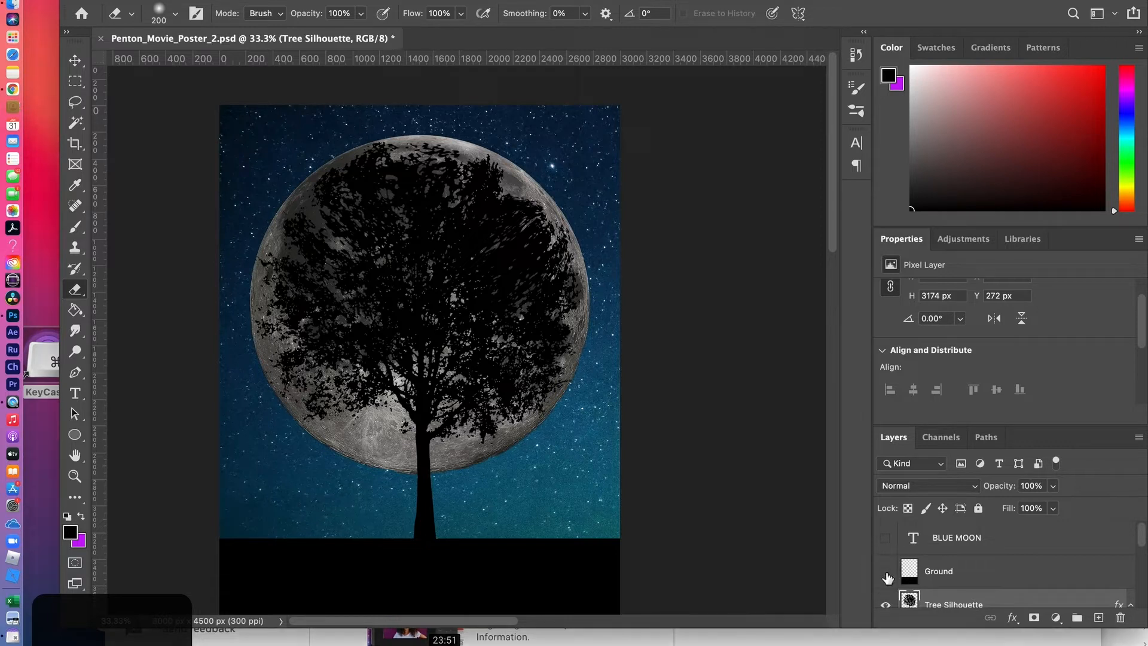
{"action": "left_click", "coordinate": [886, 575]}
{"action": "left_click", "coordinate": [887, 575]}
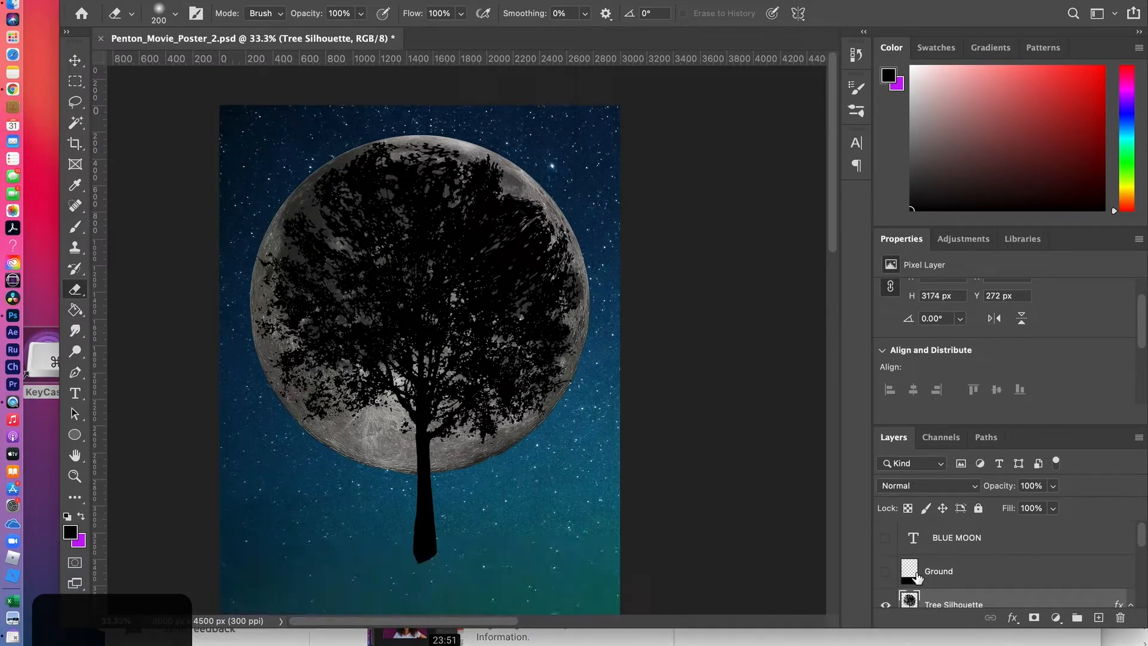
{"action": "left_click", "coordinate": [886, 575]}
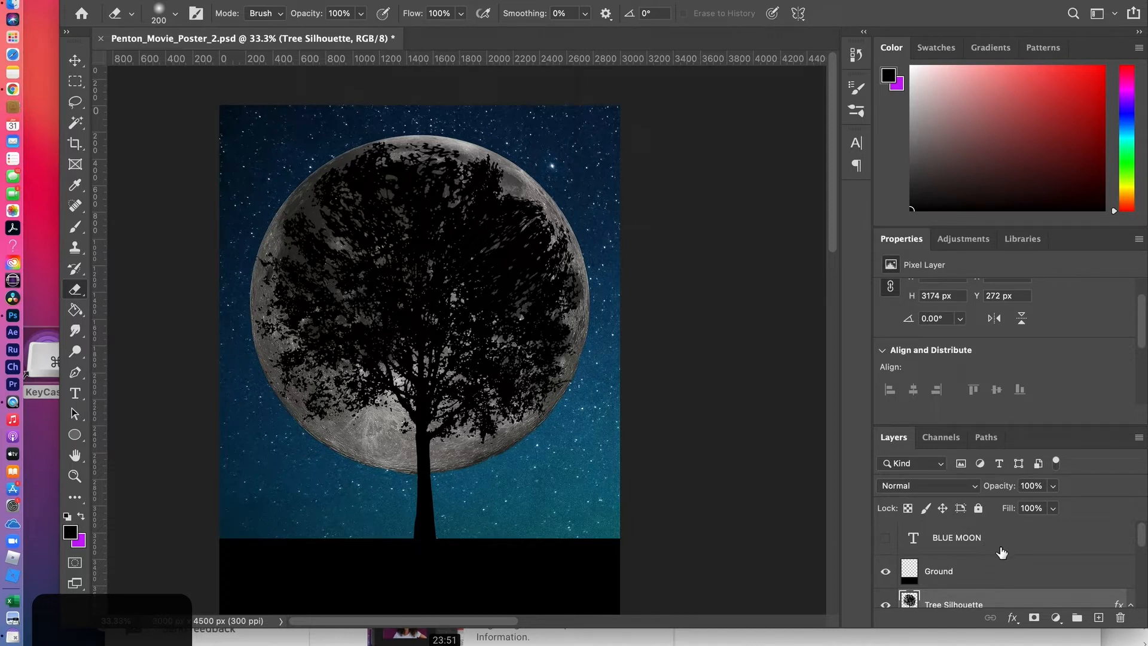
Create a new layer directly above the Ground layer and name it Grass 1
{"action": "left_click", "coordinate": [1099, 620]}
{"action": "left_click_drag", "start_coordinate": [986, 594], "coordinate": [973, 550]}
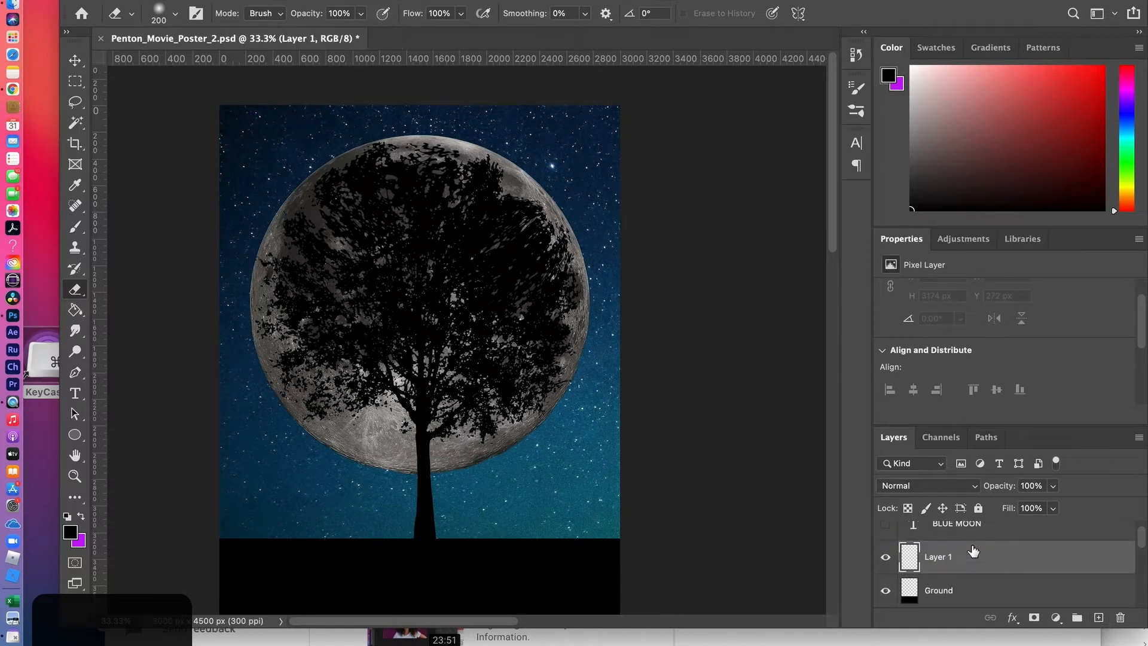
{"action": "double_click", "coordinate": [934, 557]}
{"action": "type", "text": "Grass"}
{"action": "key", "text": "Return"}
Activate the Brush tool with the grass brush and open its Brush Settings
{"action": "left_click", "coordinate": [70, 229]}
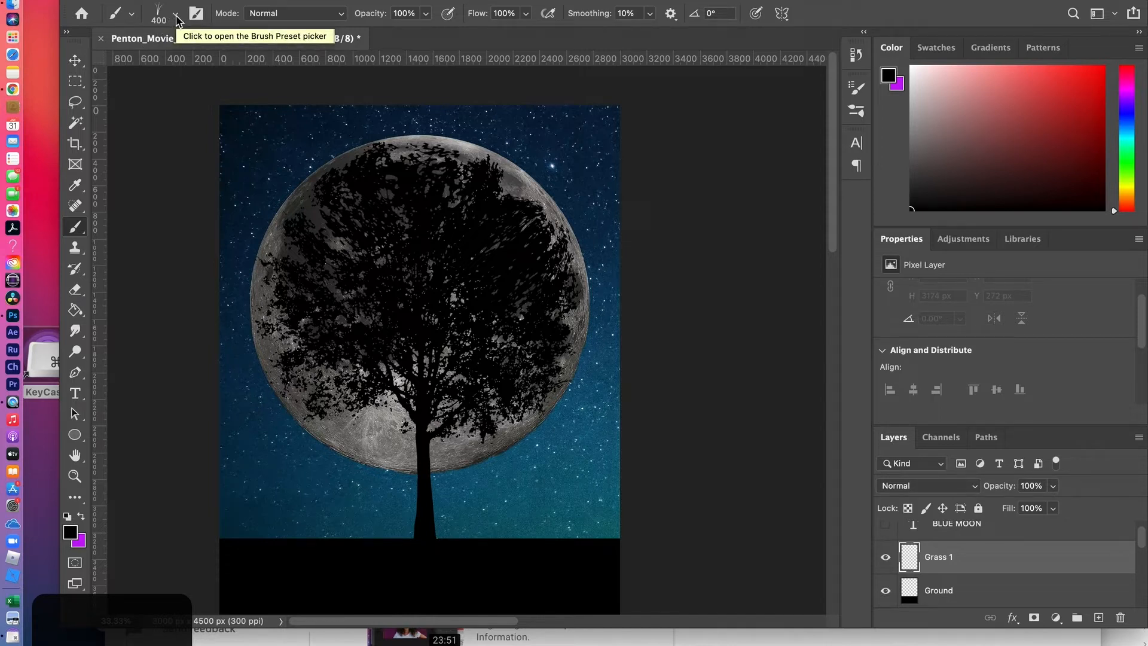
{"action": "left_click", "coordinate": [197, 17]}
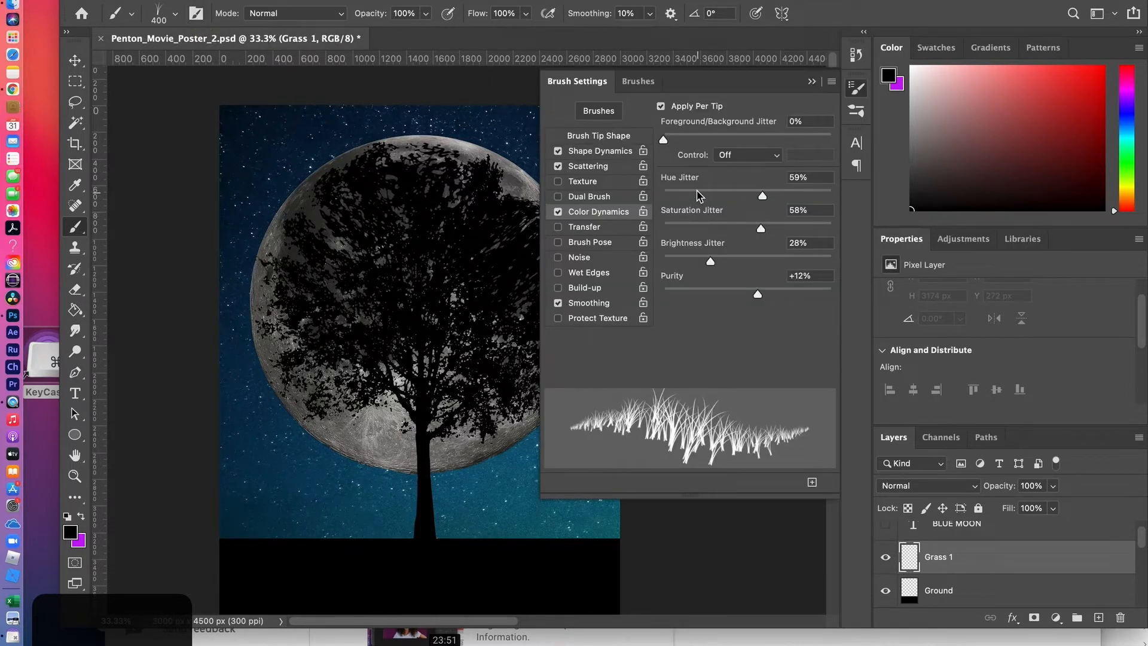
{"action": "left_click", "coordinate": [641, 84]}
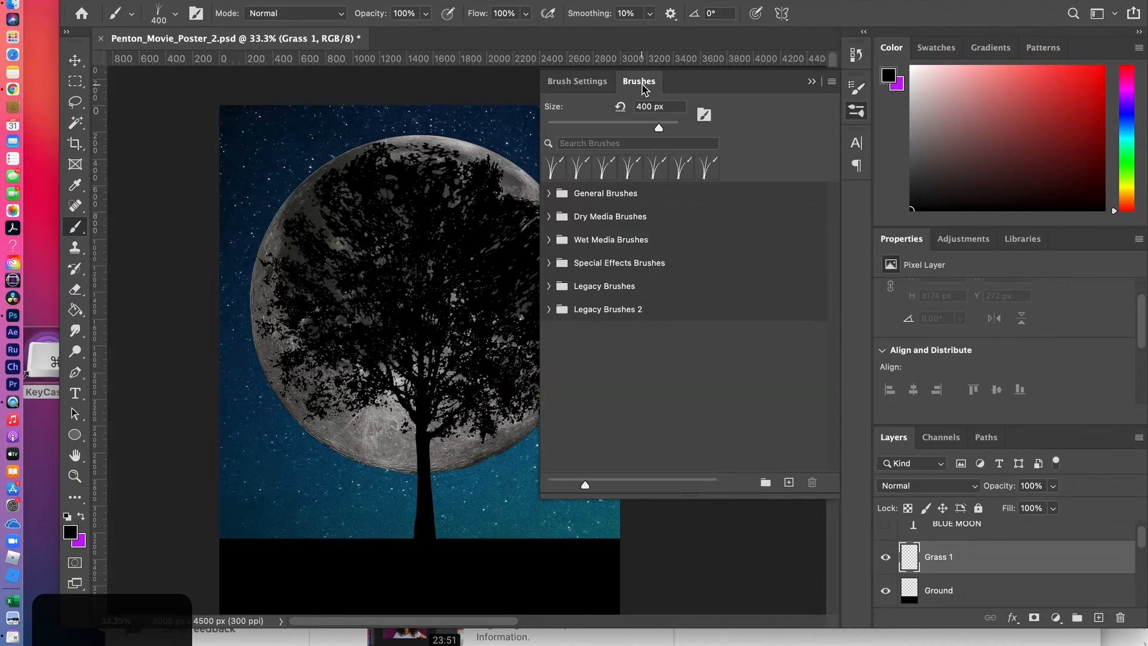
{"action": "left_click", "coordinate": [592, 84]}
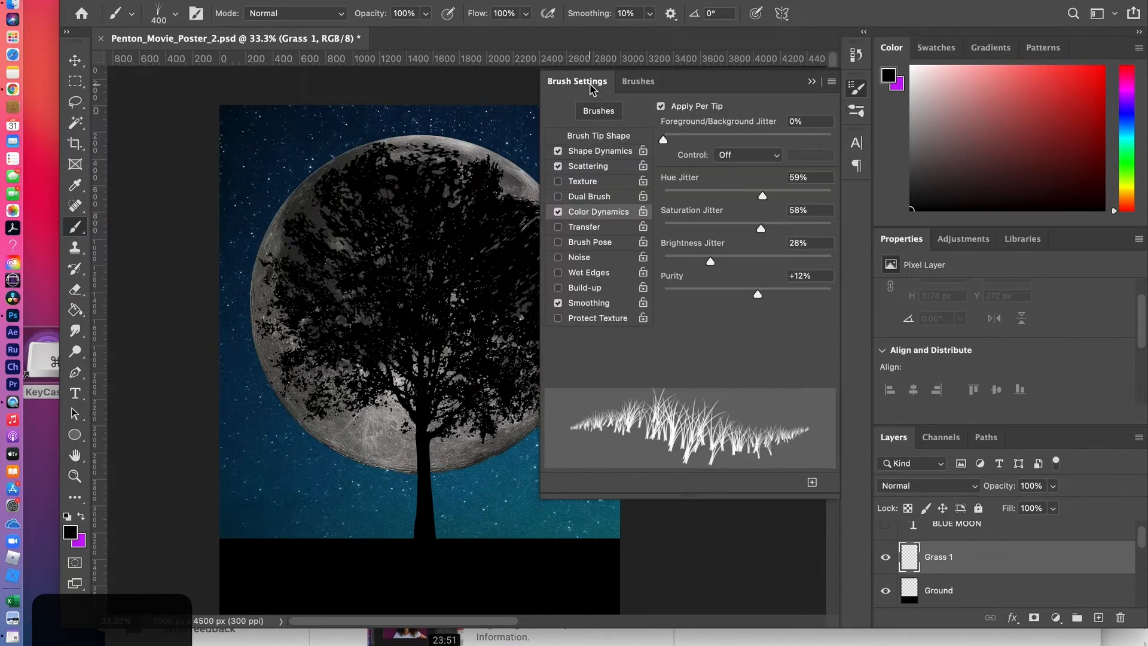
Browse the brush preset groups, looking inside Legacy Brushes and its Default Brushes folder
{"action": "left_click", "coordinate": [175, 14]}
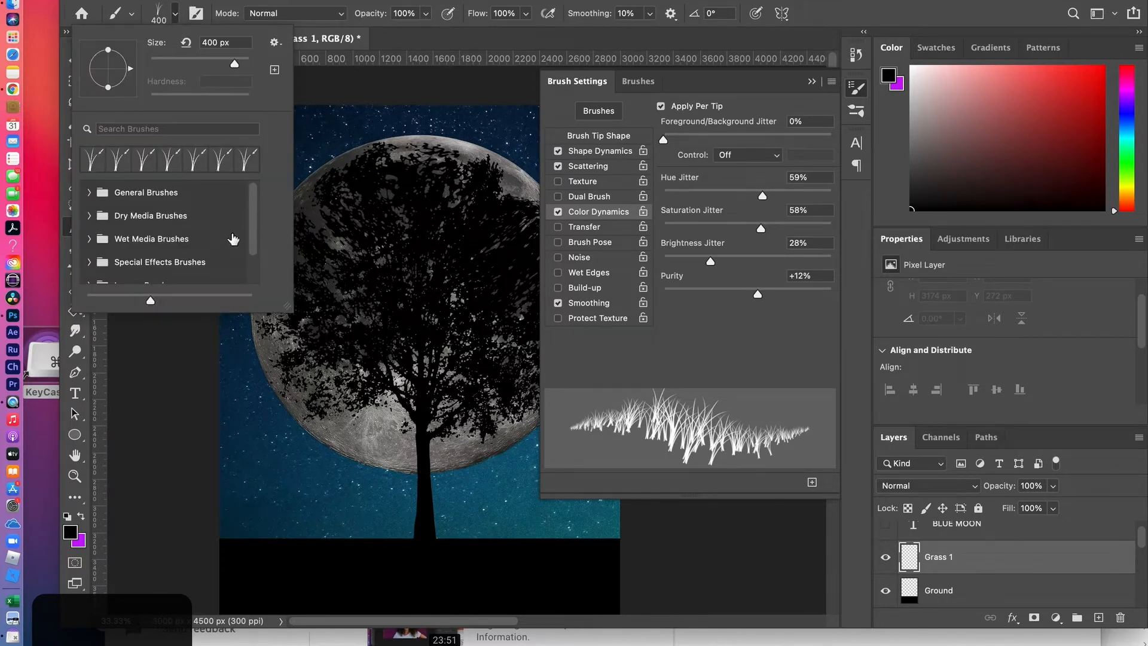
{"action": "mouse_move", "coordinate": [252, 206]}
{"action": "left_mouse_down"}
{"action": "mouse_move", "coordinate": [251, 259]}
{"action": "mouse_move", "coordinate": [253, 193]}
{"action": "left_mouse_up"}
{"action": "scroll", "coordinate": [159, 257], "scroll_direction": "down", "scroll_amount": 2}
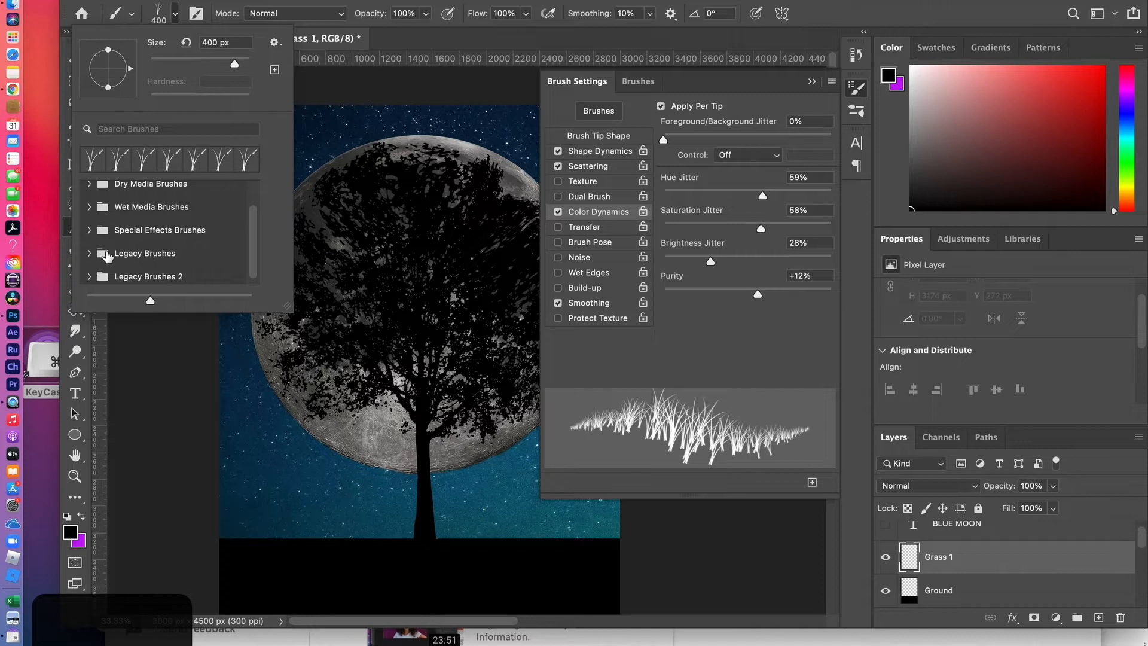
{"action": "left_click", "coordinate": [90, 254]}
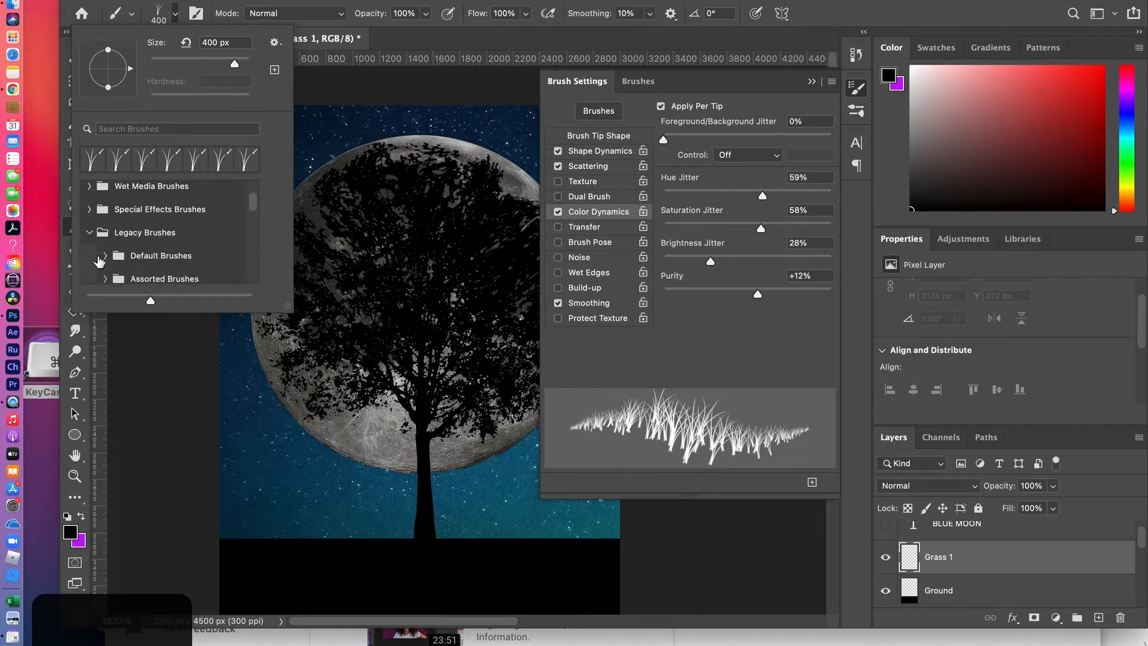
{"action": "left_click", "coordinate": [105, 255]}
{"action": "scroll", "coordinate": [171, 267], "scroll_direction": "down", "scroll_amount": 3}
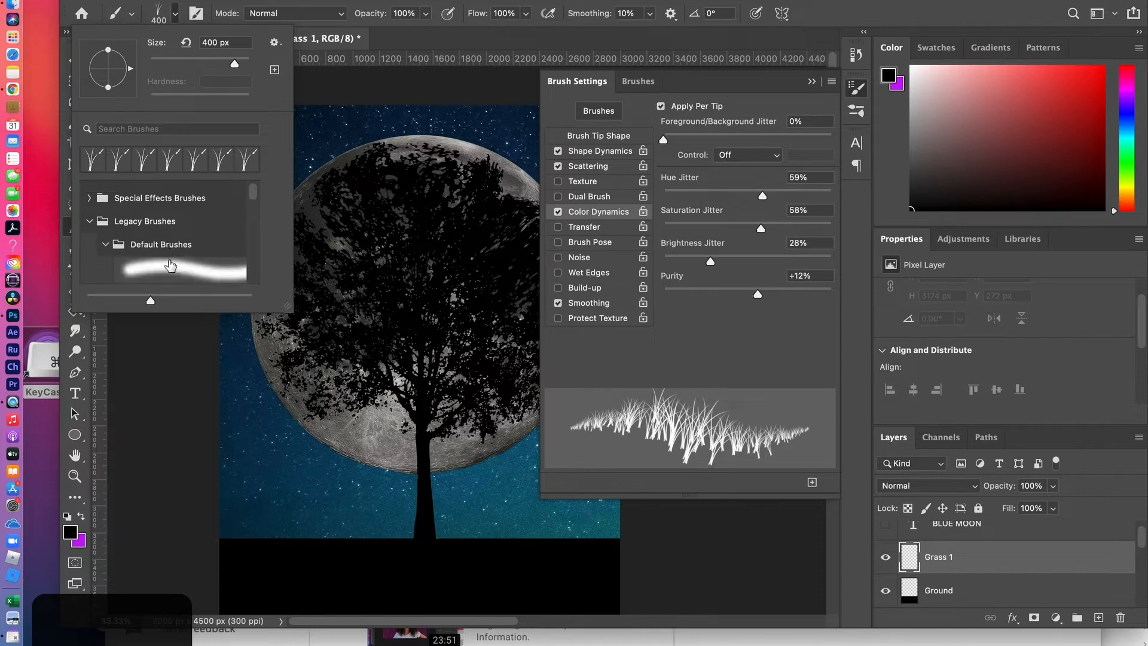
{"action": "scroll", "coordinate": [171, 267], "scroll_direction": "up", "scroll_amount": 1}
{"action": "scroll", "coordinate": [171, 266], "scroll_direction": "up", "scroll_amount": 2}
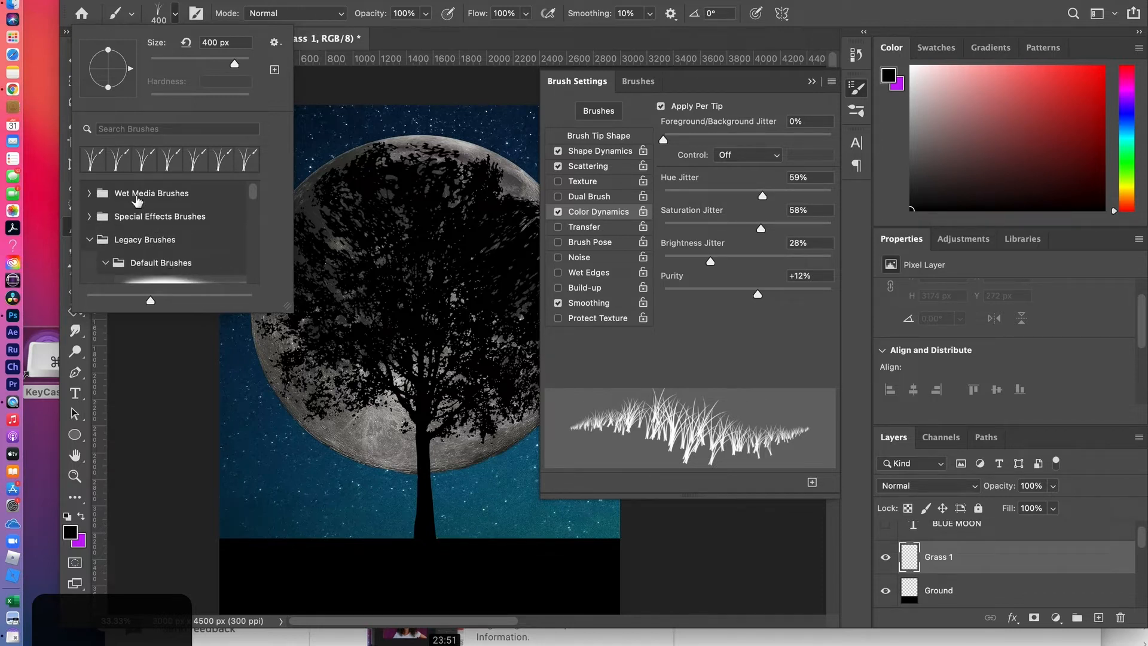
{"action": "left_click", "coordinate": [90, 242]}
{"action": "scroll", "coordinate": [139, 224], "scroll_direction": "up", "scroll_amount": 2}
{"action": "scroll", "coordinate": [138, 224], "scroll_direction": "down", "scroll_amount": 1}
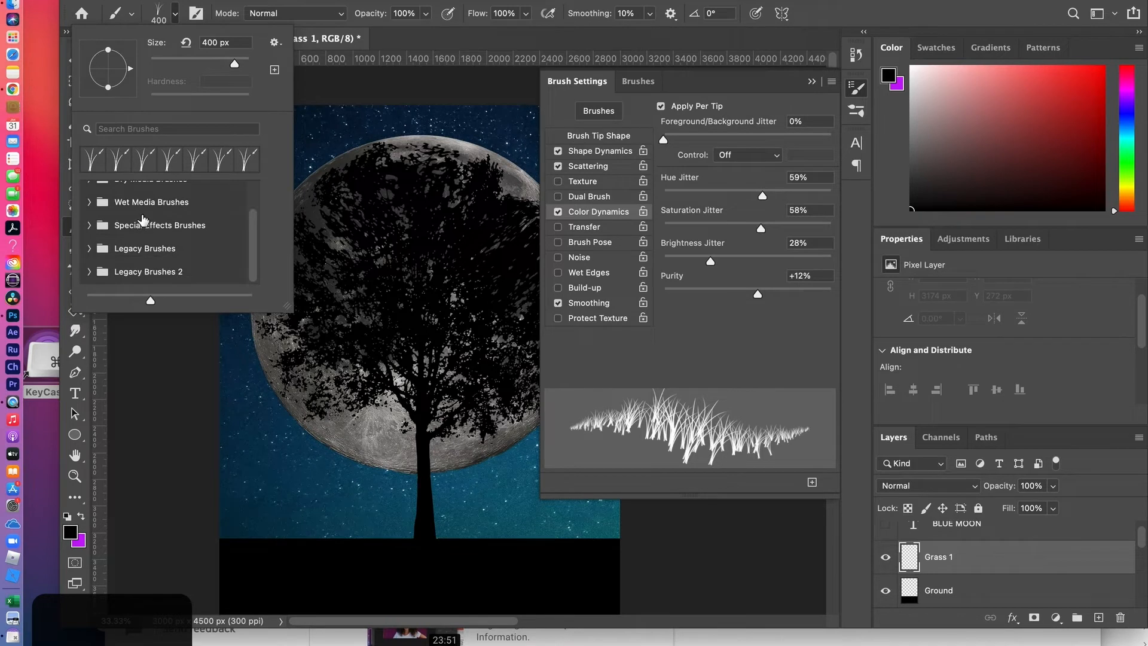
{"action": "left_click", "coordinate": [274, 43]}
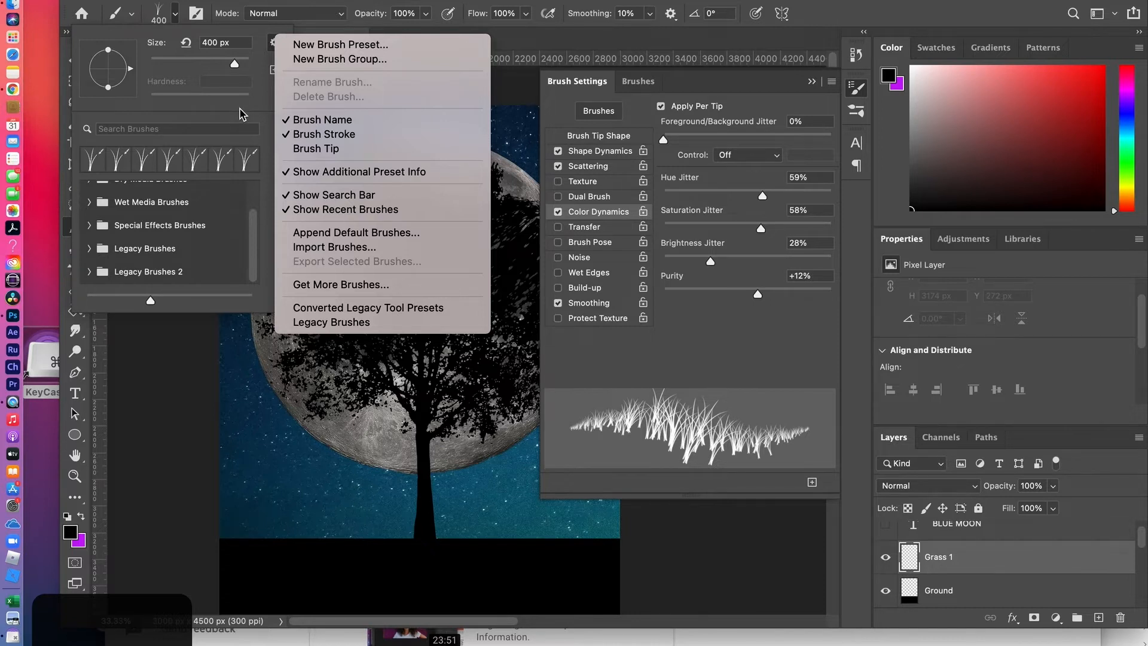
{"action": "left_click", "coordinate": [324, 322]}
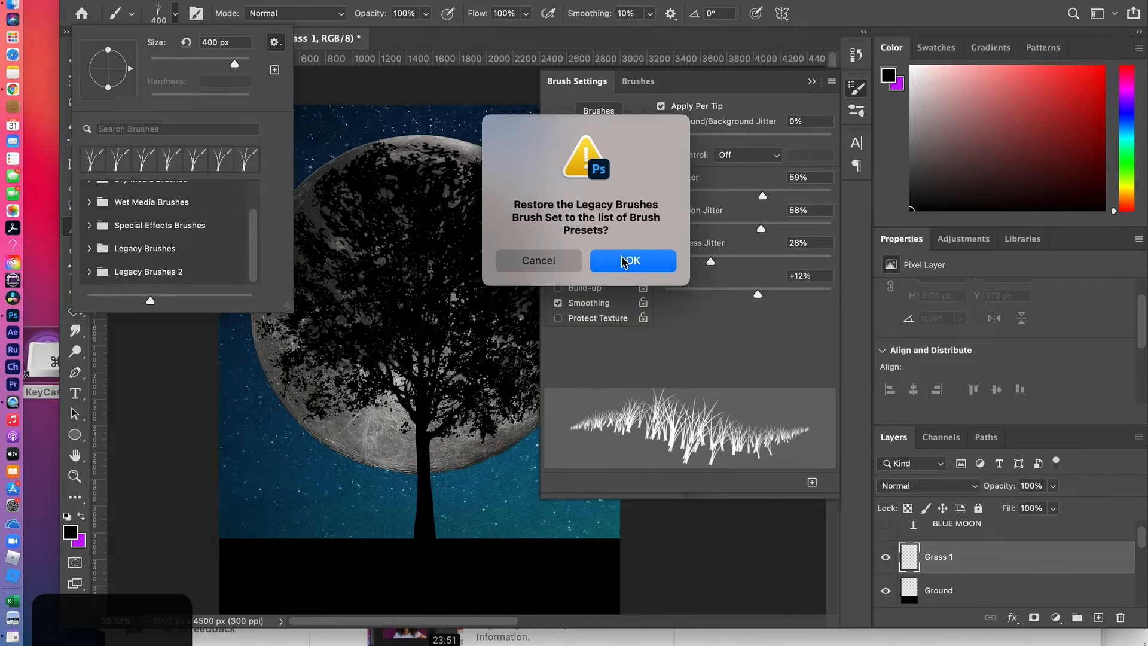
{"action": "left_click", "coordinate": [534, 260]}
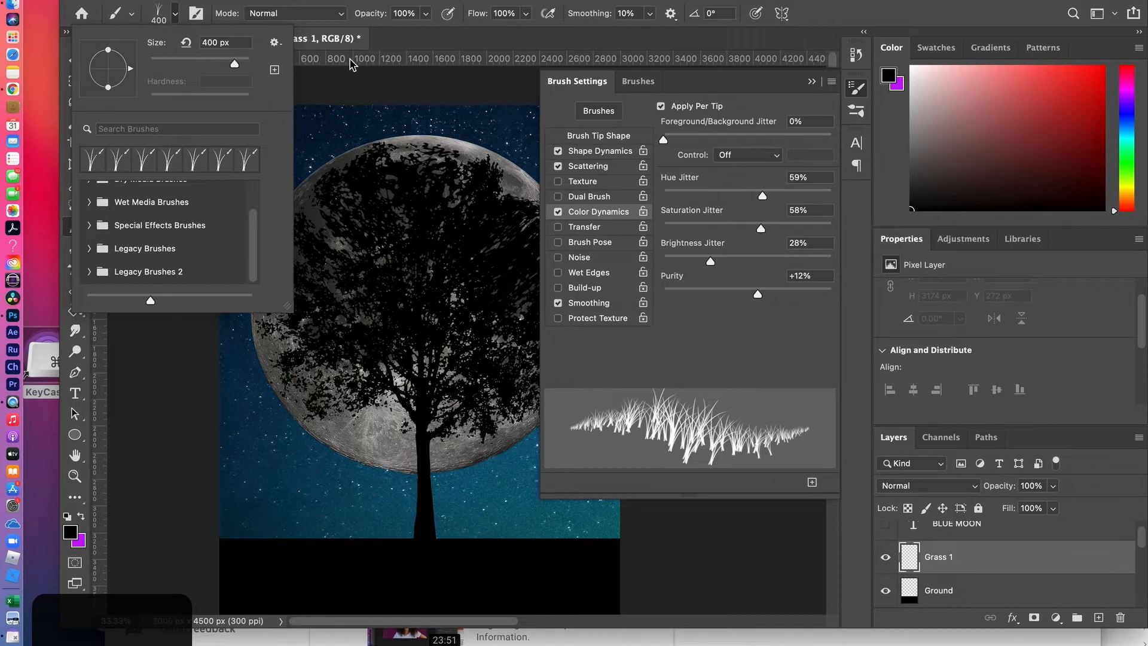
{"action": "left_click", "coordinate": [641, 88]}
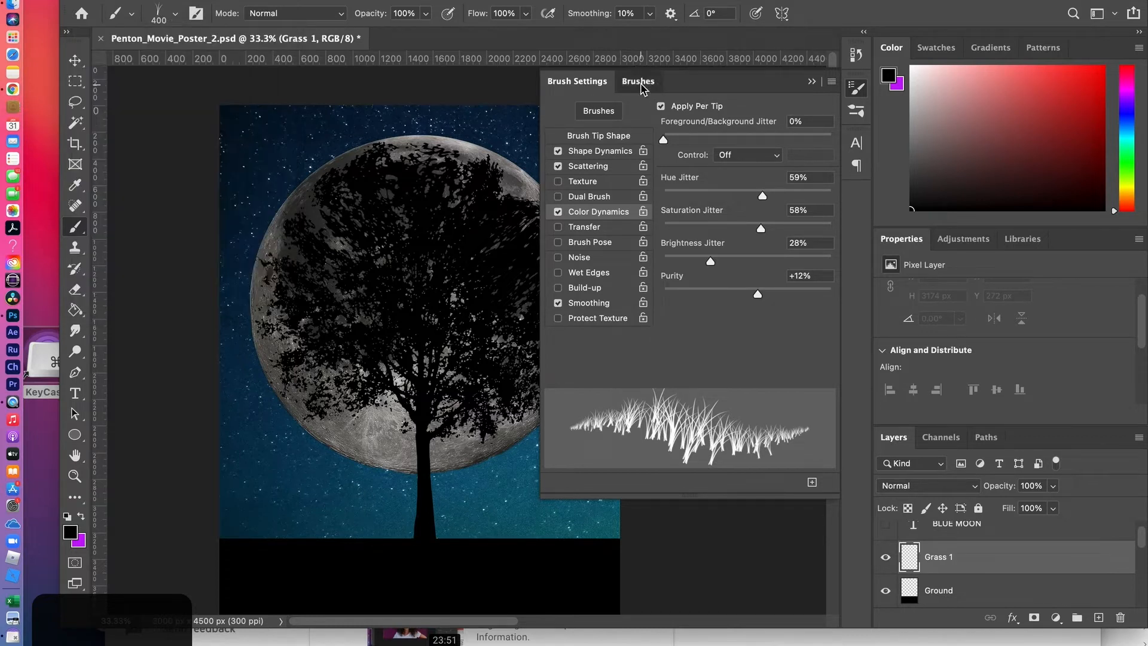
{"action": "left_click", "coordinate": [642, 88]}
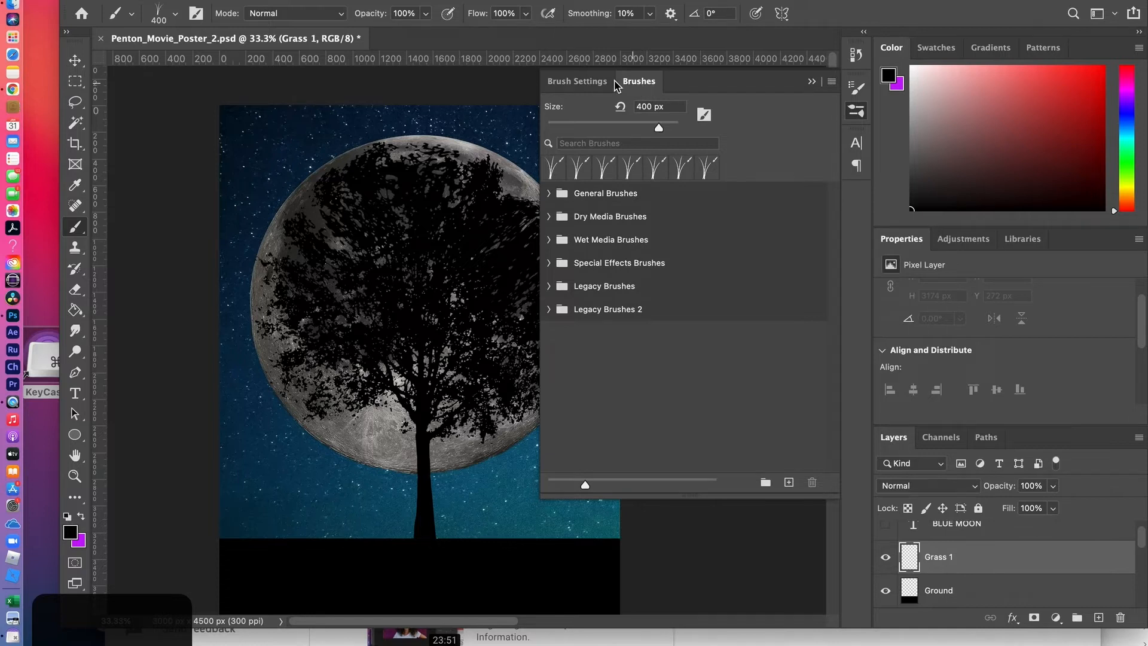
{"action": "left_click", "coordinate": [584, 84]}
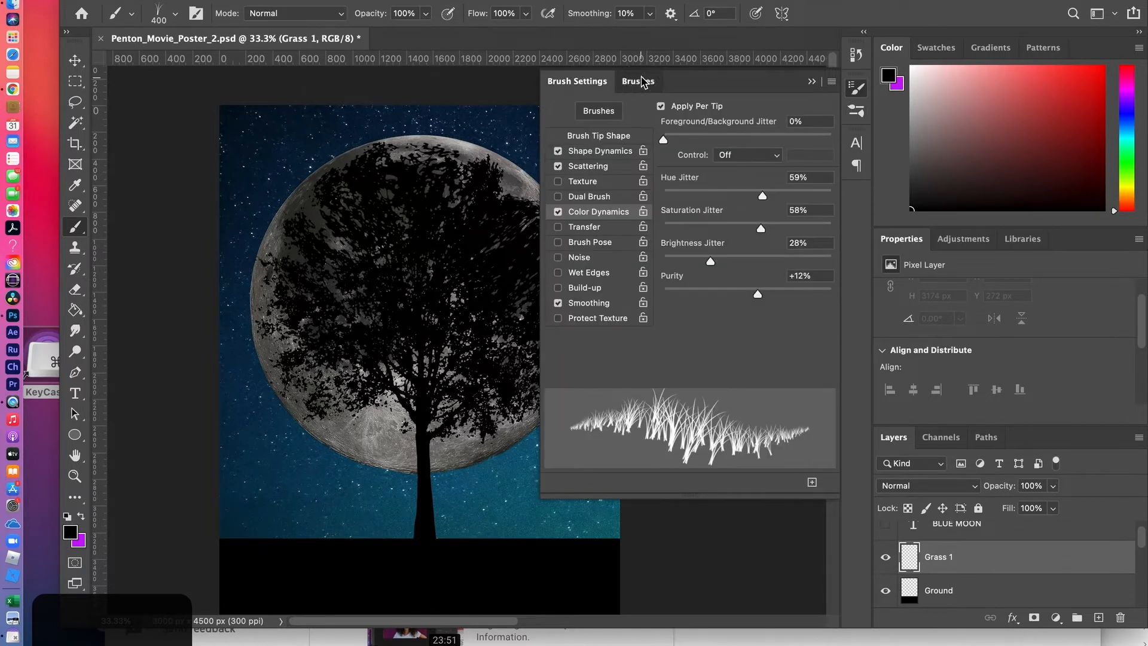
{"action": "left_click", "coordinate": [641, 82]}
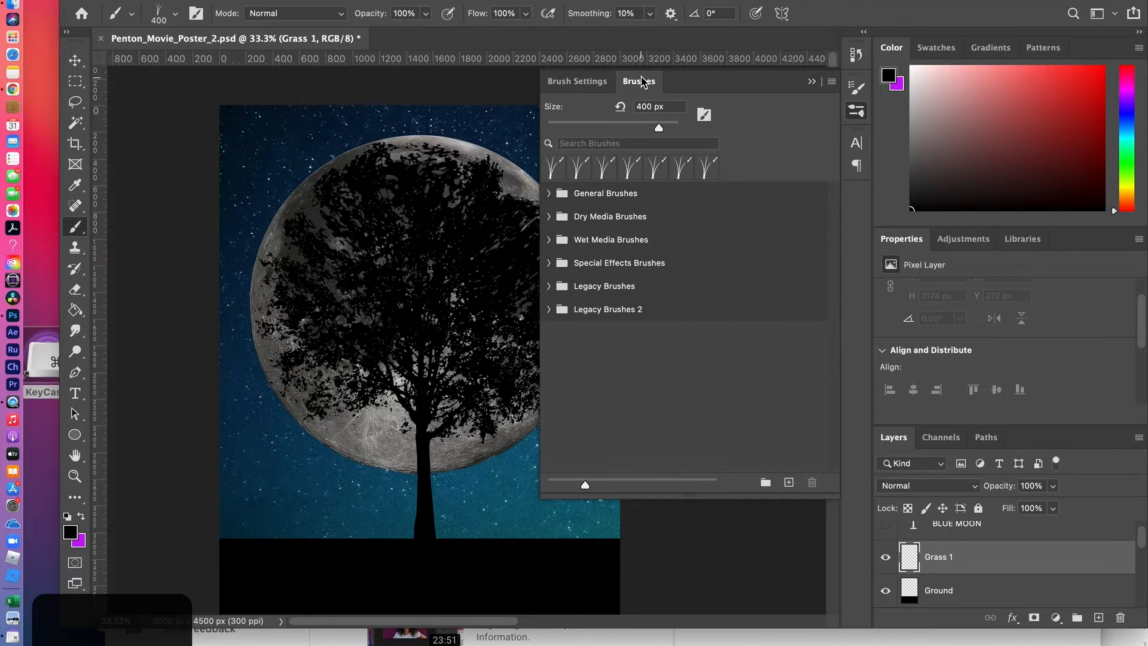
{"action": "left_click", "coordinate": [560, 84]}
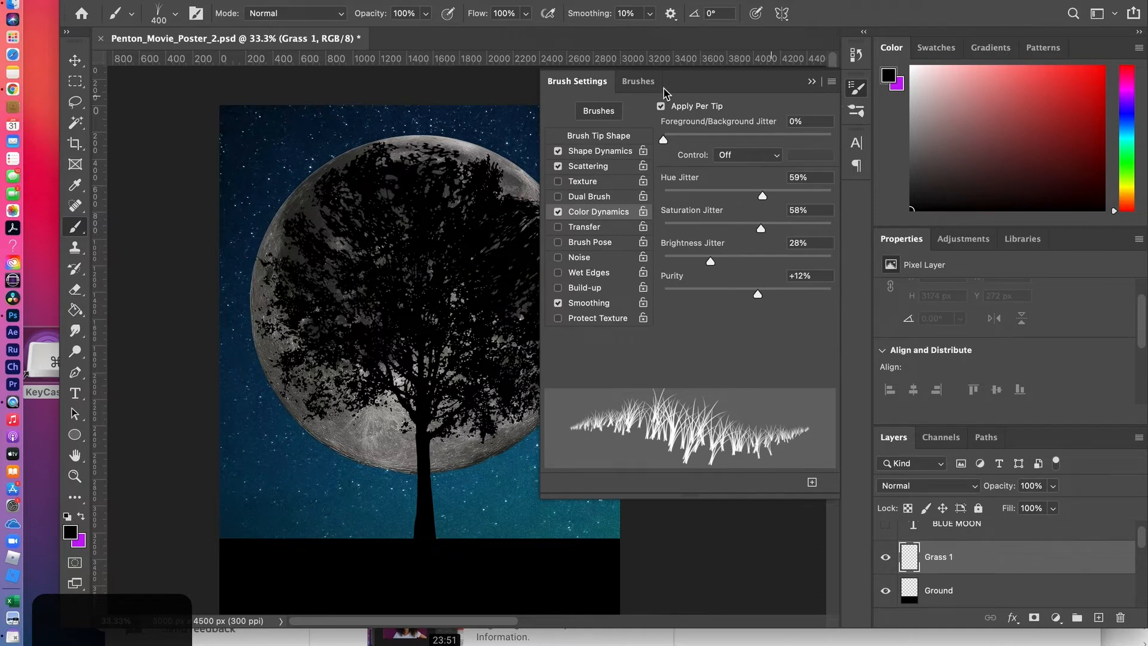
{"action": "left_click", "coordinate": [638, 82]}
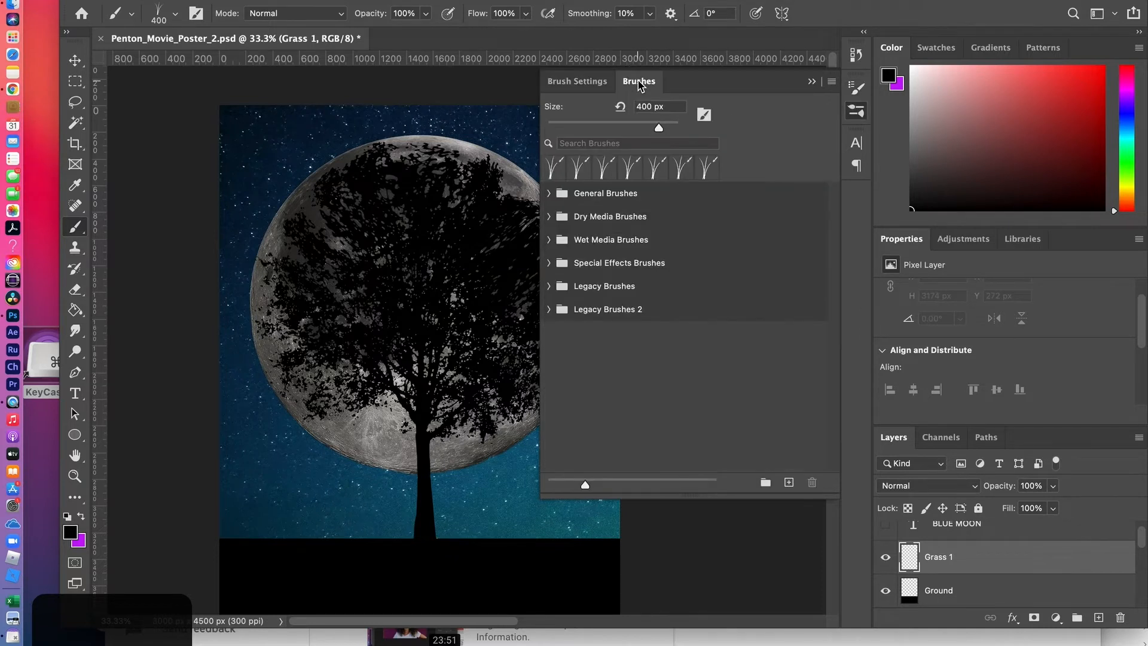
{"action": "left_click", "coordinate": [578, 83]}
{"action": "left_click", "coordinate": [594, 113]}
Set the grass brush's Size Jitter to 20% in Shape Dynamics
{"action": "left_click", "coordinate": [580, 82]}
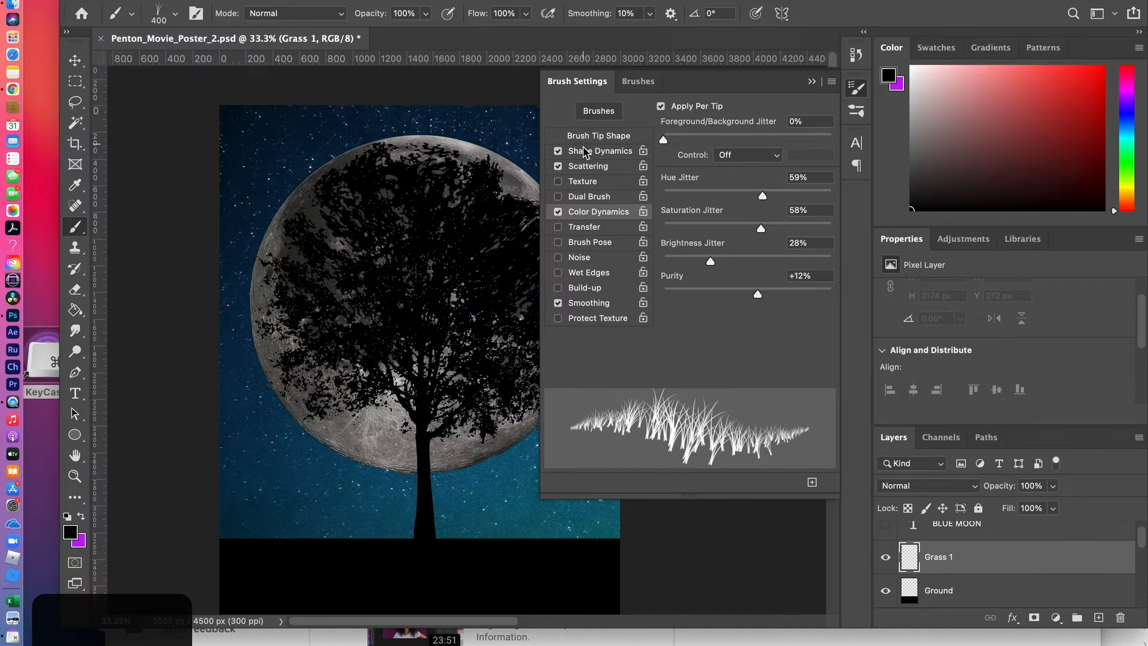
{"action": "left_click", "coordinate": [585, 151]}
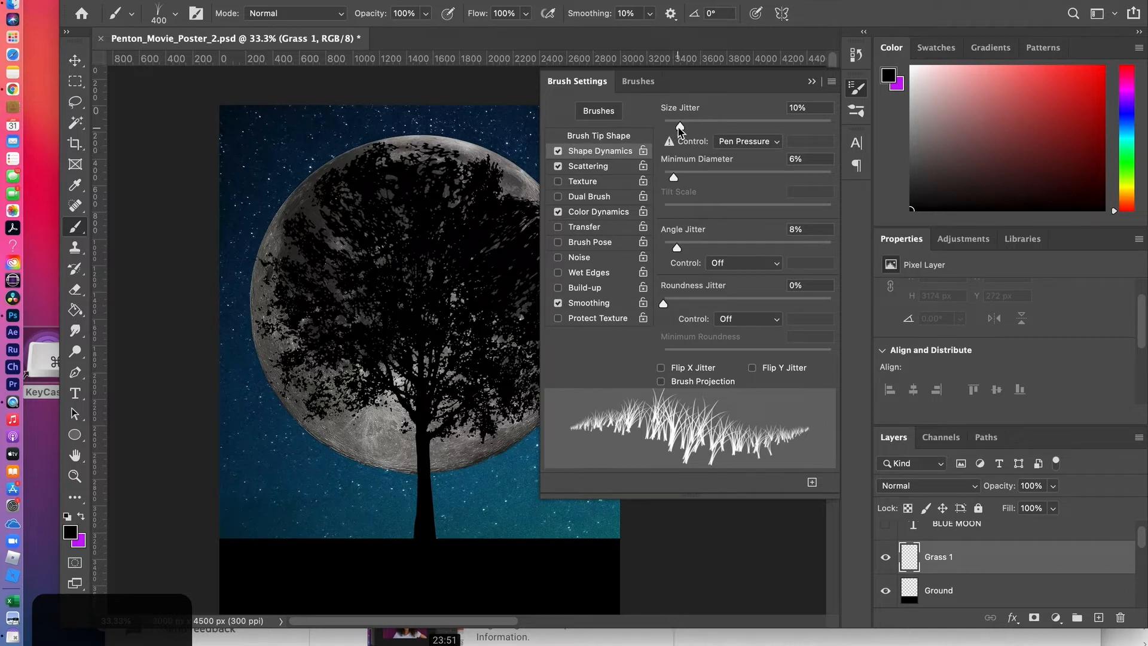
{"action": "left_click_drag", "start_coordinate": [680, 127], "coordinate": [749, 130]}
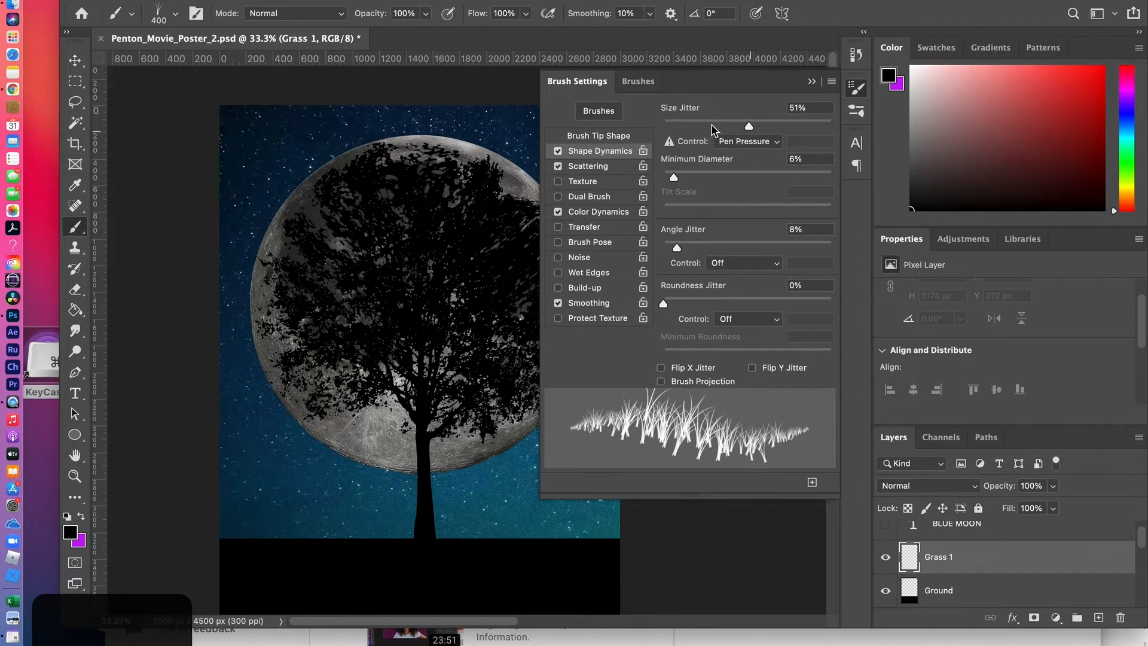
{"action": "left_click_drag", "start_coordinate": [747, 127], "coordinate": [698, 131]}
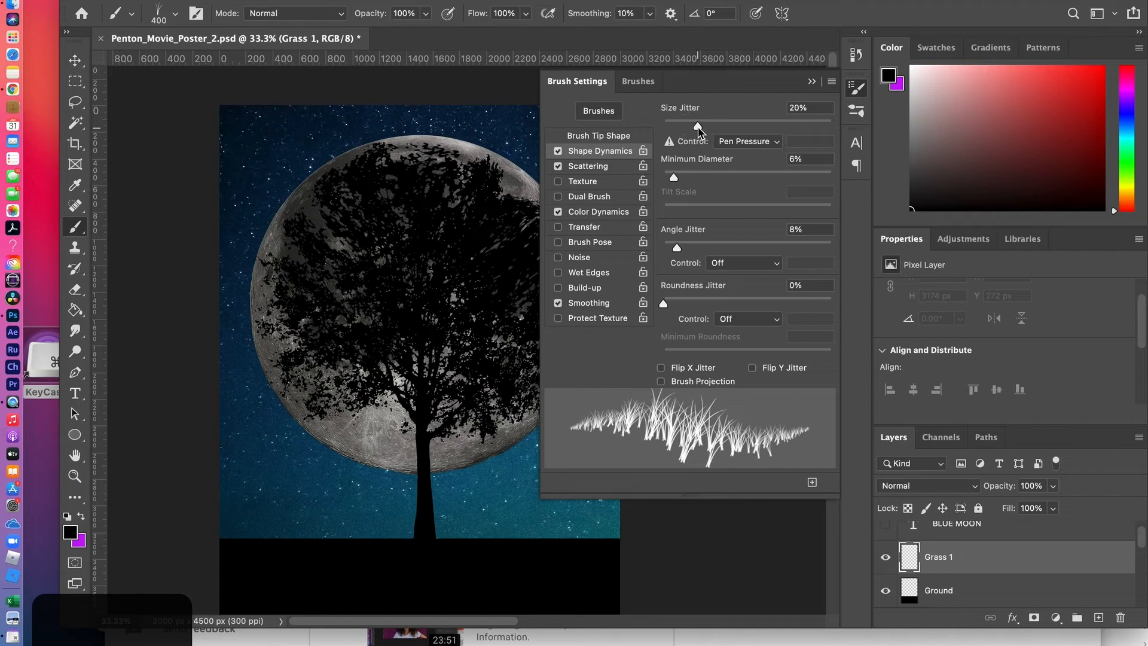
Set the grass brush's Scatter to 114% and its Count Jitter to 1%
{"action": "left_click", "coordinate": [586, 168]}
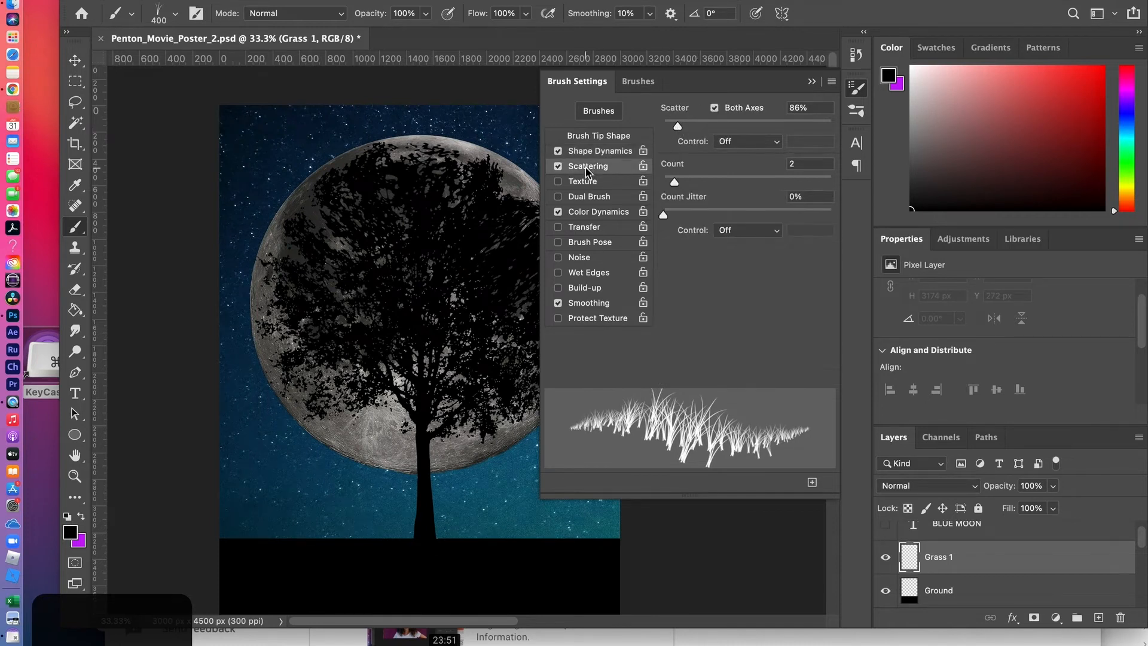
{"action": "left_click_drag", "start_coordinate": [682, 128], "coordinate": [684, 129]}
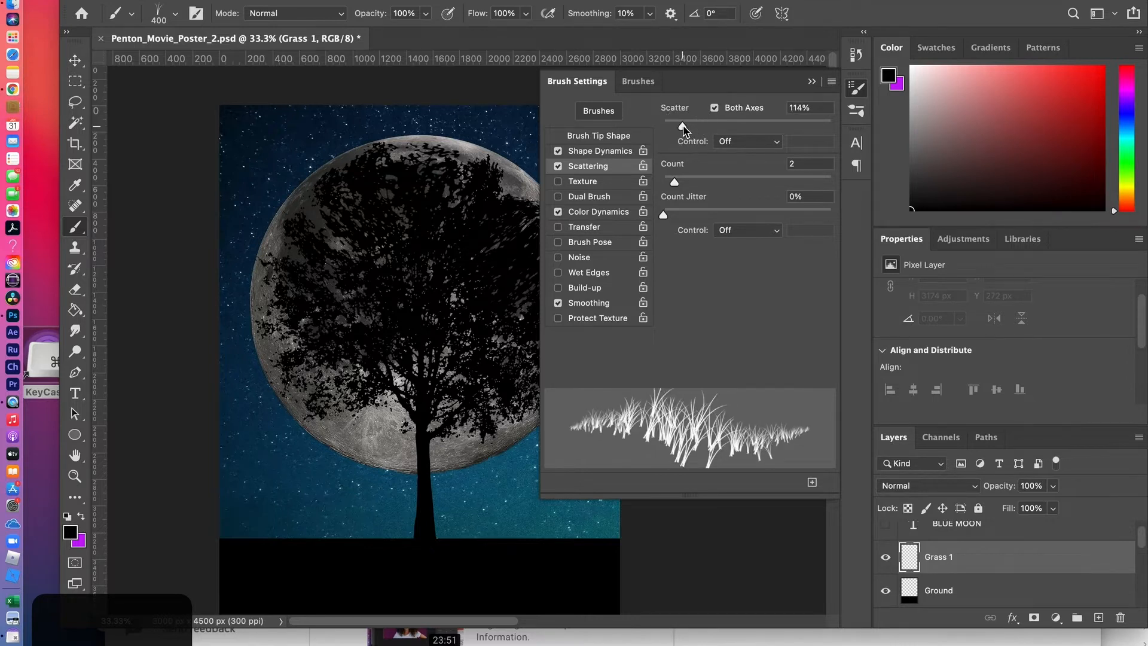
{"action": "mouse_move", "coordinate": [675, 181]}
{"action": "left_mouse_down"}
{"action": "mouse_move", "coordinate": [692, 184]}
{"action": "mouse_move", "coordinate": [677, 184]}
{"action": "left_mouse_up"}
{"action": "left_click_drag", "start_coordinate": [663, 221], "coordinate": [672, 221]}
{"action": "mouse_move", "coordinate": [680, 216]}
{"action": "left_mouse_down"}
{"action": "mouse_move", "coordinate": [725, 216]}
{"action": "mouse_move", "coordinate": [668, 216]}
{"action": "left_mouse_up"}
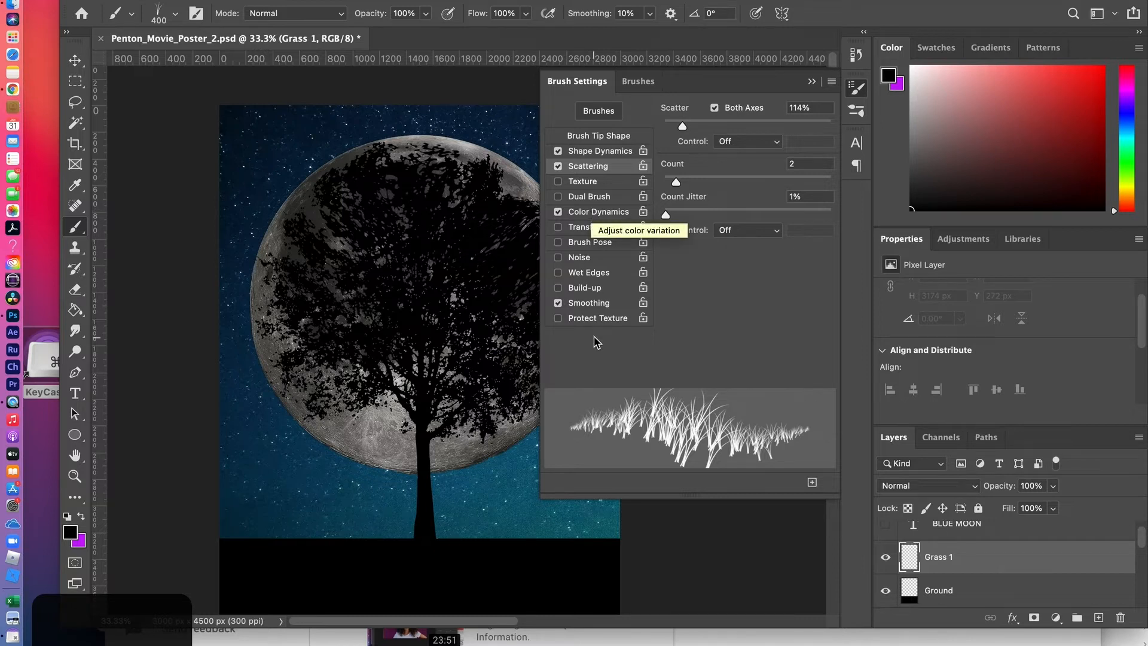
Switch the brush's Smoothing option off and back on
{"action": "left_click", "coordinate": [595, 306]}
{"action": "left_click", "coordinate": [595, 306]}
{"action": "left_click", "coordinate": [589, 306]}
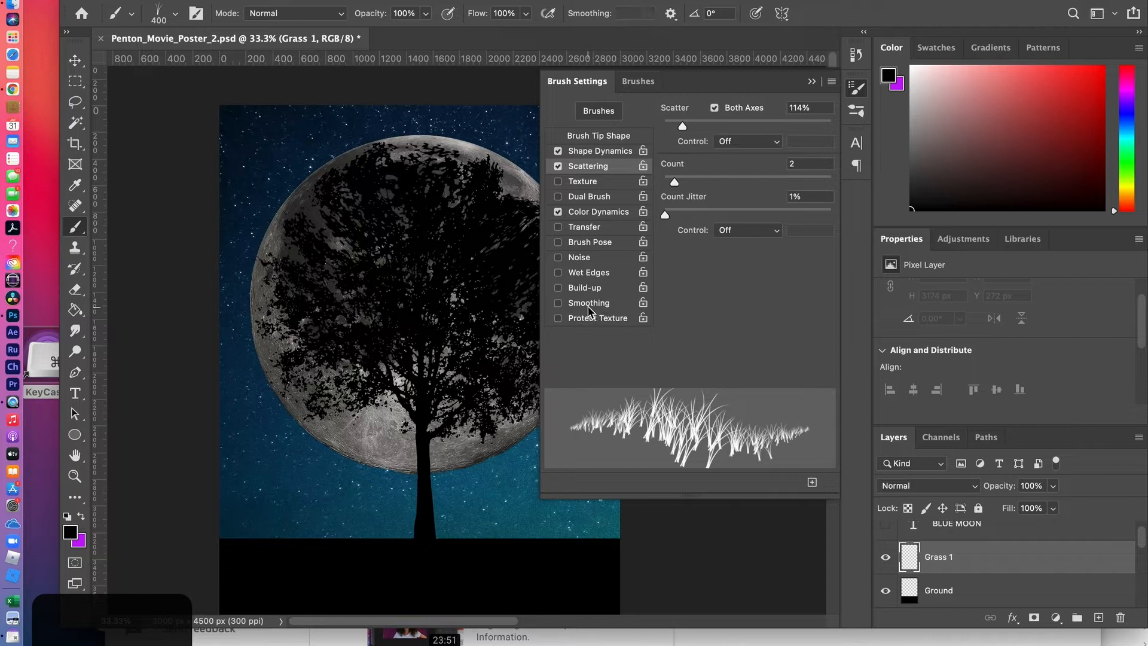
{"action": "left_click", "coordinate": [560, 305]}
{"action": "left_click", "coordinate": [567, 305]}
{"action": "left_click", "coordinate": [559, 305]}
Set Hue Jitter to 0% in the brush's Color Dynamics and swap the foreground and background colors
{"action": "left_click", "coordinate": [575, 214]}
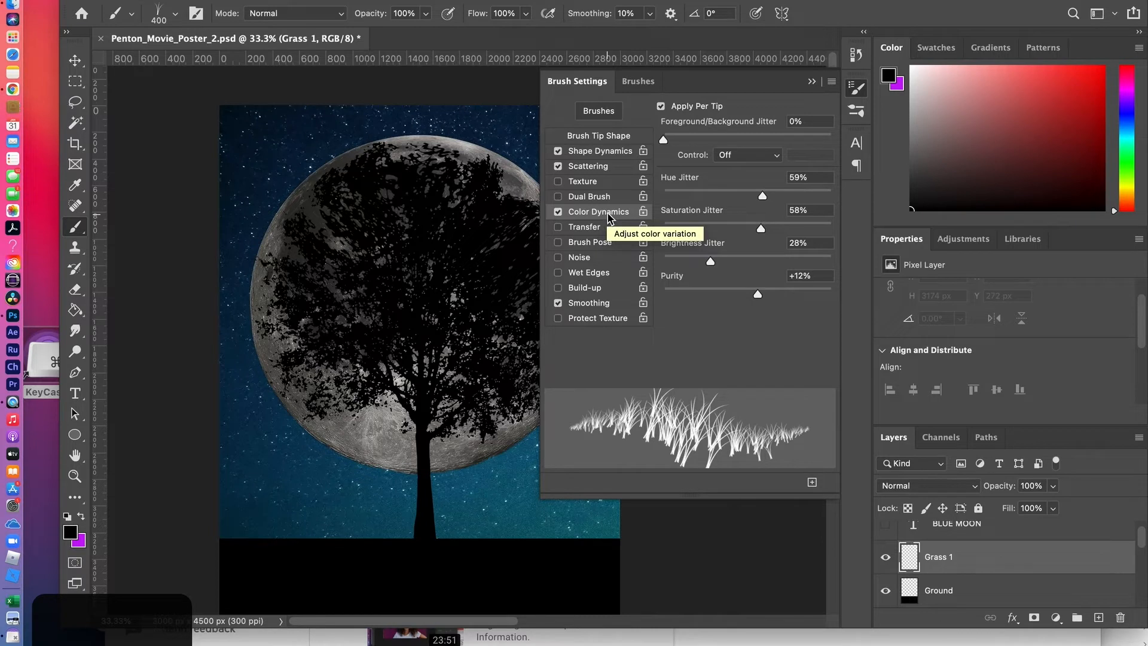
{"action": "left_click", "coordinate": [661, 107]}
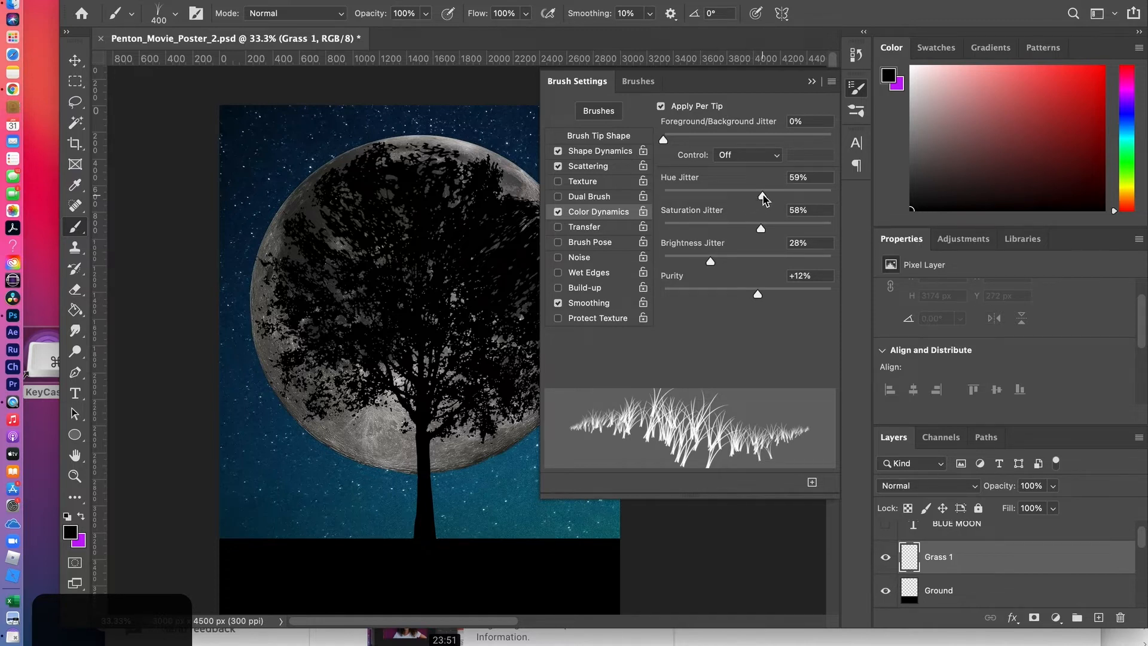
{"action": "left_click_drag", "start_coordinate": [764, 199], "coordinate": [651, 194]}
{"action": "left_click", "coordinate": [81, 518]}
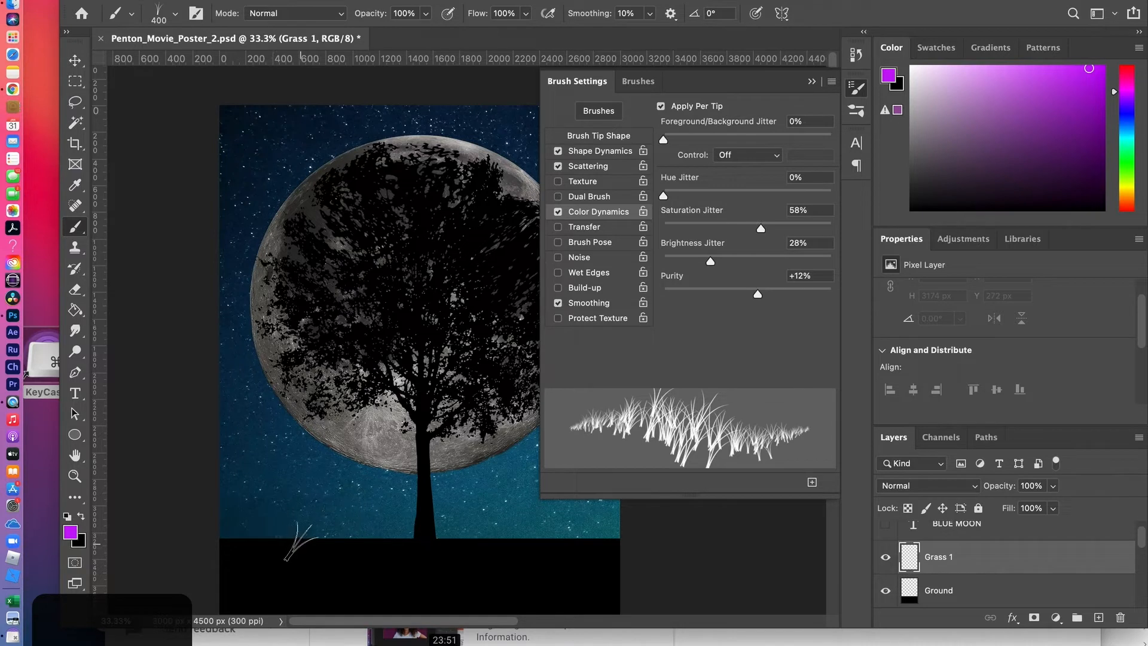
Try grass strokes along the ground before and after setting Saturation Jitter and Brightness Jitter to 0%, undoing each stroke
{"action": "mouse_move", "coordinate": [302, 544]}
{"action": "left_mouse_down"}
{"action": "mouse_move", "coordinate": [525, 550]}
{"action": "mouse_move", "coordinate": [274, 557]}
{"action": "left_mouse_up"}
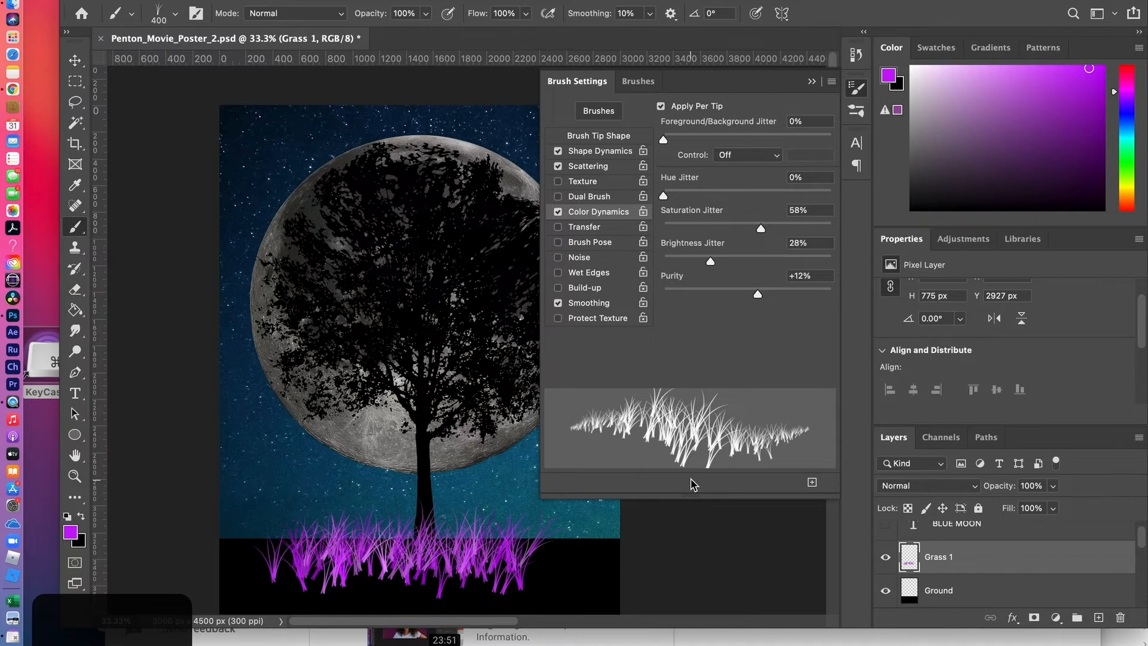
{"action": "key", "text": "super+z"}
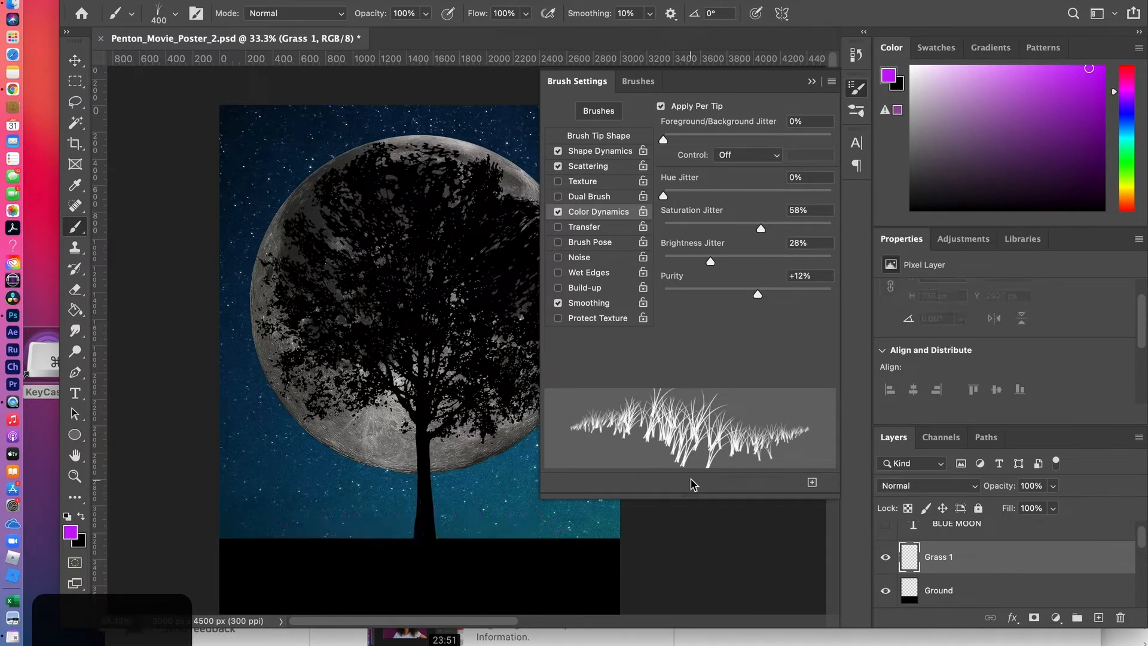
{"action": "left_click_drag", "start_coordinate": [762, 229], "coordinate": [663, 228]}
{"action": "left_click_drag", "start_coordinate": [711, 263], "coordinate": [625, 262]}
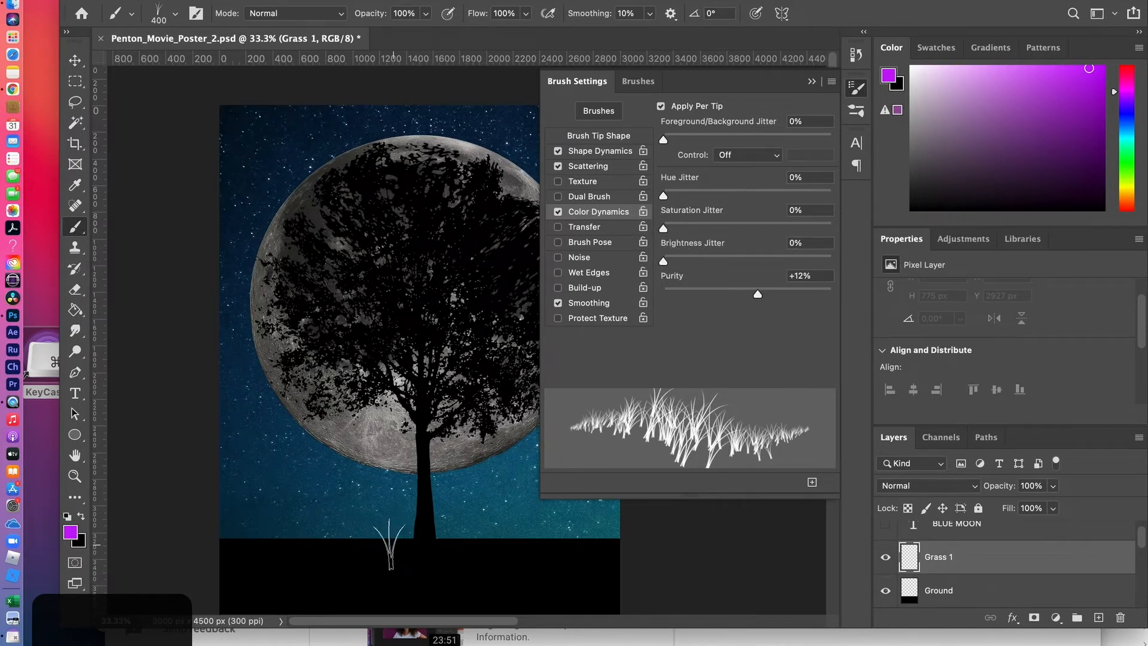
{"action": "mouse_move", "coordinate": [326, 549]}
{"action": "left_mouse_down"}
{"action": "mouse_move", "coordinate": [466, 543]}
{"action": "mouse_move", "coordinate": [330, 540]}
{"action": "mouse_move", "coordinate": [470, 556]}
{"action": "left_mouse_up"}
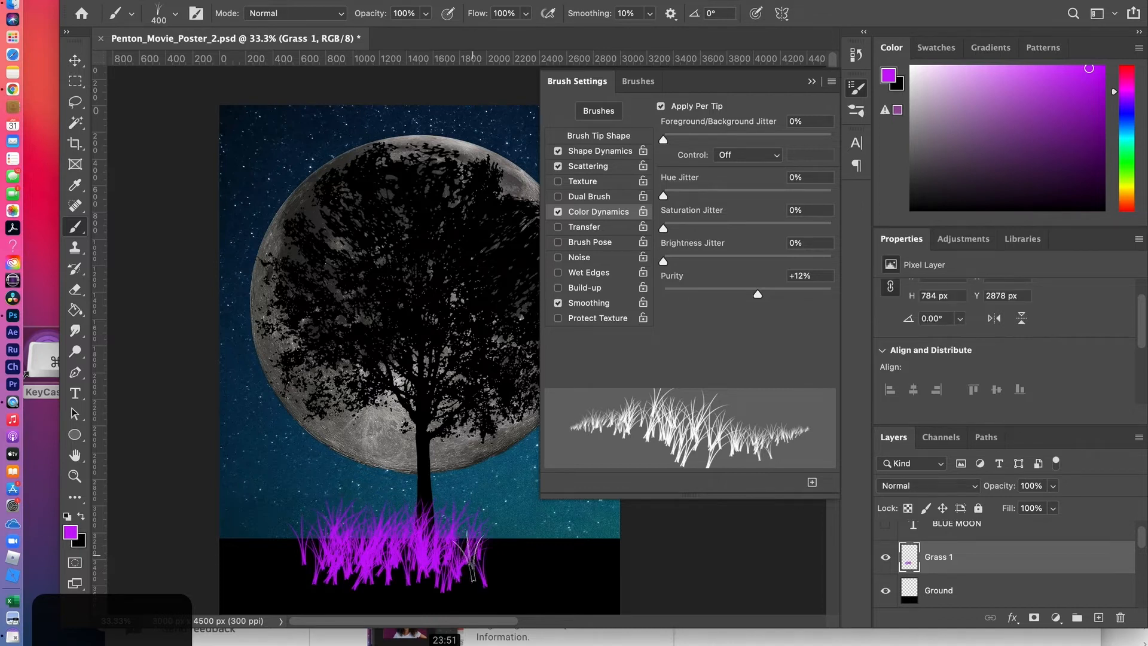
{"action": "key", "text": "super+z"}
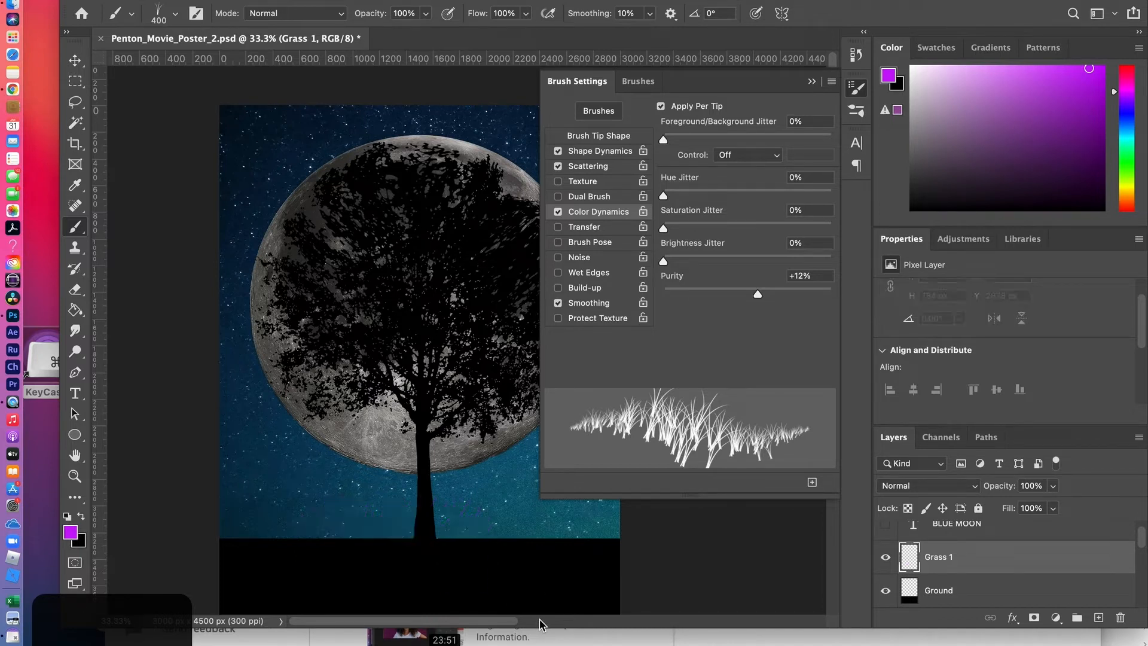
Set the grass brush's Saturation Jitter to 53% and Brightness Jitter to 48%, and undo a test stroke on the ground
{"action": "left_click_drag", "start_coordinate": [664, 230], "coordinate": [754, 233]}
{"action": "left_click_drag", "start_coordinate": [664, 261], "coordinate": [743, 263]}
{"action": "mouse_move", "coordinate": [456, 555]}
{"action": "left_mouse_down"}
{"action": "mouse_move", "coordinate": [346, 556]}
{"action": "mouse_move", "coordinate": [478, 556]}
{"action": "mouse_move", "coordinate": [405, 573]}
{"action": "mouse_move", "coordinate": [342, 554]}
{"action": "left_mouse_up"}
{"action": "key", "text": "super+z"}
Set the brush's Hue Jitter to 39%, try a patch of grass around the tree's base, and undo it
{"action": "left_click_drag", "start_coordinate": [664, 199], "coordinate": [730, 201]}
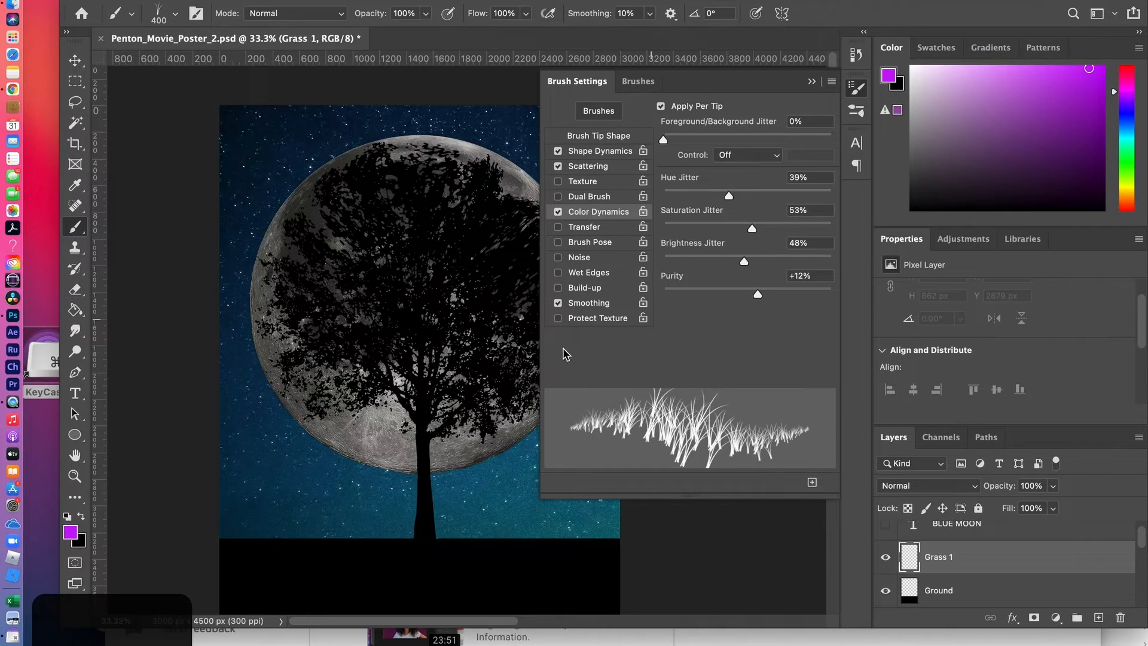
{"action": "scroll", "coordinate": [455, 426], "scroll_direction": "down", "scroll_amount": 3}
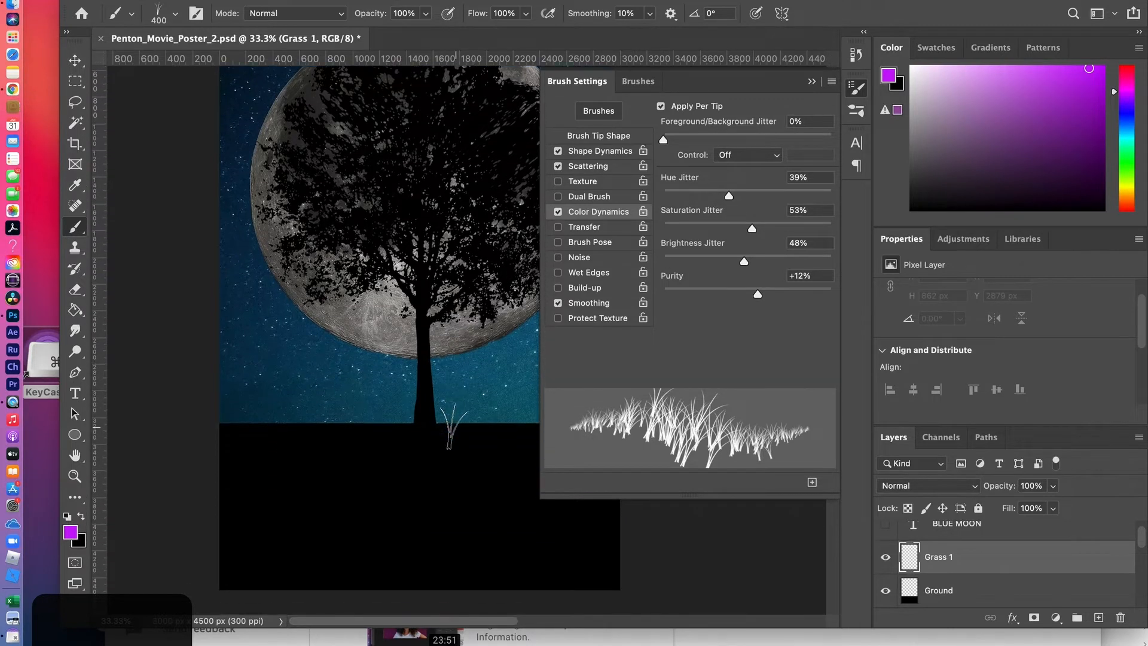
{"action": "mouse_move", "coordinate": [469, 441]}
{"action": "left_mouse_down"}
{"action": "mouse_move", "coordinate": [309, 441]}
{"action": "mouse_move", "coordinate": [319, 452]}
{"action": "mouse_move", "coordinate": [491, 459]}
{"action": "mouse_move", "coordinate": [371, 456]}
{"action": "mouse_move", "coordinate": [281, 473]}
{"action": "mouse_move", "coordinate": [429, 470]}
{"action": "mouse_move", "coordinate": [488, 491]}
{"action": "mouse_move", "coordinate": [350, 507]}
{"action": "left_mouse_up"}
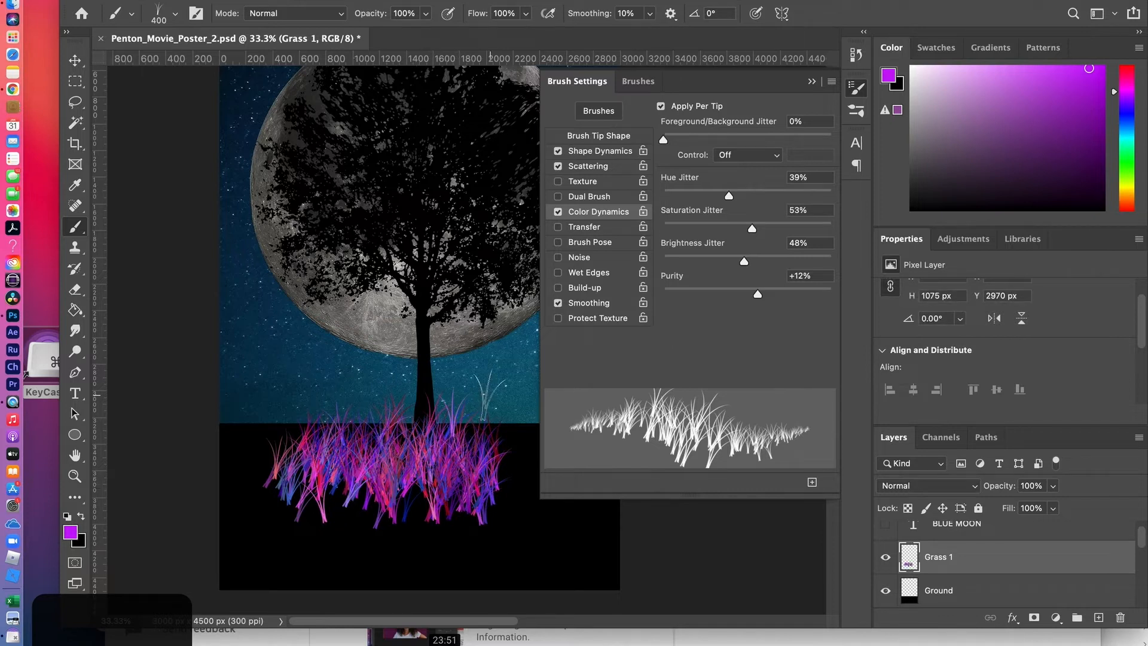
{"action": "key", "text": "super+z"}
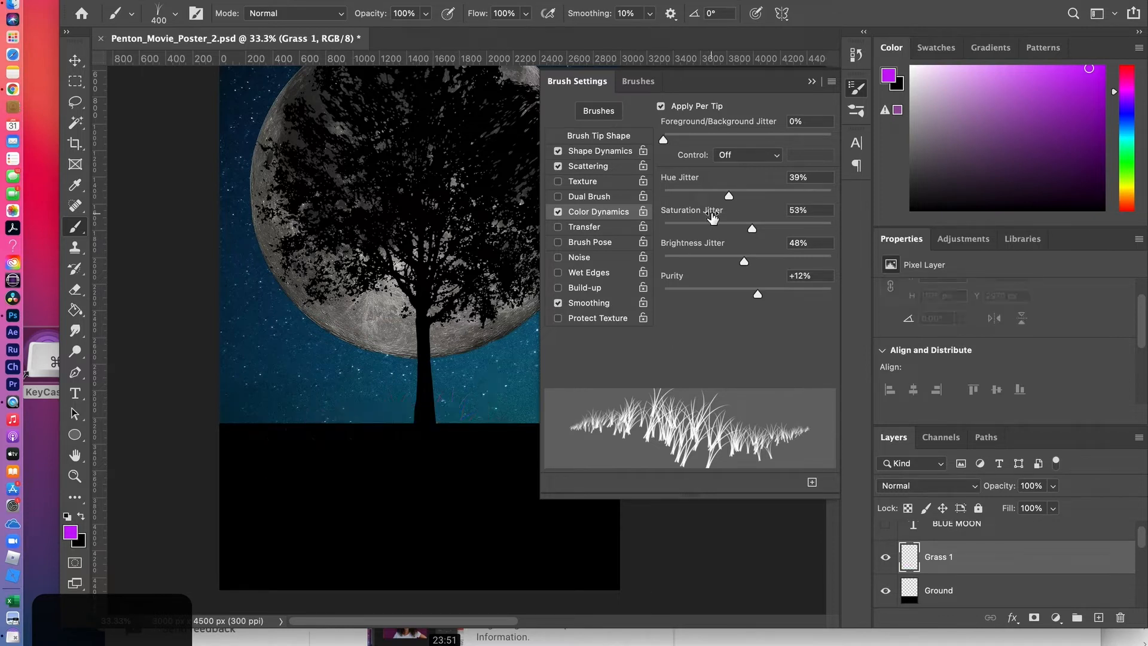
Set the brush's Hue Jitter to 72%, try a multicolored patch of grass on the ground, and undo it
{"action": "left_click_drag", "start_coordinate": [729, 198], "coordinate": [784, 197]}
{"action": "mouse_move", "coordinate": [302, 428]}
{"action": "left_mouse_down"}
{"action": "mouse_move", "coordinate": [468, 450]}
{"action": "mouse_move", "coordinate": [326, 446]}
{"action": "mouse_move", "coordinate": [268, 458]}
{"action": "mouse_move", "coordinate": [311, 470]}
{"action": "mouse_move", "coordinate": [309, 486]}
{"action": "mouse_move", "coordinate": [440, 477]}
{"action": "mouse_move", "coordinate": [499, 487]}
{"action": "mouse_move", "coordinate": [284, 497]}
{"action": "left_mouse_up"}
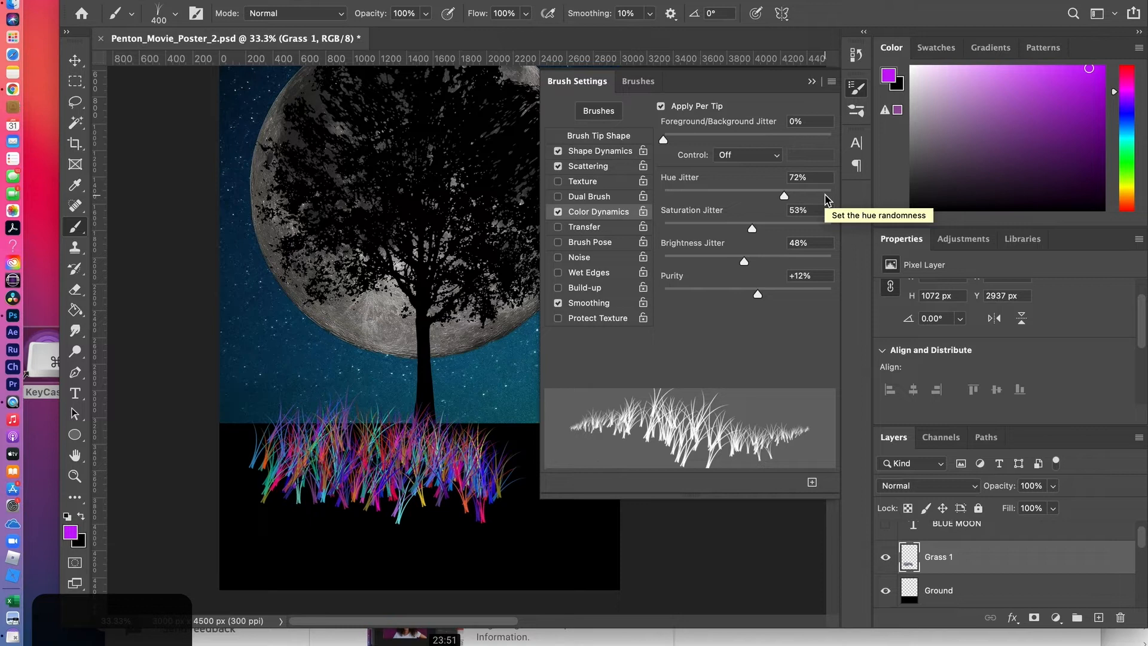
{"action": "key", "text": "super+z"}
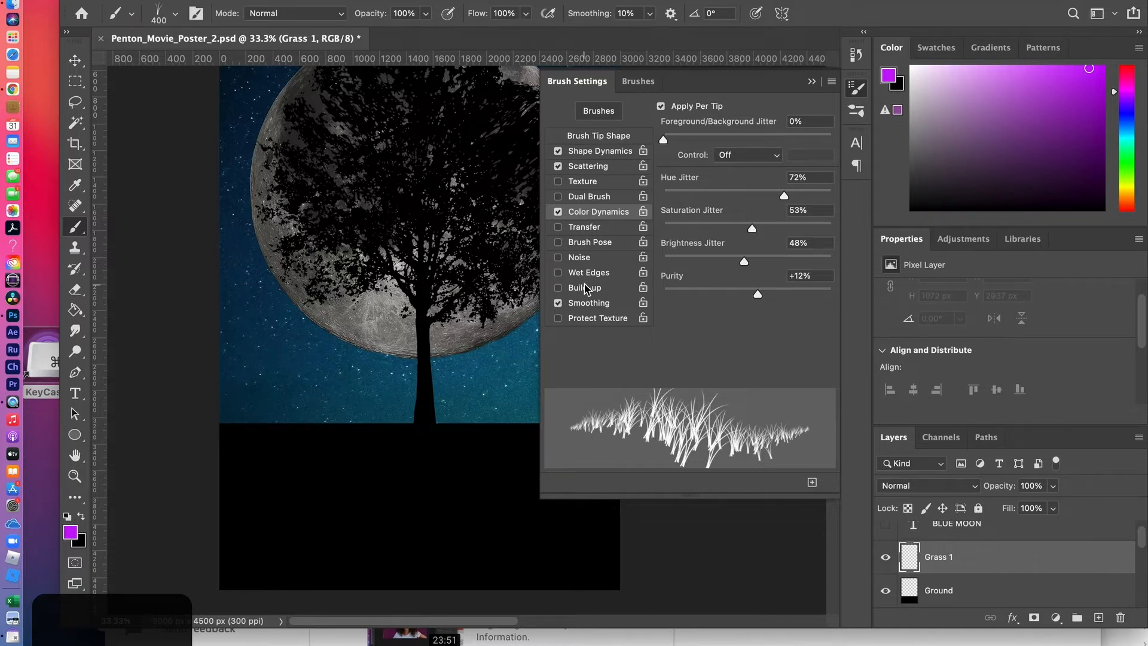
Paint a full-width band of multicolored grass on the Grass 1 layer and move it down the ground to about Y 3323 px
{"action": "left_click", "coordinate": [811, 80]}
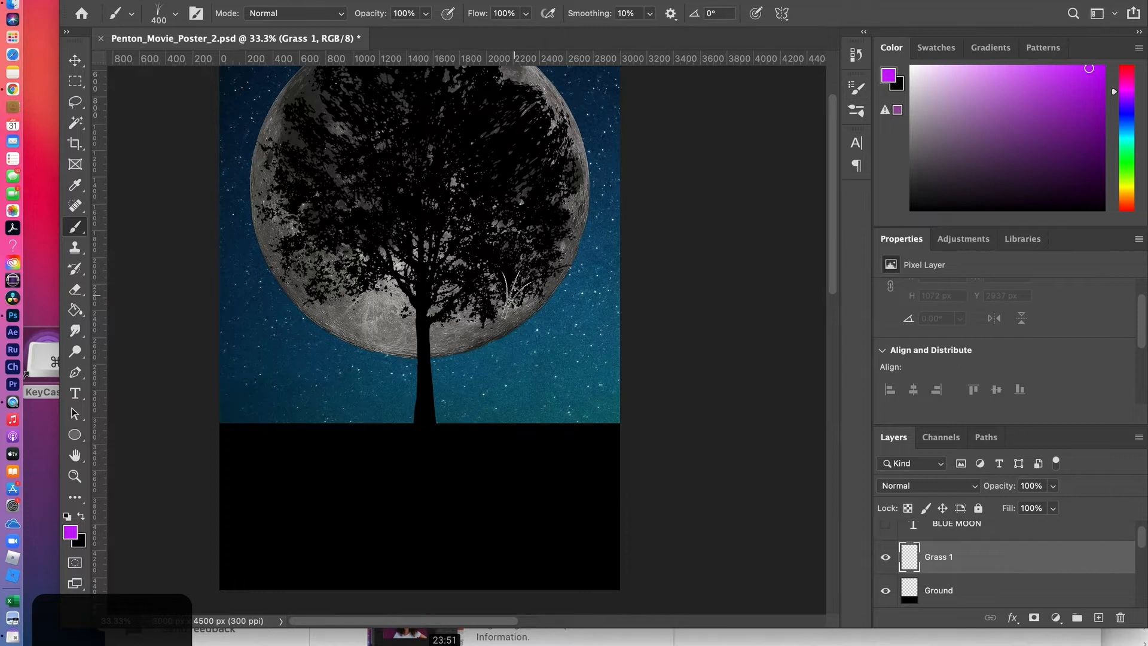
{"action": "mouse_move", "coordinate": [275, 434]}
{"action": "left_mouse_down"}
{"action": "mouse_move", "coordinate": [234, 425]}
{"action": "mouse_move", "coordinate": [366, 440]}
{"action": "mouse_move", "coordinate": [622, 431]}
{"action": "mouse_move", "coordinate": [383, 428]}
{"action": "mouse_move", "coordinate": [240, 442]}
{"action": "mouse_move", "coordinate": [234, 460]}
{"action": "mouse_move", "coordinate": [356, 469]}
{"action": "mouse_move", "coordinate": [604, 443]}
{"action": "mouse_move", "coordinate": [320, 454]}
{"action": "mouse_move", "coordinate": [287, 442]}
{"action": "mouse_move", "coordinate": [344, 433]}
{"action": "mouse_move", "coordinate": [284, 421]}
{"action": "mouse_move", "coordinate": [209, 436]}
{"action": "mouse_move", "coordinate": [618, 435]}
{"action": "left_mouse_up"}
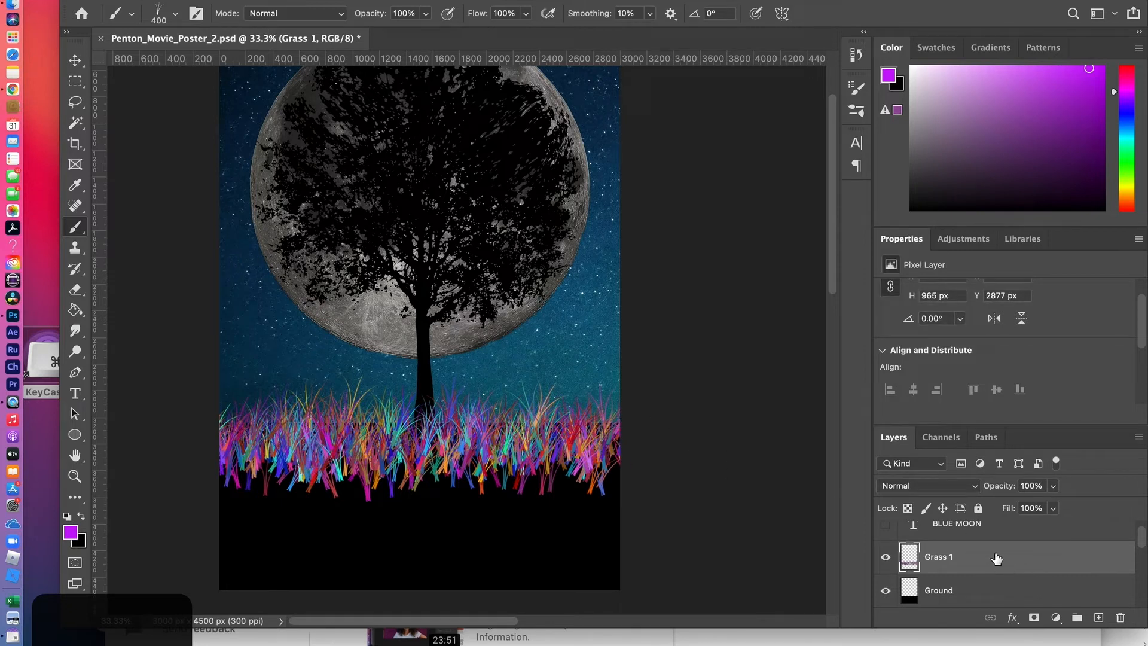
{"action": "left_click", "coordinate": [75, 61]}
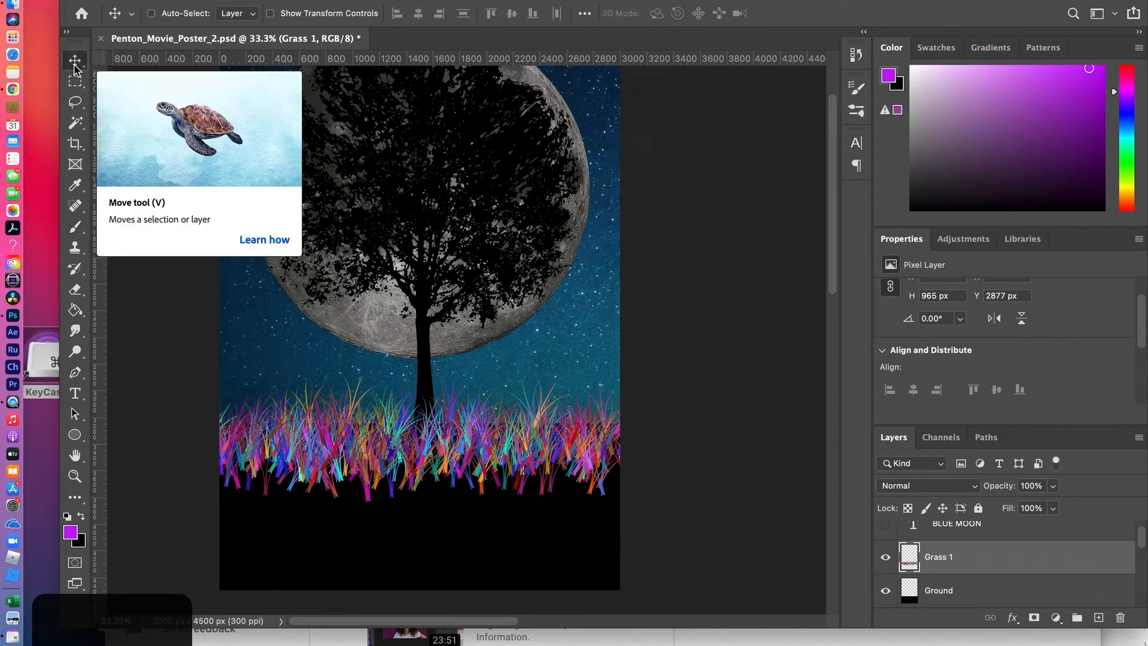
{"action": "left_click_drag", "start_coordinate": [408, 447], "coordinate": [412, 497]}
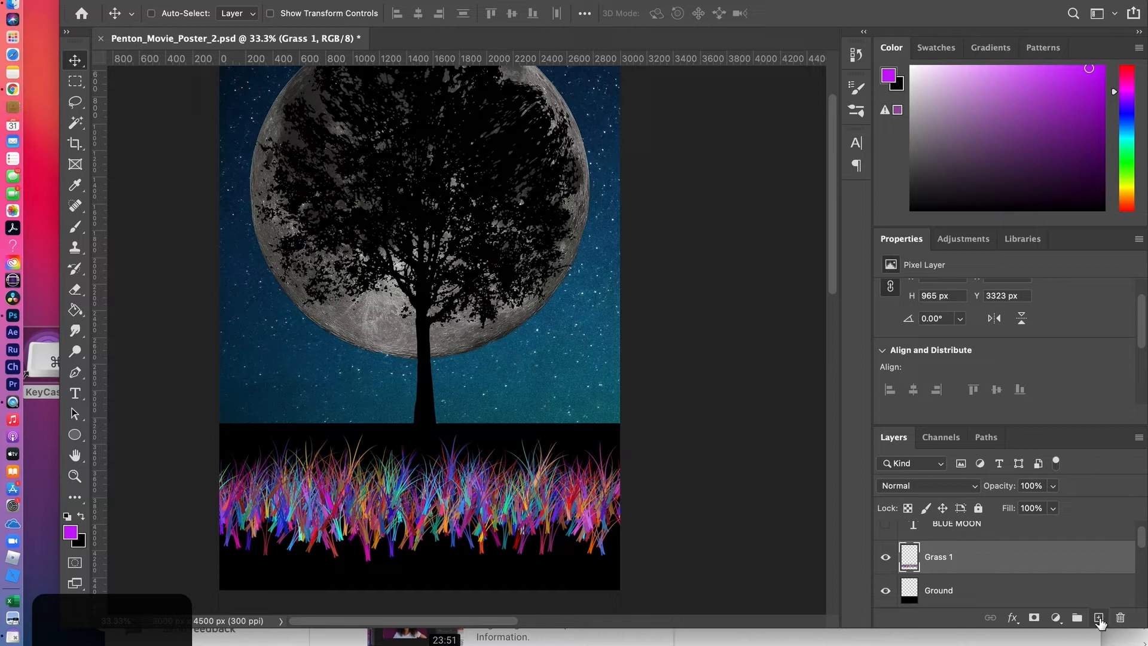
Create a new layer named Grass bg and place it beneath the Grass 1 layer
{"action": "left_click", "coordinate": [1098, 617]}
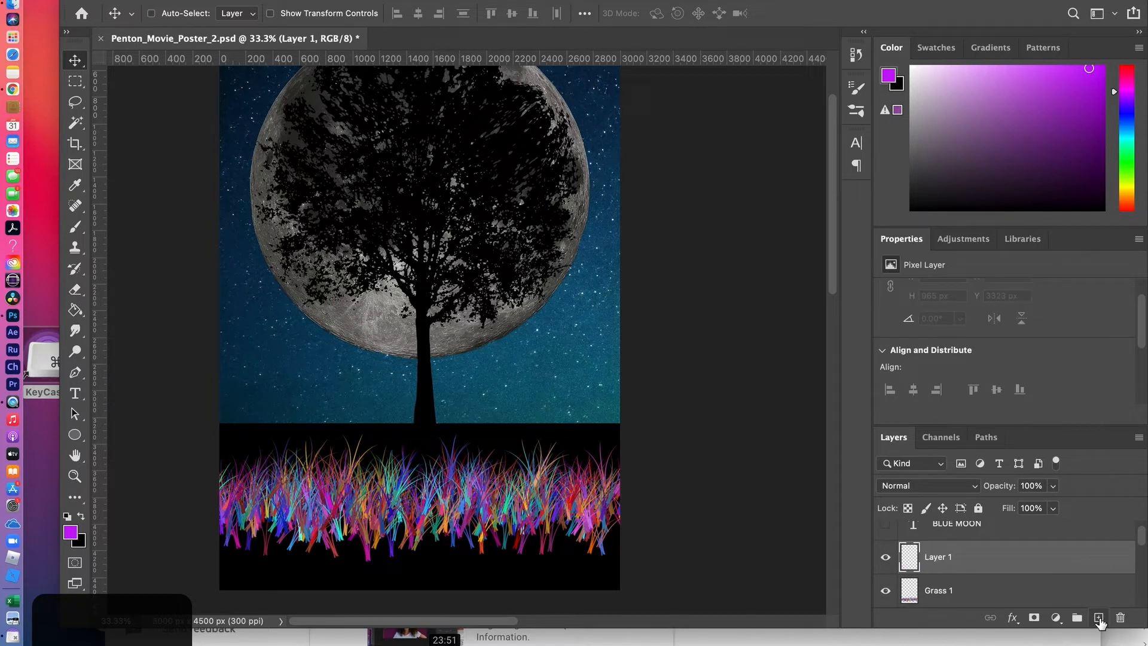
{"action": "double_click", "coordinate": [932, 558]}
{"action": "type", "text": "Grass bg"}
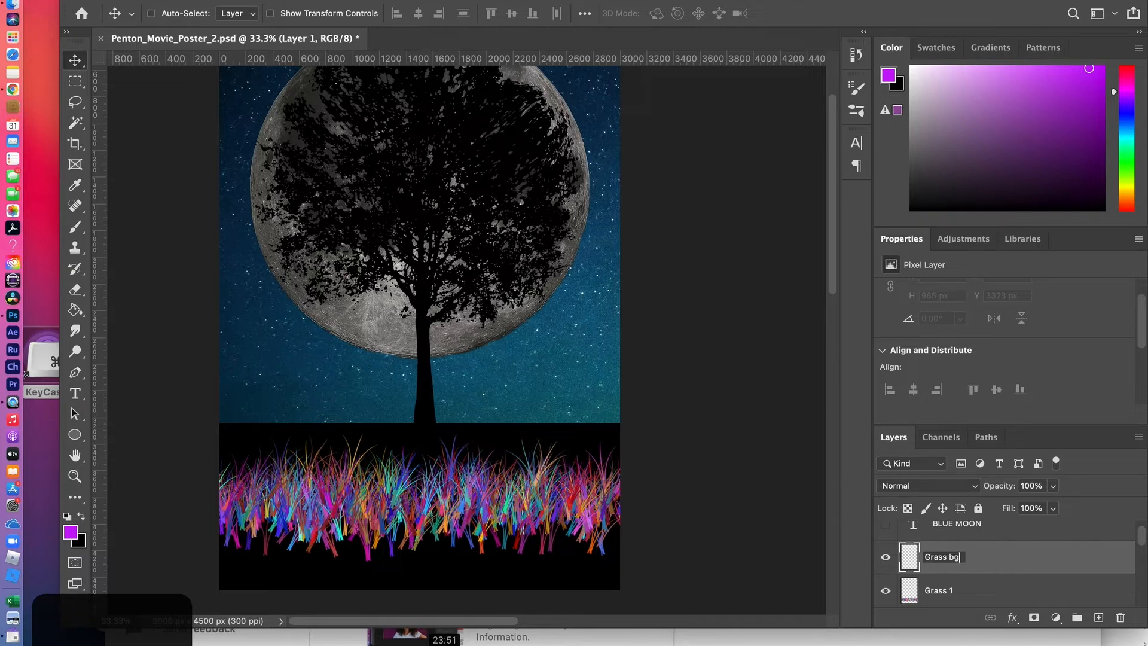
{"action": "key", "text": "Return"}
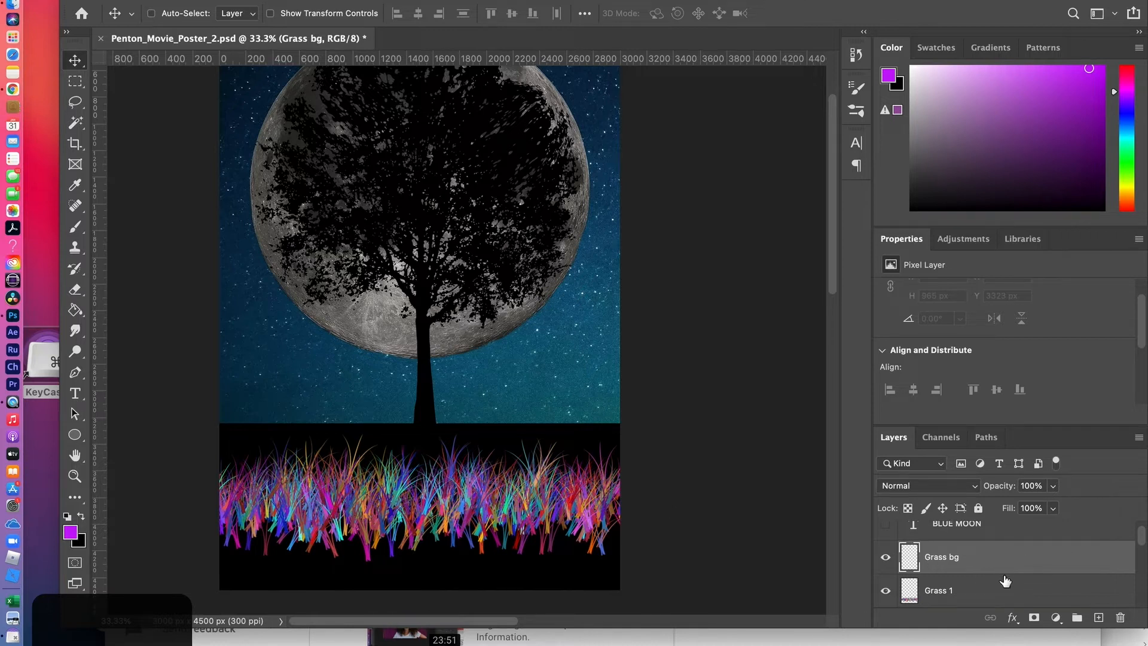
{"action": "left_click_drag", "start_coordinate": [1002, 584], "coordinate": [1003, 544]}
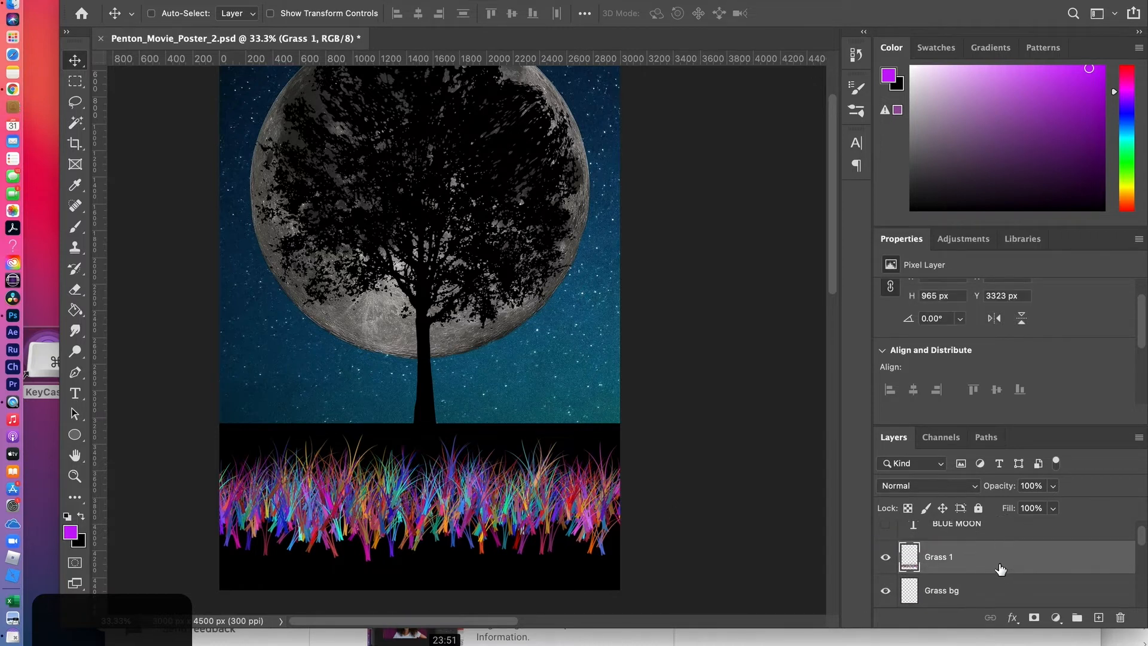
Paint small, dense grass along the full width of the horizon on the Grass bg layer with a 175 px brush
{"action": "left_click", "coordinate": [985, 595]}
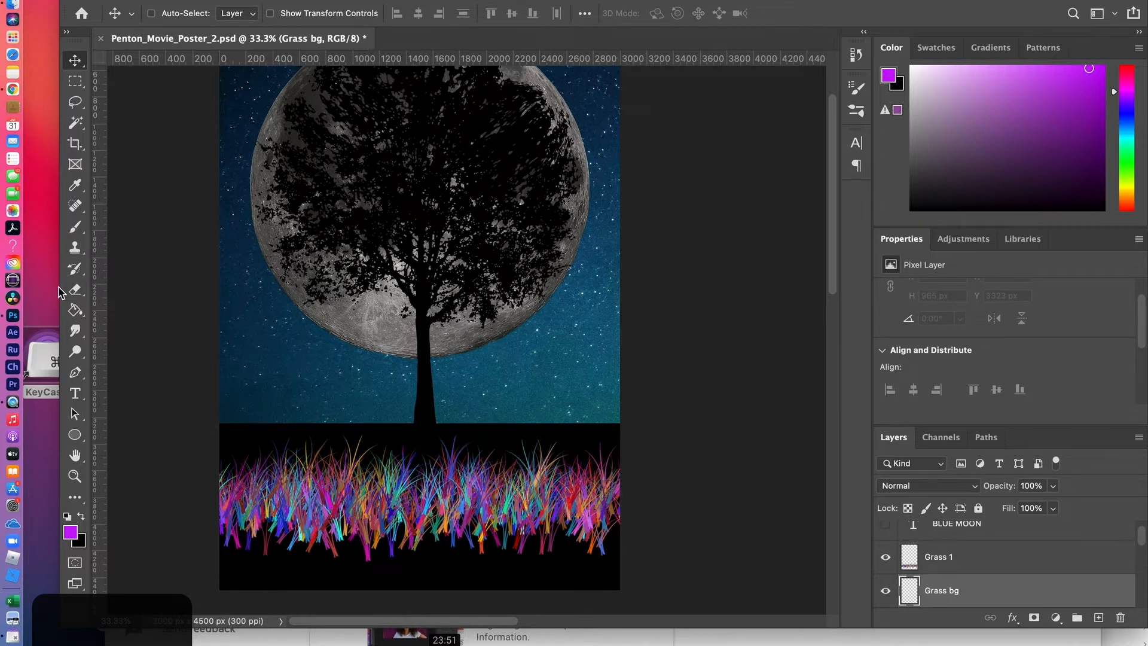
{"action": "left_click", "coordinate": [76, 229]}
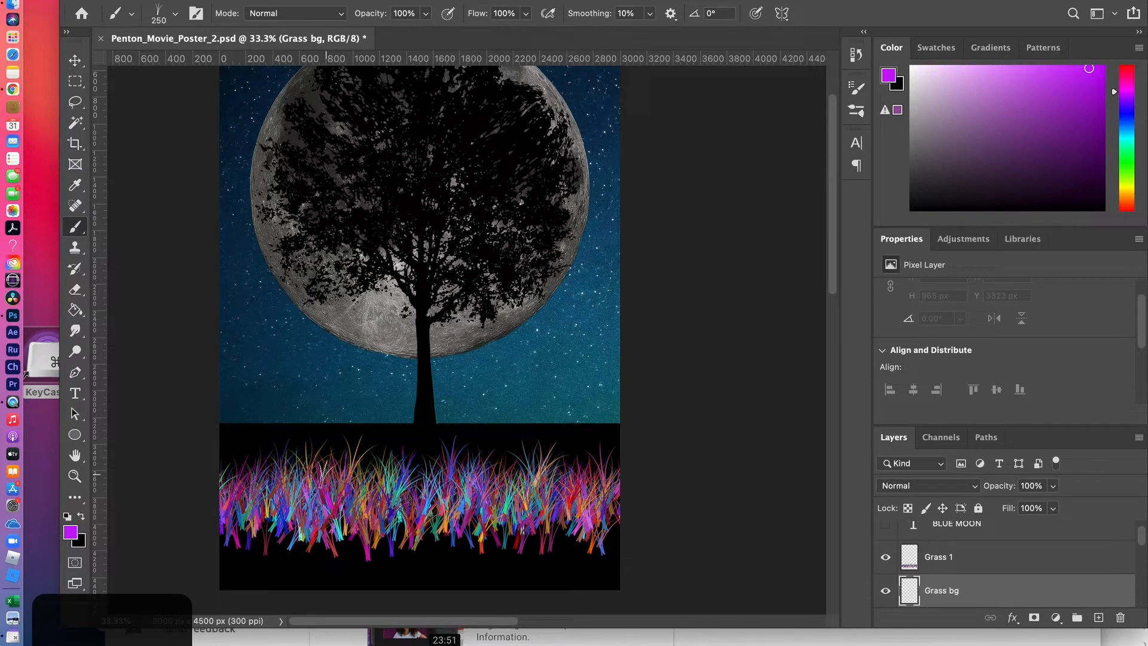
{"action": "mouse_move", "coordinate": [227, 433]}
{"action": "left_mouse_down"}
{"action": "mouse_move", "coordinate": [302, 444]}
{"action": "mouse_move", "coordinate": [315, 443]}
{"action": "mouse_move", "coordinate": [297, 427]}
{"action": "mouse_move", "coordinate": [359, 425]}
{"action": "mouse_move", "coordinate": [628, 431]}
{"action": "left_mouse_up"}
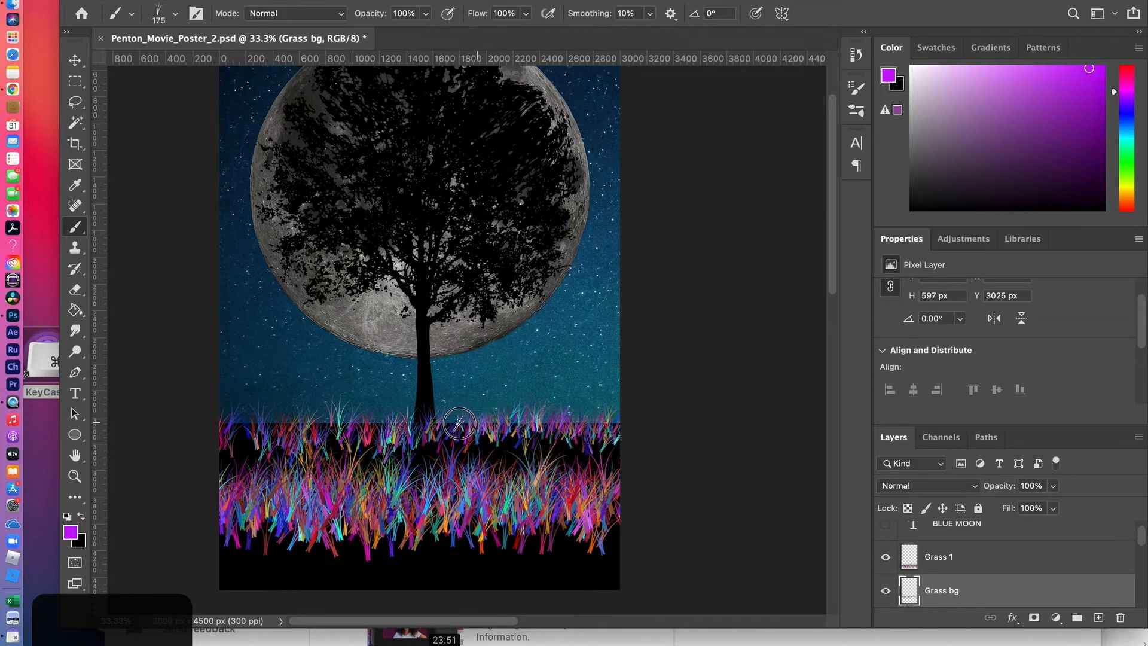
{"action": "mouse_move", "coordinate": [335, 423]}
{"action": "left_mouse_down"}
{"action": "mouse_move", "coordinate": [366, 420]}
{"action": "mouse_move", "coordinate": [315, 430]}
{"action": "mouse_move", "coordinate": [215, 423]}
{"action": "mouse_move", "coordinate": [634, 423]}
{"action": "mouse_move", "coordinate": [199, 435]}
{"action": "left_mouse_up"}
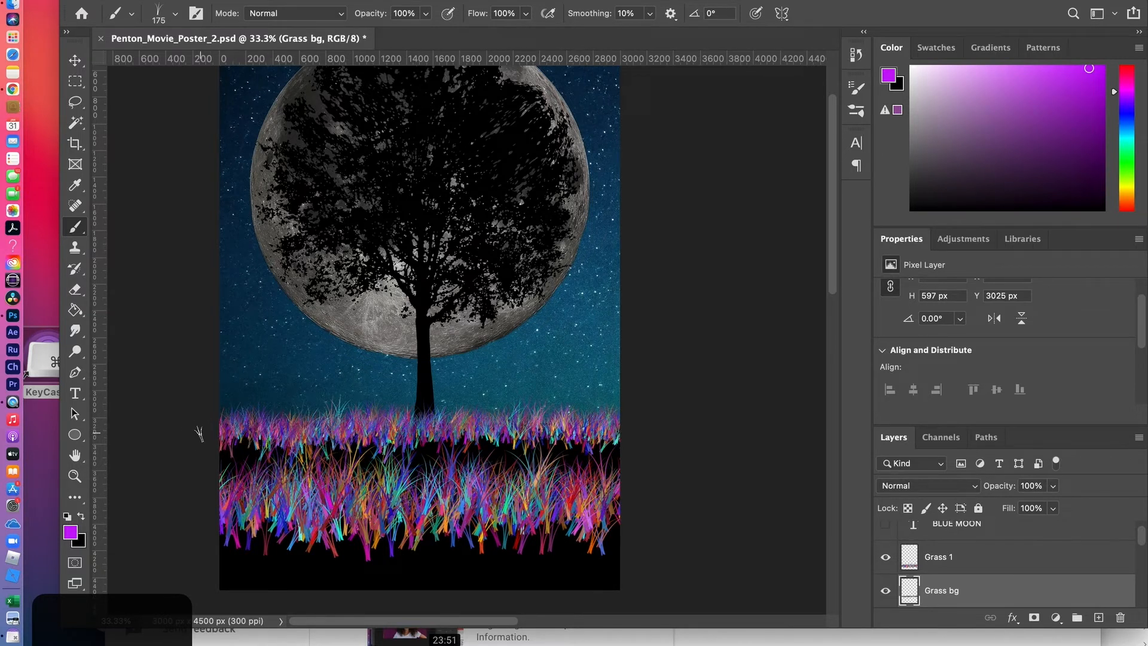
Fill the black gap between the horizon grass and the foreground band with larger grass, using brush sizes up to 300 px
{"action": "key", "text": "]"}
{"action": "mouse_move", "coordinate": [187, 431]}
{"action": "left_mouse_down"}
{"action": "mouse_move", "coordinate": [212, 450]}
{"action": "mouse_move", "coordinate": [284, 444]}
{"action": "mouse_move", "coordinate": [227, 454]}
{"action": "mouse_move", "coordinate": [639, 461]}
{"action": "mouse_move", "coordinate": [478, 457]}
{"action": "mouse_move", "coordinate": [538, 451]}
{"action": "mouse_move", "coordinate": [458, 440]}
{"action": "mouse_move", "coordinate": [586, 443]}
{"action": "mouse_move", "coordinate": [424, 458]}
{"action": "mouse_move", "coordinate": [204, 448]}
{"action": "mouse_move", "coordinate": [237, 459]}
{"action": "mouse_move", "coordinate": [209, 463]}
{"action": "mouse_move", "coordinate": [227, 468]}
{"action": "mouse_move", "coordinate": [210, 458]}
{"action": "mouse_move", "coordinate": [426, 467]}
{"action": "mouse_move", "coordinate": [421, 476]}
{"action": "mouse_move", "coordinate": [391, 473]}
{"action": "mouse_move", "coordinate": [617, 473]}
{"action": "mouse_move", "coordinate": [516, 469]}
{"action": "mouse_move", "coordinate": [398, 437]}
{"action": "mouse_move", "coordinate": [344, 452]}
{"action": "mouse_move", "coordinate": [617, 468]}
{"action": "mouse_move", "coordinate": [205, 469]}
{"action": "mouse_move", "coordinate": [427, 485]}
{"action": "left_mouse_up"}
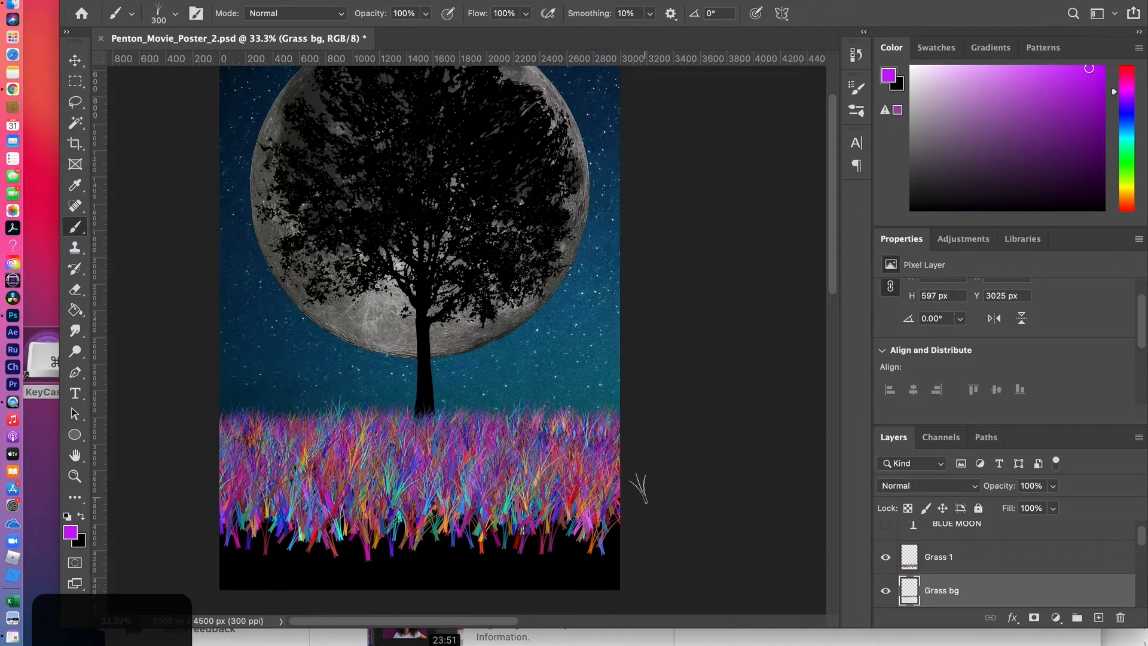
{"action": "mouse_move", "coordinate": [605, 445]}
{"action": "left_mouse_down"}
{"action": "mouse_move", "coordinate": [582, 426]}
{"action": "mouse_move", "coordinate": [517, 448]}
{"action": "left_mouse_up"}
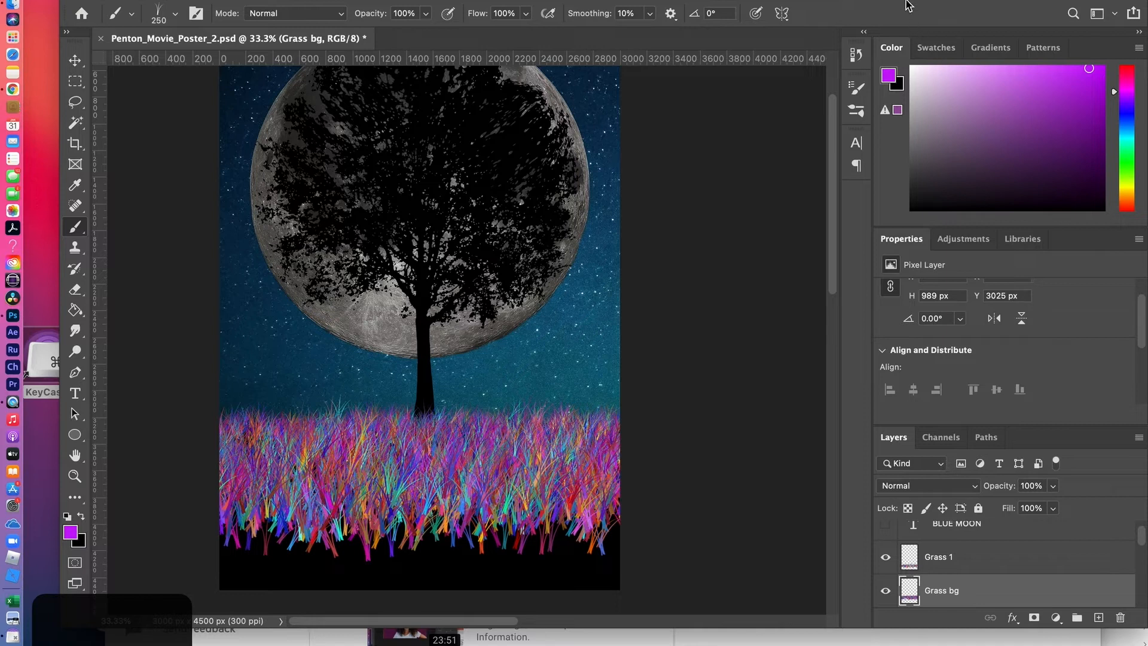
Hide and reshow the Grass 1 layer to compare it with the background grass
{"action": "left_click_drag", "start_coordinate": [907, 1], "coordinate": [873, 1]}
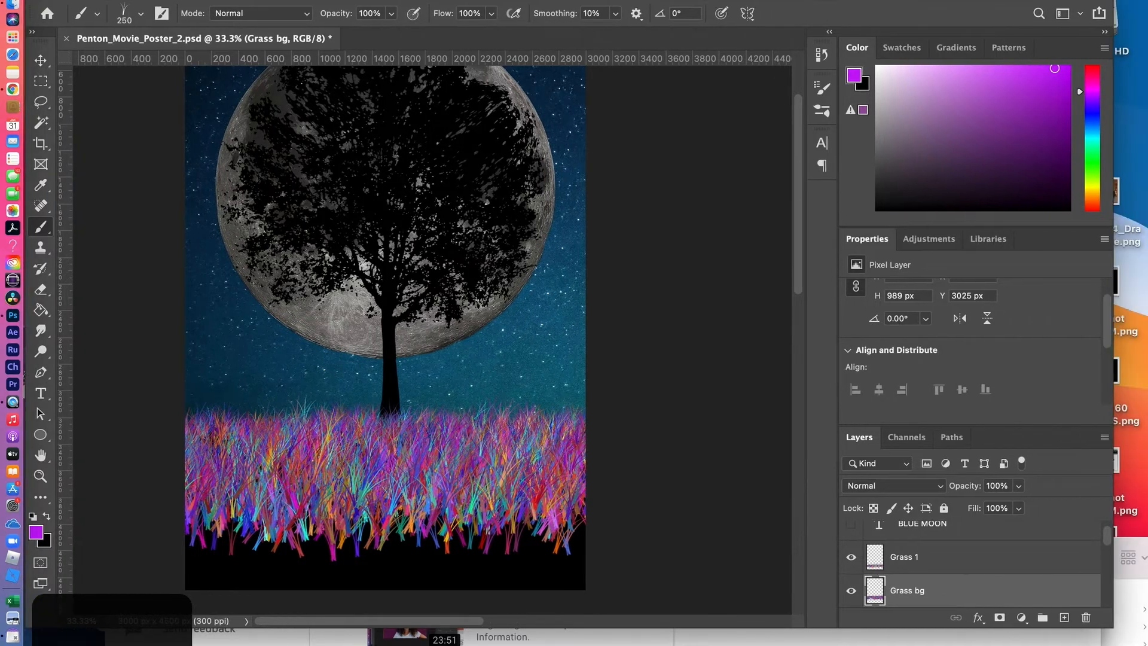
{"action": "left_click", "coordinate": [946, 560]}
{"action": "left_click", "coordinate": [851, 557]}
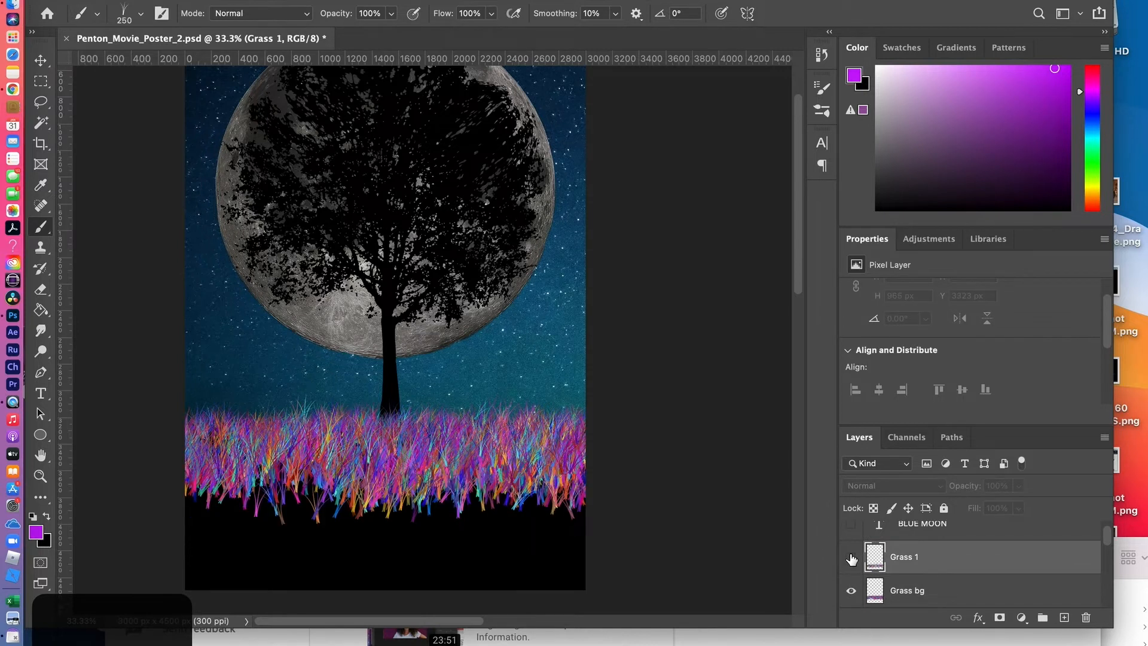
{"action": "left_click", "coordinate": [851, 557]}
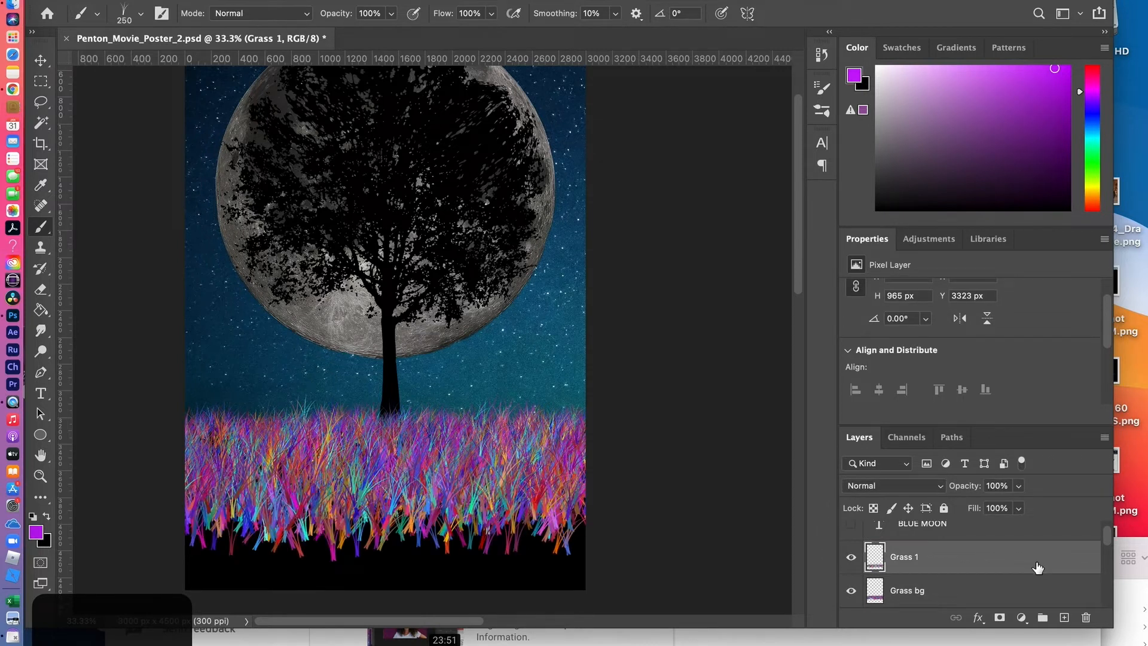
Duplicate the Grass 1 layer and move the copy down the ground to about Y 3594 px
{"action": "left_click_drag", "start_coordinate": [1035, 568], "coordinate": [1064, 618]}
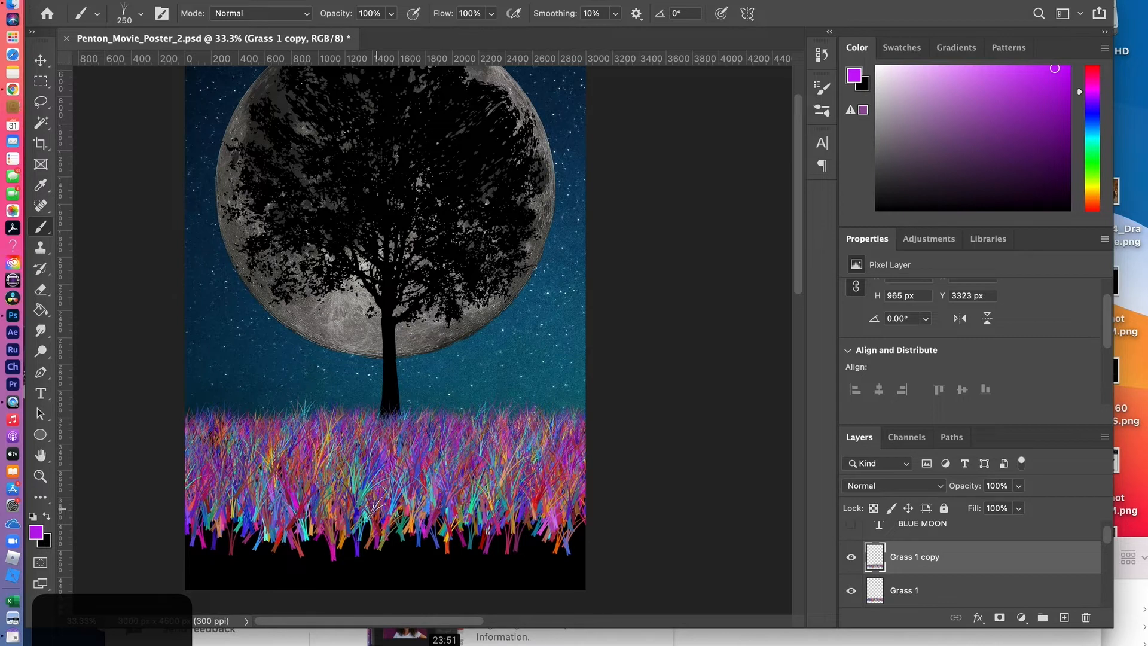
{"action": "left_click", "coordinate": [41, 60]}
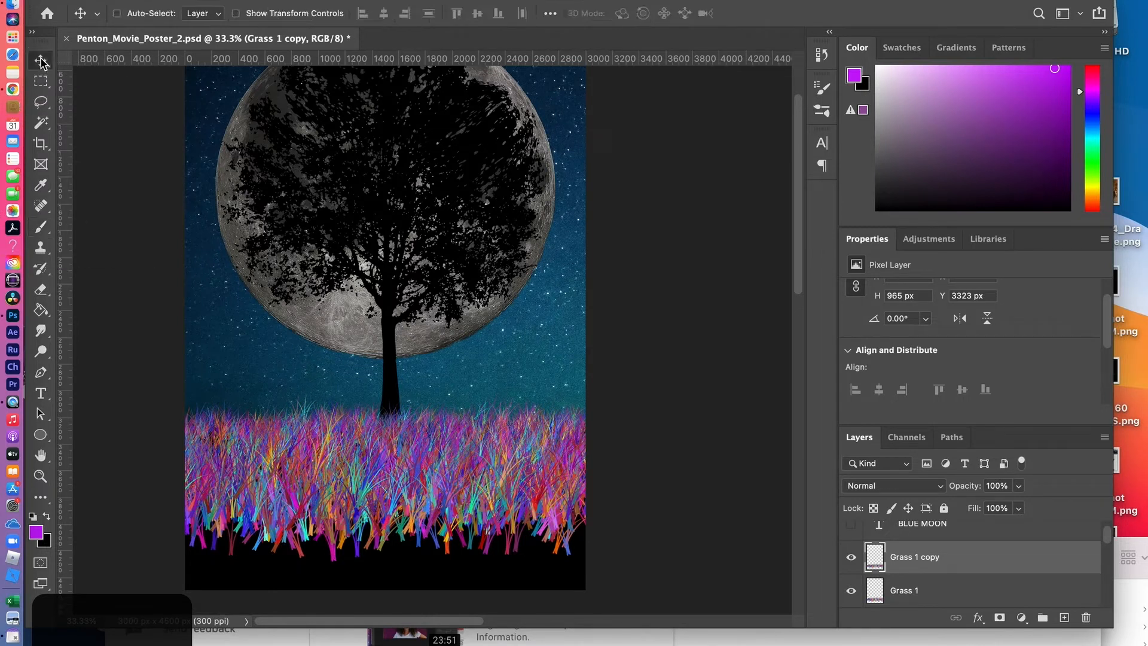
{"action": "left_click_drag", "start_coordinate": [427, 488], "coordinate": [428, 524]}
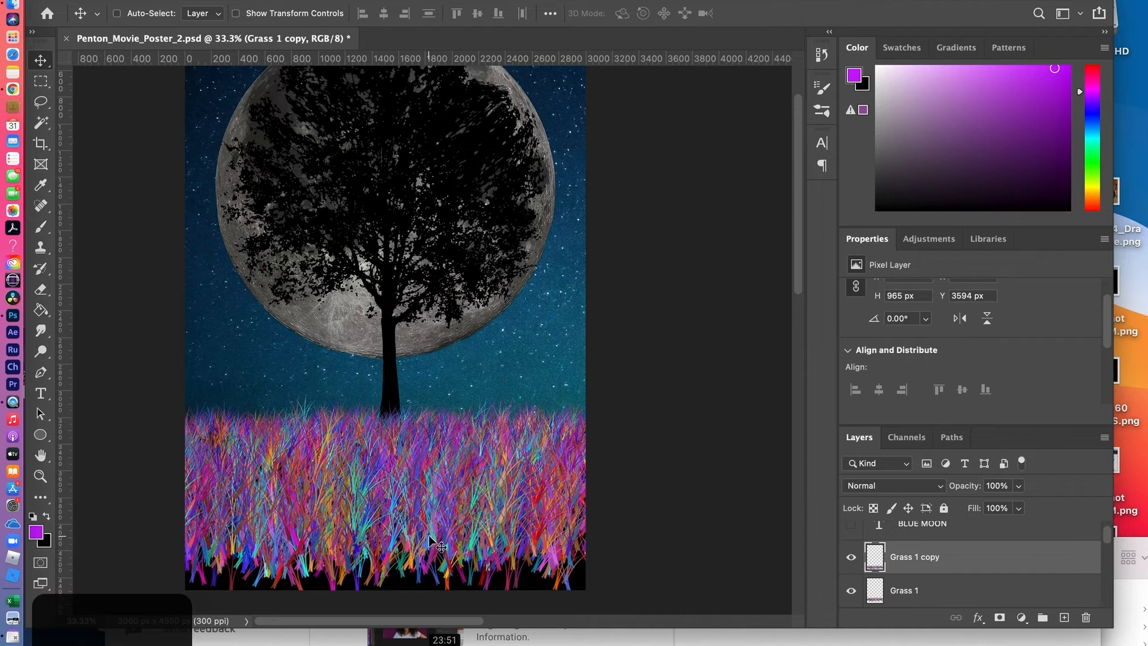
Flip the Grass 1 copy layer horizontally with Free Transform
{"action": "right_click", "coordinate": [430, 538]}
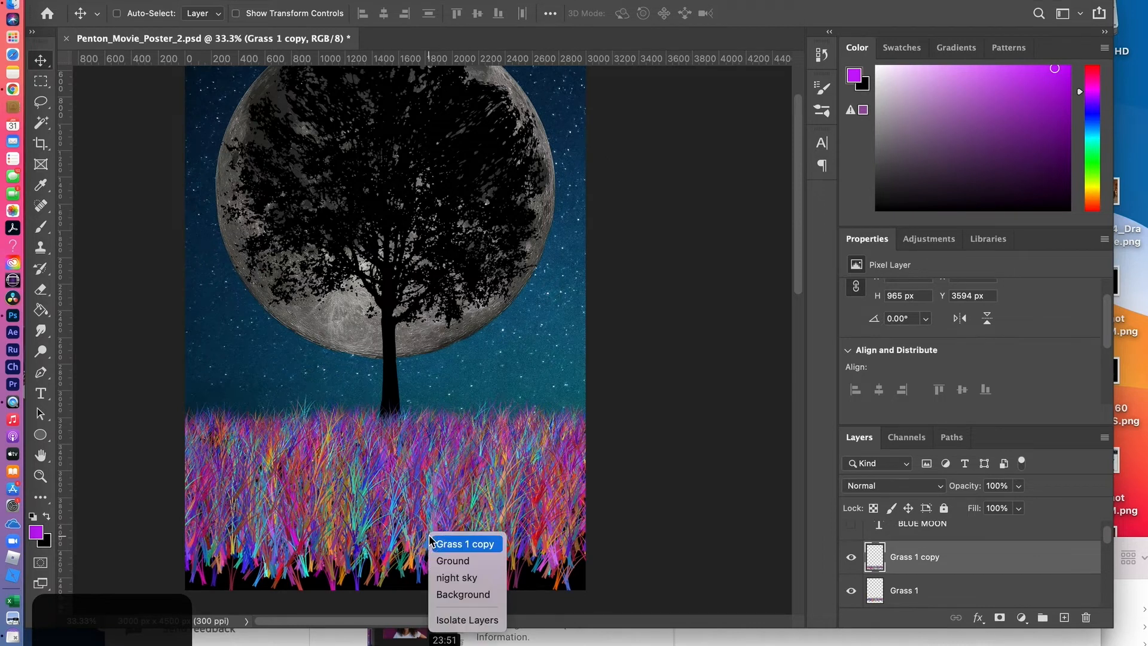
{"action": "left_click", "coordinate": [389, 531]}
{"action": "key", "text": "ctrl+t"}
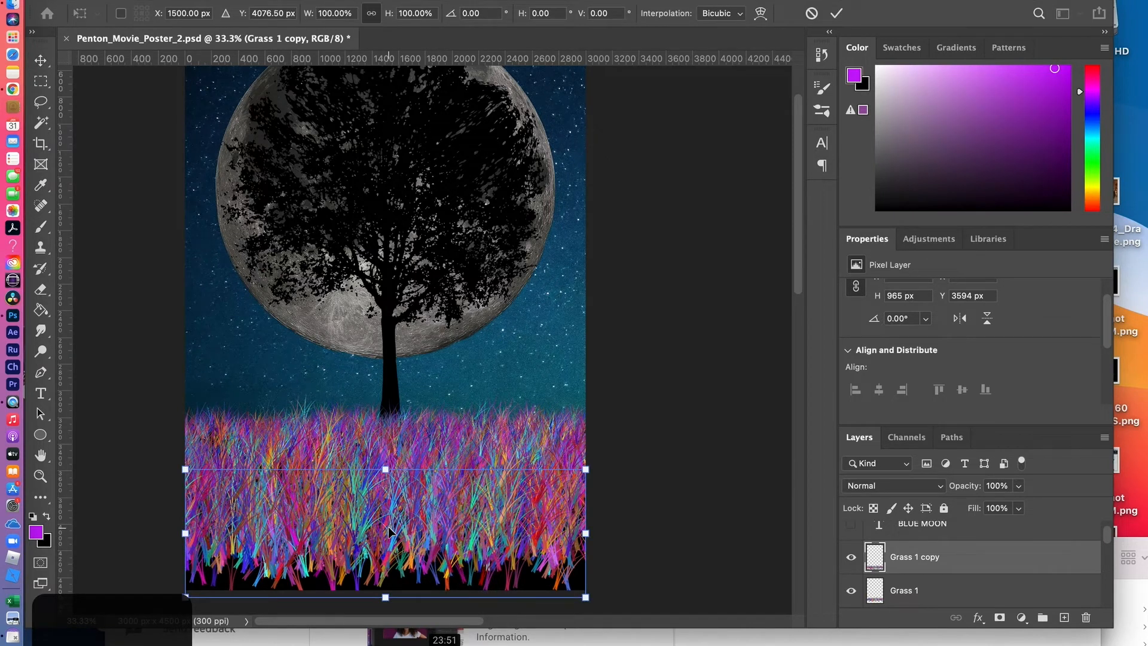
{"action": "right_click", "coordinate": [389, 531]}
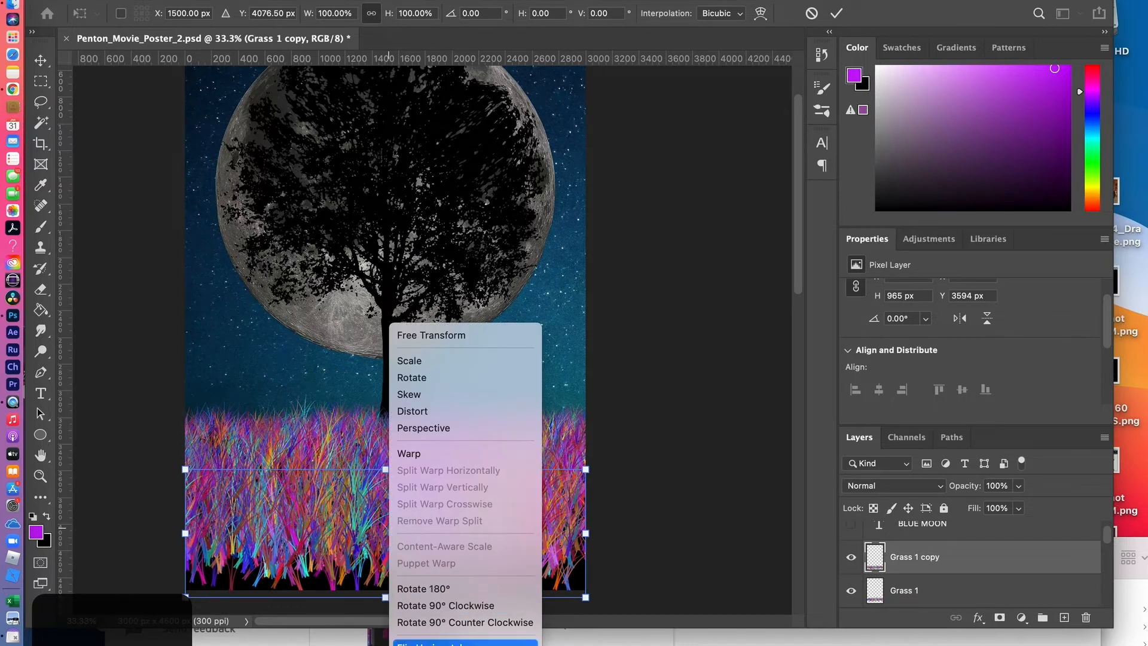
{"action": "left_click", "coordinate": [435, 643]}
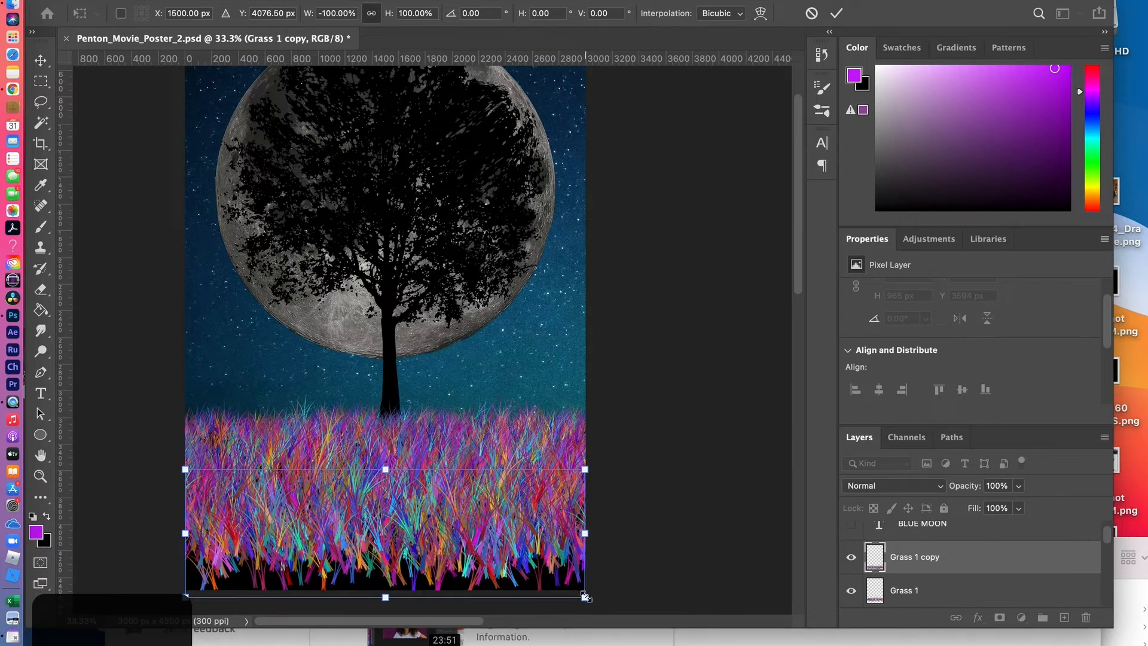
Enlarge the flipped Grass 1 copy to about 123% and position it over the lower ground at about Y 3520 px
{"action": "left_click_drag", "start_coordinate": [585, 596], "coordinate": [631, 606]}
{"action": "mouse_move", "coordinate": [432, 486]}
{"action": "left_mouse_down"}
{"action": "mouse_move", "coordinate": [435, 517]}
{"action": "mouse_move", "coordinate": [439, 503]}
{"action": "left_mouse_up"}
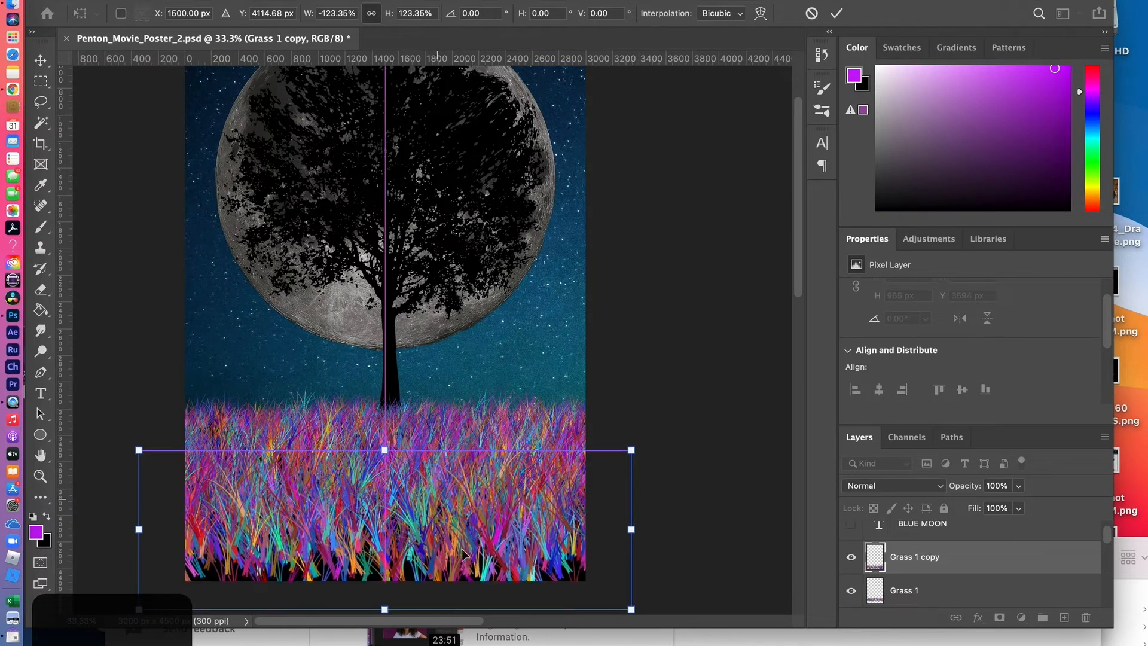
{"action": "key", "text": "Return"}
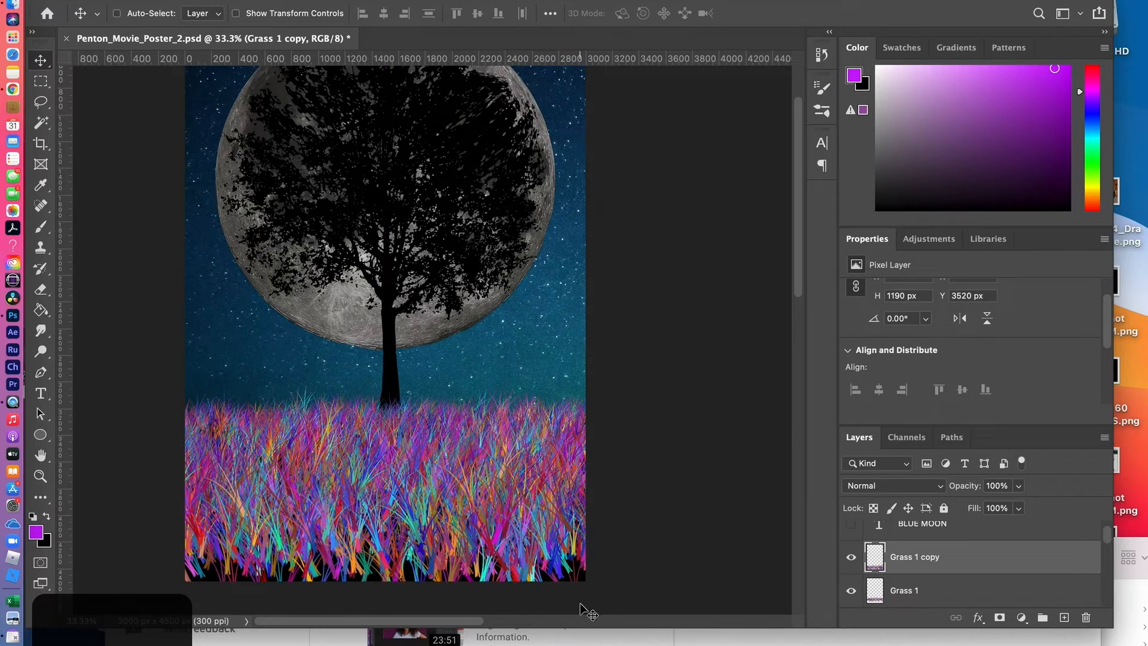
Rename the Grass 1 copy layer to Grass FG
{"action": "double_click", "coordinate": [913, 558]}
{"action": "type", "text": "Gr"}
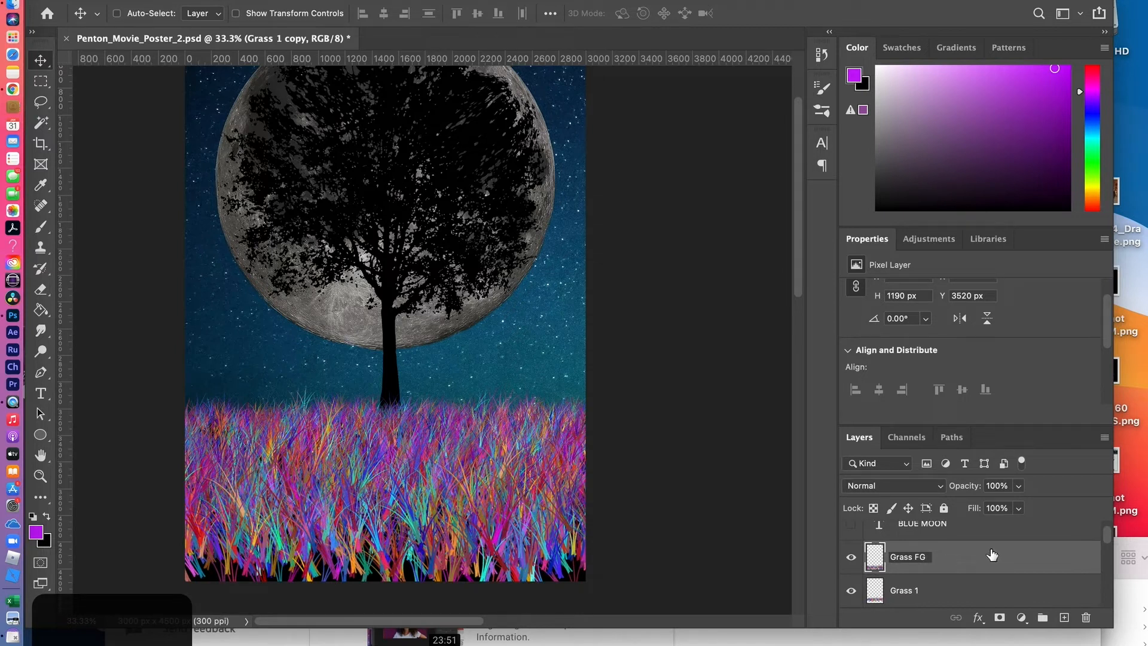
{"action": "key", "text": "Return"}
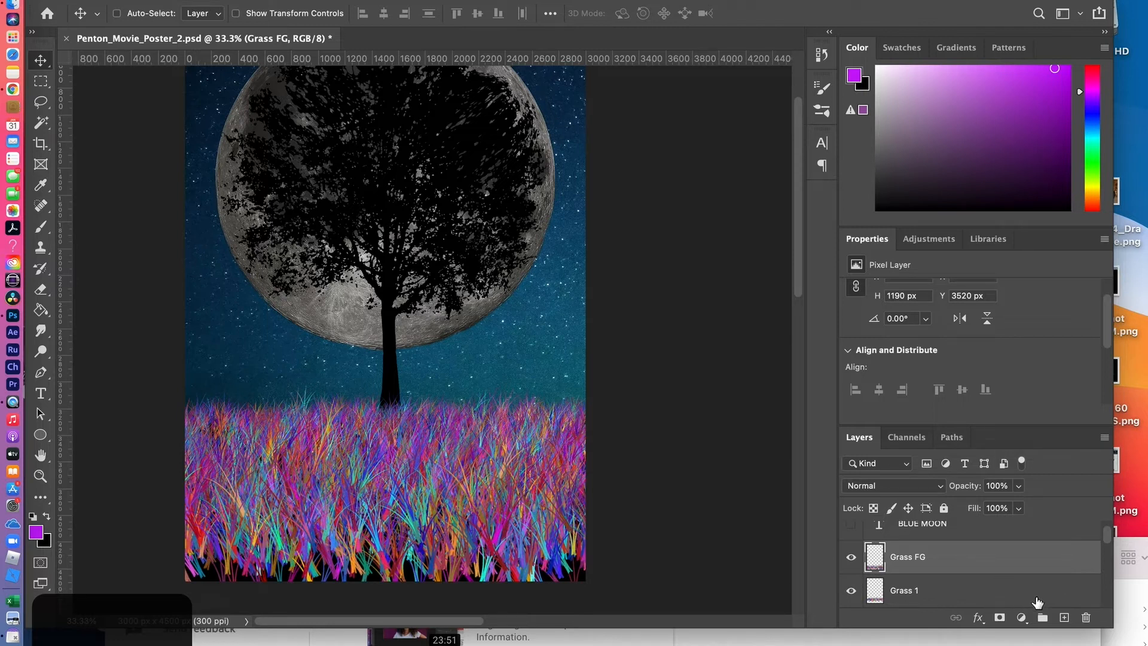
Create a new layer above Grass FG and paint larger grass along the poster's lower edge with a 700 px brush
{"action": "left_click", "coordinate": [1065, 622]}
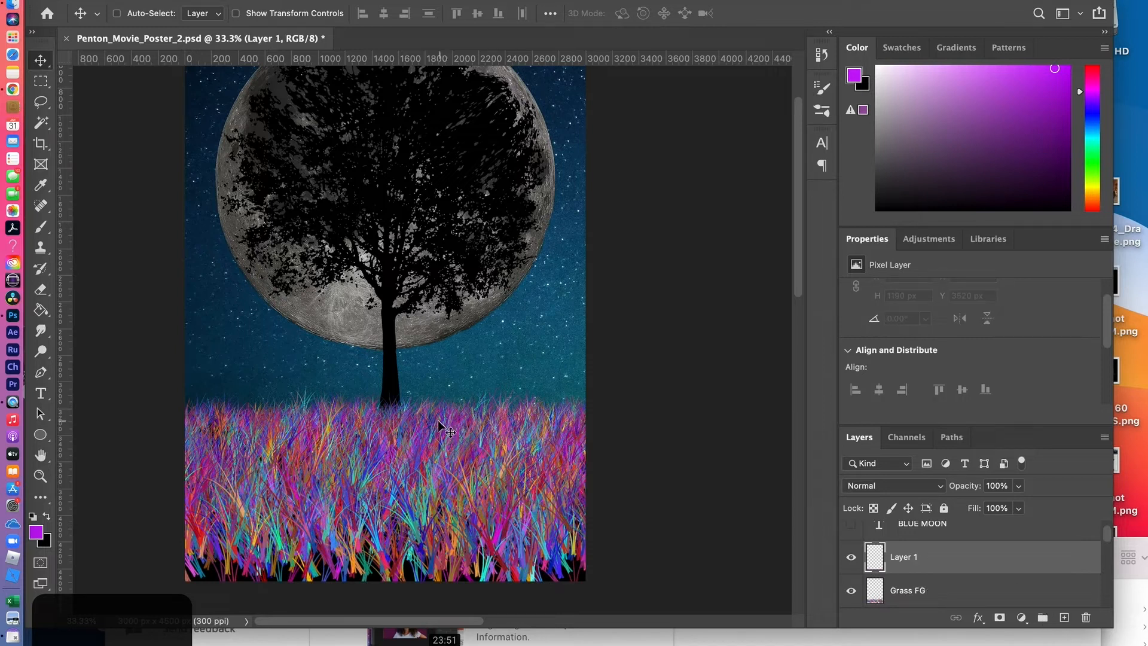
{"action": "left_click", "coordinate": [41, 226]}
{"action": "key", "text": "bracketright"}
{"action": "key", "text": "bracketright"}
{"action": "key", "text": "bracketright"}
{"action": "key", "text": "bracketright"}
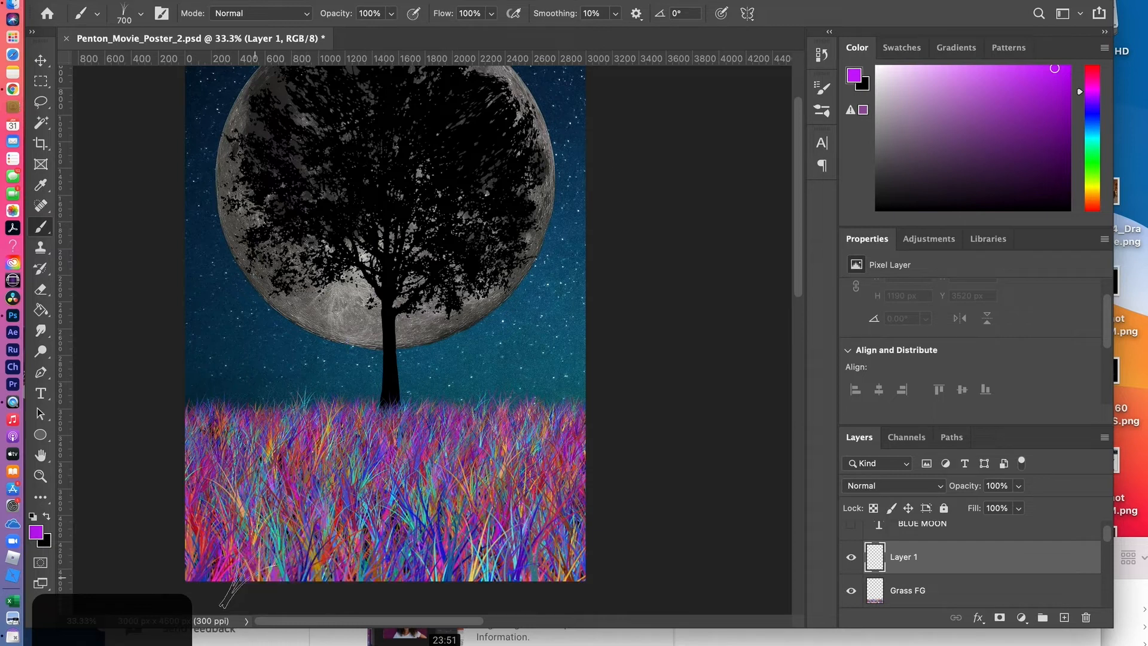
{"action": "mouse_move", "coordinate": [411, 578]}
{"action": "left_mouse_down"}
{"action": "mouse_move", "coordinate": [614, 572]}
{"action": "mouse_move", "coordinate": [639, 582]}
{"action": "left_mouse_up"}
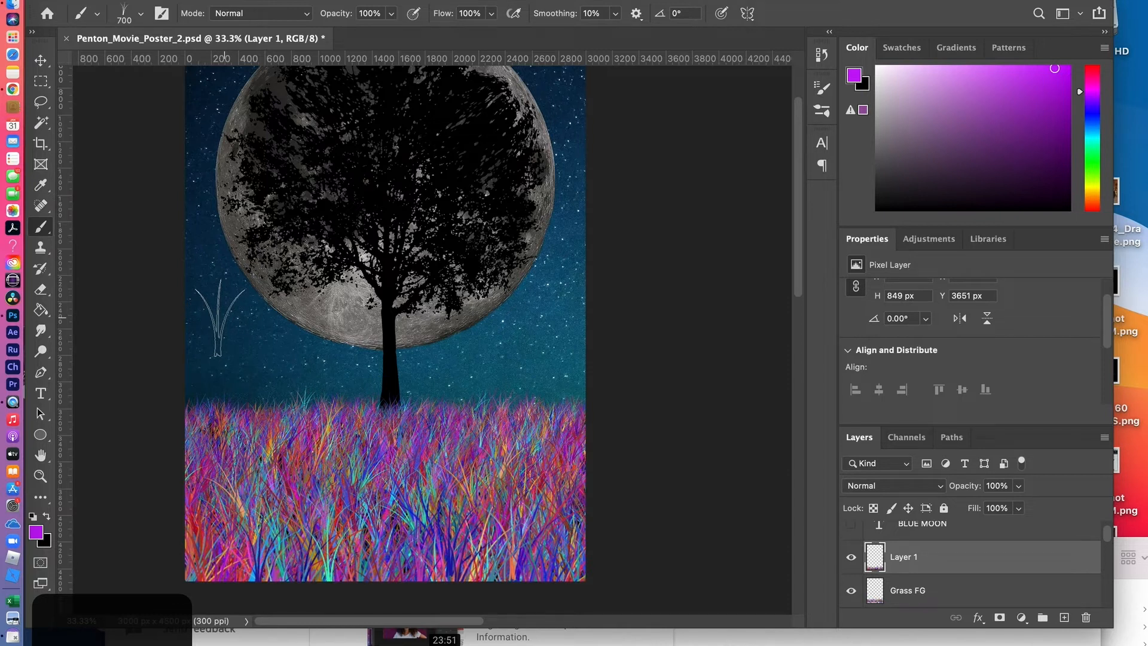
Enlarge the grass brush to 1500 px, undo the trial clumps, and paint tall grass at the poster's left edge on another new layer
{"action": "key", "text": "bracketright"}
{"action": "key", "text": "bracketright"}
{"action": "key", "text": "bracketright"}
{"action": "key", "text": "bracketright"}
{"action": "key", "text": "bracketright"}
{"action": "key", "text": "bracketright"}
{"action": "key", "text": "bracketright"}
{"action": "key", "text": "bracketright"}
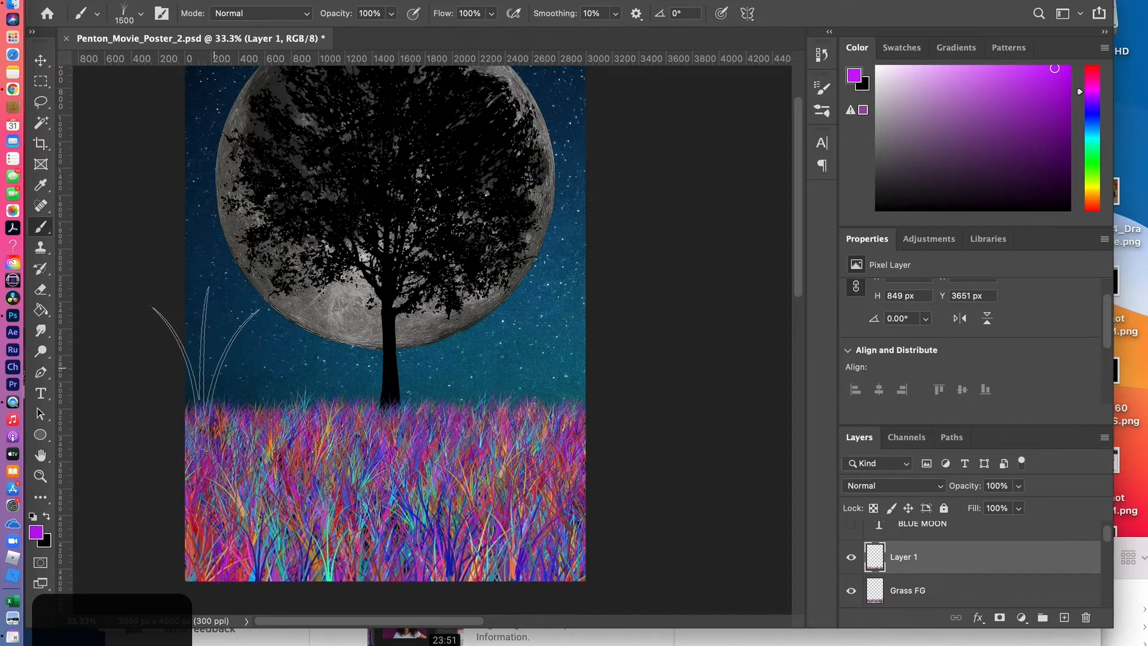
{"action": "left_click", "coordinate": [216, 367]}
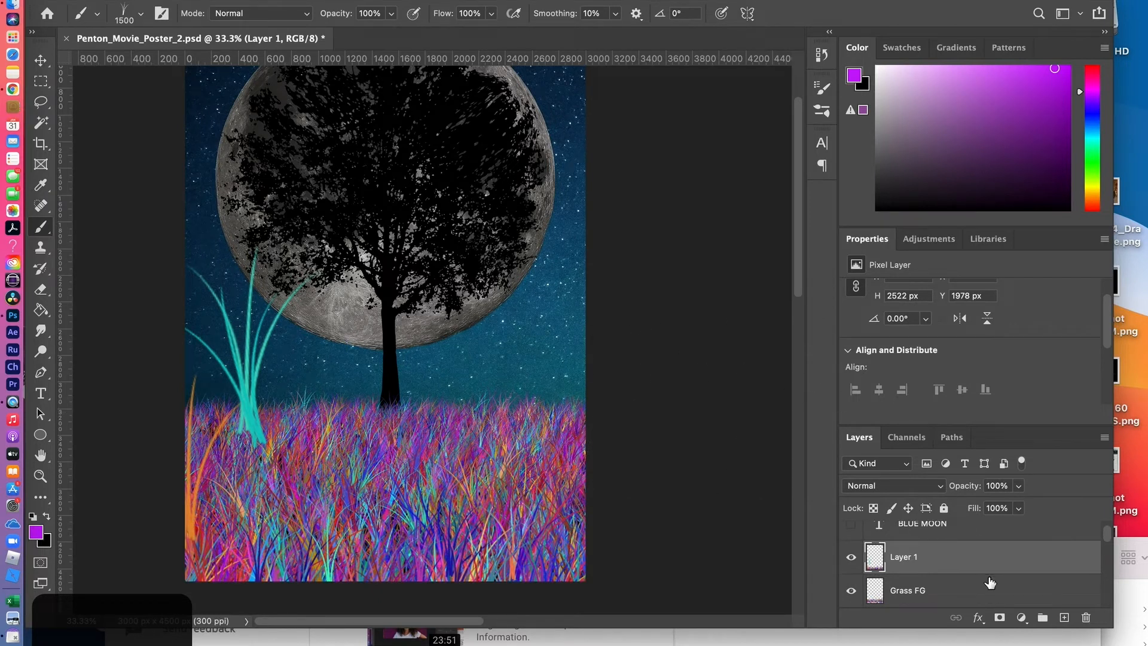
{"action": "key", "text": "super+z"}
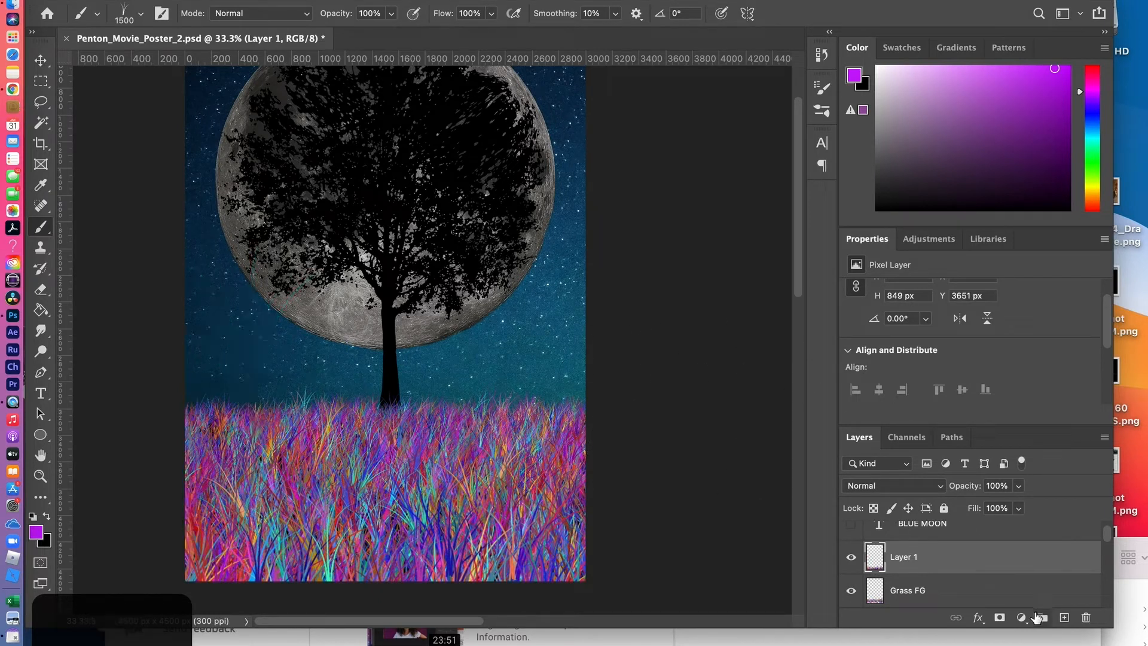
{"action": "left_click", "coordinate": [1065, 622]}
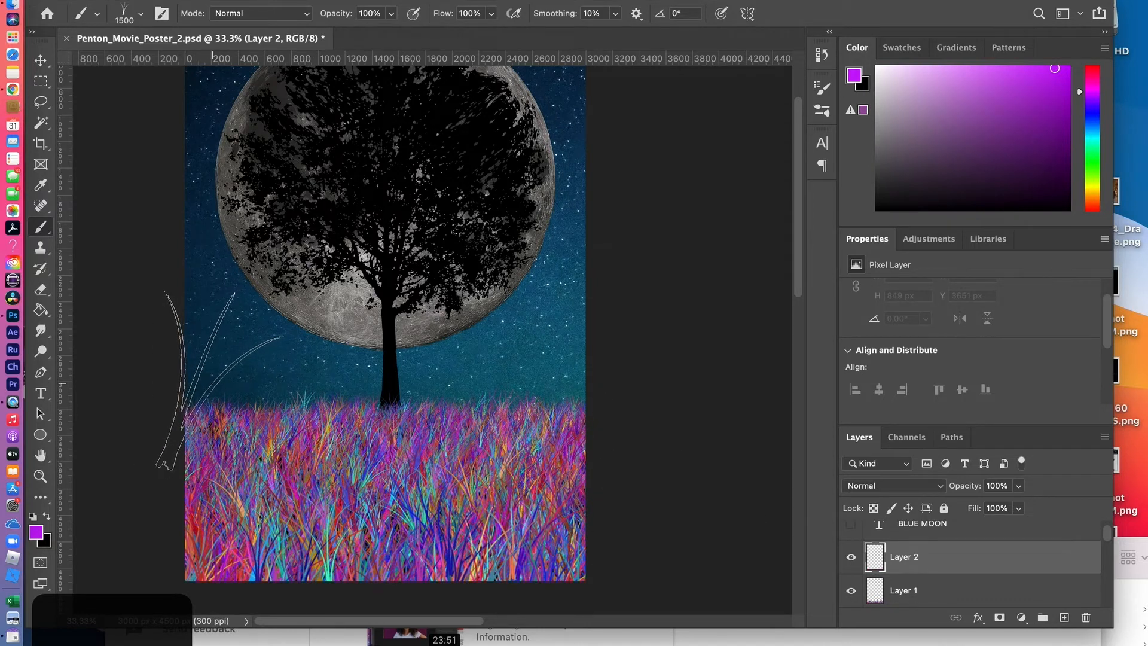
{"action": "left_click_drag", "start_coordinate": [222, 388], "coordinate": [247, 376]}
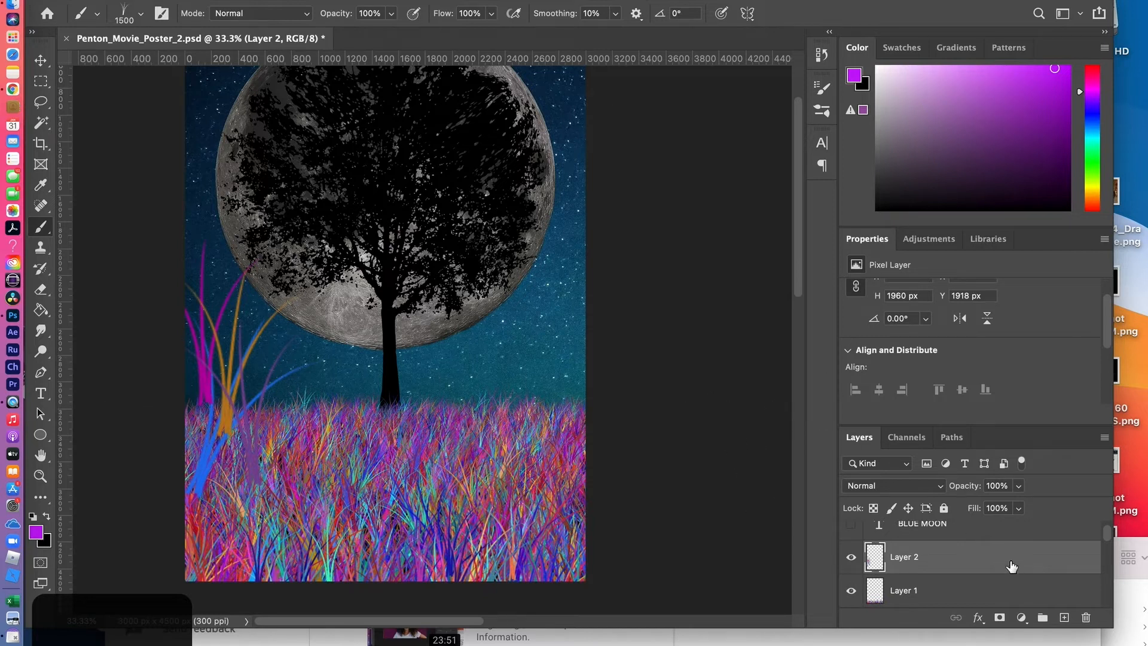
Move the tall grass on Layer 2 partly past the poster's left edge and rotate it about 24° clockwise
{"action": "key", "text": "v"}
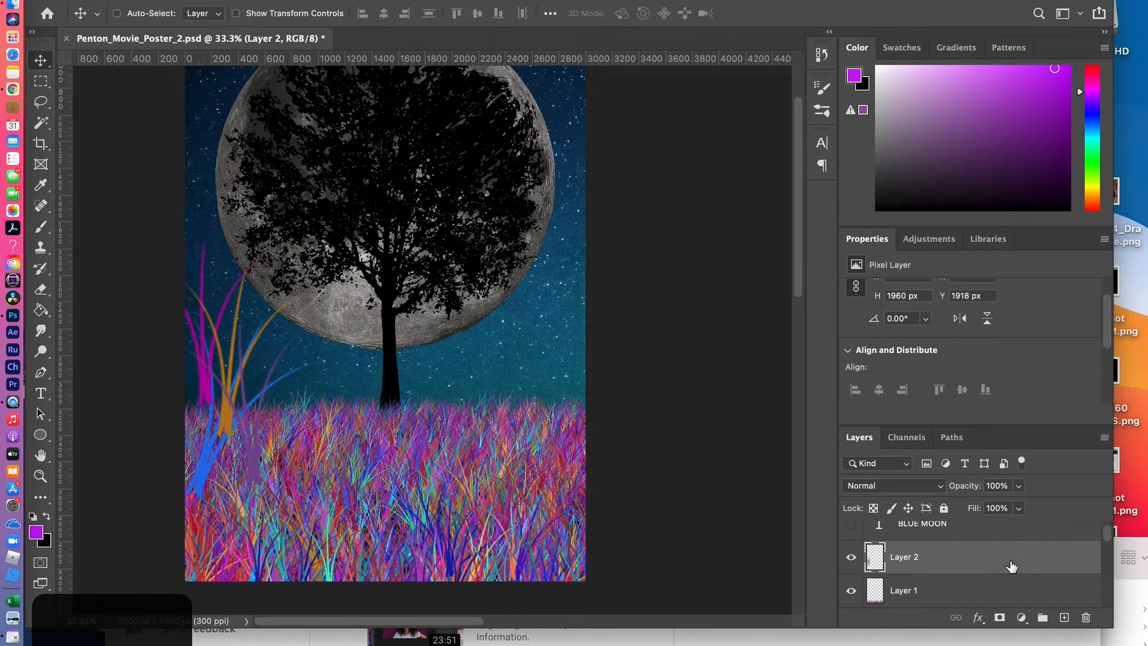
{"action": "mouse_move", "coordinate": [231, 376]}
{"action": "left_mouse_down"}
{"action": "mouse_move", "coordinate": [200, 379]}
{"action": "mouse_move", "coordinate": [210, 358]}
{"action": "mouse_move", "coordinate": [210, 409]}
{"action": "left_mouse_up"}
{"action": "mouse_move", "coordinate": [229, 326]}
{"action": "left_mouse_down"}
{"action": "mouse_move", "coordinate": [186, 523]}
{"action": "mouse_move", "coordinate": [197, 534]}
{"action": "mouse_move", "coordinate": [204, 374]}
{"action": "mouse_move", "coordinate": [207, 387]}
{"action": "left_mouse_up"}
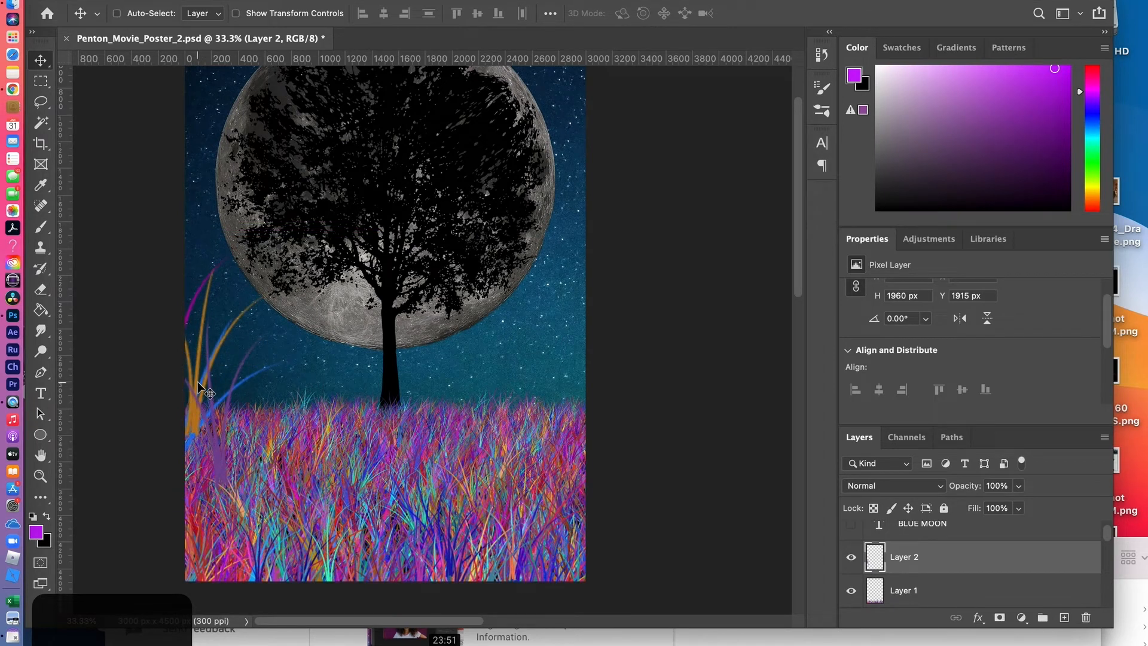
{"action": "key", "text": "super+t"}
{"action": "left_click_drag", "start_coordinate": [127, 206], "coordinate": [206, 193]}
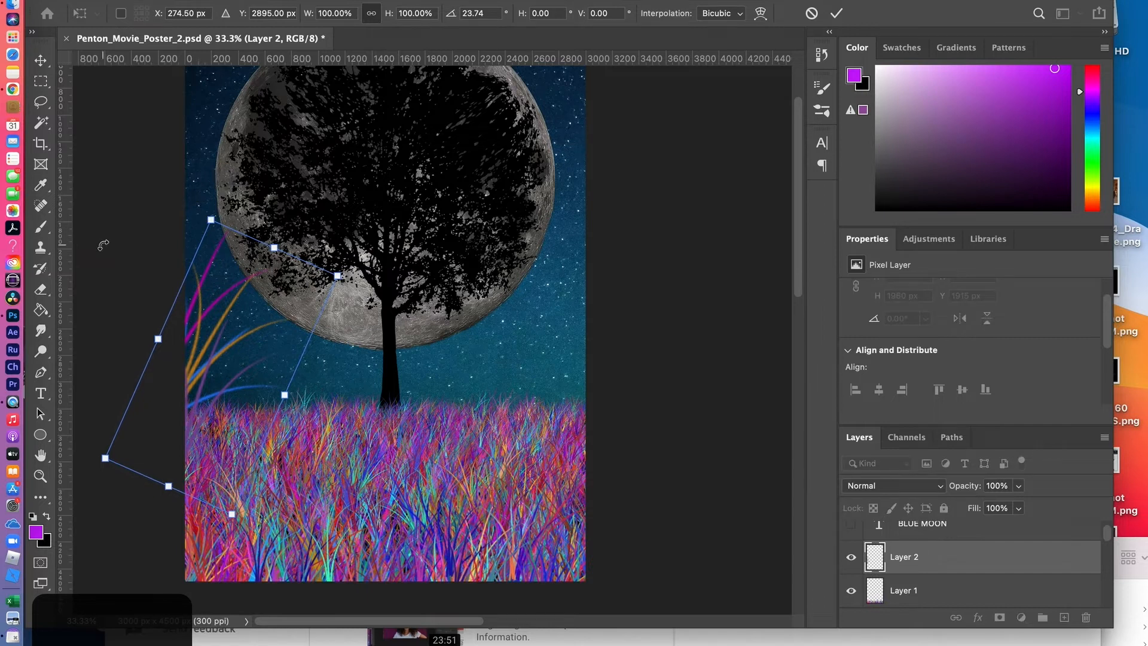
{"action": "key", "text": "Return"}
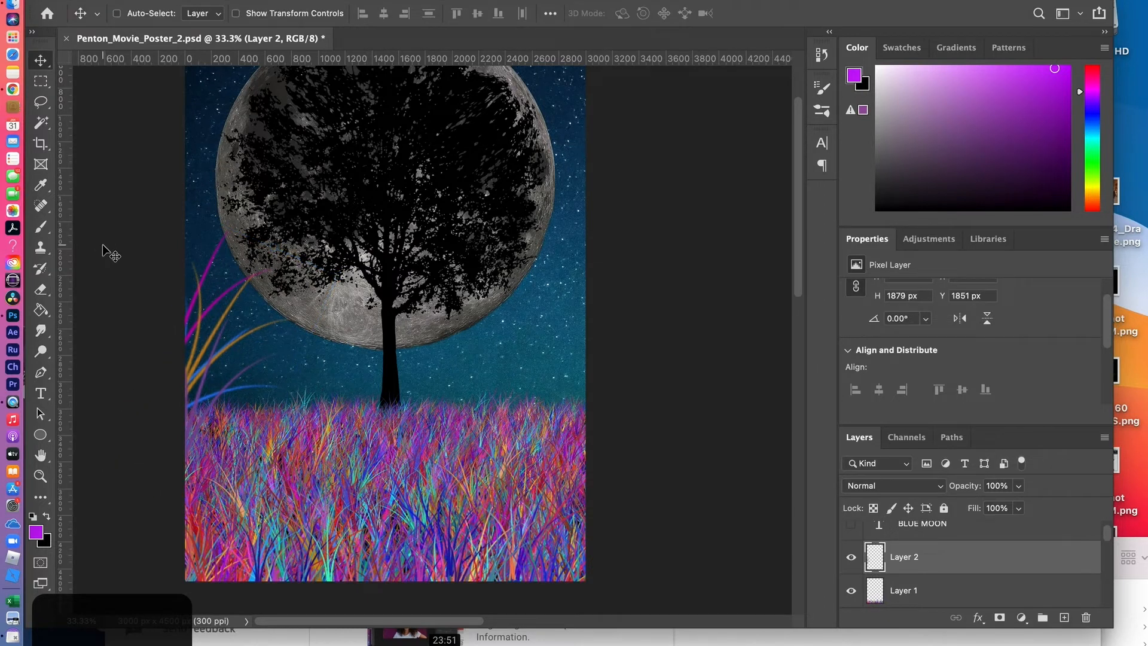
Save the poster document and enlarge the visible layer list
{"action": "key", "text": "super+s"}
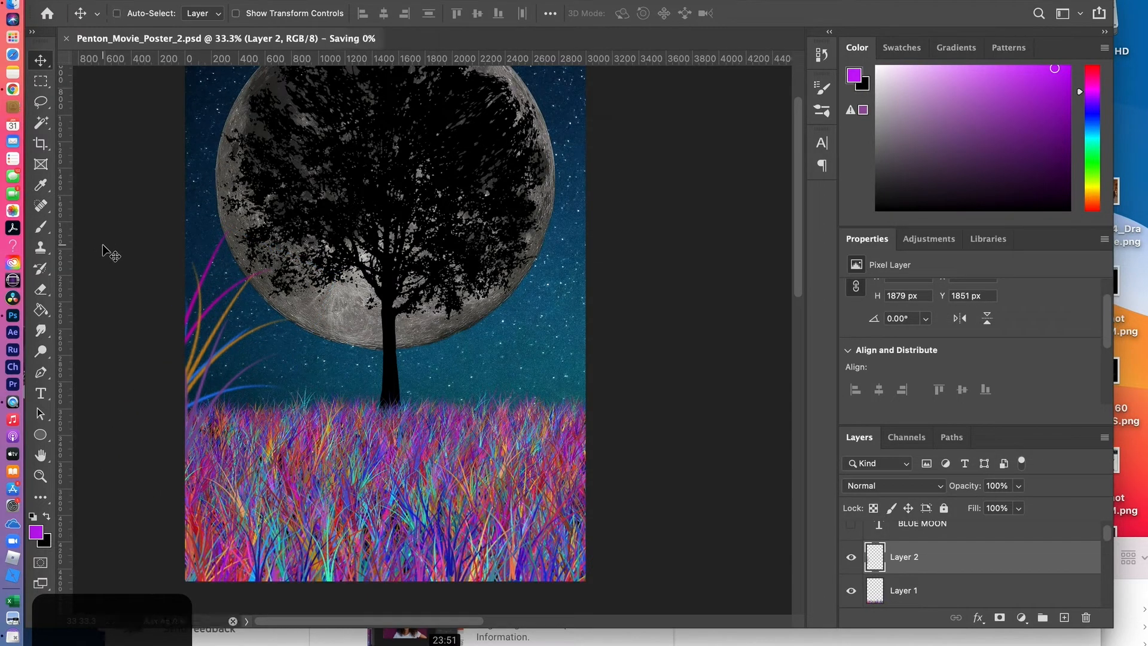
{"action": "key", "text": "super+minus"}
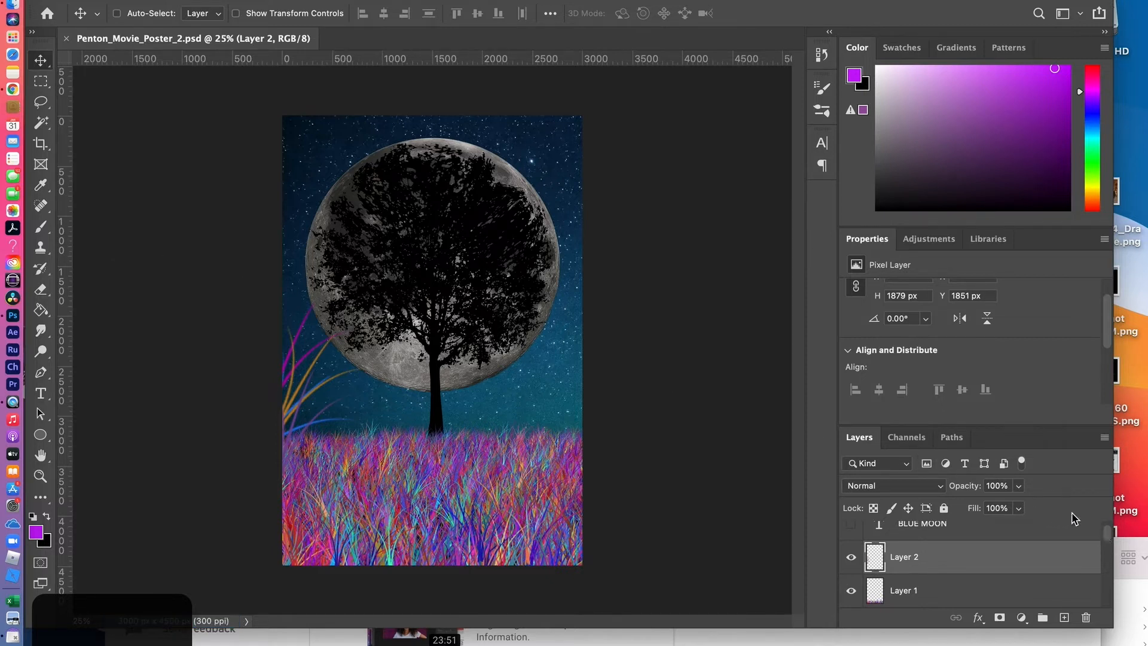
{"action": "left_click_drag", "start_coordinate": [994, 426], "coordinate": [986, 337]}
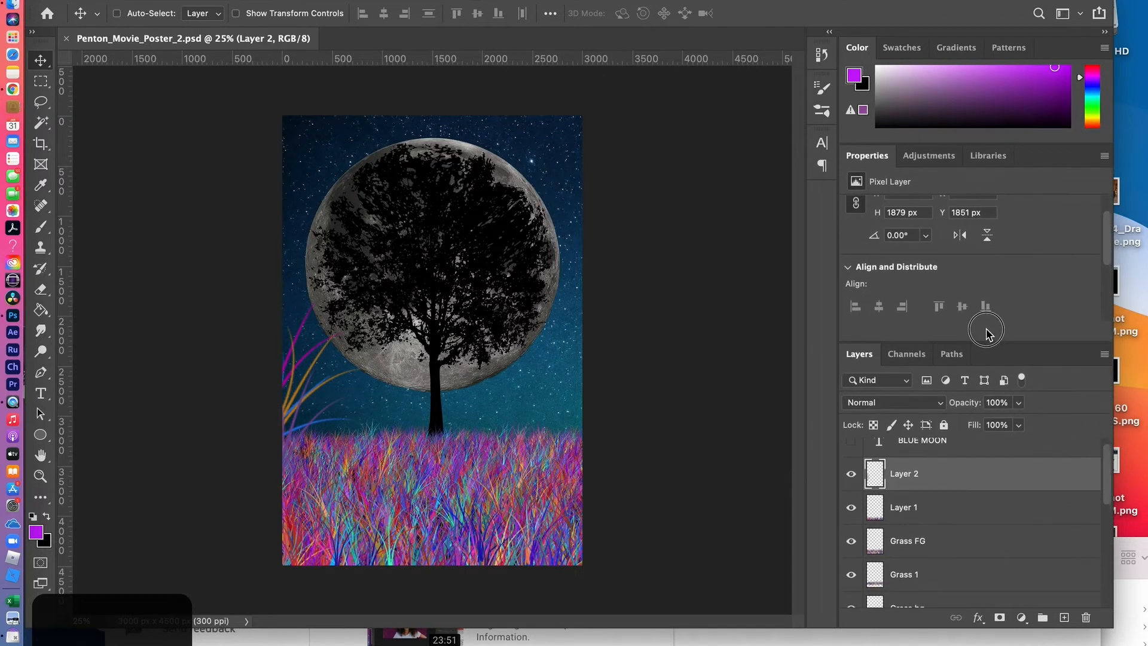
{"action": "key", "text": "super+s"}
Group all grass layers from Layer 2 down to Grass bg into a group named Grass1
{"action": "left_click_drag", "start_coordinate": [1105, 495], "coordinate": [1108, 513]}
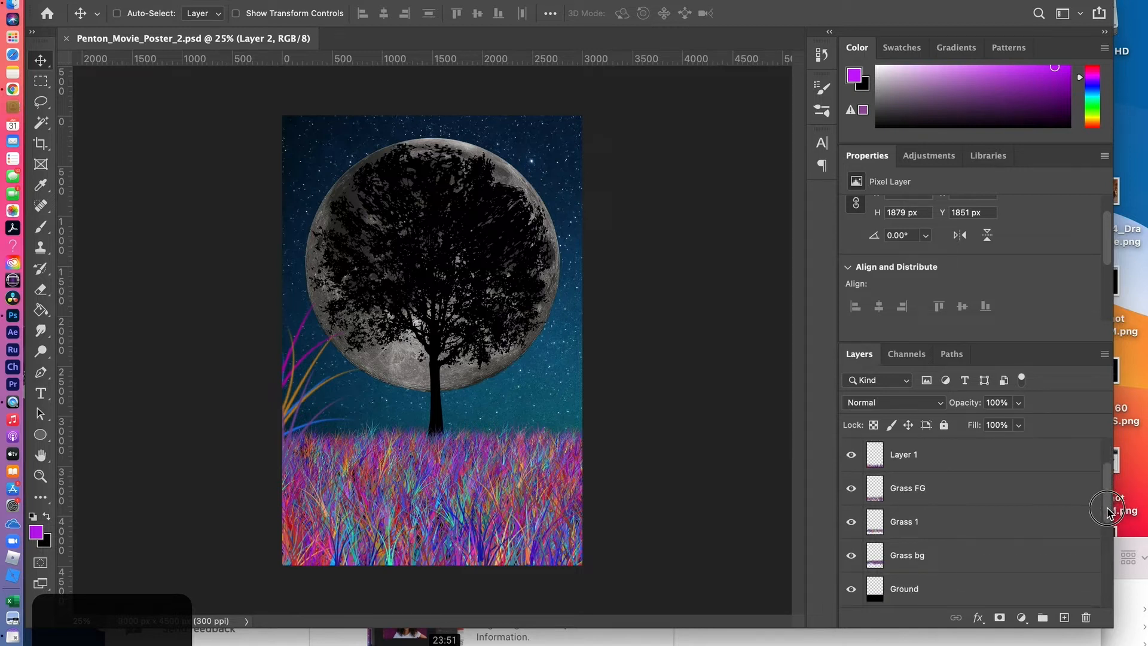
{"action": "left_click", "coordinate": [983, 564], "text": "shift"}
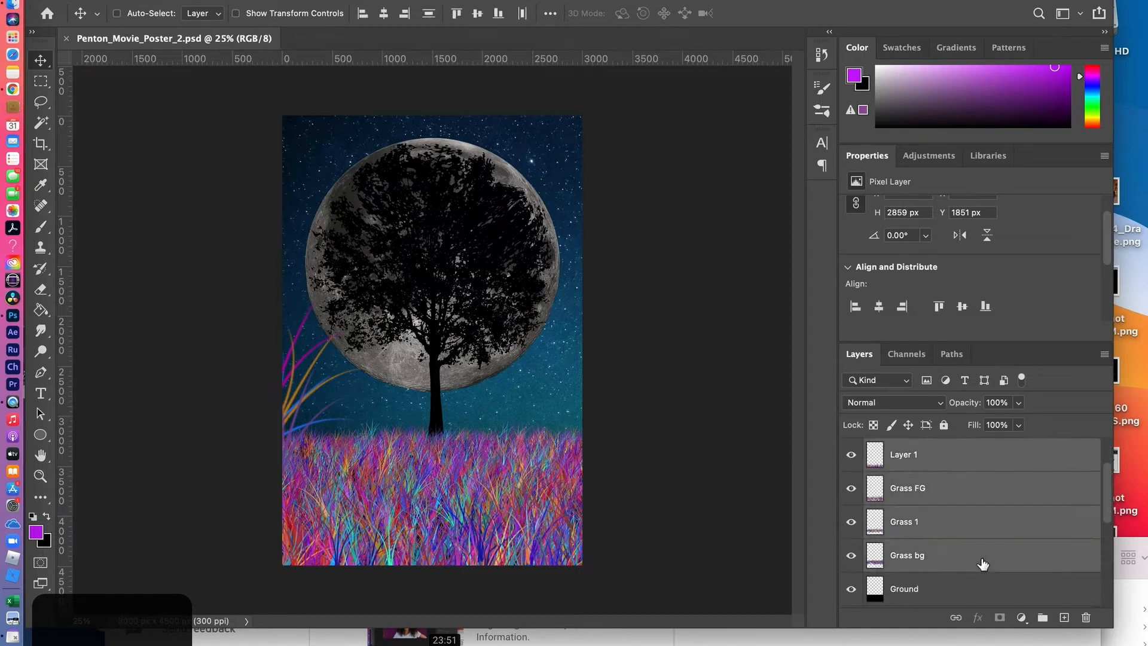
{"action": "mouse_move", "coordinate": [1110, 513]}
{"action": "left_mouse_down"}
{"action": "mouse_move", "coordinate": [1107, 478]}
{"action": "mouse_move", "coordinate": [1107, 499]}
{"action": "left_mouse_up"}
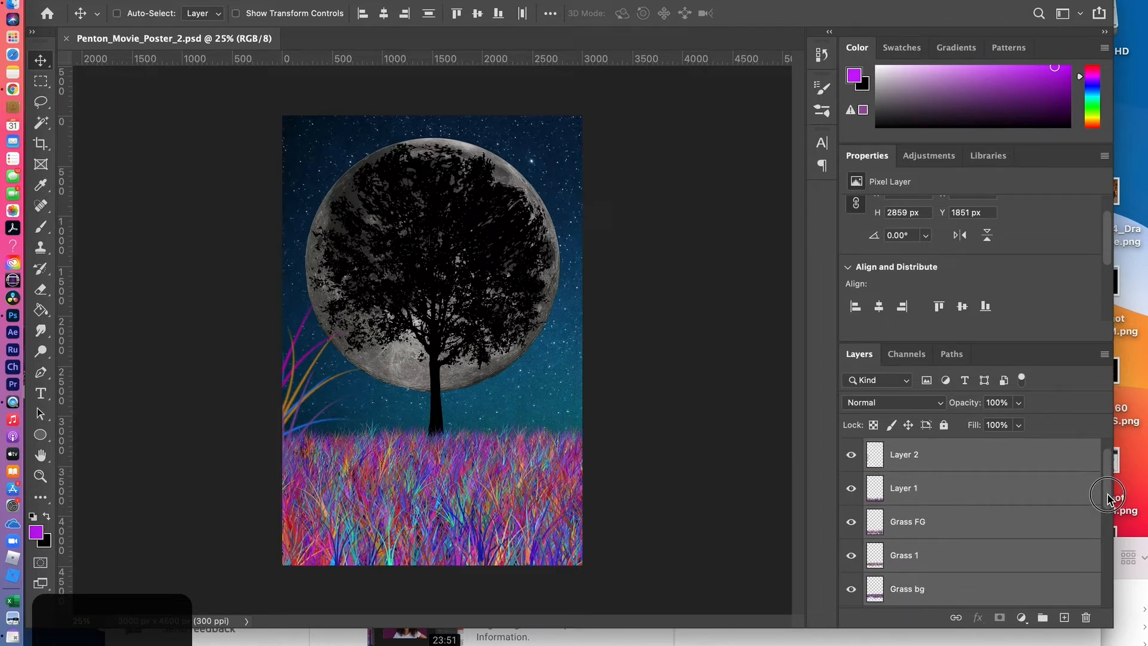
{"action": "right_click", "coordinate": [1004, 501]}
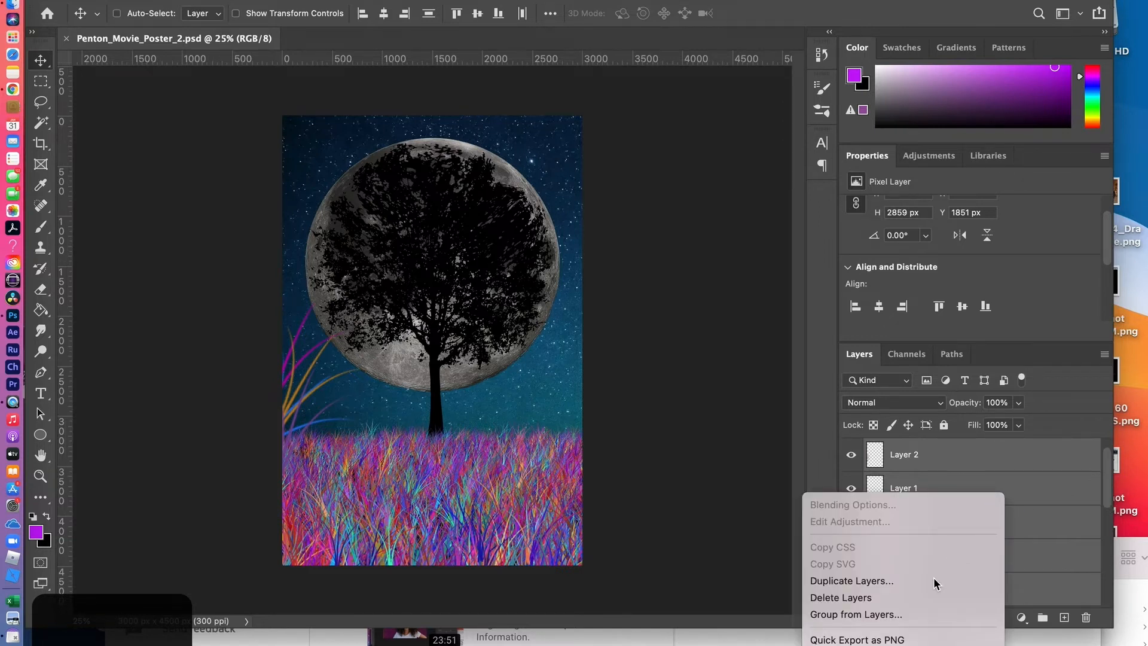
{"action": "left_click", "coordinate": [909, 614]}
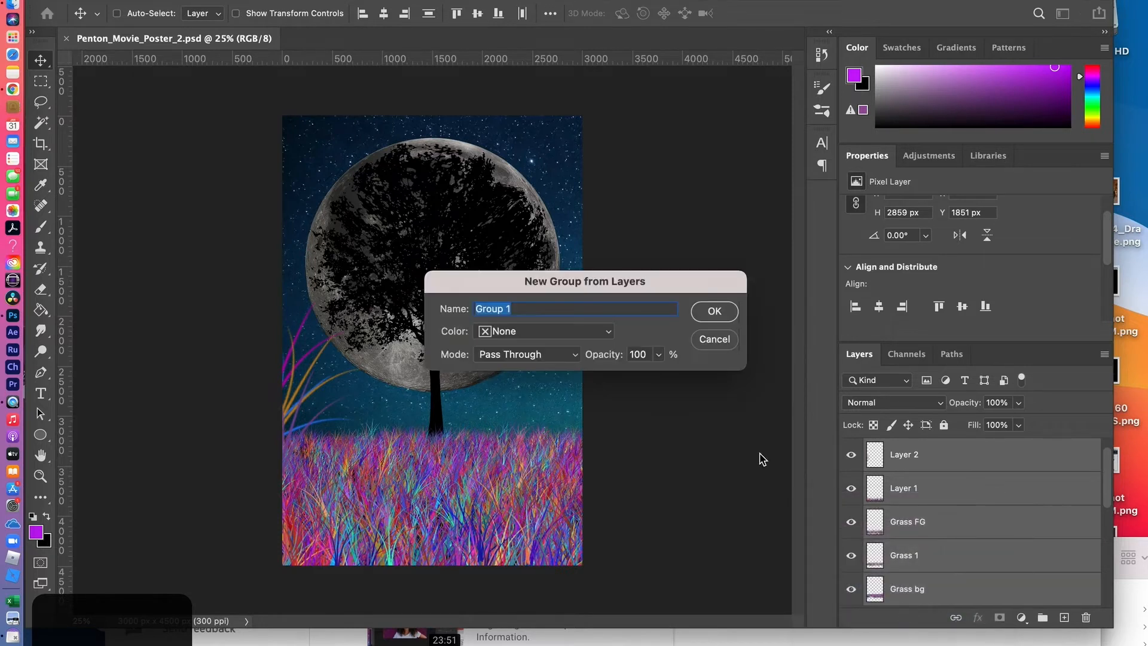
{"action": "type", "text": "Grass1"}
{"action": "left_click", "coordinate": [715, 311]}
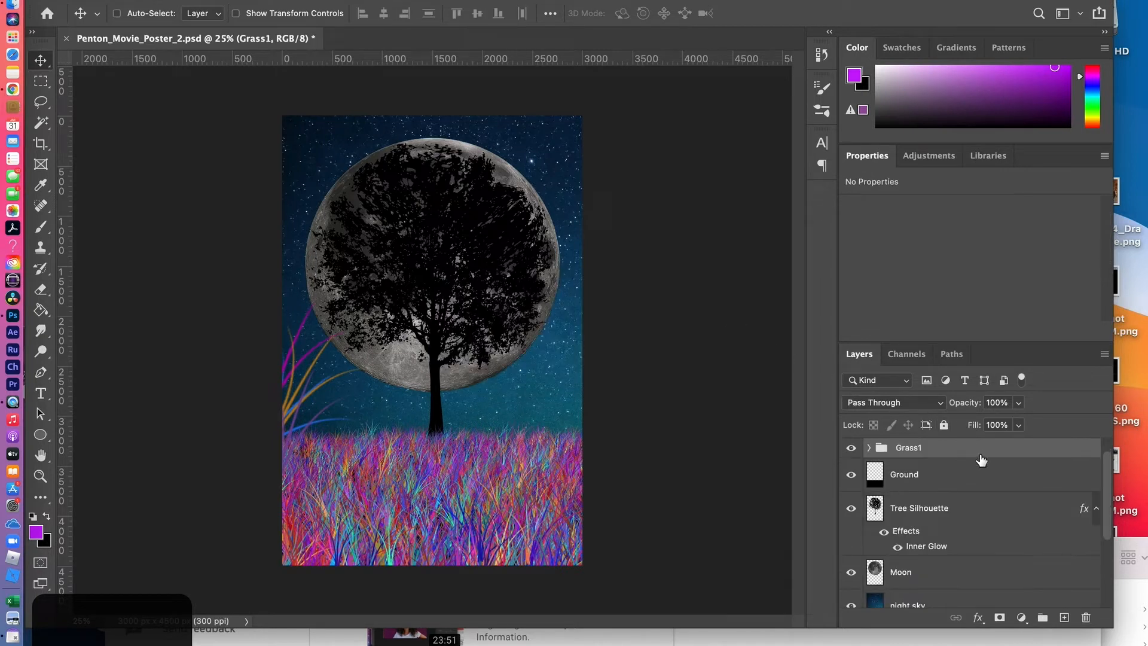
Duplicate the Grass1 group, hiding the original, and merge the copy into a single pixel layer
{"action": "left_click_drag", "start_coordinate": [983, 450], "coordinate": [1064, 615]}
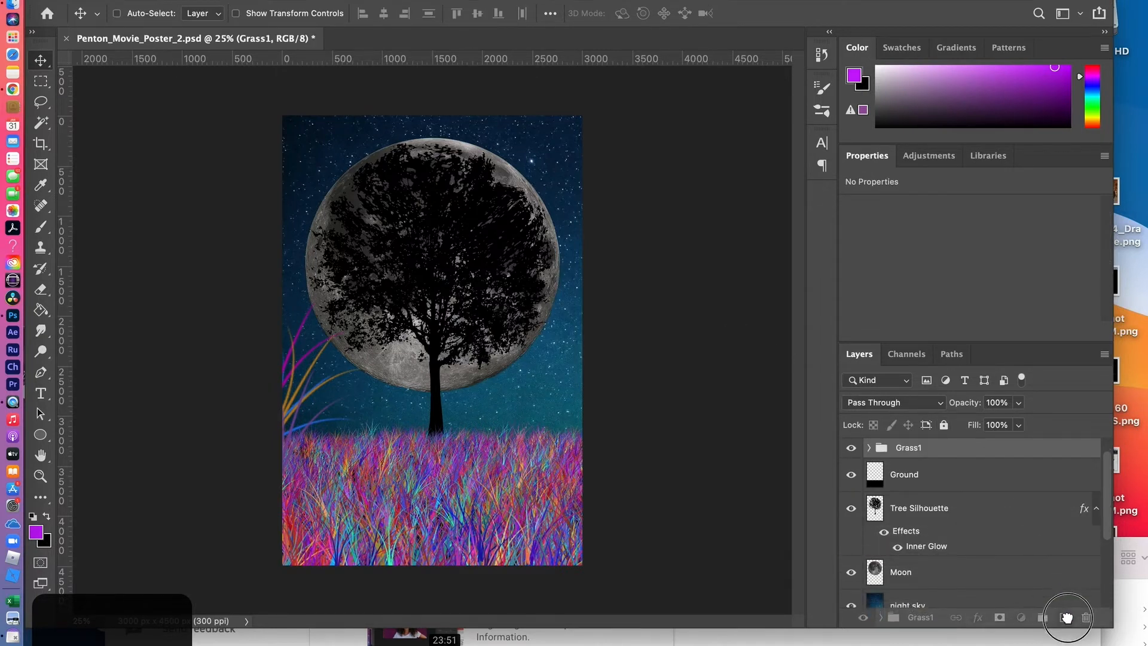
{"action": "left_click", "coordinate": [851, 468]}
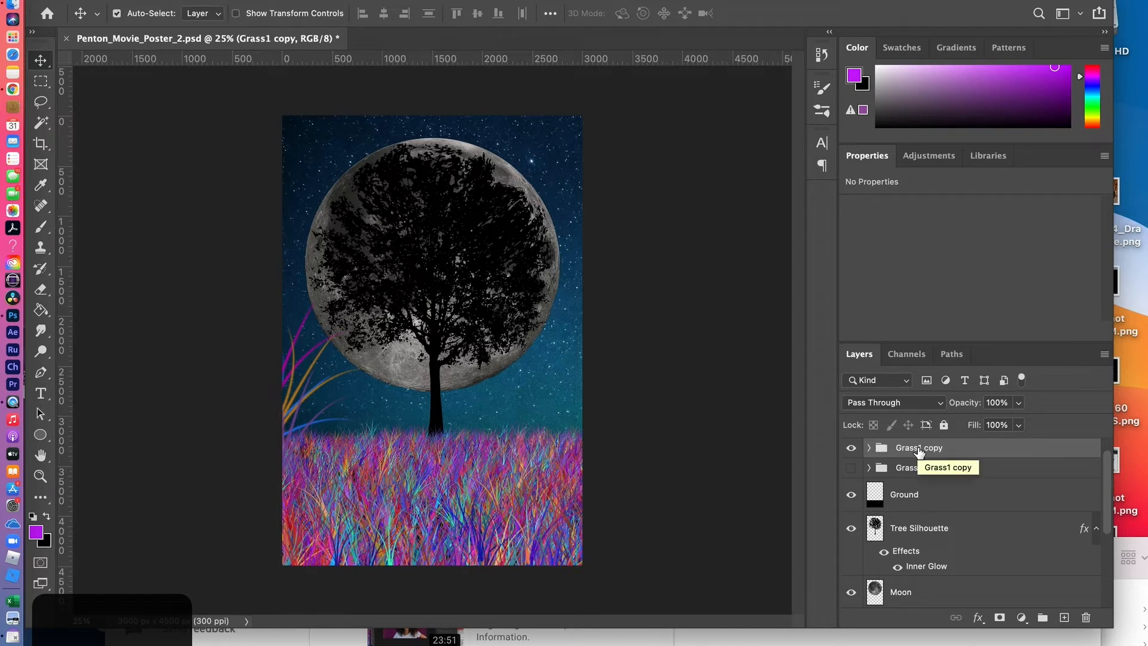
{"action": "key", "text": "super+e"}
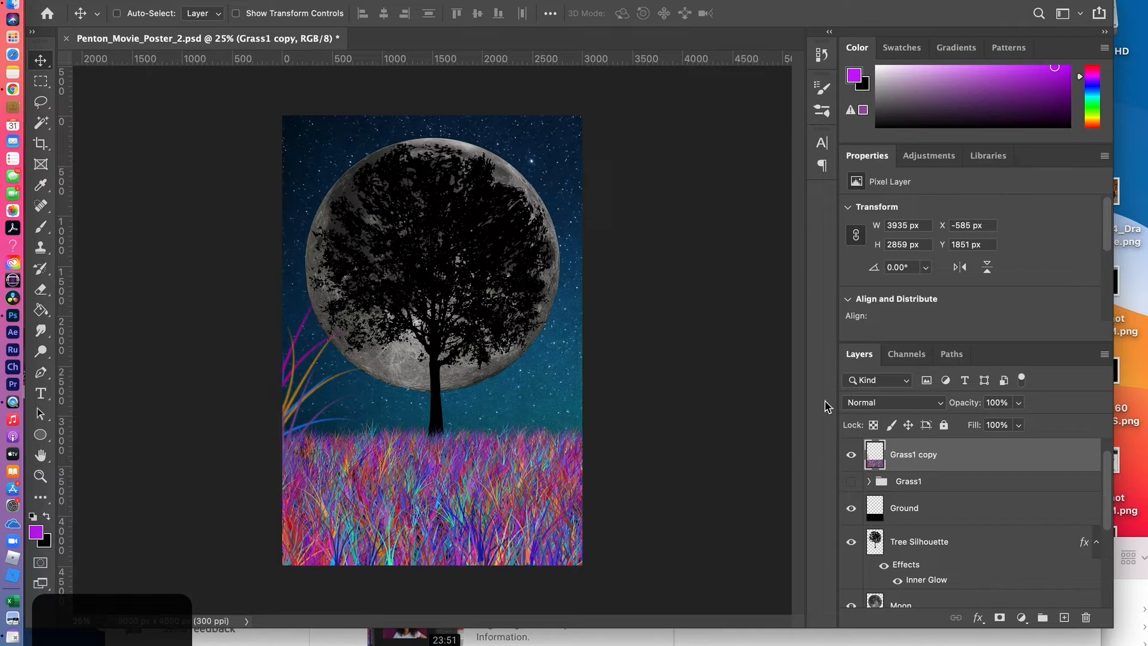
{"action": "left_click", "coordinate": [235, 0]}
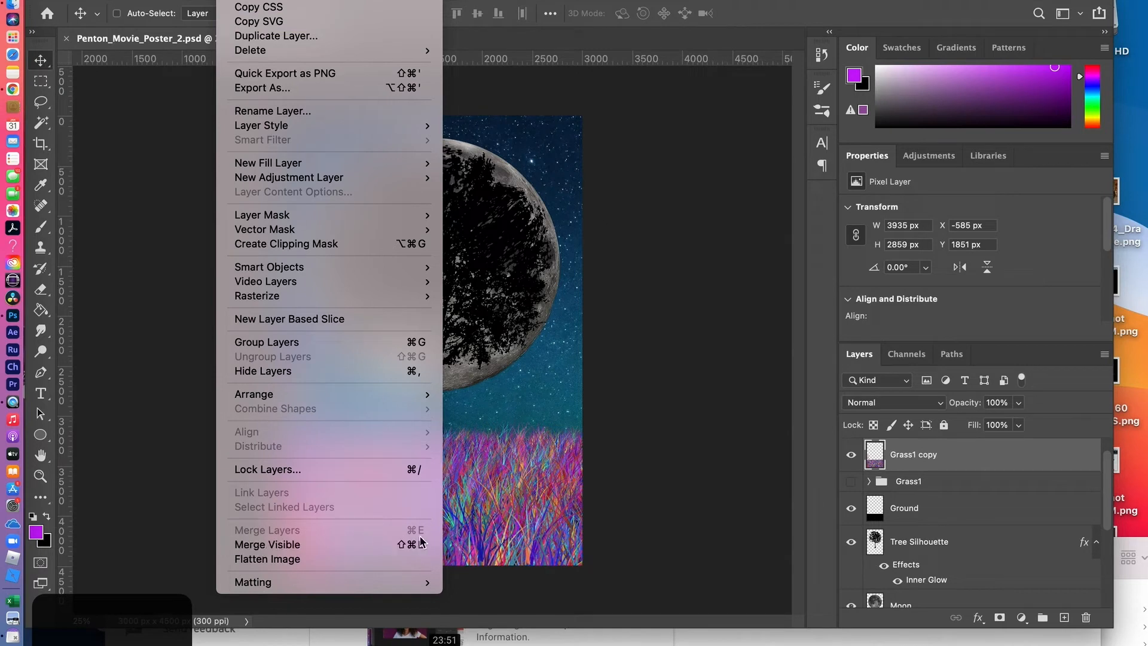
{"action": "left_click", "coordinate": [971, 464]}
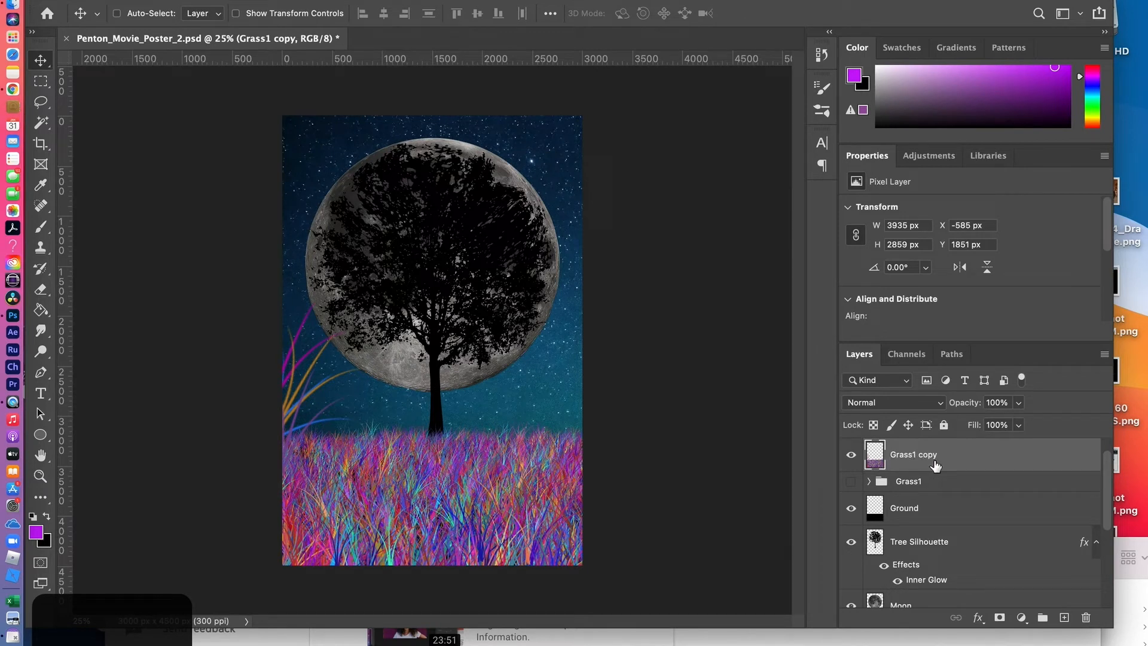
Rename the merged Grass1 copy layer to Grass Silhouette
{"action": "double_click", "coordinate": [913, 456]}
{"action": "type", "text": "G"}
{"action": "left_click", "coordinate": [1007, 456]}
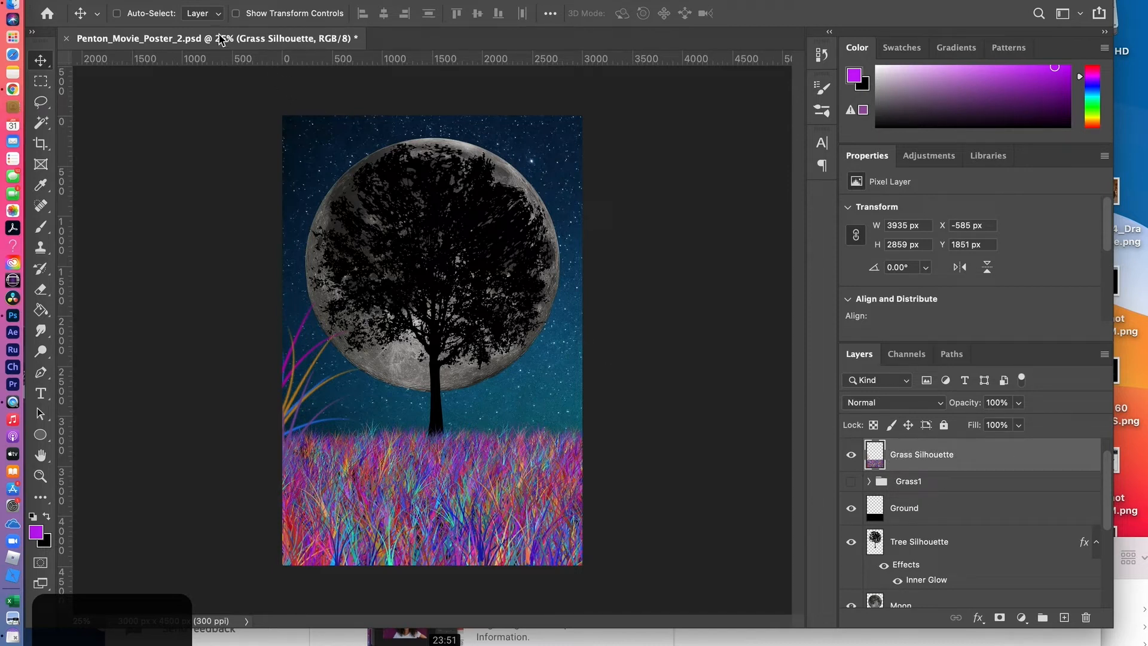
Try blackening the Grass Silhouette layer with a Hue/Saturation adjustment at lightness -100
{"action": "left_click", "coordinate": [150, 0]}
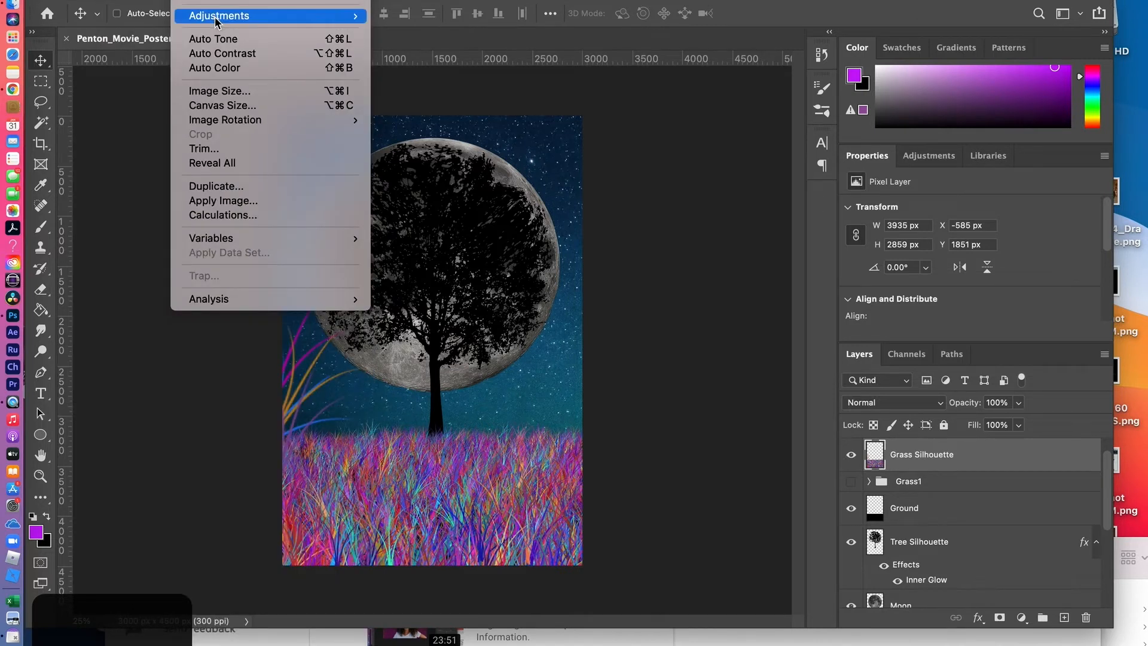
{"action": "mouse_move", "coordinate": [216, 22]}
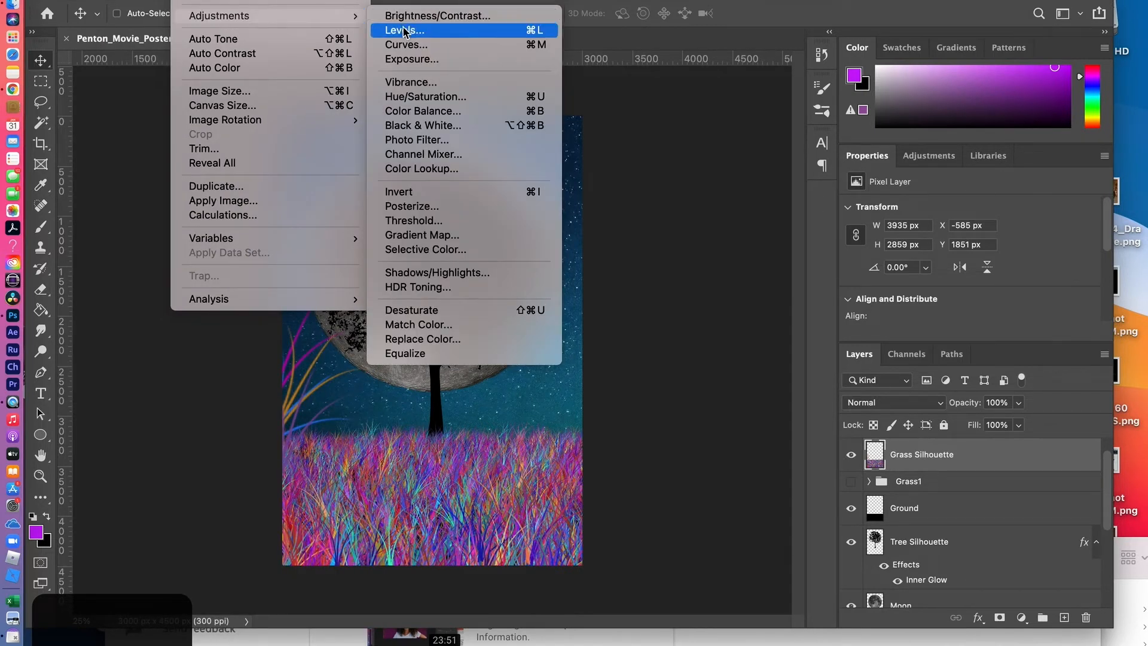
{"action": "left_click", "coordinate": [417, 97]}
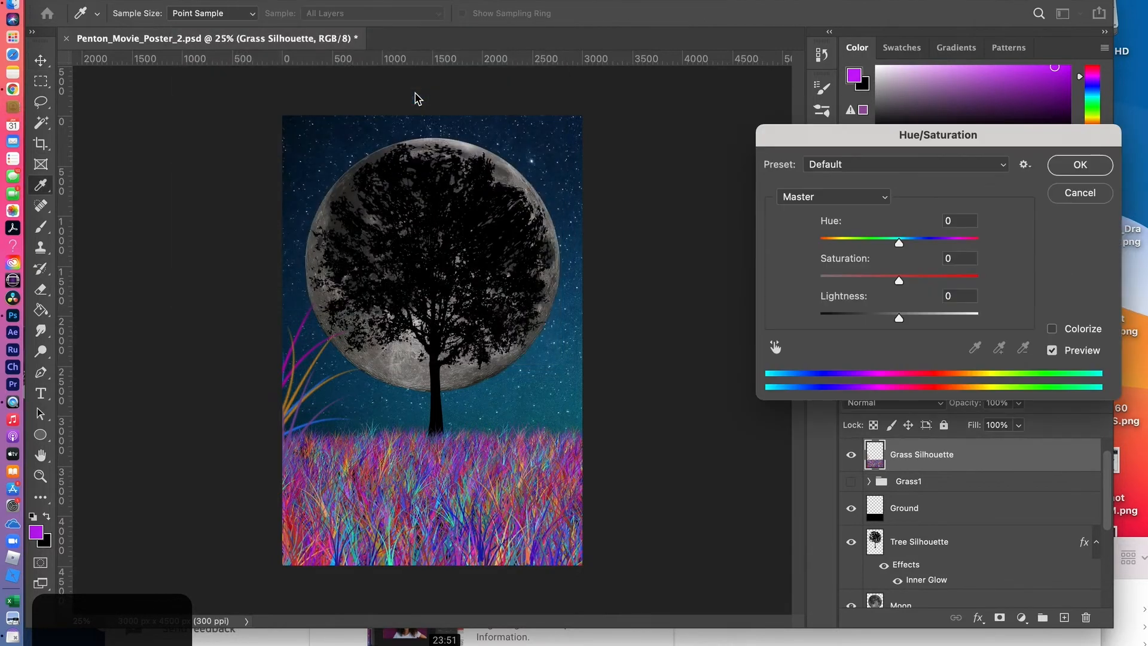
{"action": "left_click_drag", "start_coordinate": [898, 320], "coordinate": [790, 318]}
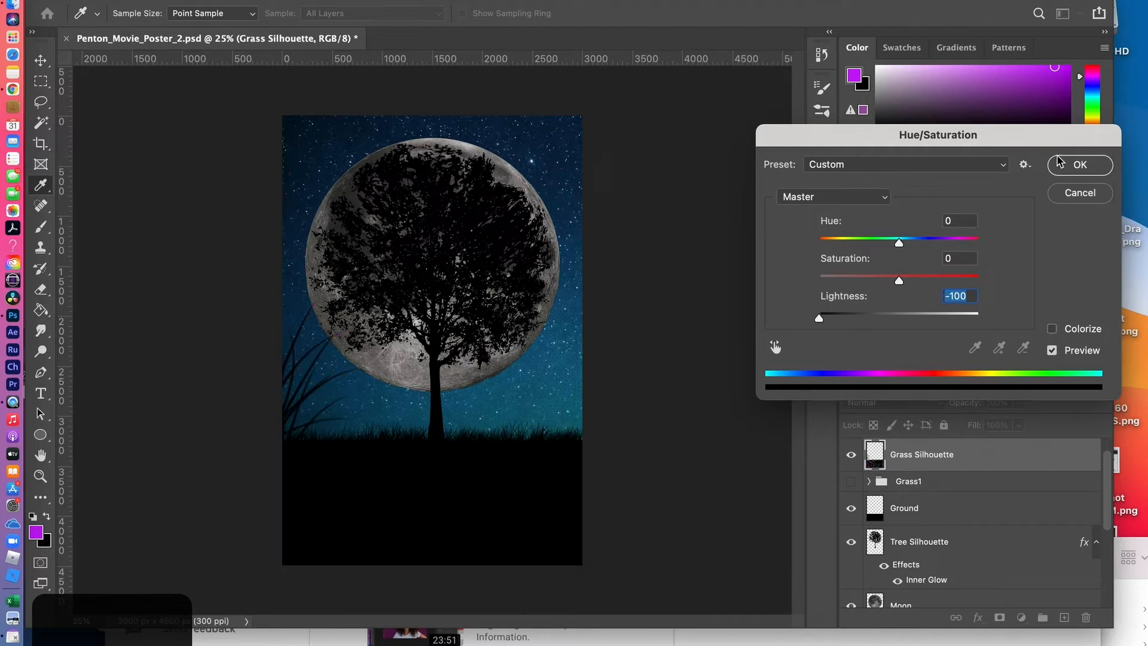
{"action": "left_click", "coordinate": [1068, 170]}
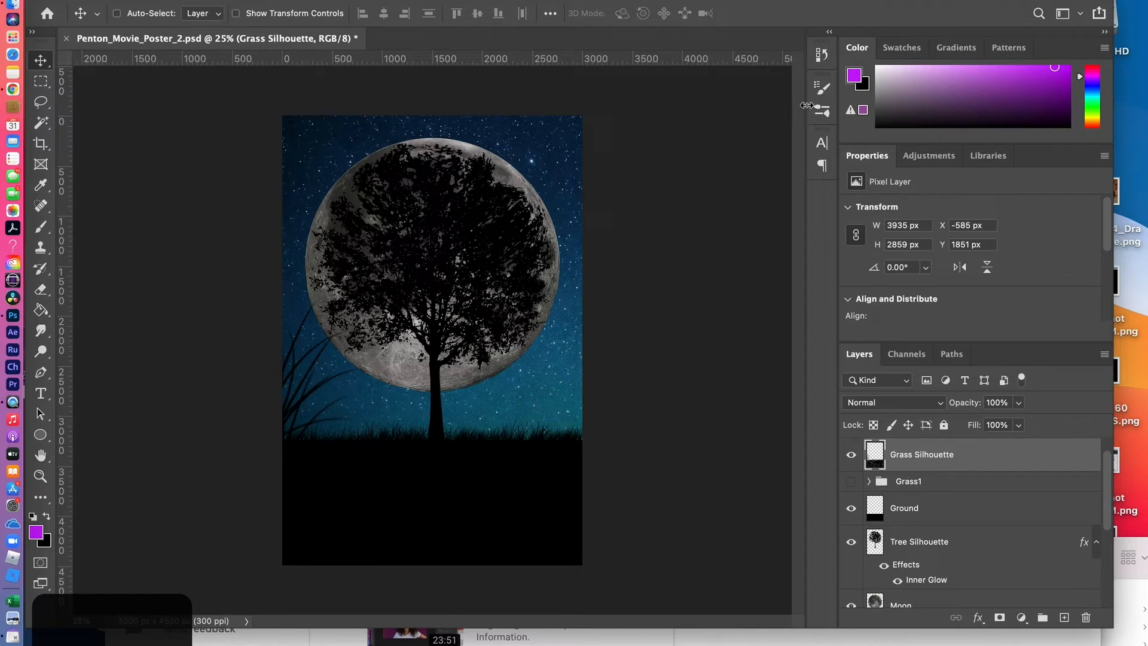
Revert the document history to the Layer Visibility state, before the Grass1 copy group was merged
{"action": "left_click", "coordinate": [822, 55]}
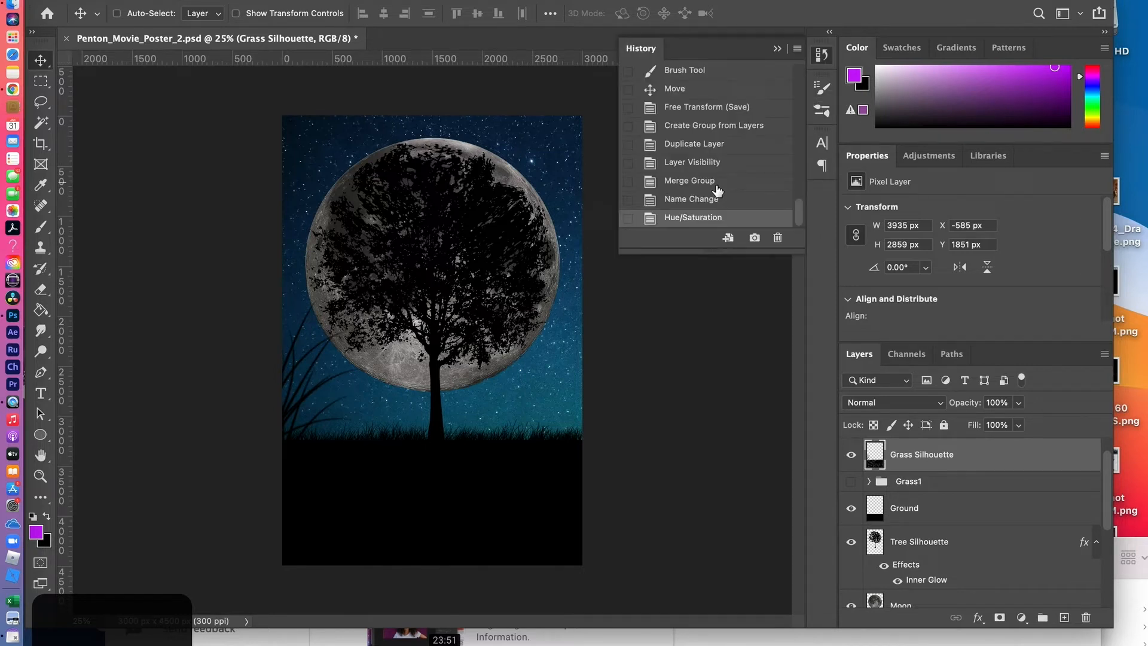
{"action": "left_click", "coordinate": [695, 201]}
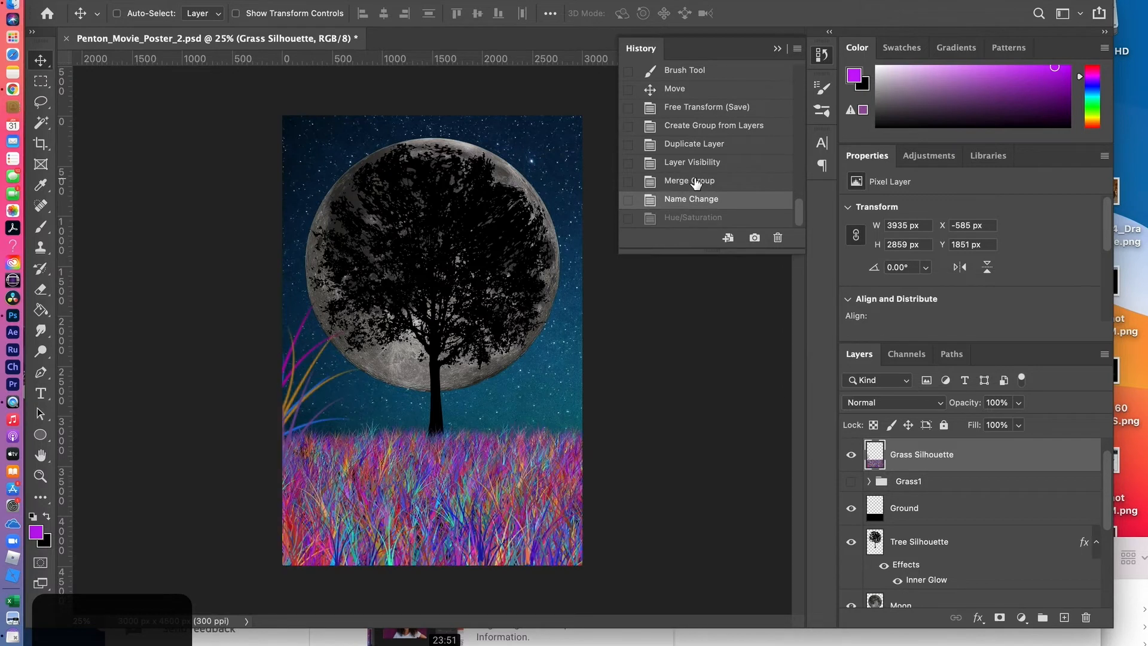
{"action": "left_click", "coordinate": [696, 162]}
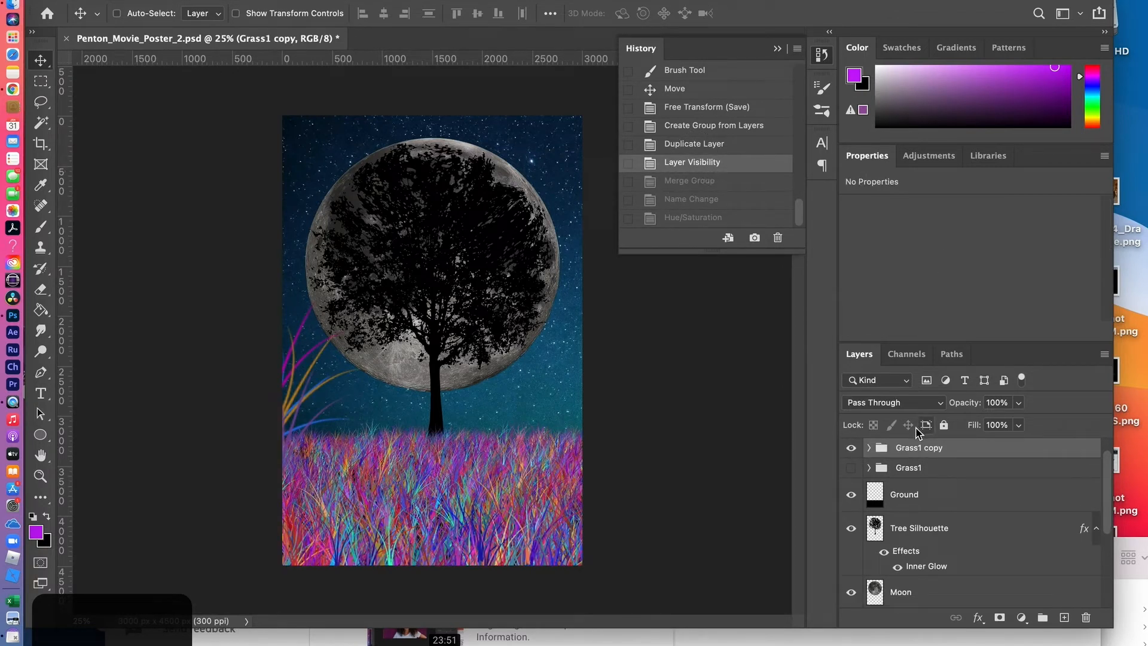
Delete Layer 2 from the Grass1 copy group and merge the group into a single pixel layer
{"action": "left_click", "coordinate": [868, 448]}
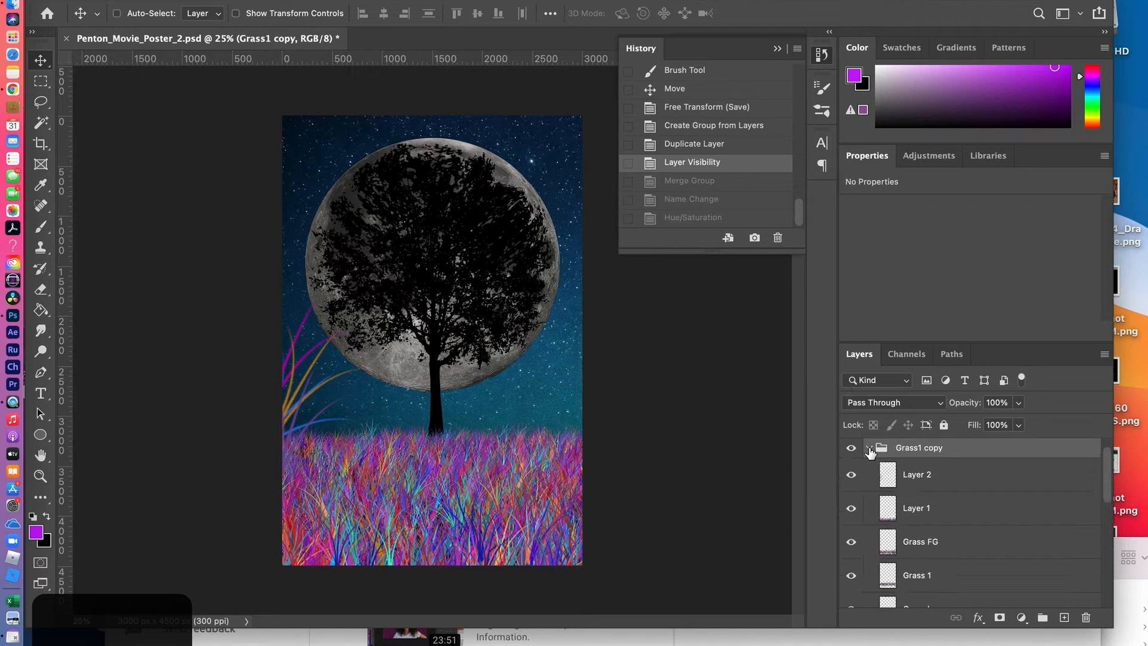
{"action": "left_click", "coordinate": [850, 474]}
{"action": "left_click_drag", "start_coordinate": [990, 475], "coordinate": [1090, 608]}
{"action": "left_click_drag", "start_coordinate": [1087, 616], "coordinate": [1086, 617]}
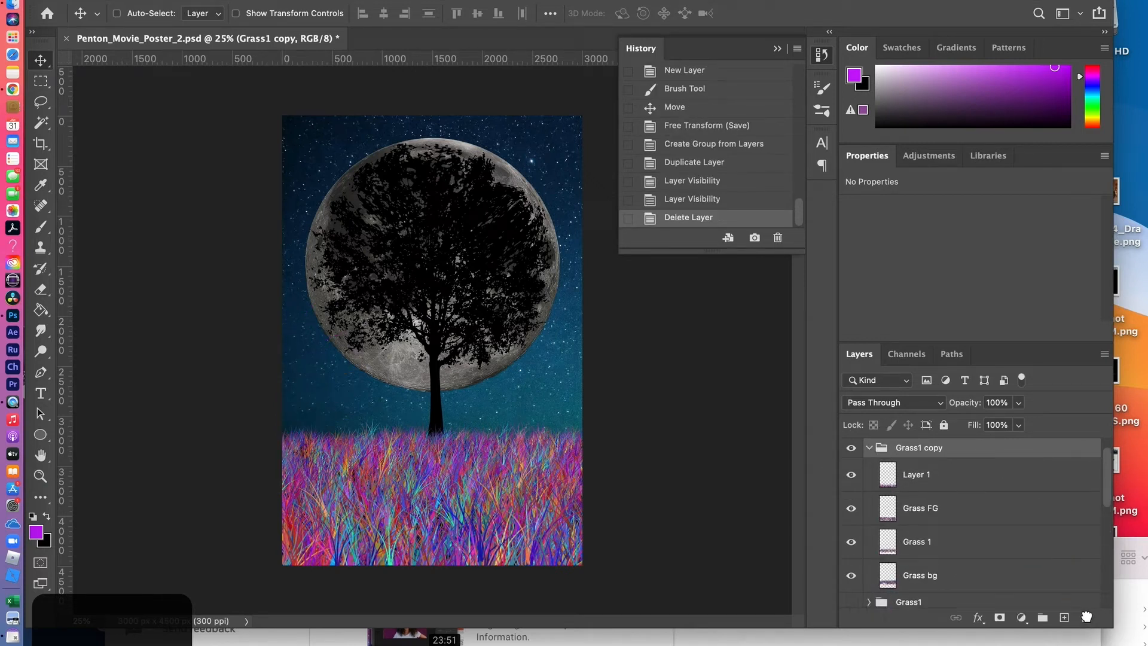
{"action": "left_click", "coordinate": [871, 448]}
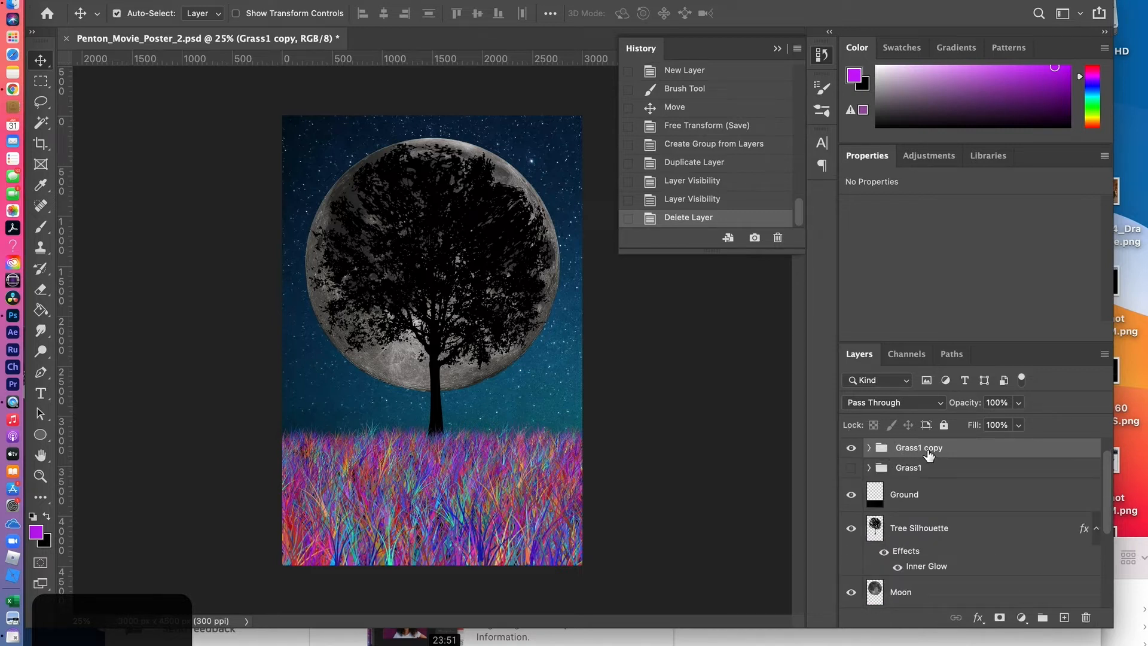
{"action": "key", "text": "super+e"}
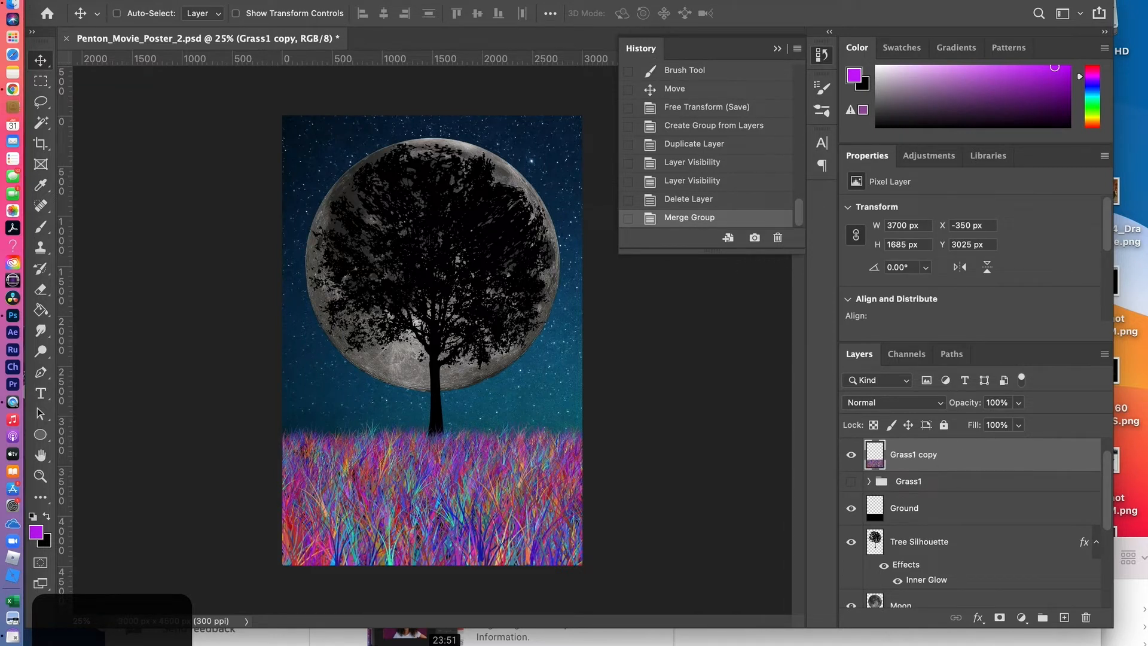
Try darkening the merged Grass1 copy with Brightness/Contrast at brightness -150 and contrast 100
{"action": "left_click", "coordinate": [188, 0]}
{"action": "mouse_move", "coordinate": [209, 14]}
{"action": "left_click", "coordinate": [423, 17]}
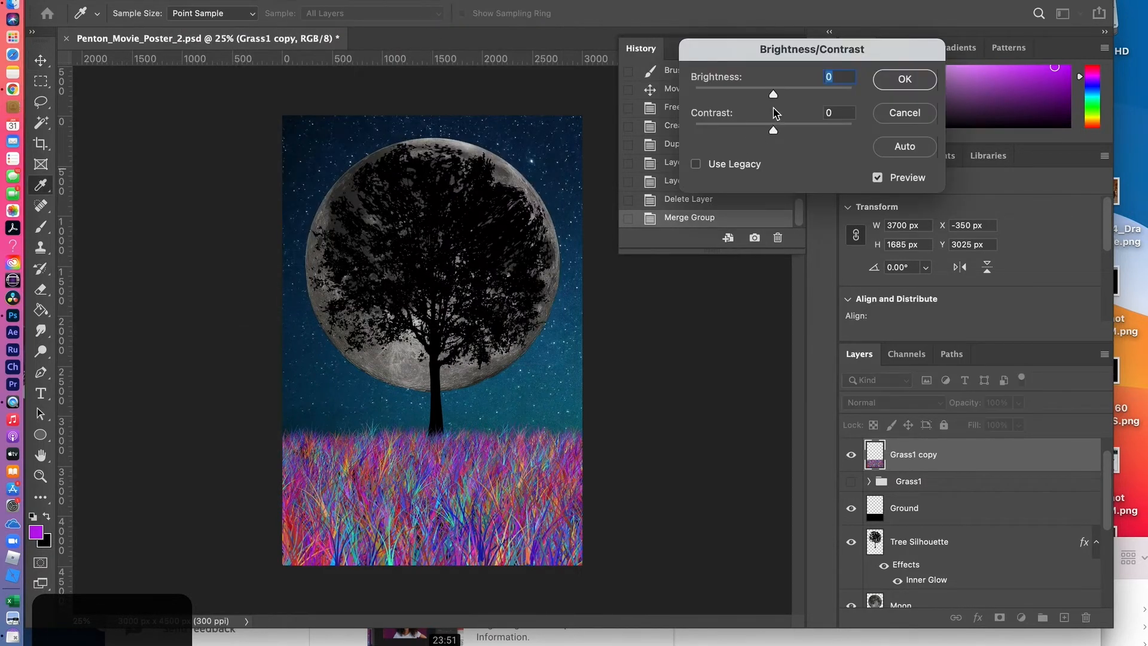
{"action": "left_click_drag", "start_coordinate": [739, 95], "coordinate": [660, 96]}
{"action": "left_click_drag", "start_coordinate": [773, 130], "coordinate": [894, 137]}
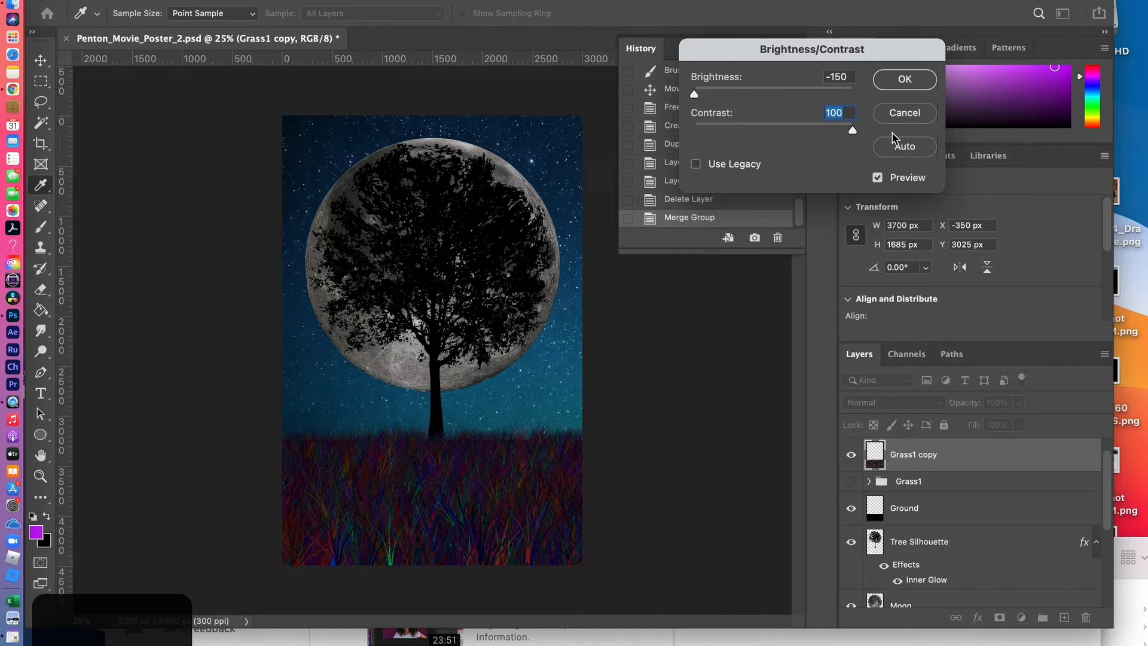
{"action": "left_click", "coordinate": [902, 112]}
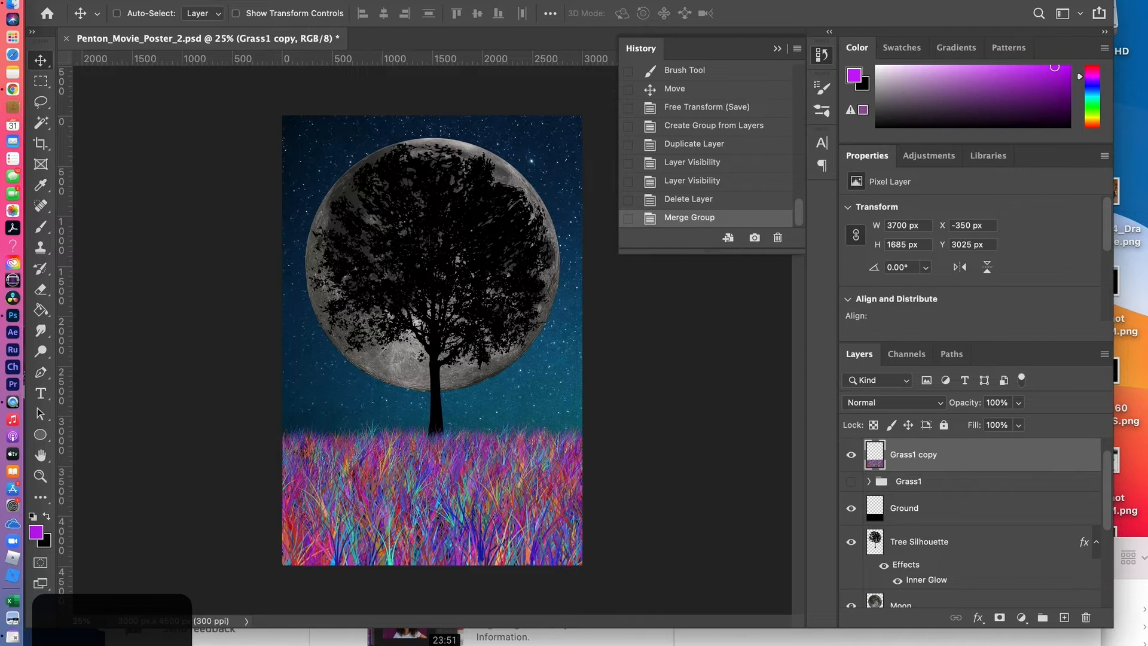
Turn the merged Grass1 copy solid black with Levels by lowering the output white level to its minimum
{"action": "left_click", "coordinate": [187, 0]}
{"action": "mouse_move", "coordinate": [197, 16]}
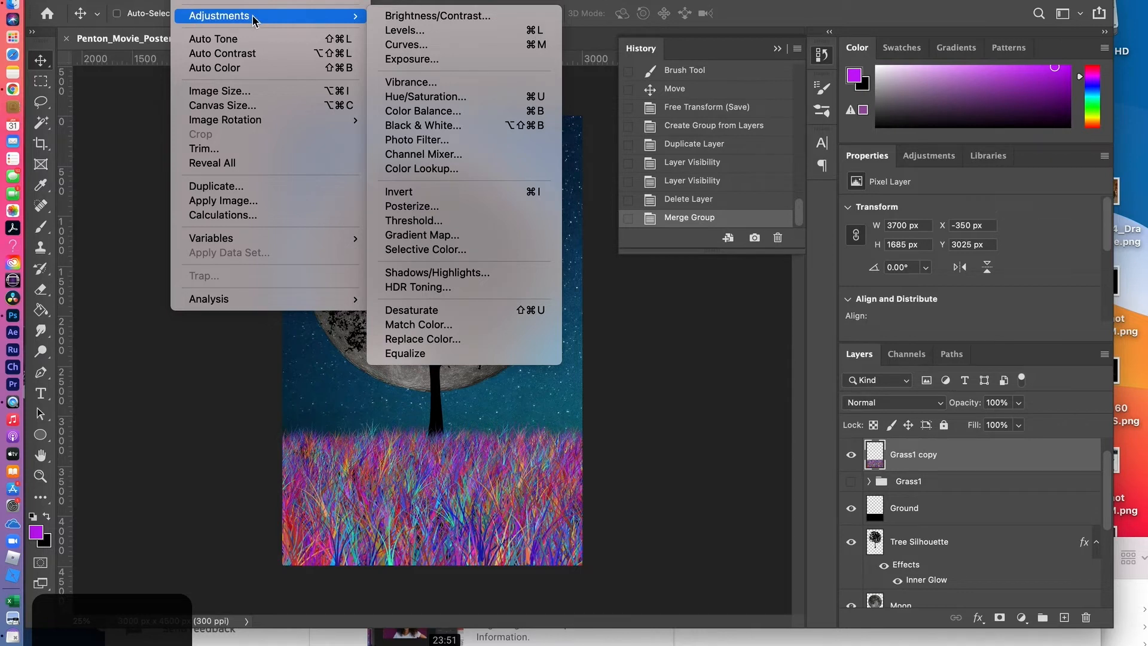
{"action": "left_click", "coordinate": [393, 31]}
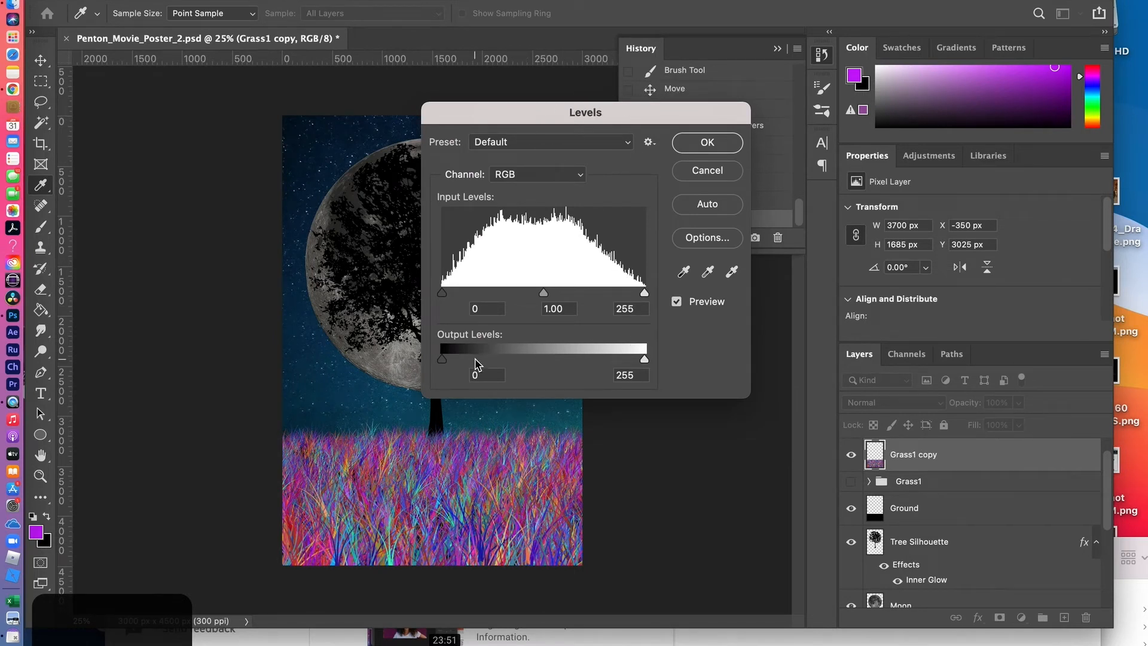
{"action": "left_click_drag", "start_coordinate": [644, 359], "coordinate": [444, 362]}
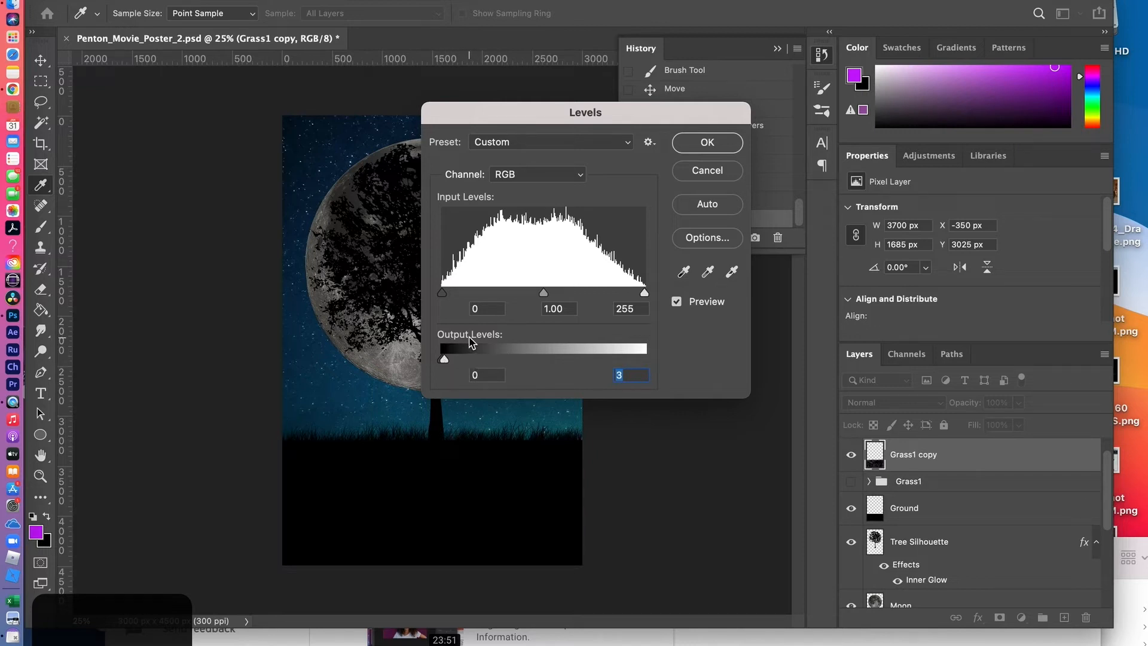
{"action": "left_click", "coordinate": [444, 359]}
{"action": "left_click_drag", "start_coordinate": [444, 361], "coordinate": [442, 359]}
{"action": "left_click", "coordinate": [702, 150]}
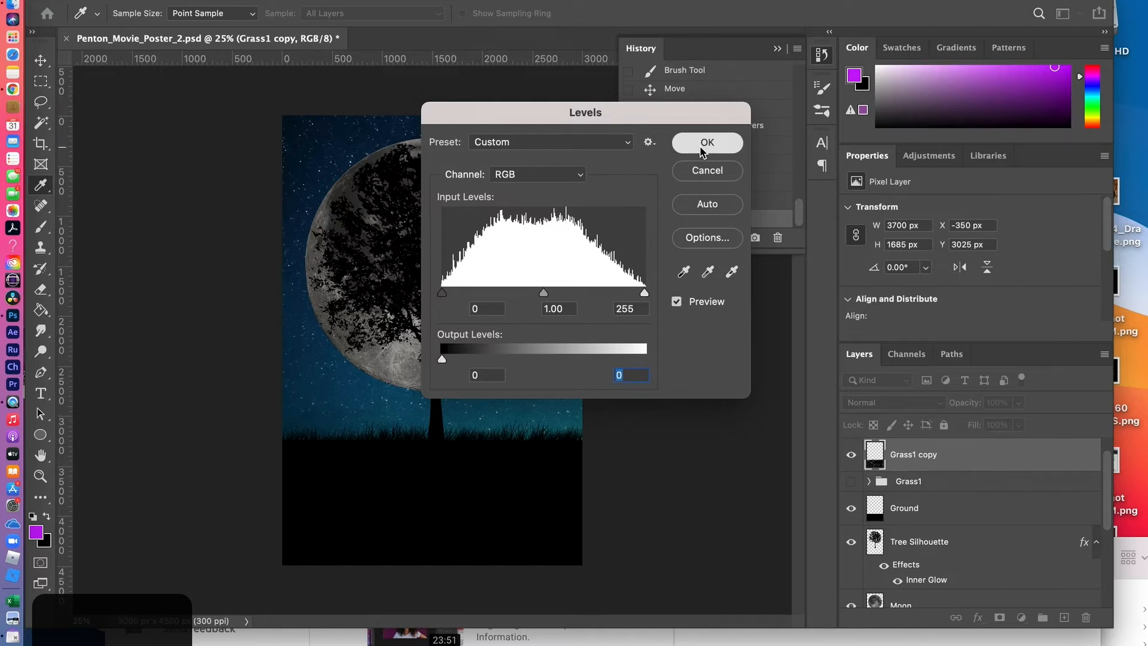
Rename the blackened Grass1 copy layer to Grass Silhouette and save the document
{"action": "double_click", "coordinate": [903, 458]}
{"action": "type", "text": "G"}
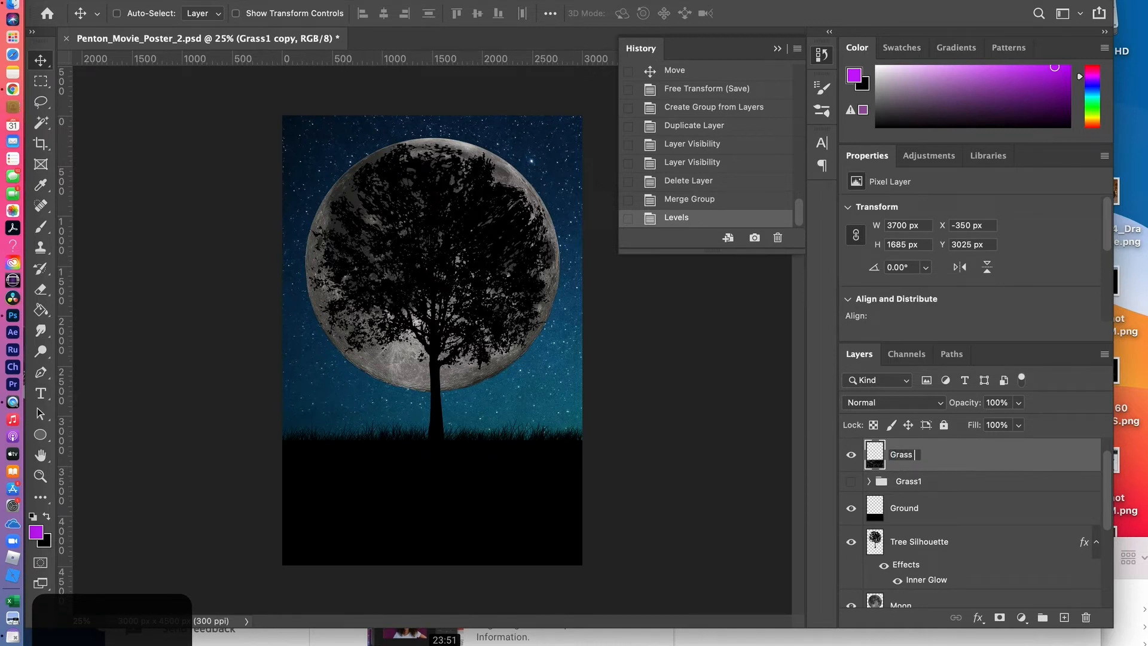
{"action": "type", "text": "rass Silhouette"}
{"action": "left_click", "coordinate": [1040, 454]}
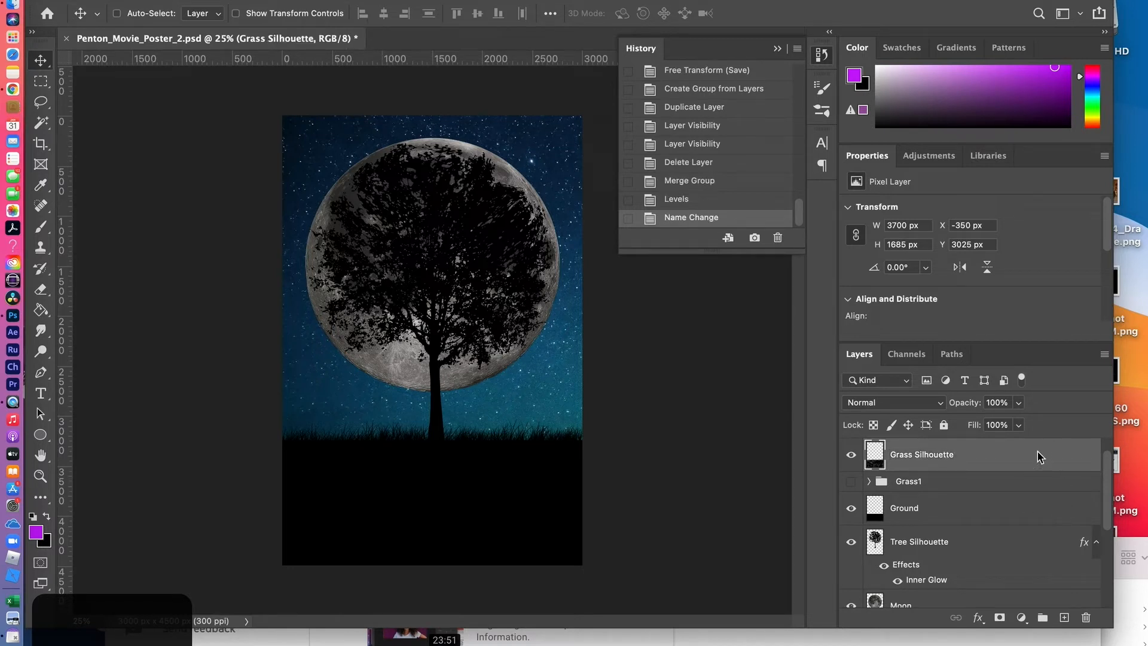
{"action": "left_click", "coordinate": [778, 51]}
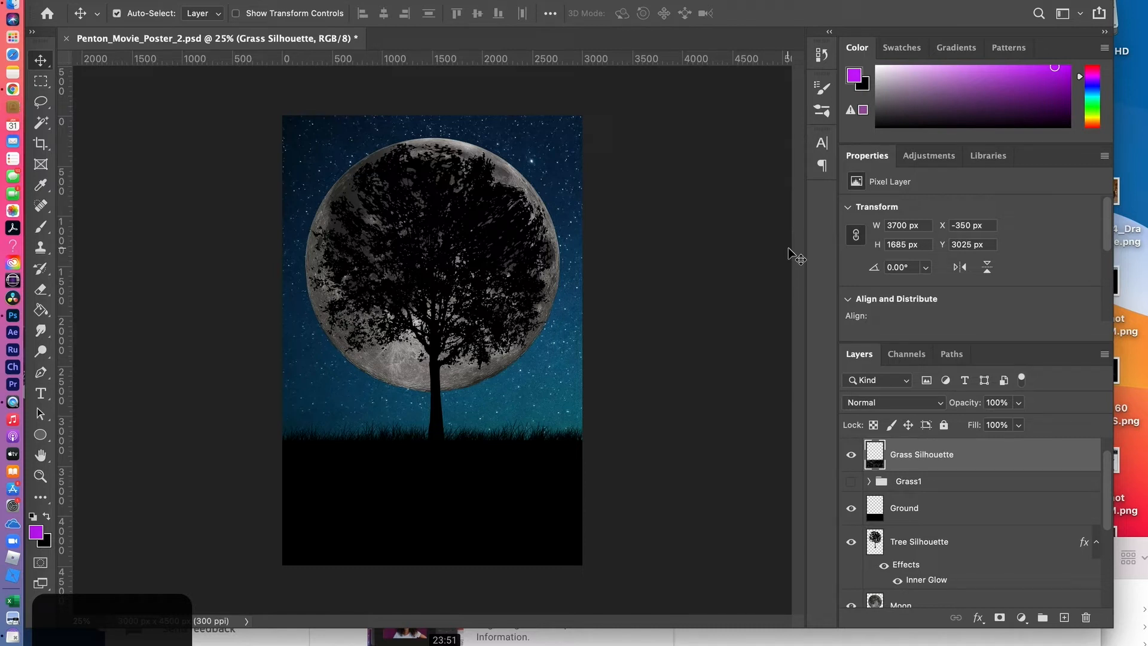
{"action": "key", "text": "super+s"}
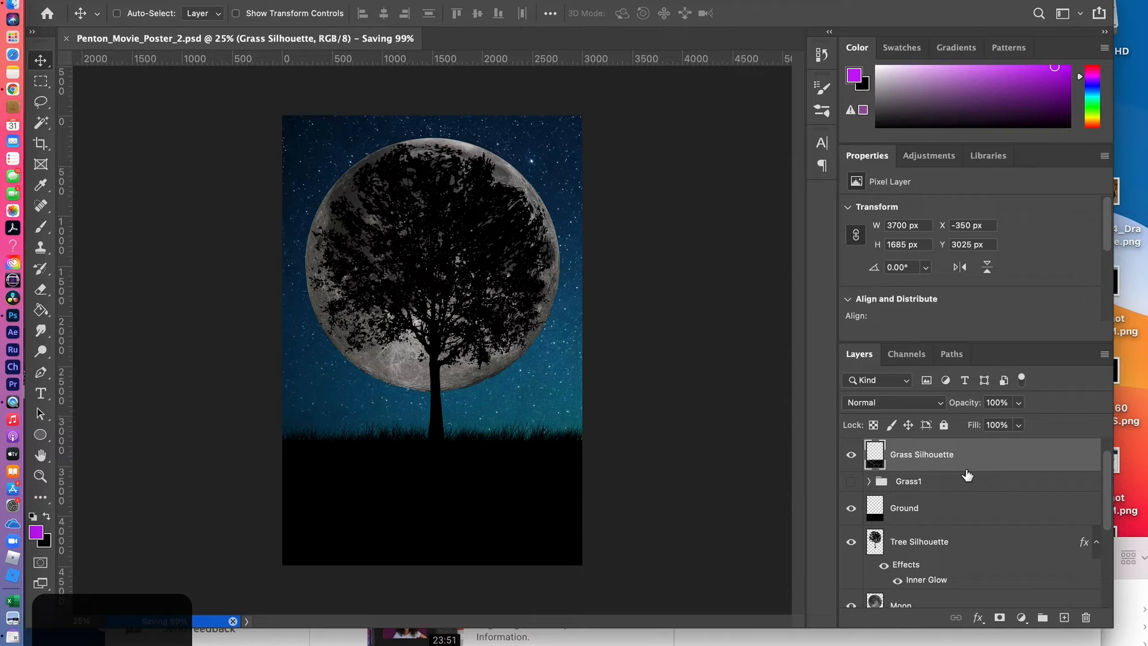
Duplicate the Grass Silhouette layer and flip the copy horizontally for a denser grass edge
{"action": "left_click_drag", "start_coordinate": [1007, 461], "coordinate": [1064, 617]}
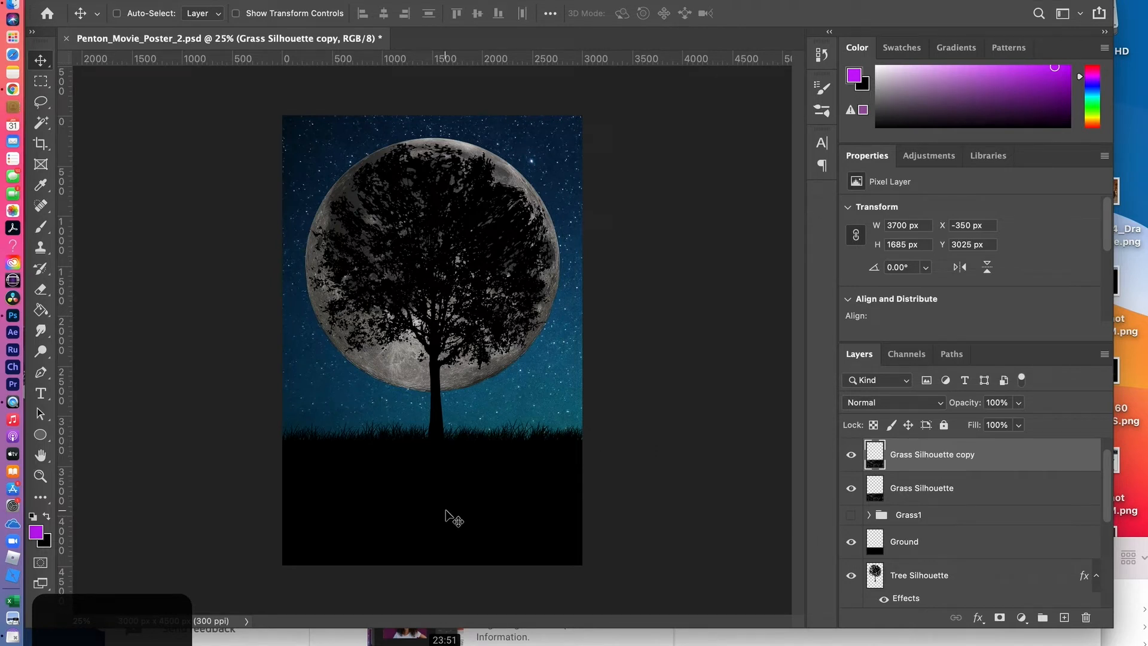
{"action": "key", "text": "super+t"}
{"action": "right_click", "coordinate": [455, 486]}
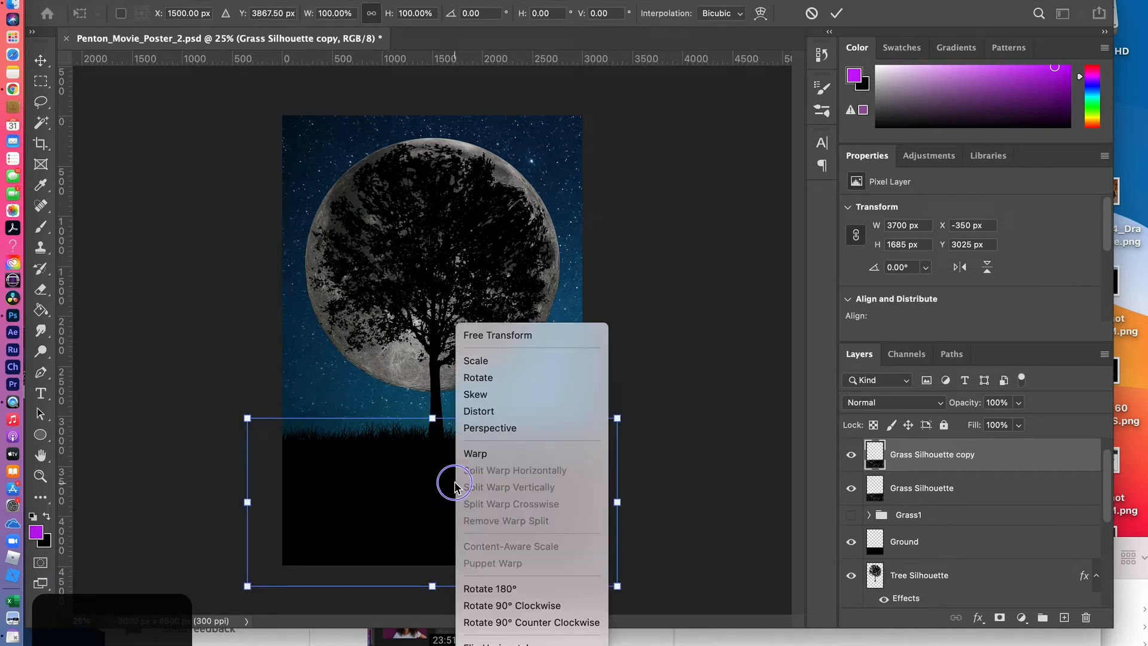
{"action": "left_click", "coordinate": [496, 643]}
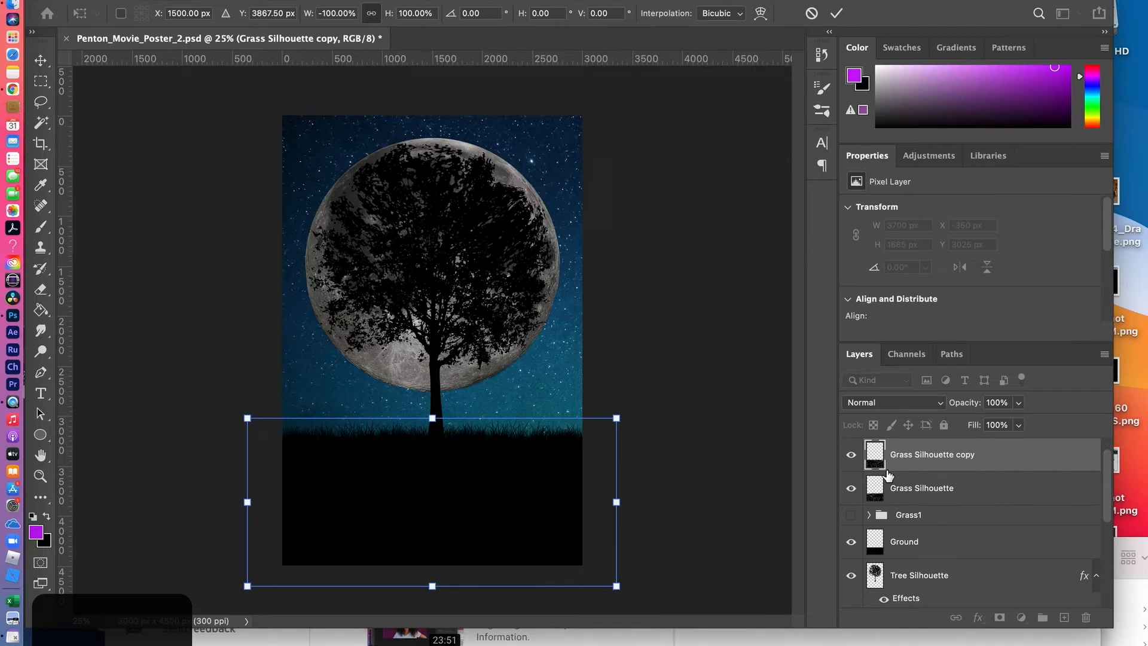
{"action": "key", "text": "Return"}
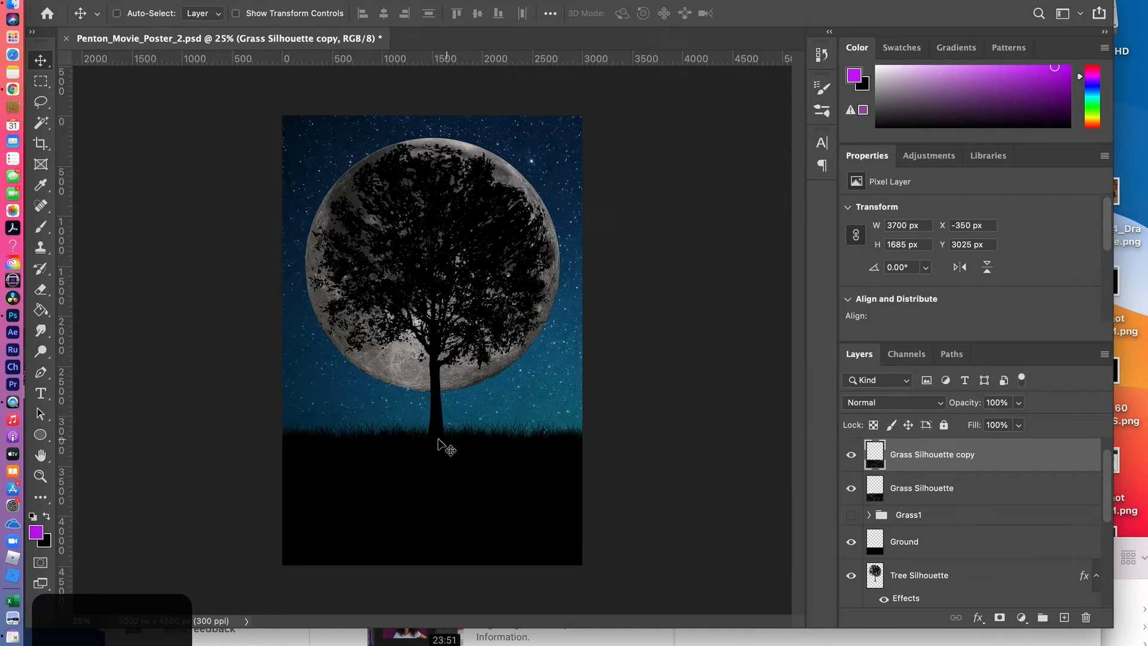
Raise both grass silhouette layers slightly and merge them with Grass Silhouette stacked above its copy
{"action": "left_click", "coordinate": [921, 489], "text": "shift"}
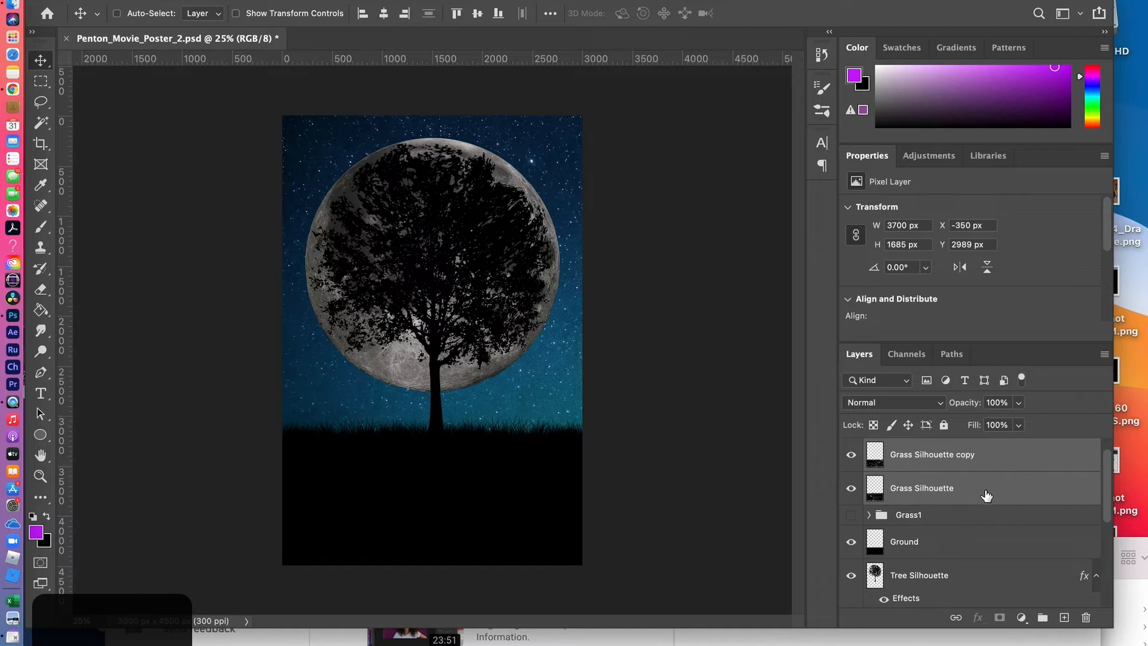
{"action": "mouse_move", "coordinate": [926, 457]}
{"action": "left_mouse_down"}
{"action": "mouse_move", "coordinate": [960, 514]}
{"action": "mouse_move", "coordinate": [928, 494]}
{"action": "mouse_move", "coordinate": [924, 456]}
{"action": "left_mouse_up"}
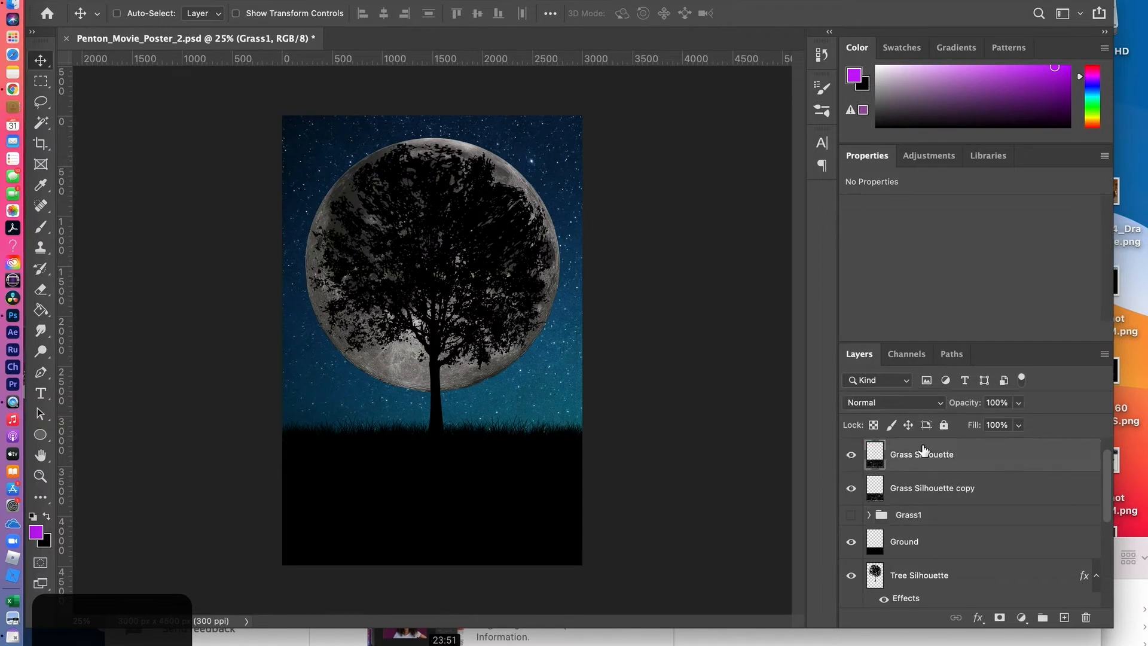
{"action": "left_click", "coordinate": [923, 456]}
{"action": "left_click", "coordinate": [930, 491], "text": "shift"}
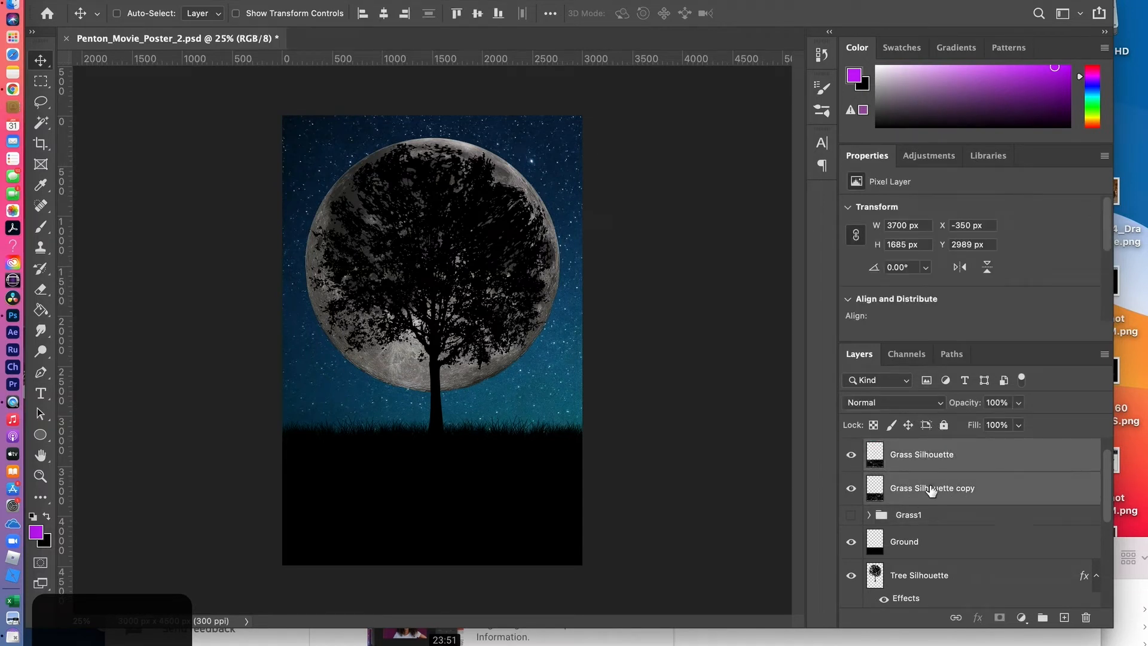
{"action": "key", "text": "ctrl+e"}
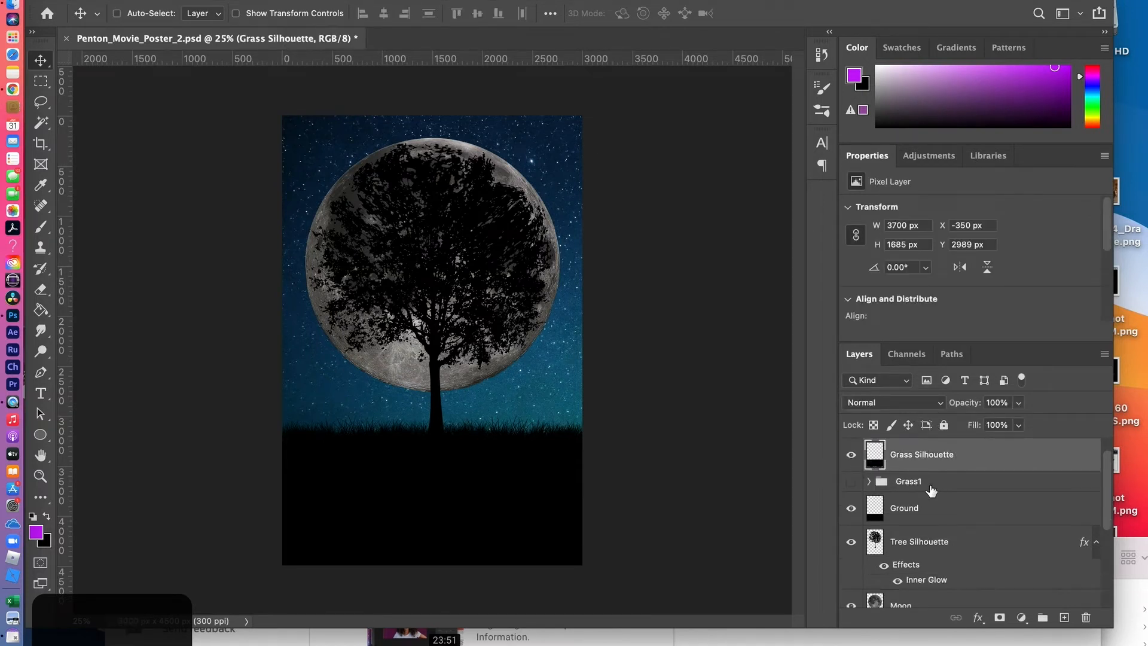
{"action": "left_click", "coordinate": [853, 455]}
{"action": "left_click", "coordinate": [853, 456]}
Make the BLUE MOON title layer visible and select it for editing
{"action": "left_click", "coordinate": [1103, 433]}
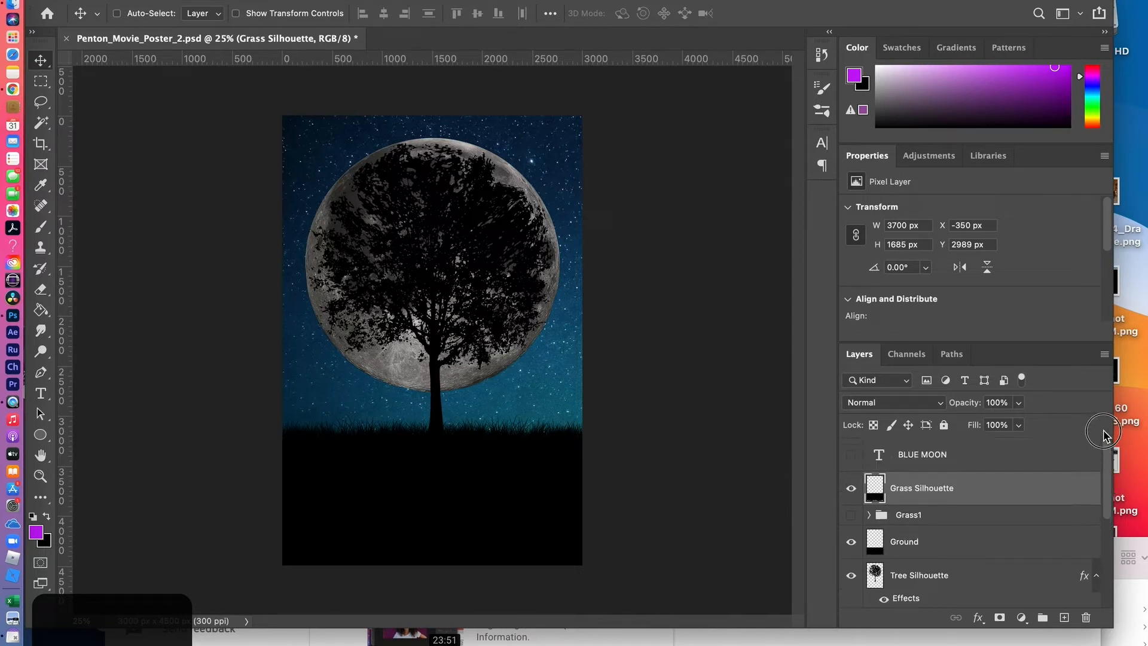
{"action": "left_click", "coordinate": [851, 455]}
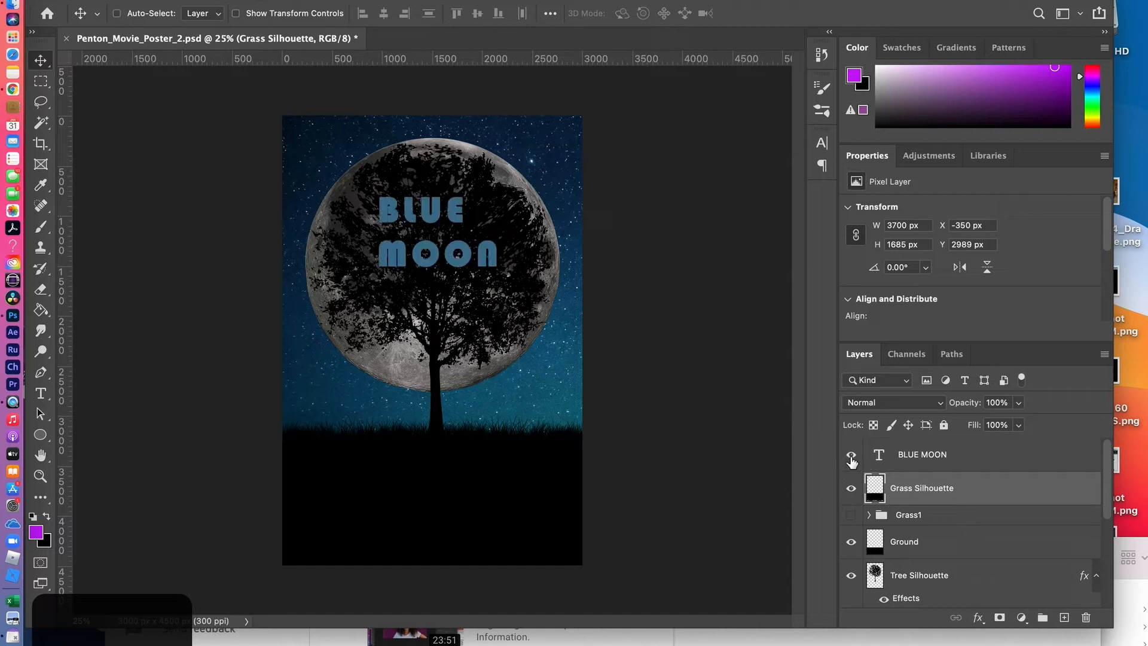
{"action": "left_click", "coordinate": [907, 457]}
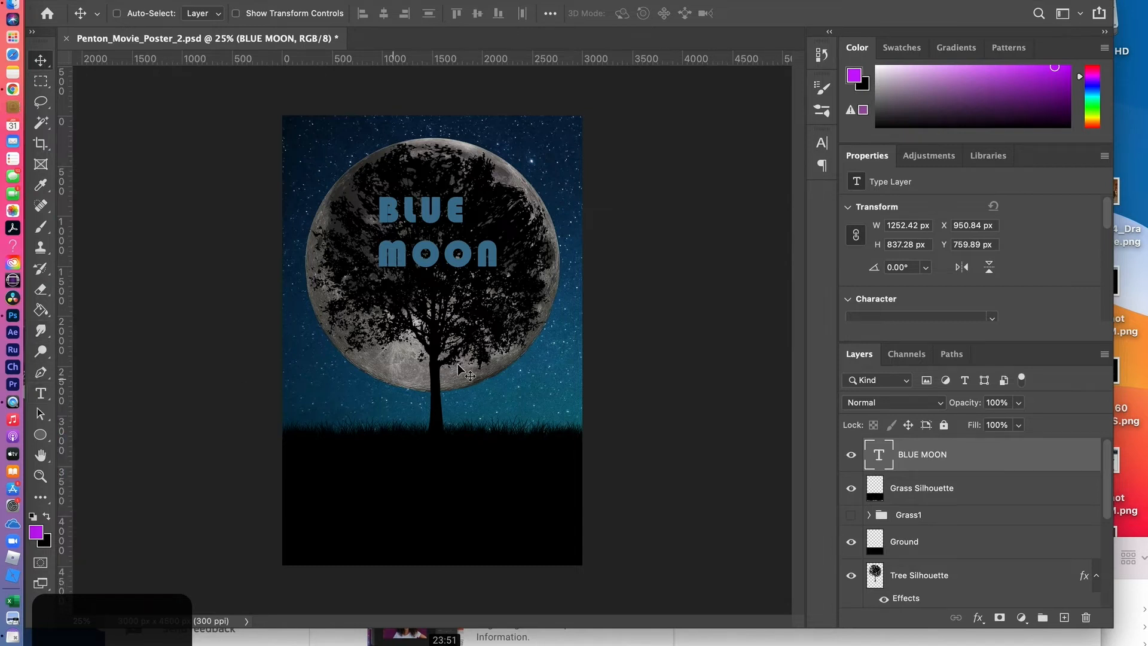
Center-align the BLUE MOON title's paragraph and move the text back over the middle of the moon
{"action": "left_click", "coordinate": [822, 144]}
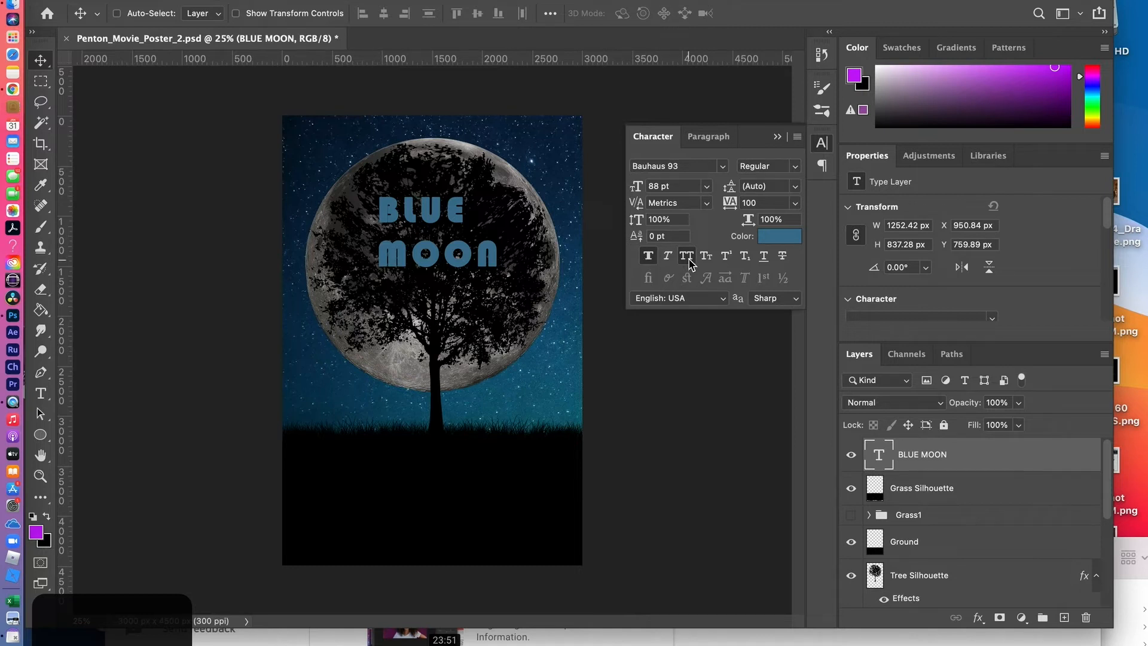
{"action": "left_click", "coordinate": [709, 138]}
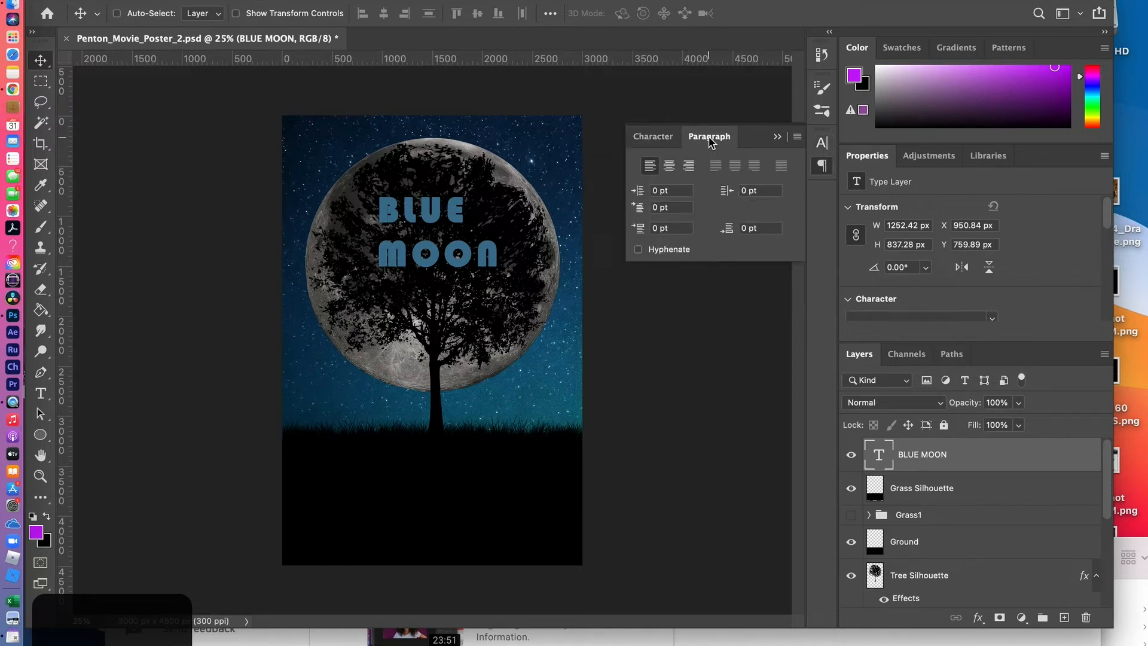
{"action": "left_click", "coordinate": [669, 168]}
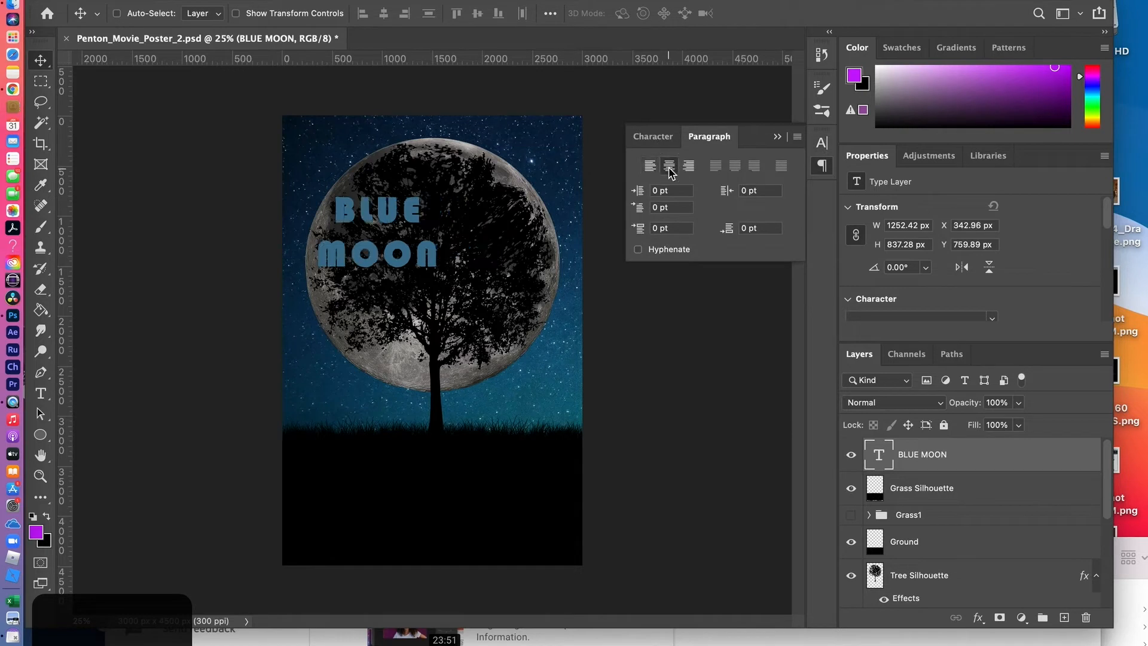
{"action": "left_click_drag", "start_coordinate": [374, 251], "coordinate": [434, 278]}
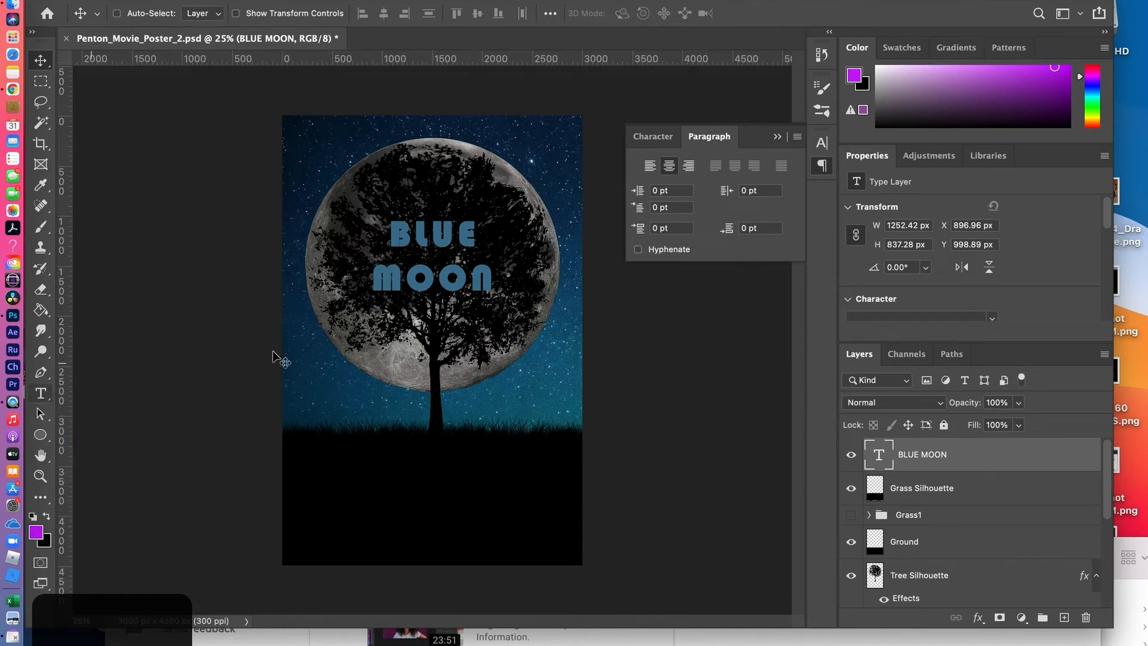
Set the word BLUE in the title to 109 pt and widen its tracking to match the width of MOON
{"action": "left_click", "coordinate": [652, 136]}
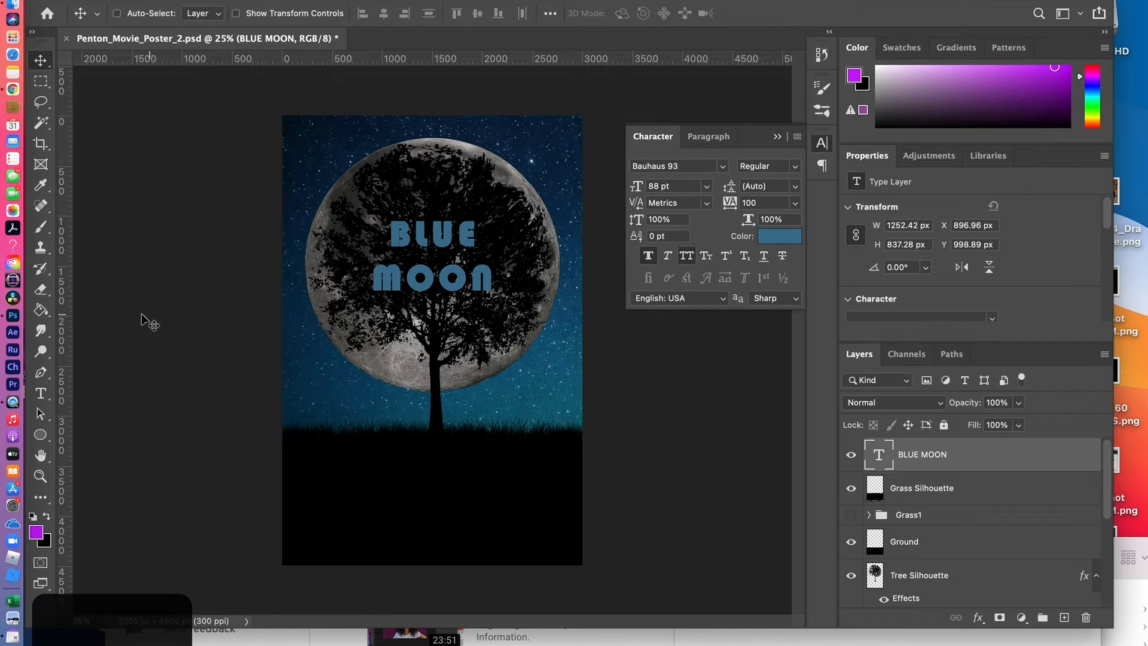
{"action": "left_click", "coordinate": [42, 393]}
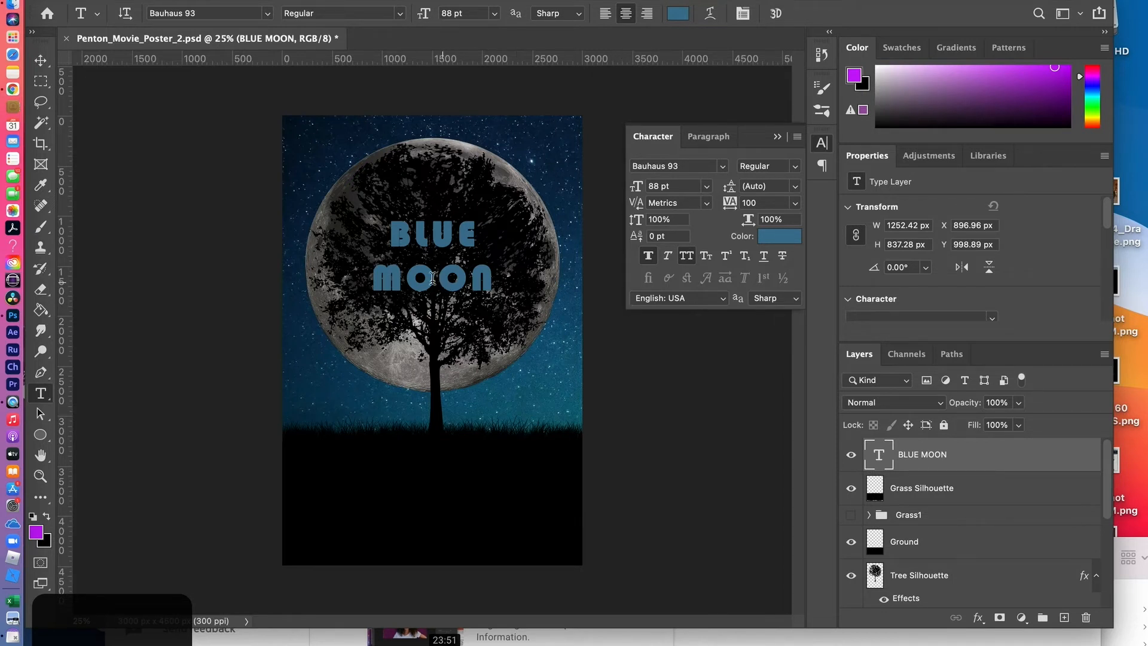
{"action": "left_click_drag", "start_coordinate": [488, 244], "coordinate": [392, 242]}
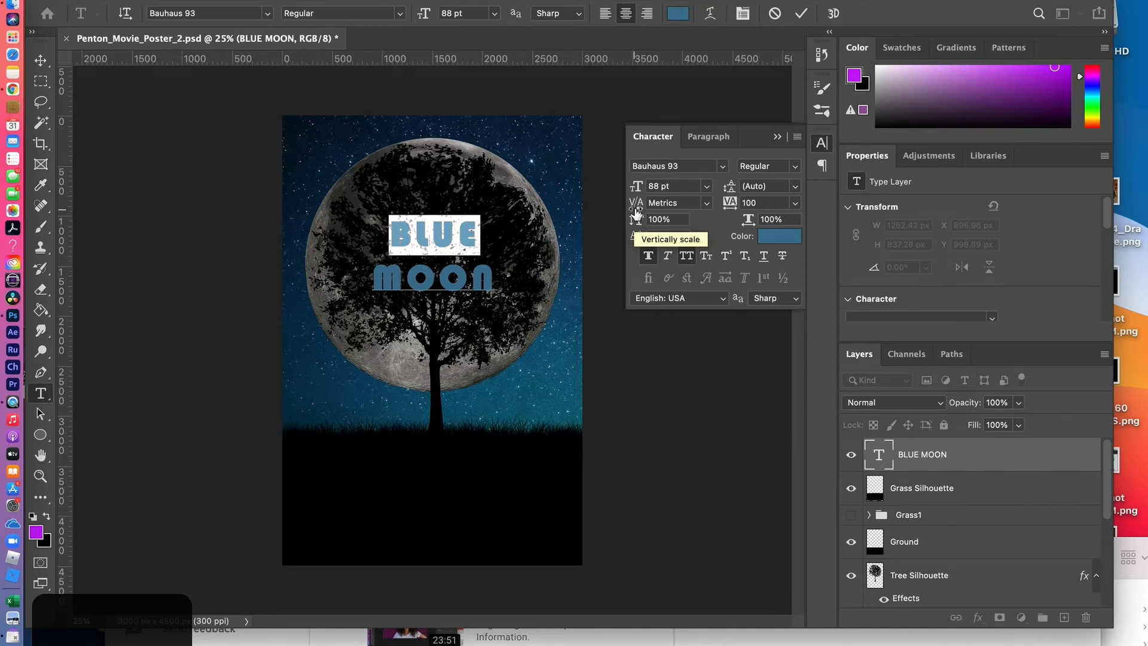
{"action": "left_click_drag", "start_coordinate": [637, 188], "coordinate": [650, 188]}
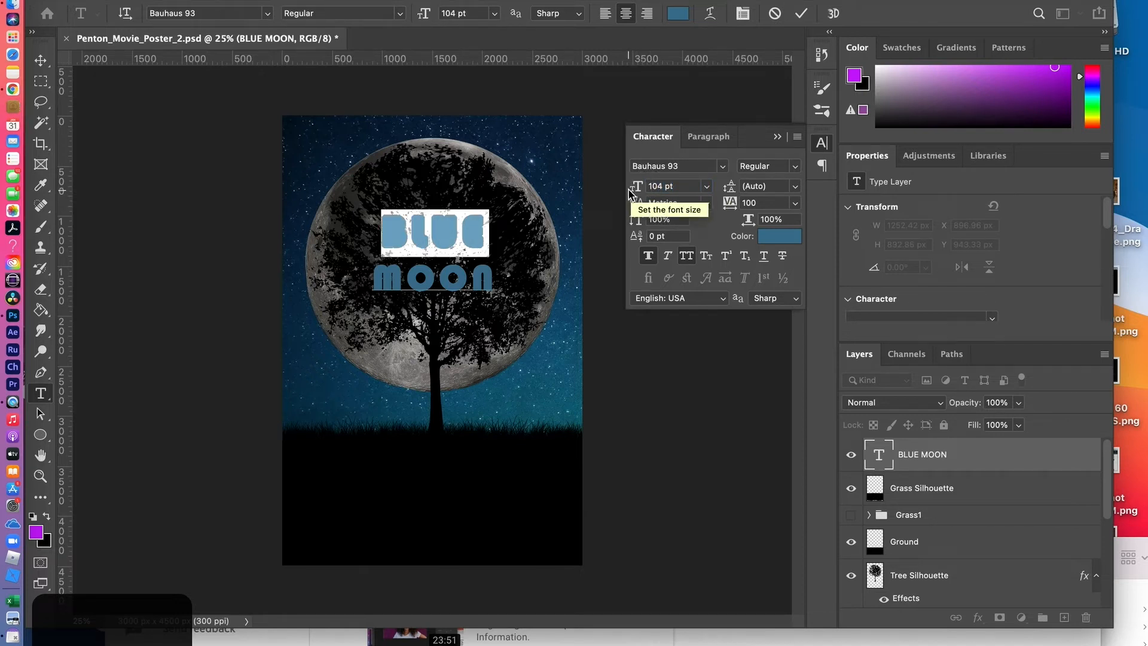
{"action": "left_click_drag", "start_coordinate": [637, 190], "coordinate": [644, 190]}
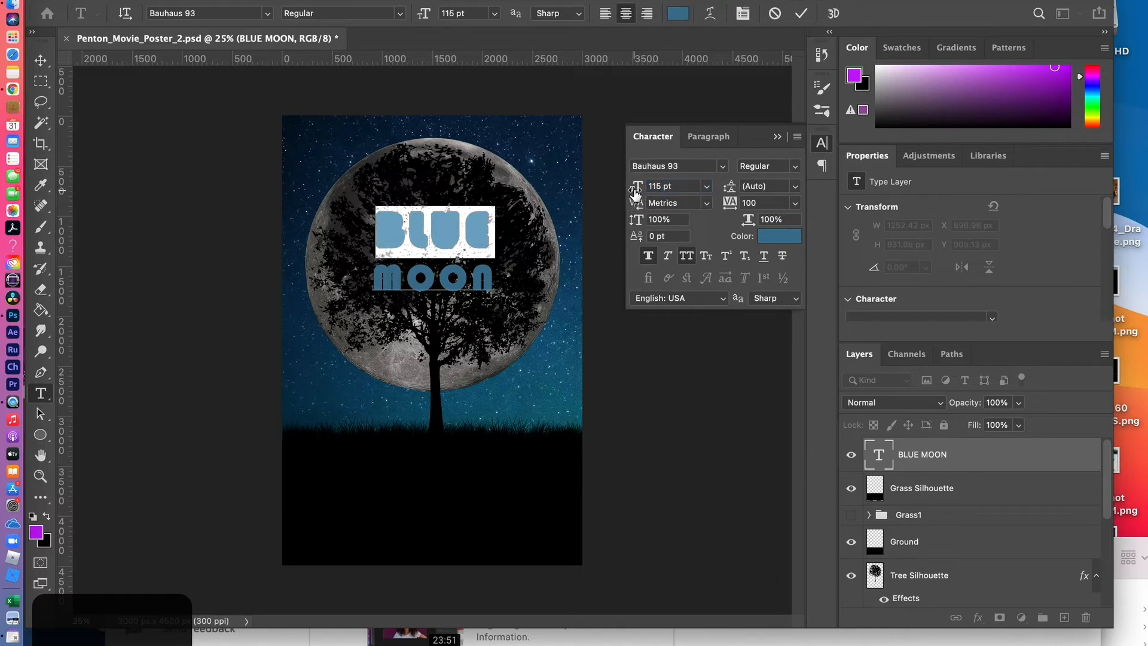
{"action": "left_click_drag", "start_coordinate": [636, 193], "coordinate": [626, 195]}
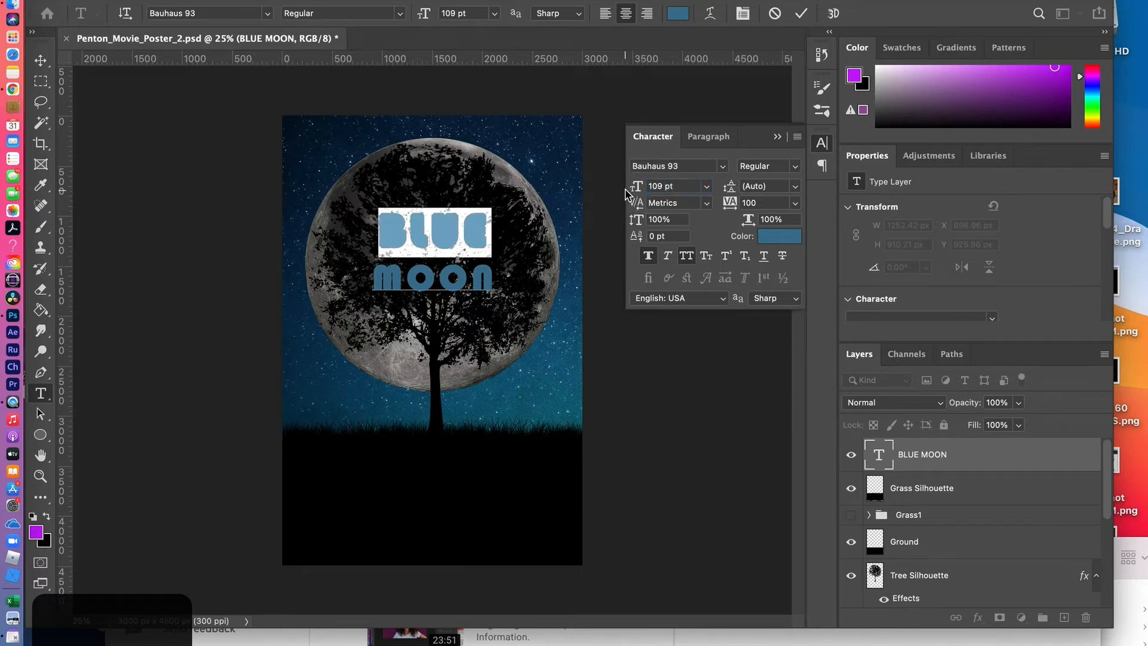
{"action": "left_click_drag", "start_coordinate": [730, 204], "coordinate": [733, 205]}
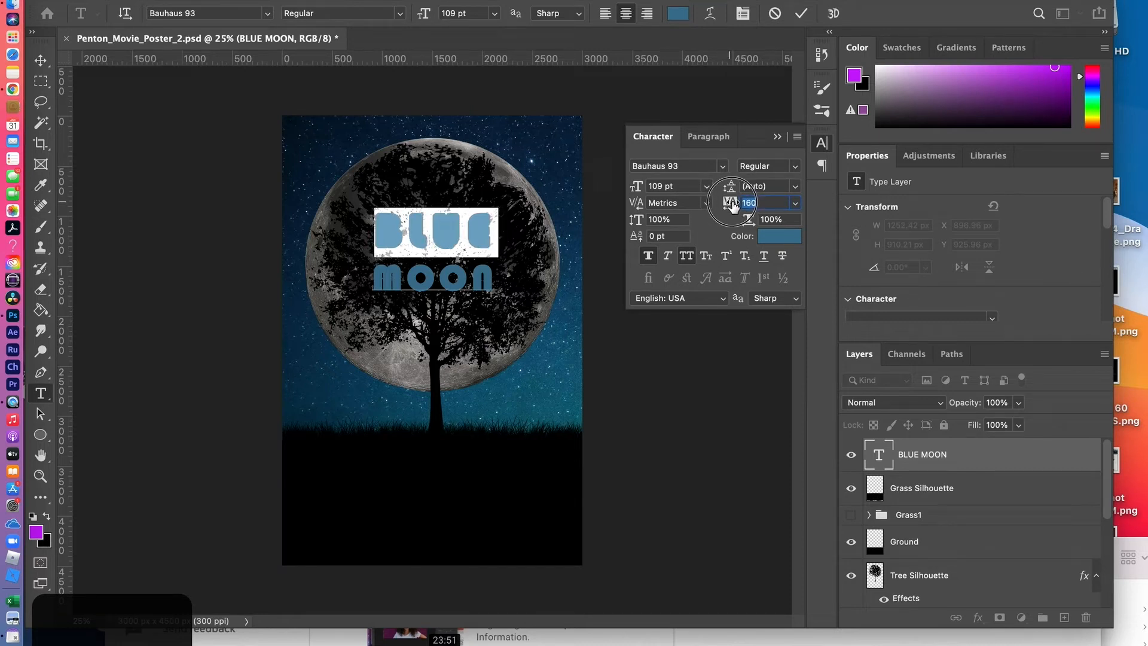
{"action": "left_click_drag", "start_coordinate": [734, 204], "coordinate": [736, 204]}
{"action": "left_click", "coordinate": [1032, 459]}
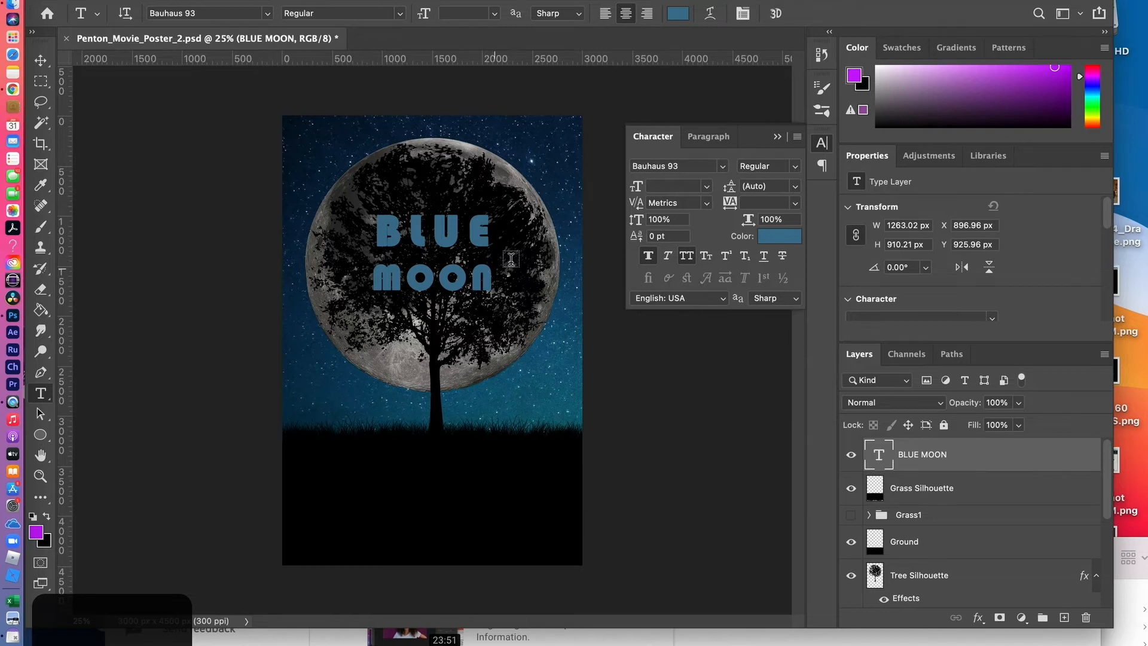
{"action": "left_click", "coordinate": [778, 139]}
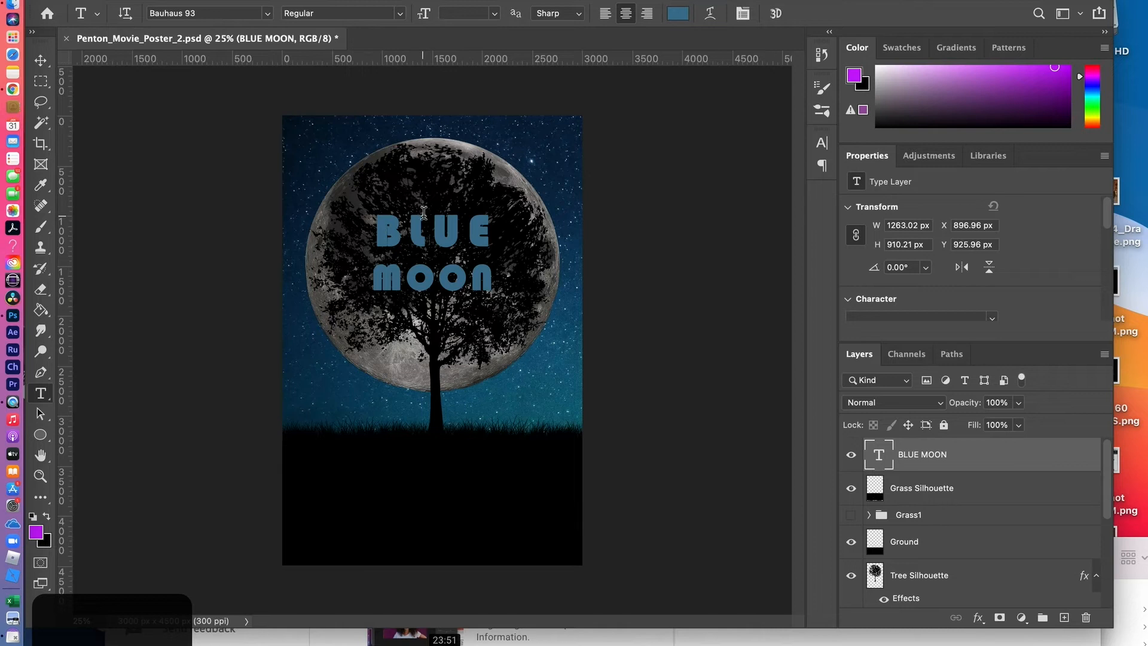
Scale the BLUE MOON title to about 174% around its center and shift it slightly down over the moon
{"action": "left_click", "coordinate": [40, 60]}
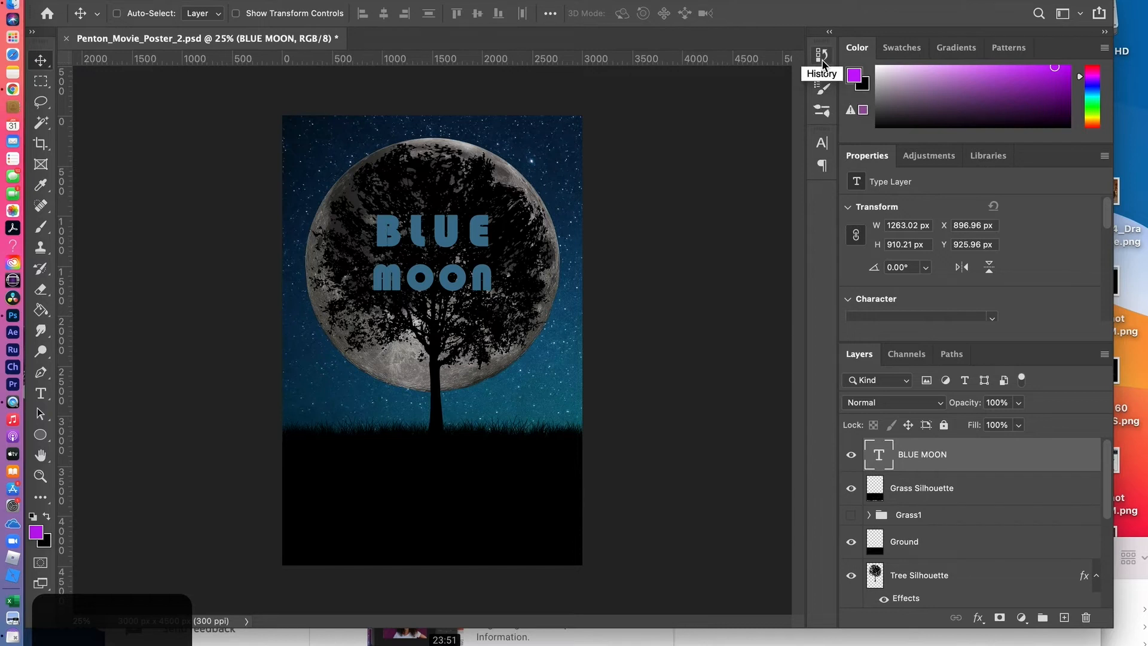
{"action": "left_click", "coordinate": [822, 142]}
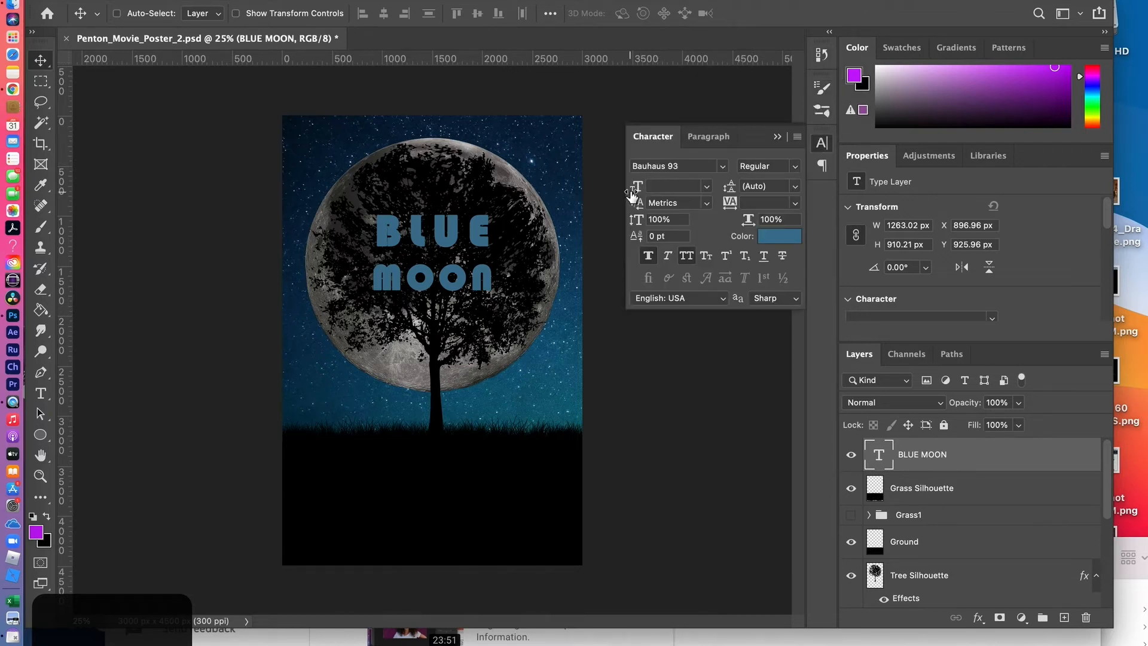
{"action": "left_click", "coordinate": [778, 137]}
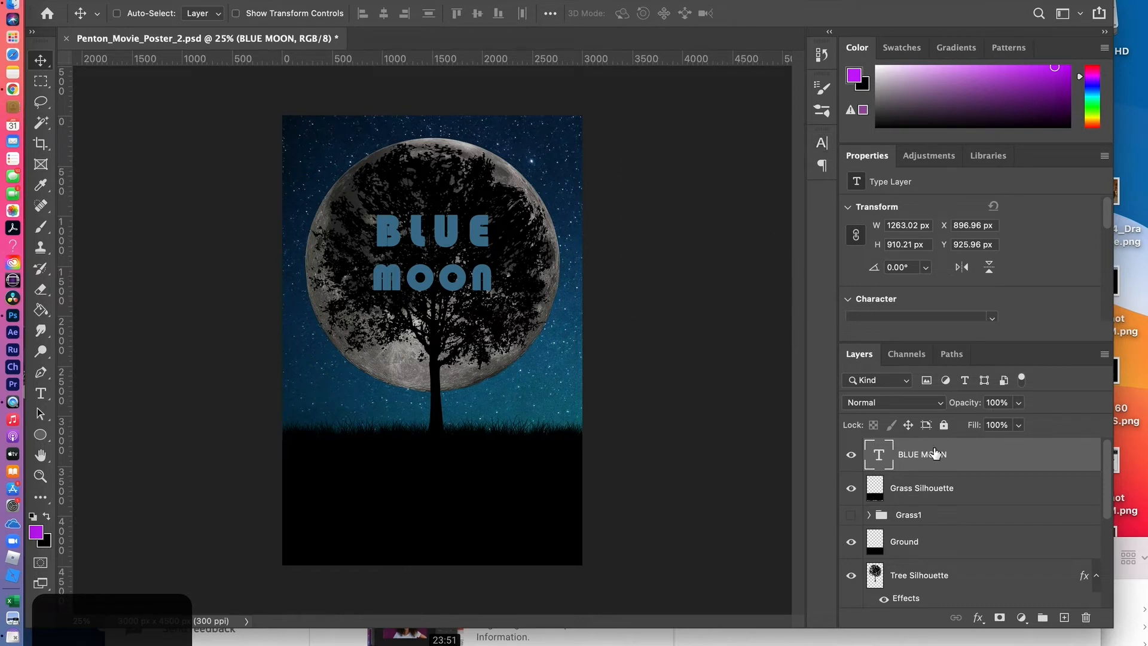
{"action": "key", "text": "ctrl+t"}
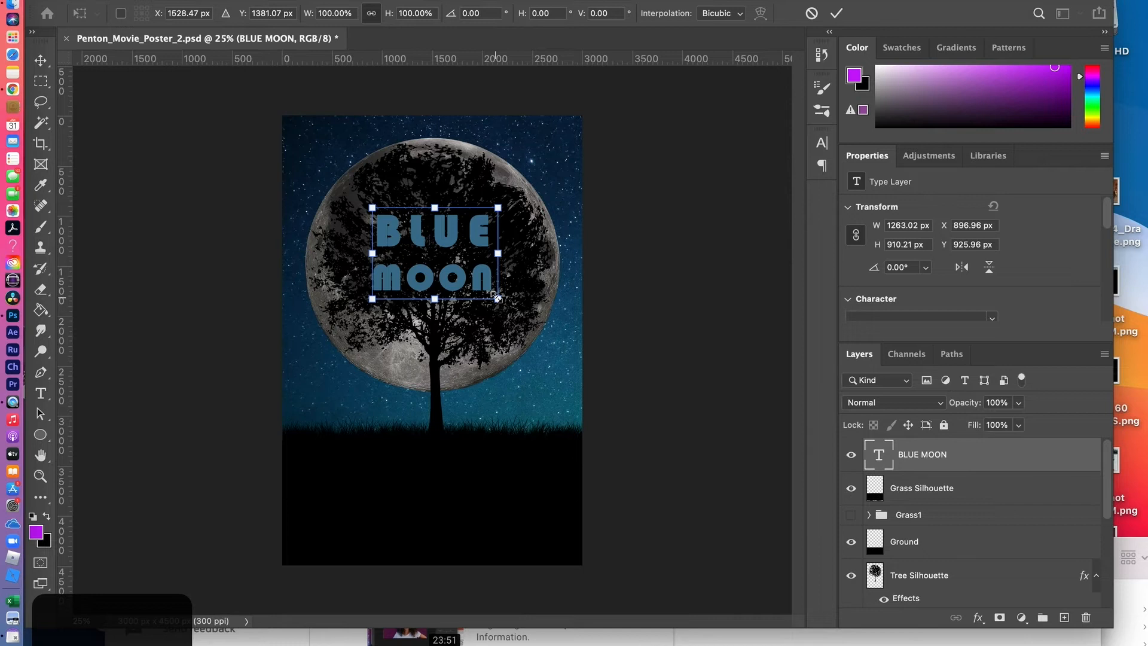
{"action": "left_click_drag", "start_coordinate": [496, 296], "coordinate": [554, 313]}
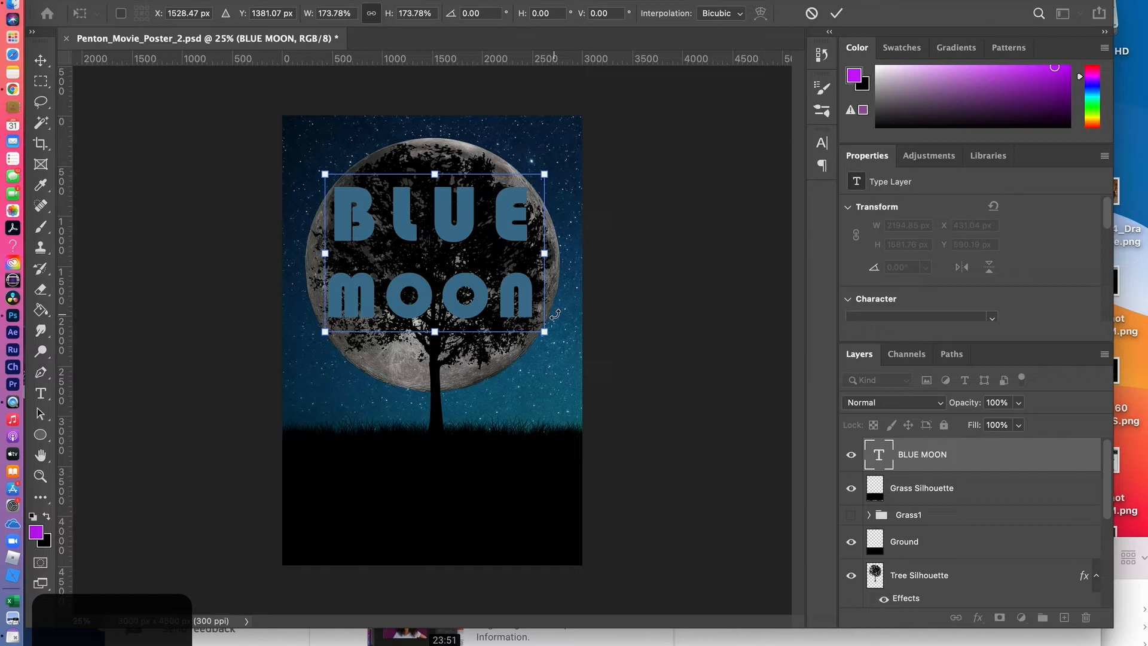
{"action": "key", "text": "Return"}
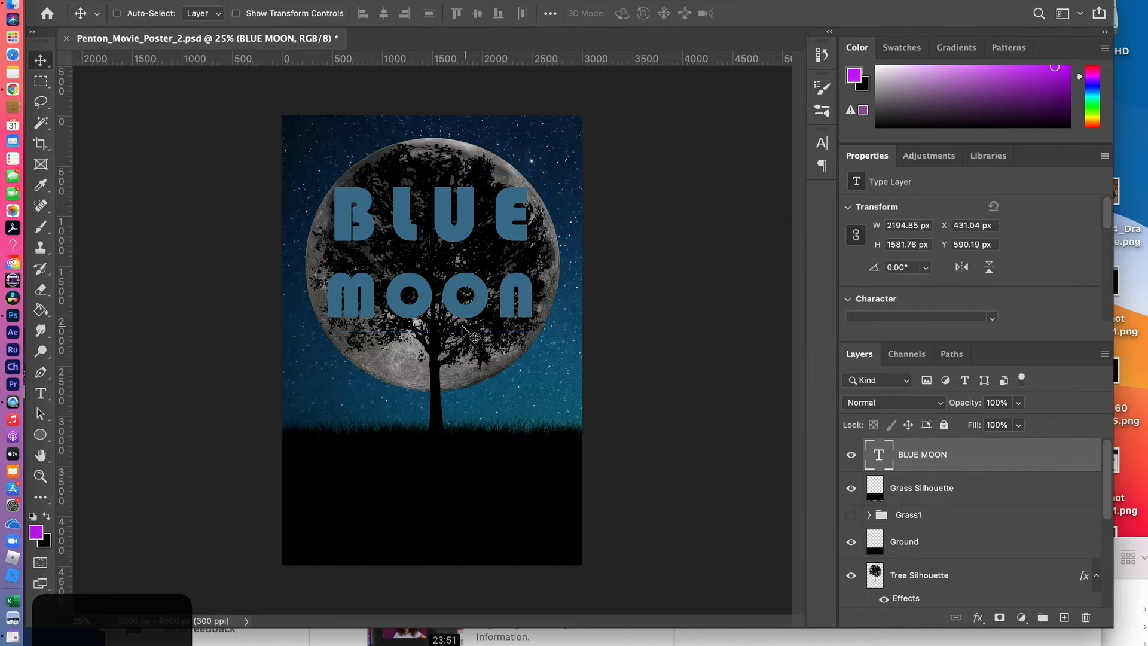
{"action": "left_click_drag", "start_coordinate": [440, 220], "coordinate": [441, 239]}
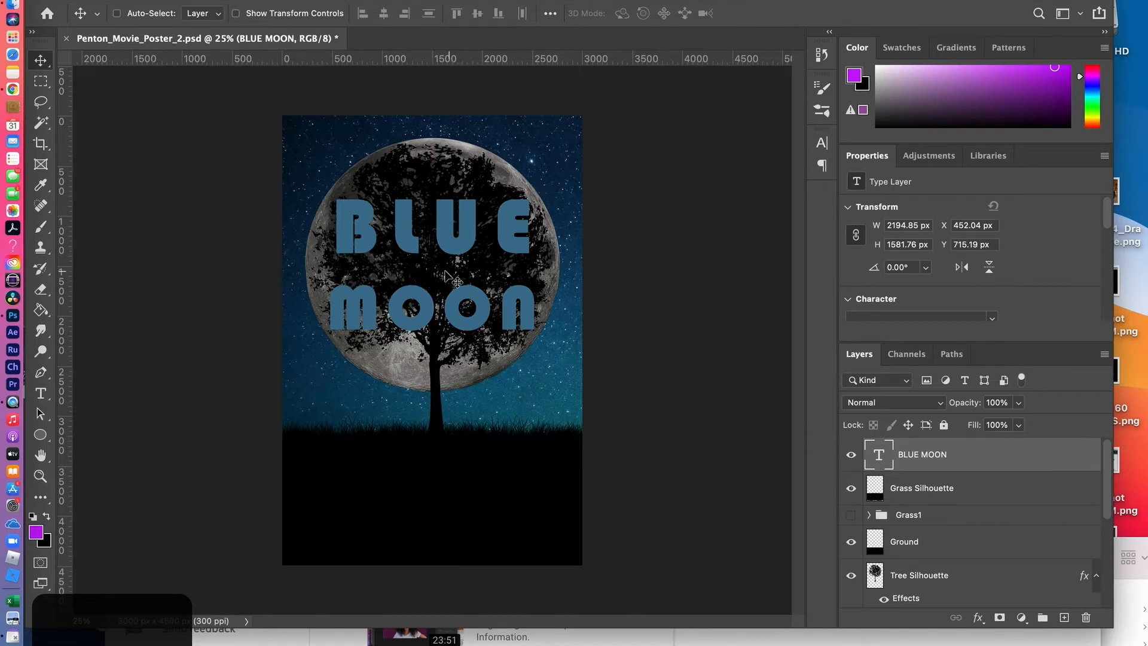
Set the BLUE MOON title's leading to 151 pt to tighten the gap between its two lines
{"action": "left_click", "coordinate": [822, 143]}
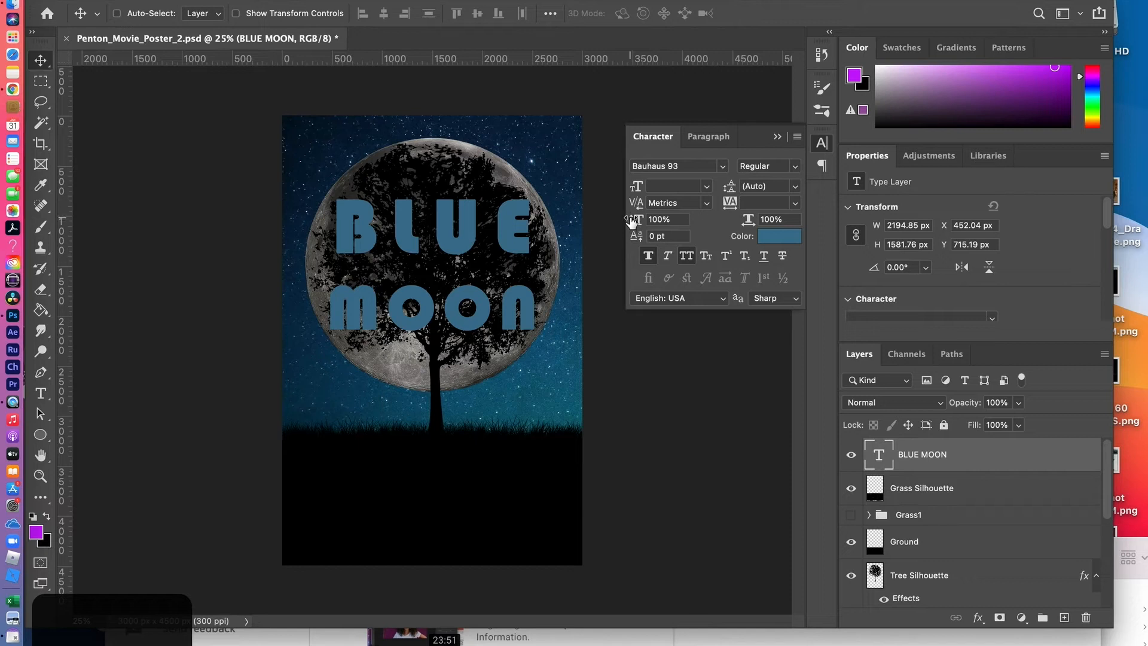
{"action": "left_click_drag", "start_coordinate": [729, 186], "coordinate": [730, 185]}
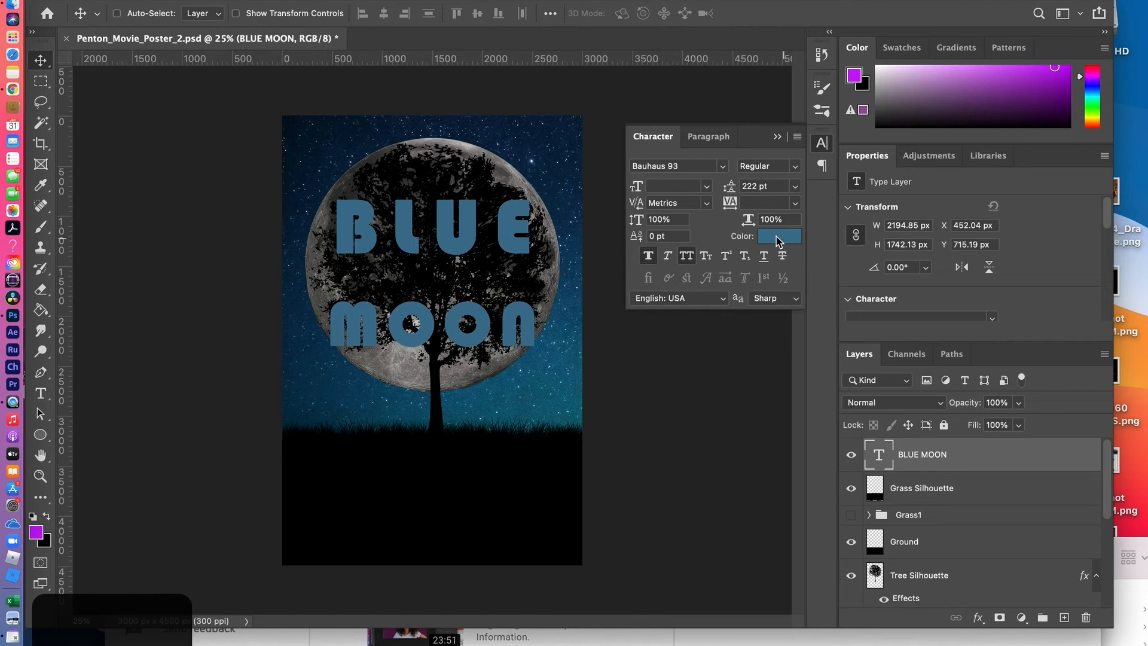
{"action": "left_click_drag", "start_coordinate": [732, 190], "coordinate": [706, 193]}
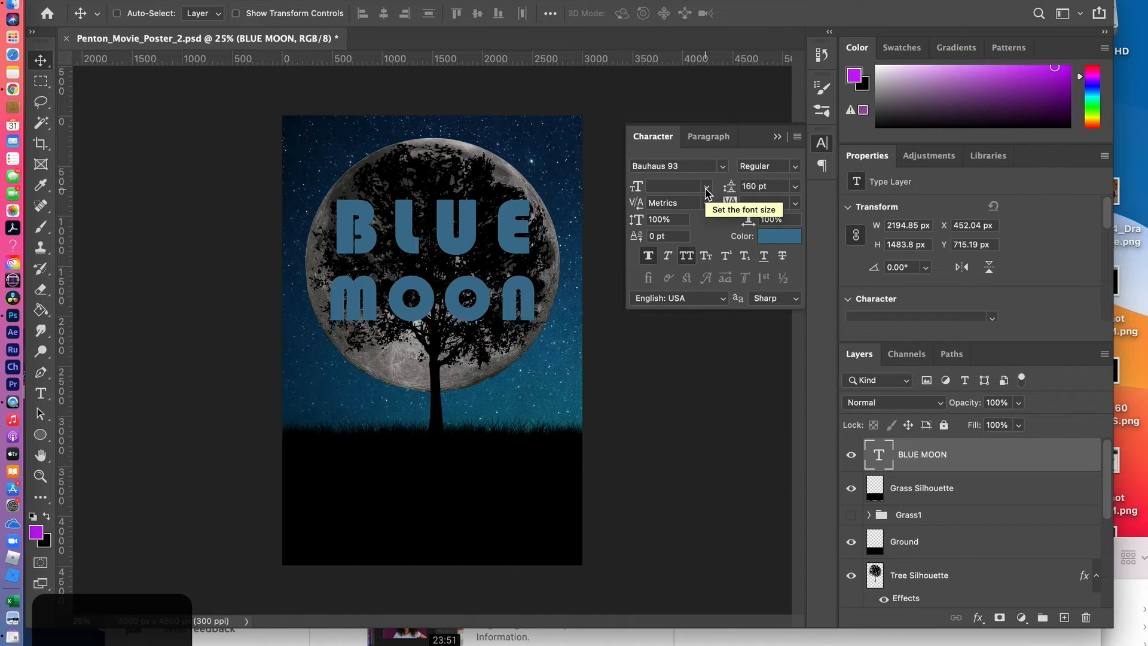
{"action": "left_click_drag", "start_coordinate": [726, 191], "coordinate": [724, 193]}
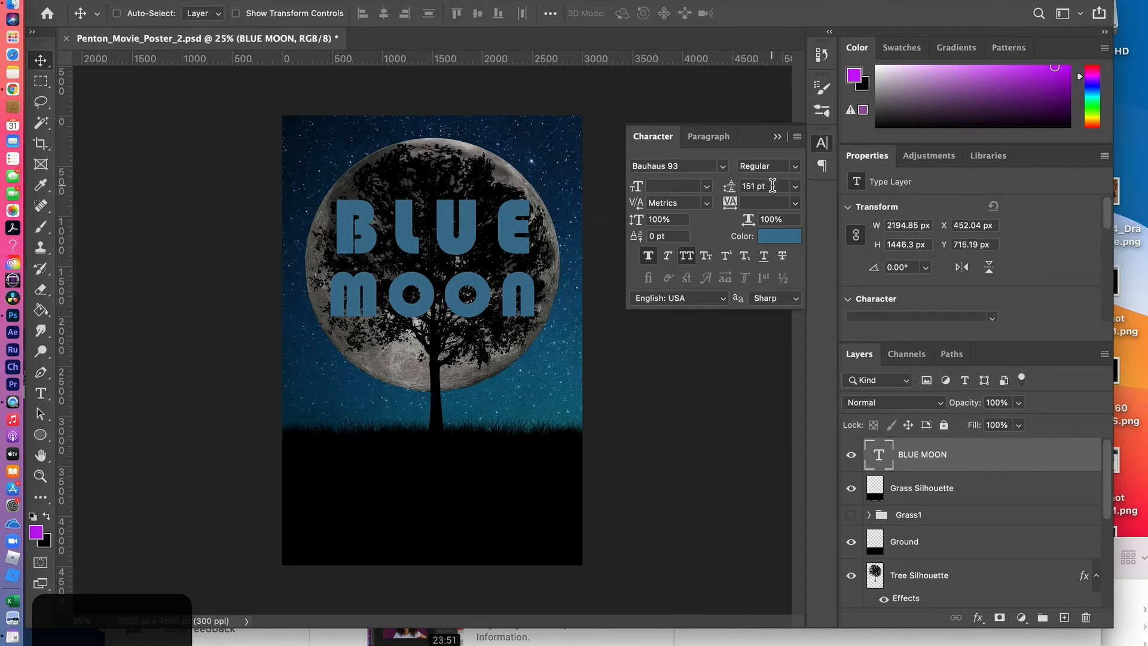
{"action": "left_click", "coordinate": [778, 137]}
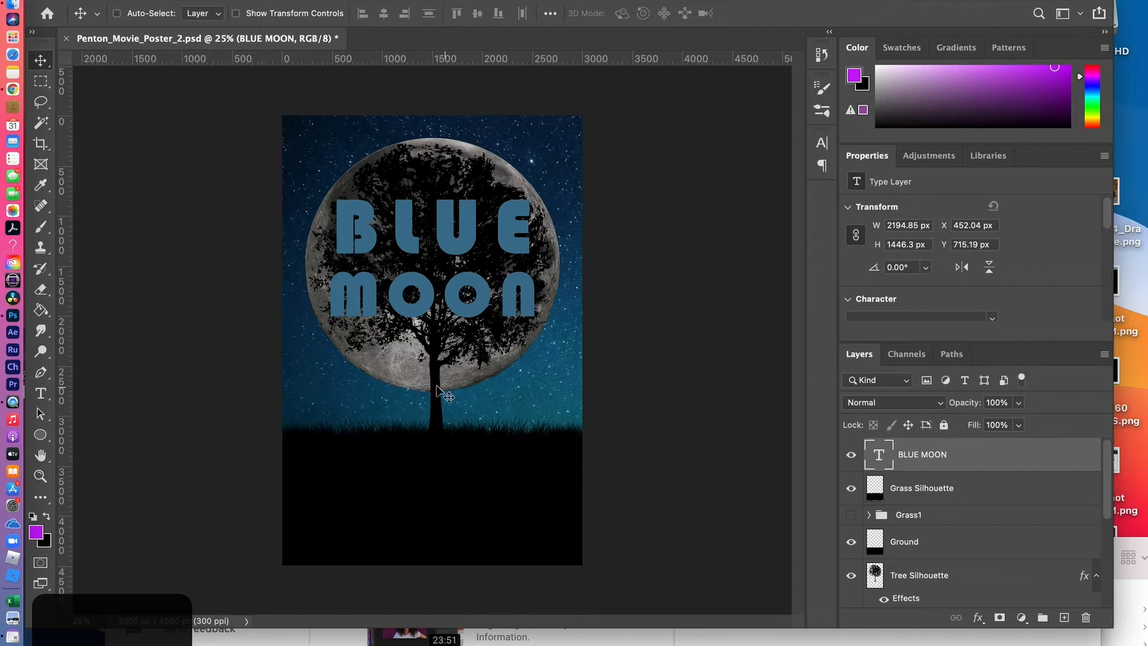
Warp the BLUE MOON title with a horizontal Bulge at +33% bend, accepting the removal of its faux bold style
{"action": "left_click", "coordinate": [40, 393]}
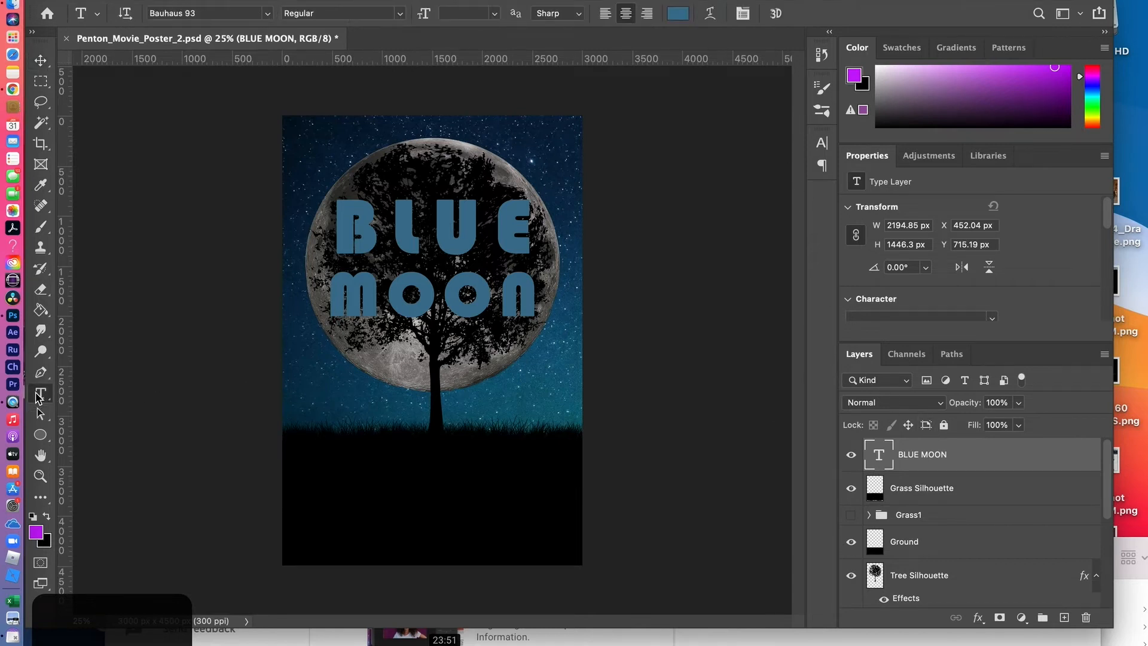
{"action": "left_click", "coordinate": [710, 15]}
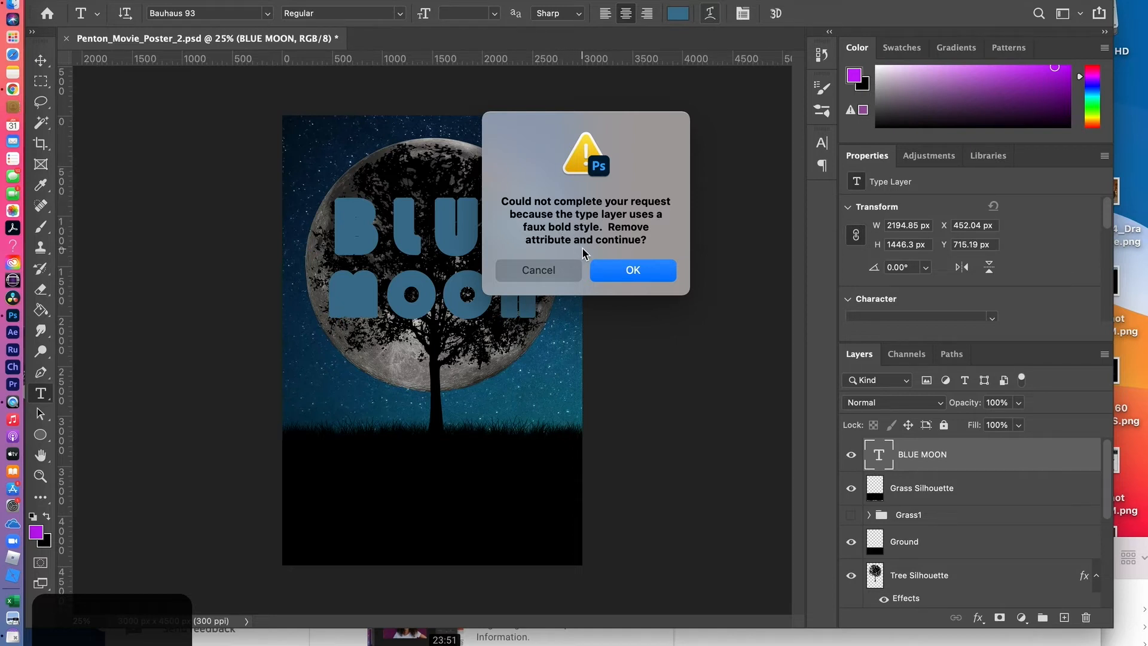
{"action": "left_click", "coordinate": [626, 274]}
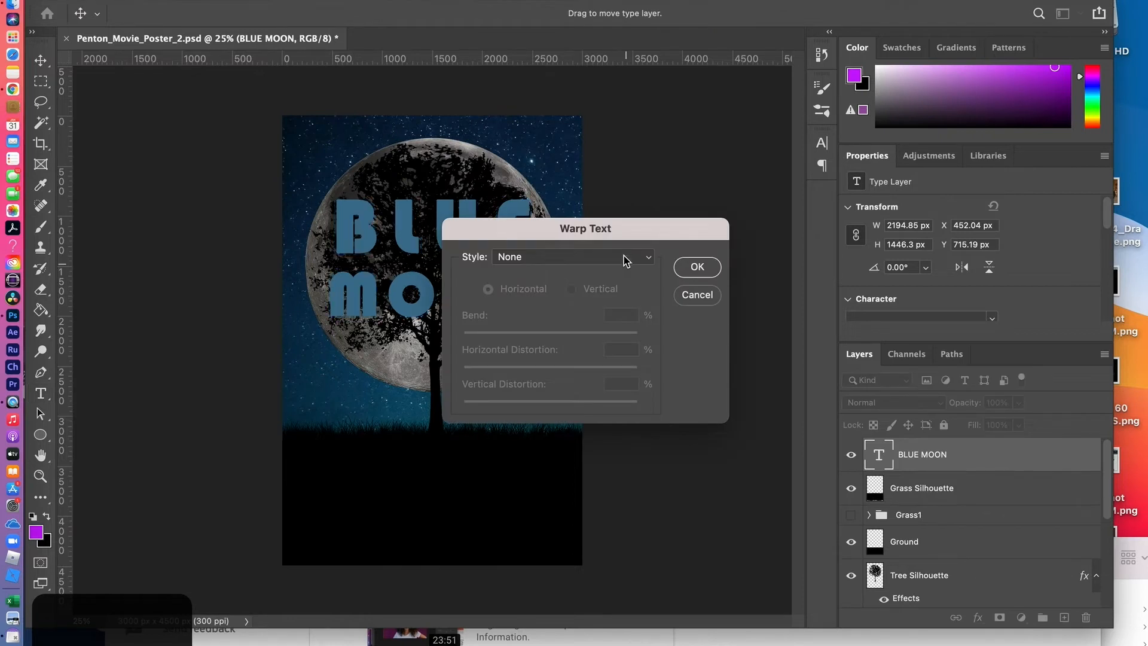
{"action": "left_click_drag", "start_coordinate": [569, 231], "coordinate": [741, 146]}
{"action": "left_click", "coordinate": [816, 173]}
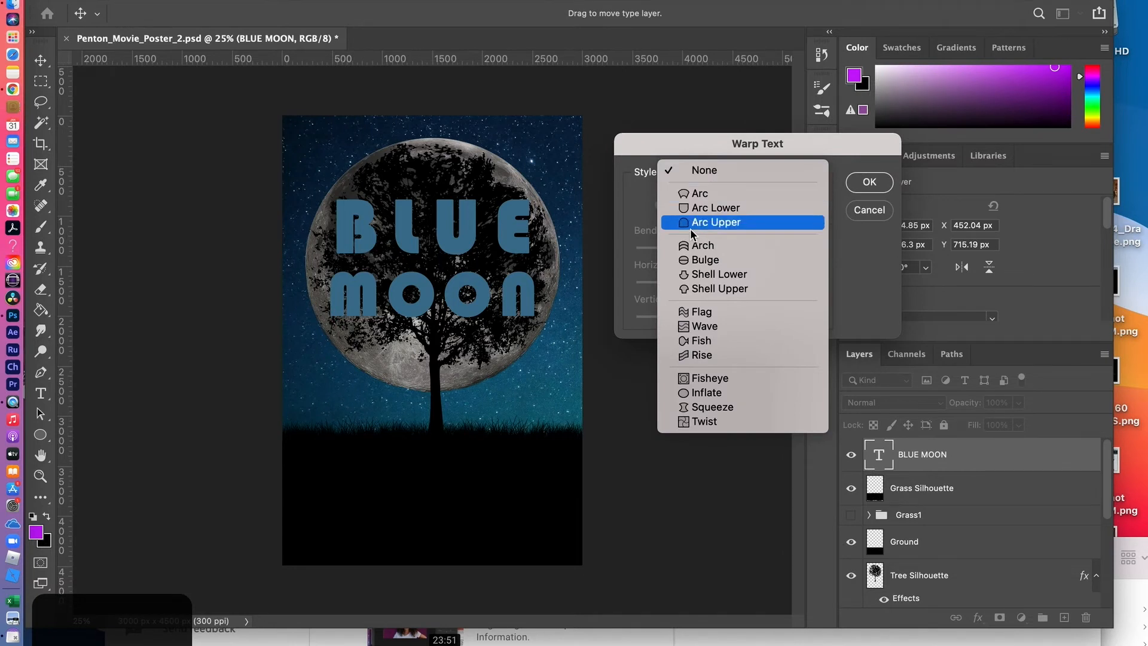
{"action": "left_click", "coordinate": [697, 258]}
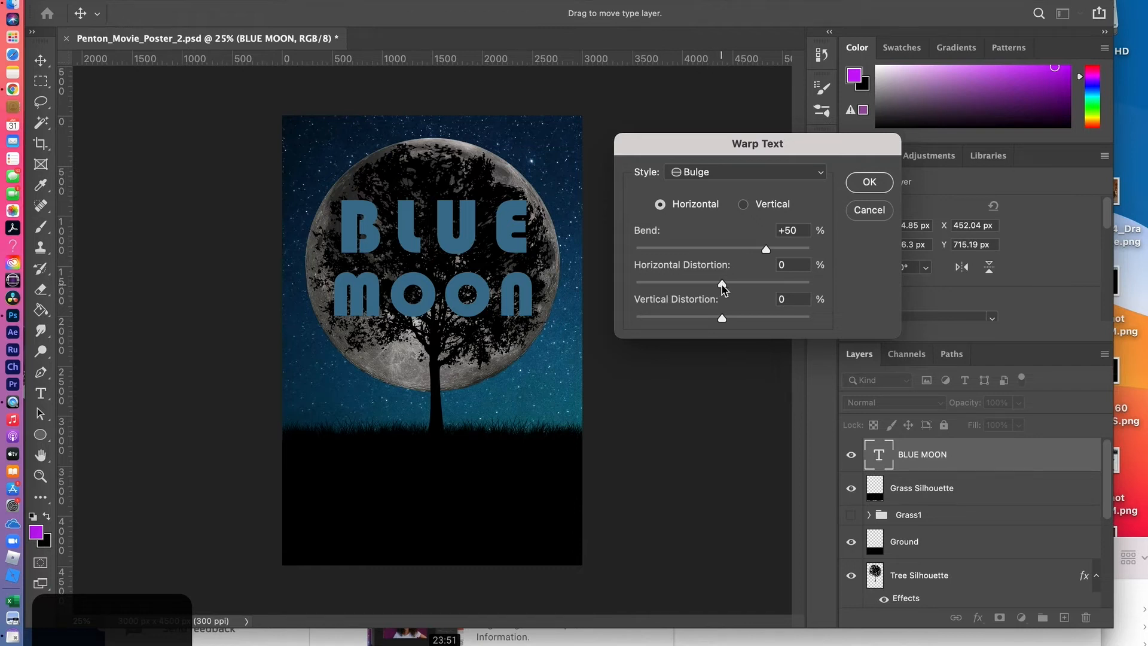
{"action": "left_click_drag", "start_coordinate": [767, 250], "coordinate": [785, 249]}
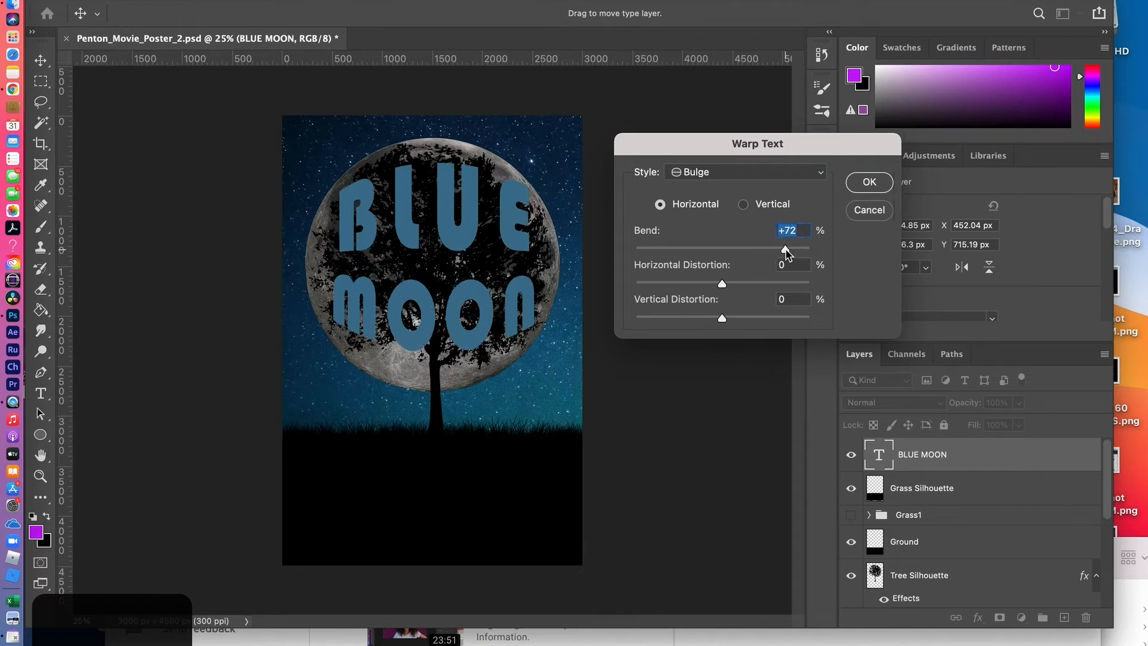
{"action": "left_click_drag", "start_coordinate": [785, 250], "coordinate": [751, 251]}
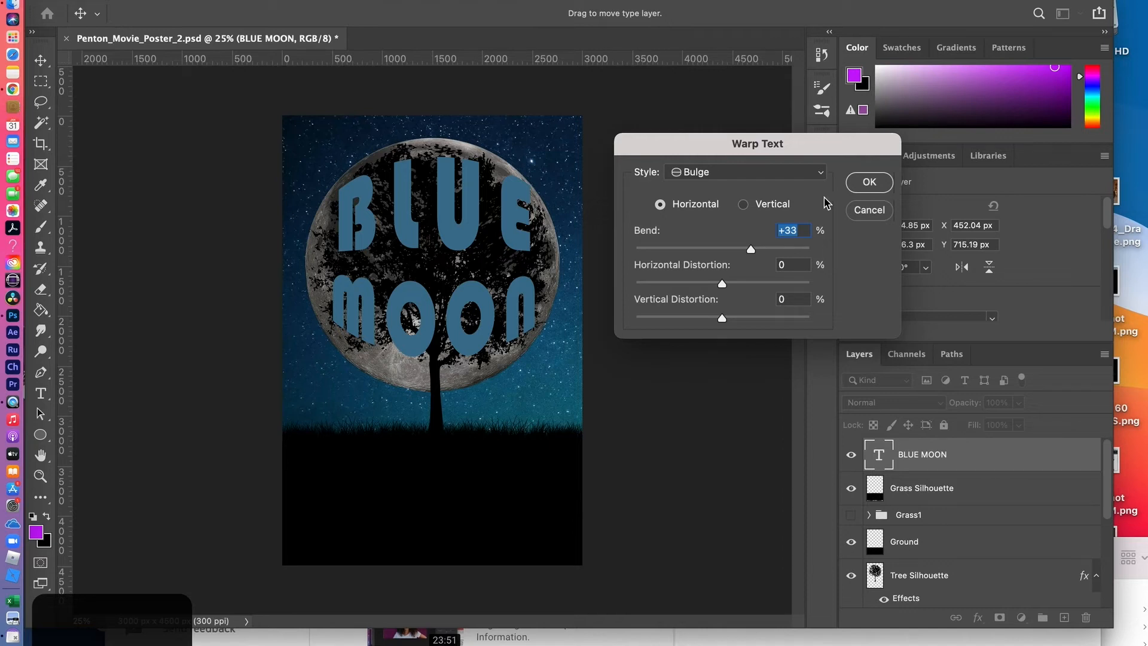
{"action": "left_click", "coordinate": [870, 183]}
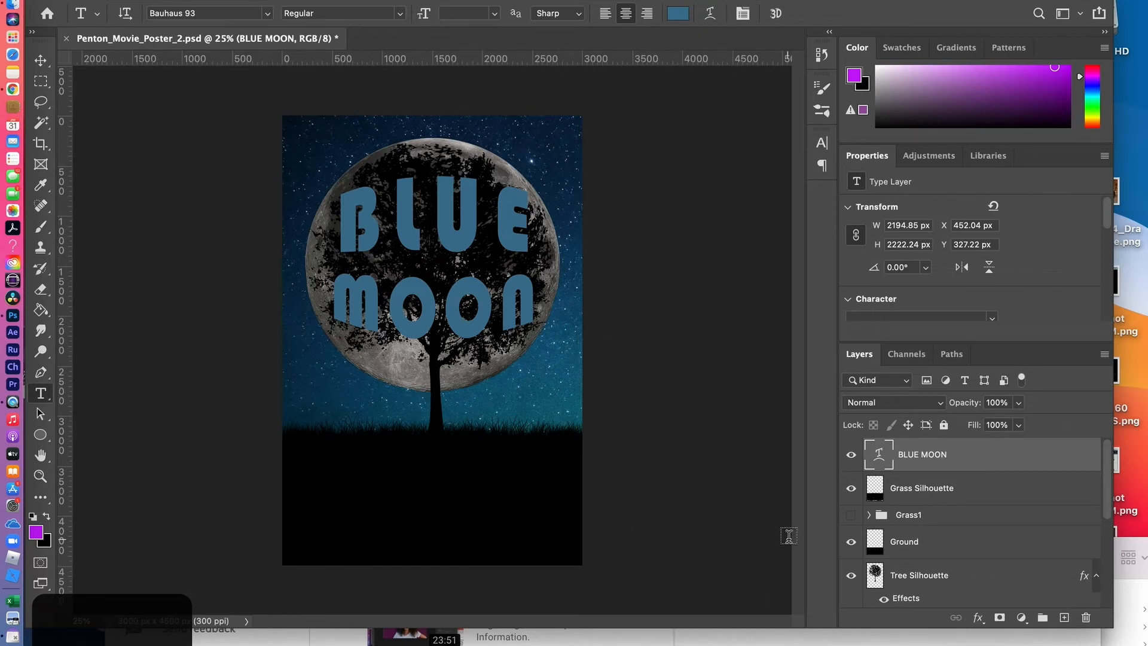
{"action": "left_click", "coordinate": [935, 404]}
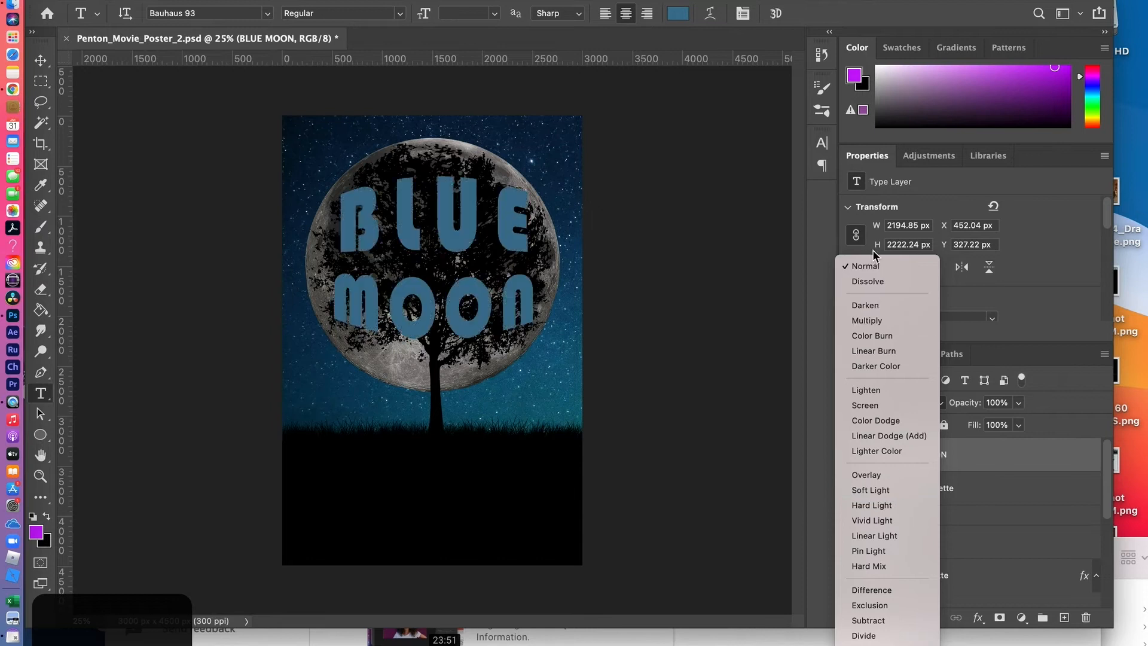
{"action": "left_click", "coordinate": [874, 267]}
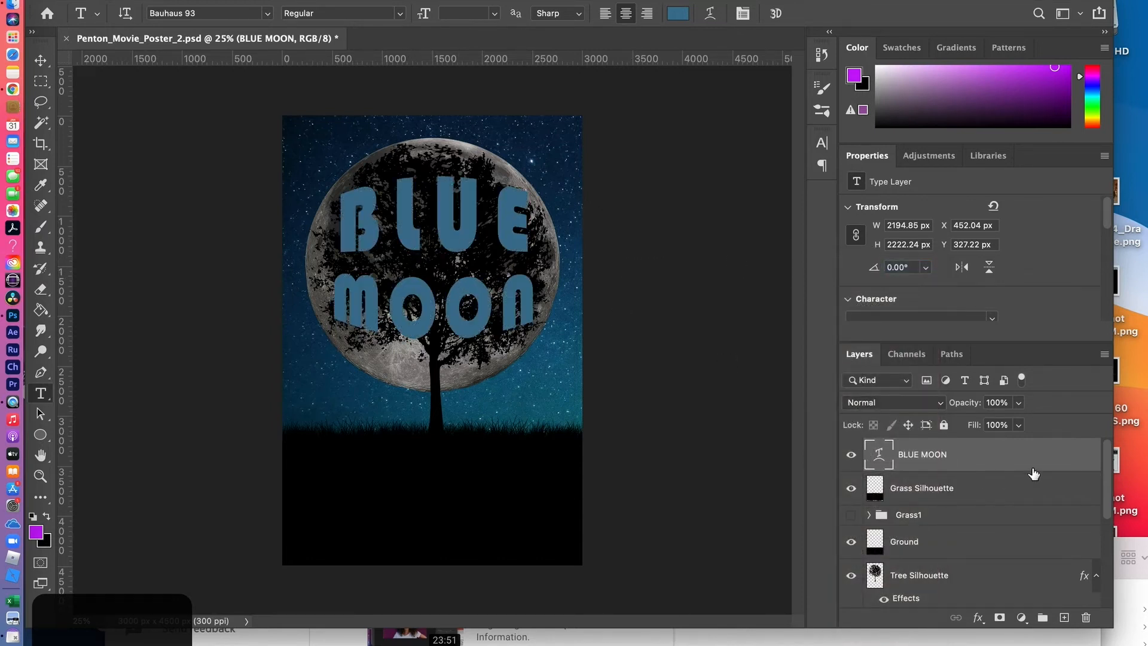
{"action": "double_click", "coordinate": [1067, 458]}
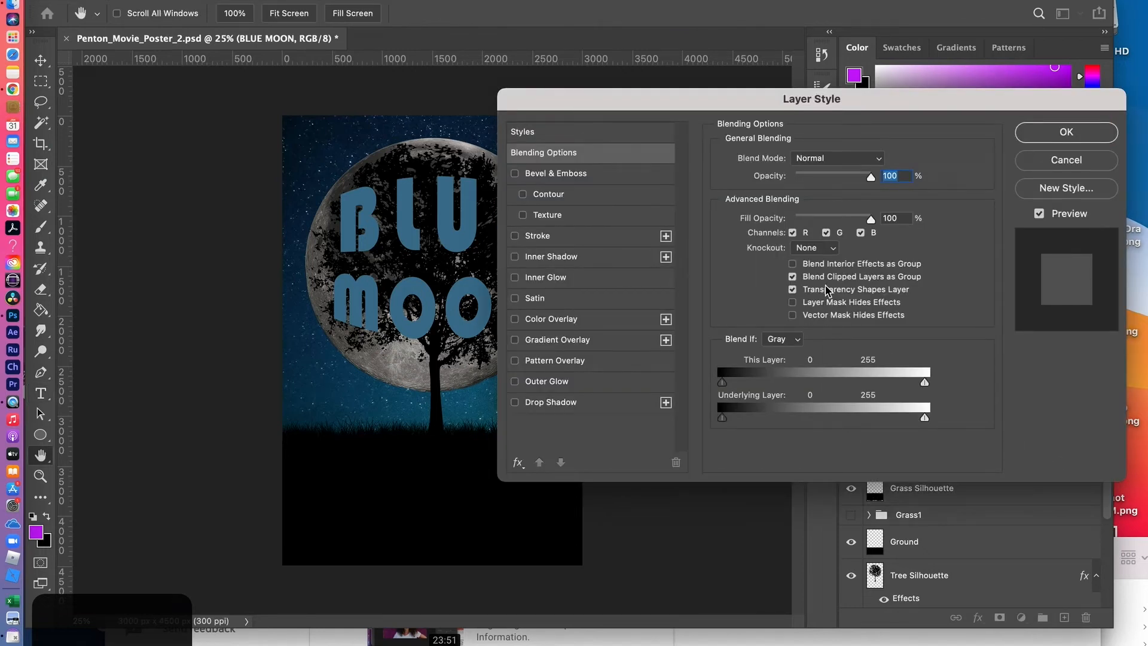
{"action": "left_click", "coordinate": [1066, 159]}
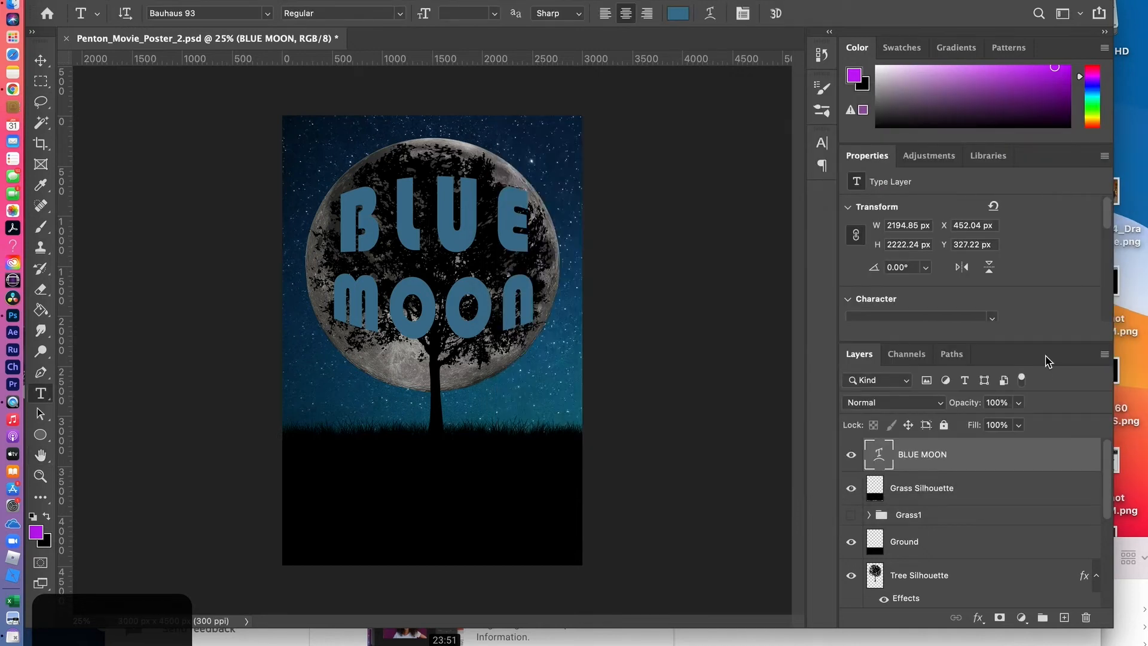
Try Bevel & Emboss and Stroke effects on the BLUE MOON title, and leave only an Outer Glow enabled
{"action": "double_click", "coordinate": [1066, 463]}
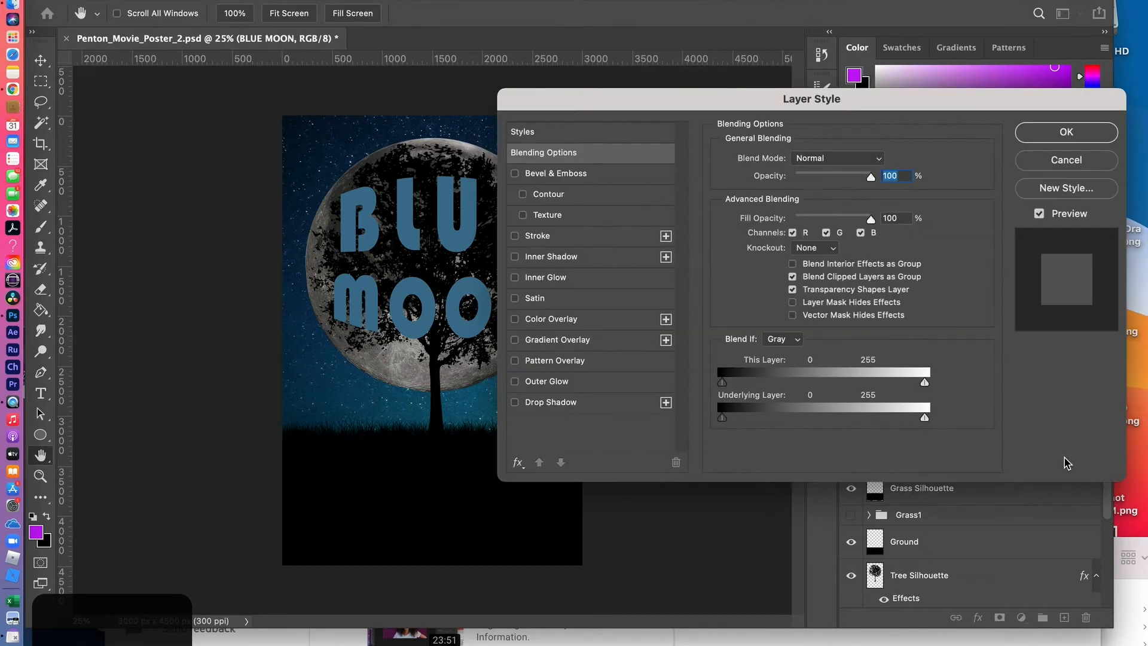
{"action": "left_click", "coordinate": [514, 174]}
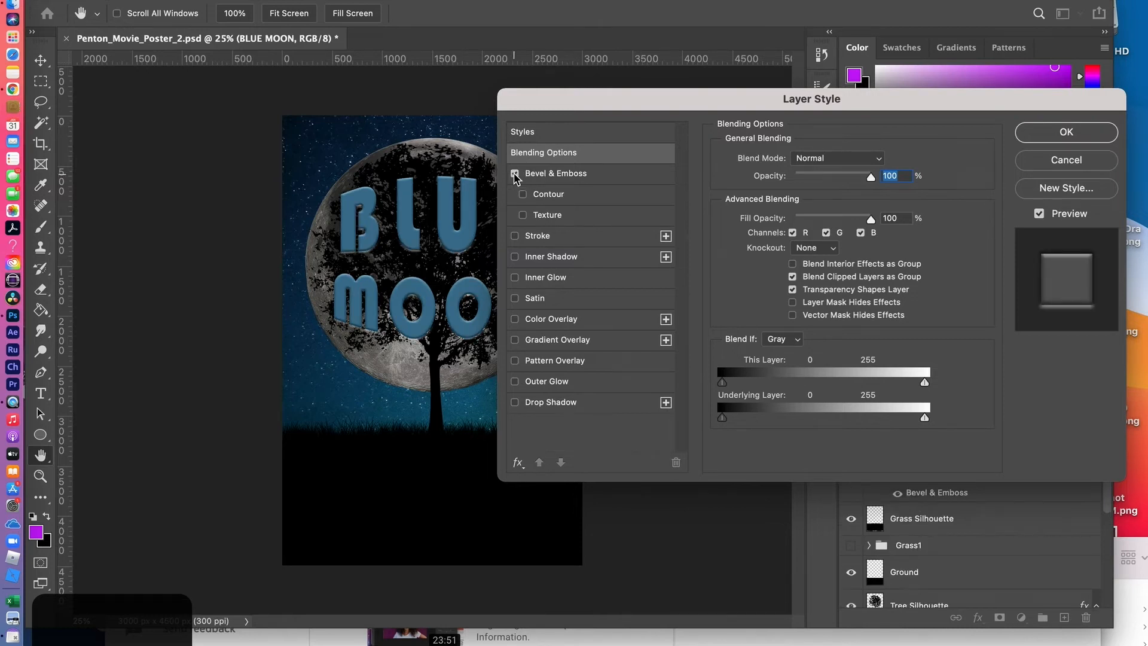
{"action": "left_click_drag", "start_coordinate": [660, 101], "coordinate": [720, 48]}
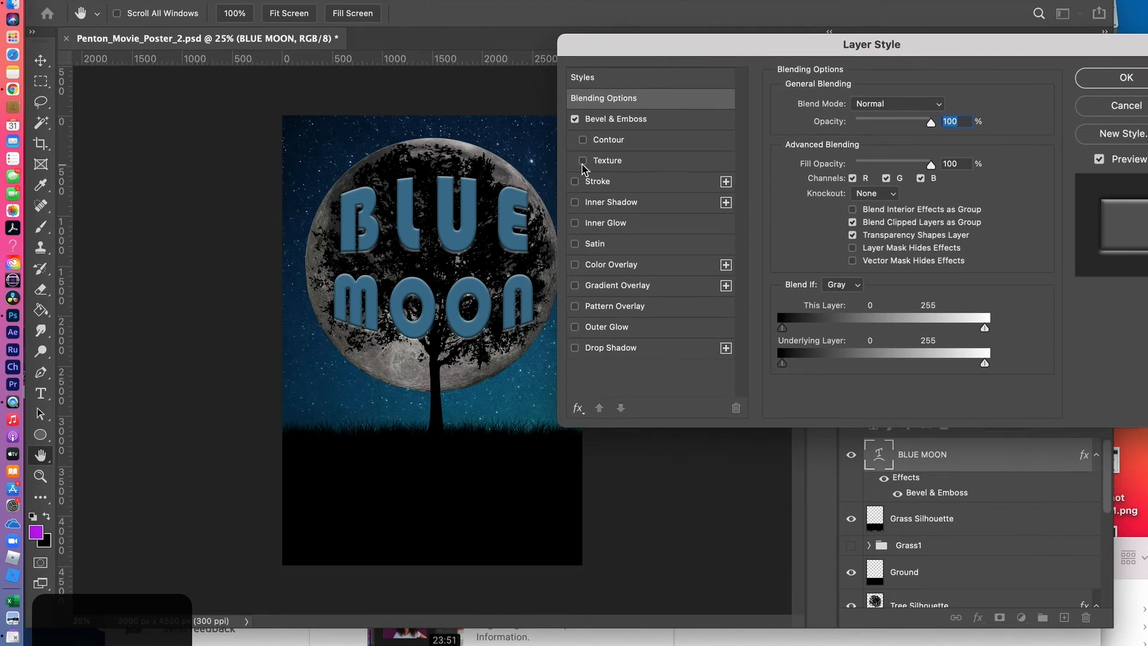
{"action": "left_click", "coordinate": [575, 182]}
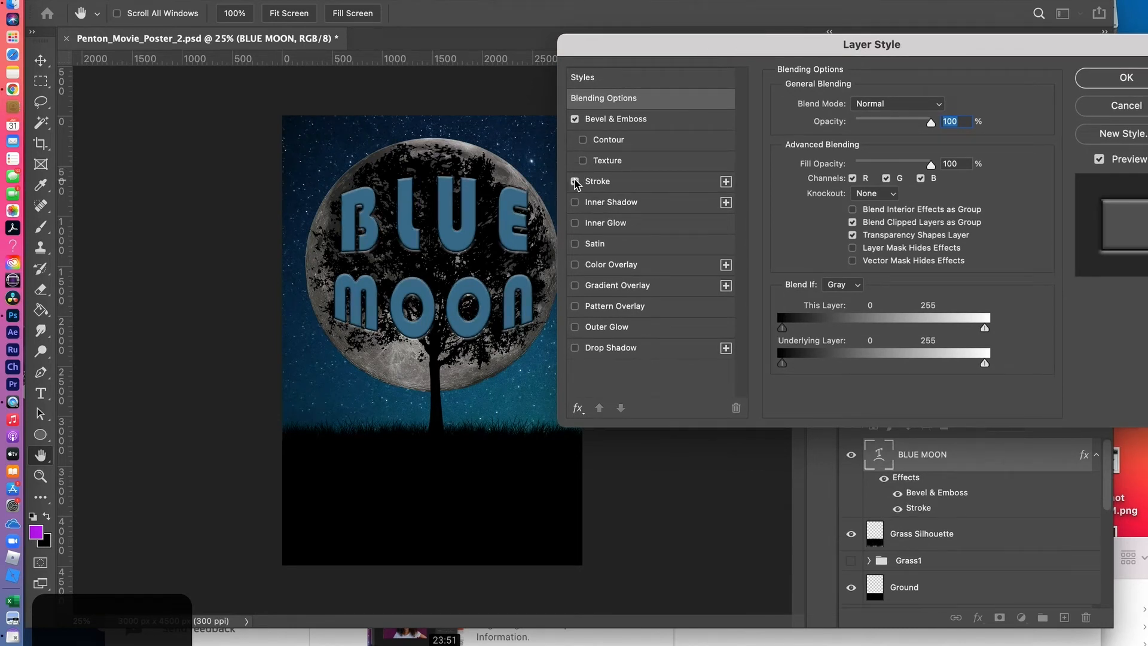
{"action": "left_click", "coordinate": [574, 182]}
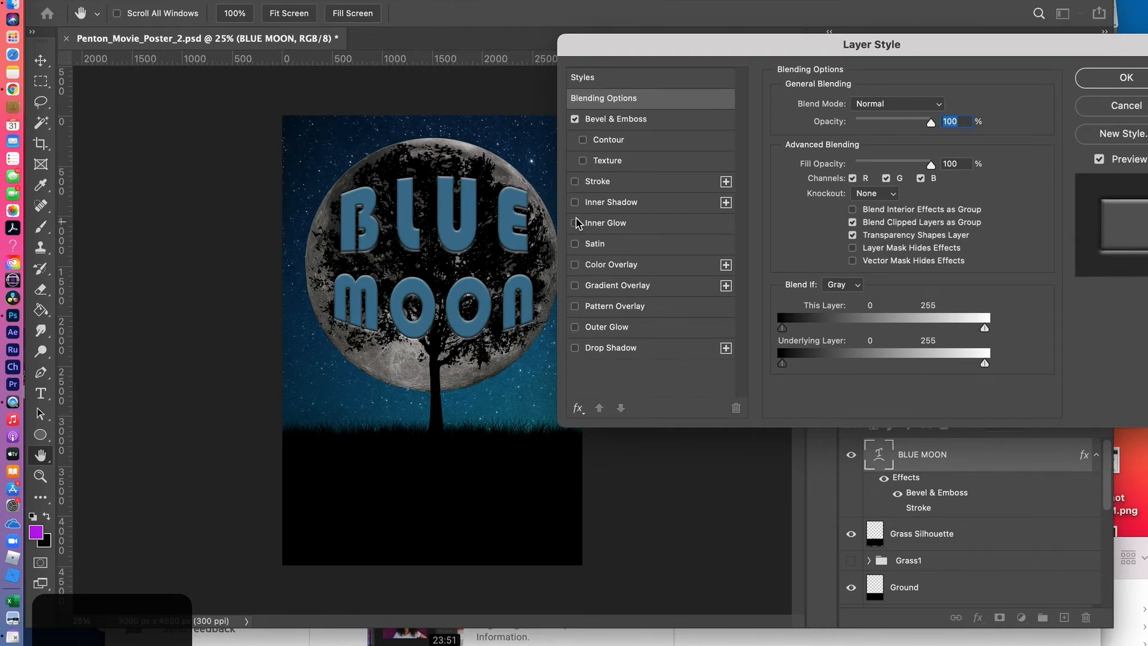
{"action": "left_click", "coordinate": [574, 328]}
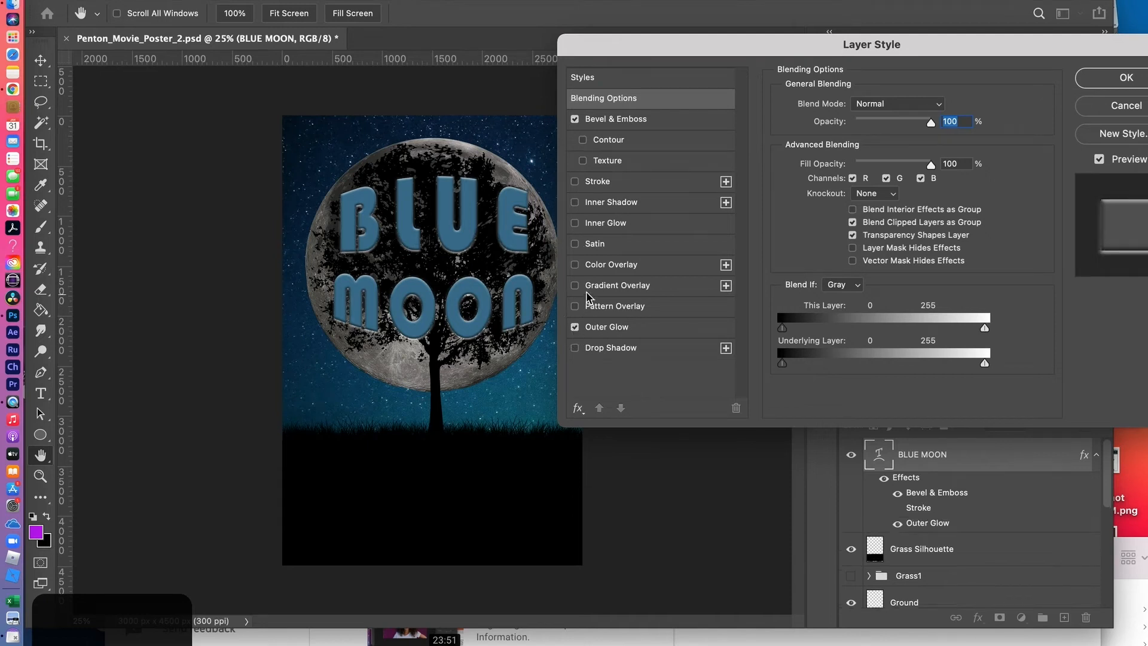
{"action": "left_click", "coordinate": [575, 119]}
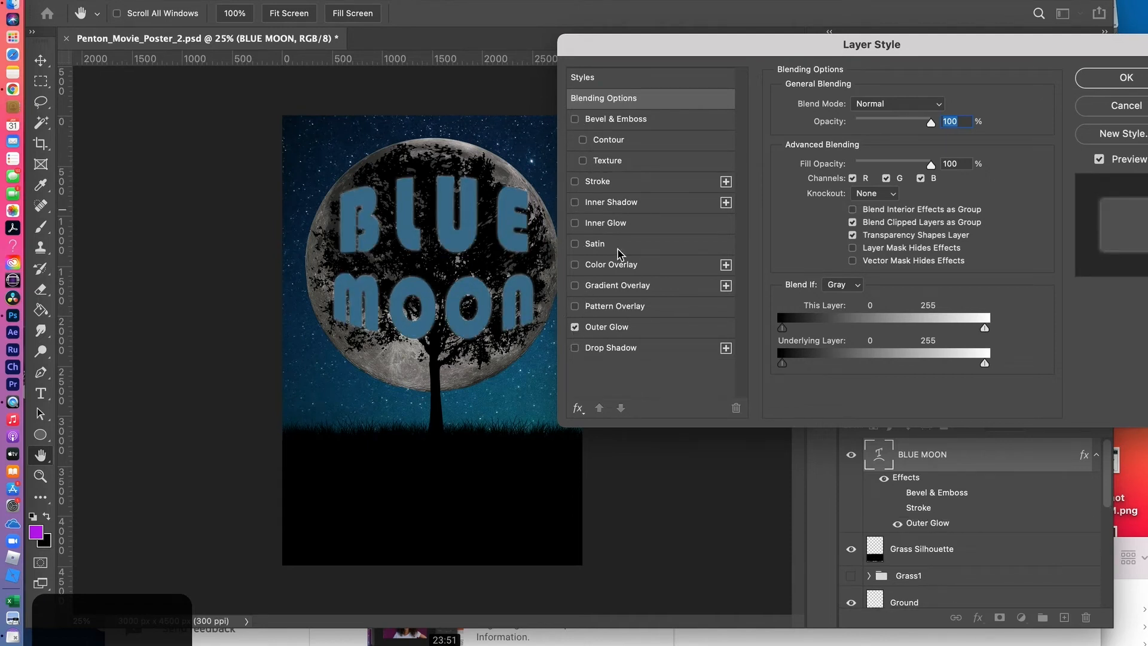
Give the title's outer glow a bright blue in the lettering's own hue, with 61% opacity and a 92 px size
{"action": "left_click", "coordinate": [606, 330]}
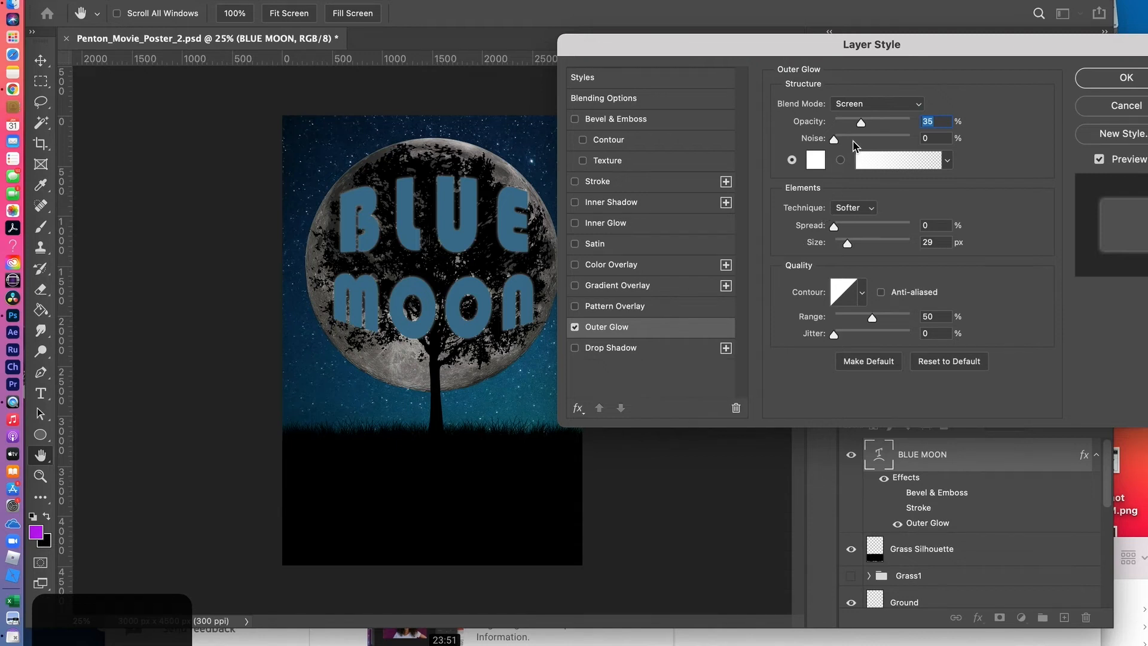
{"action": "left_click", "coordinate": [817, 161]}
{"action": "left_click", "coordinate": [462, 93]}
{"action": "left_click_drag", "start_coordinate": [462, 92], "coordinate": [605, 411]}
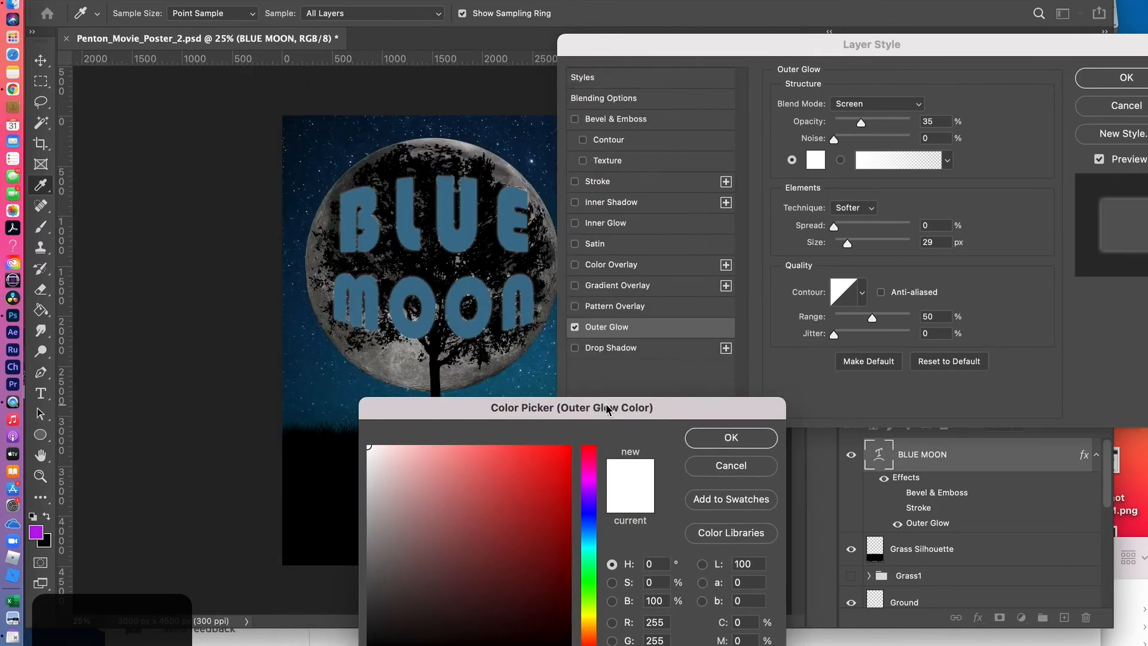
{"action": "left_click", "coordinate": [487, 294]}
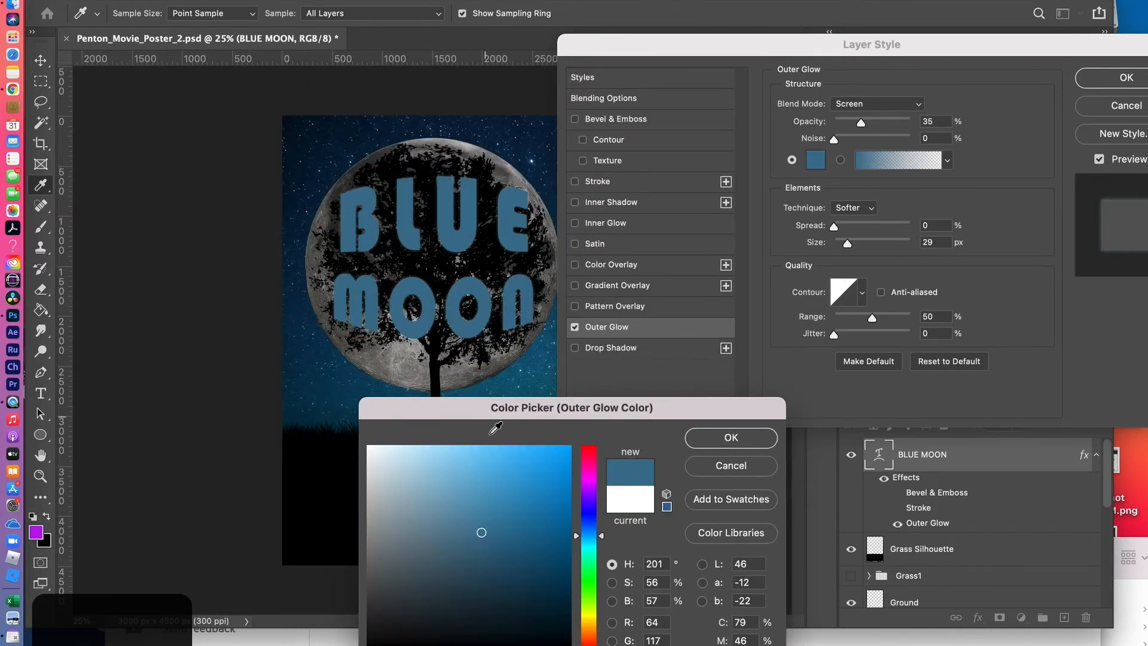
{"action": "left_click", "coordinate": [560, 446]}
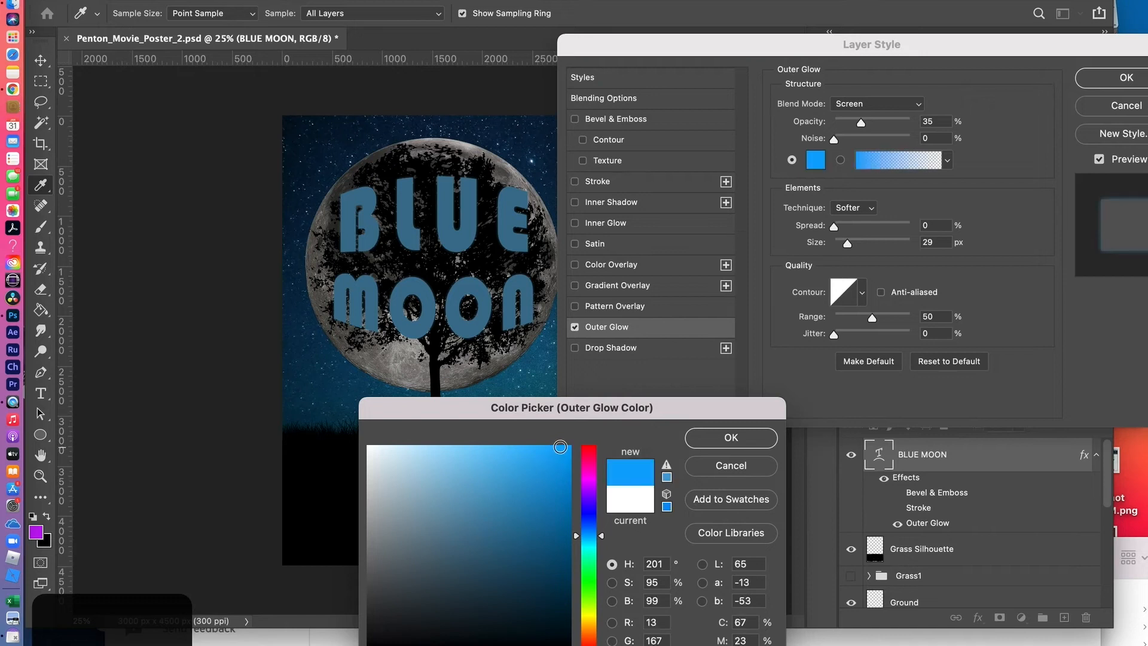
{"action": "left_click", "coordinate": [731, 437]}
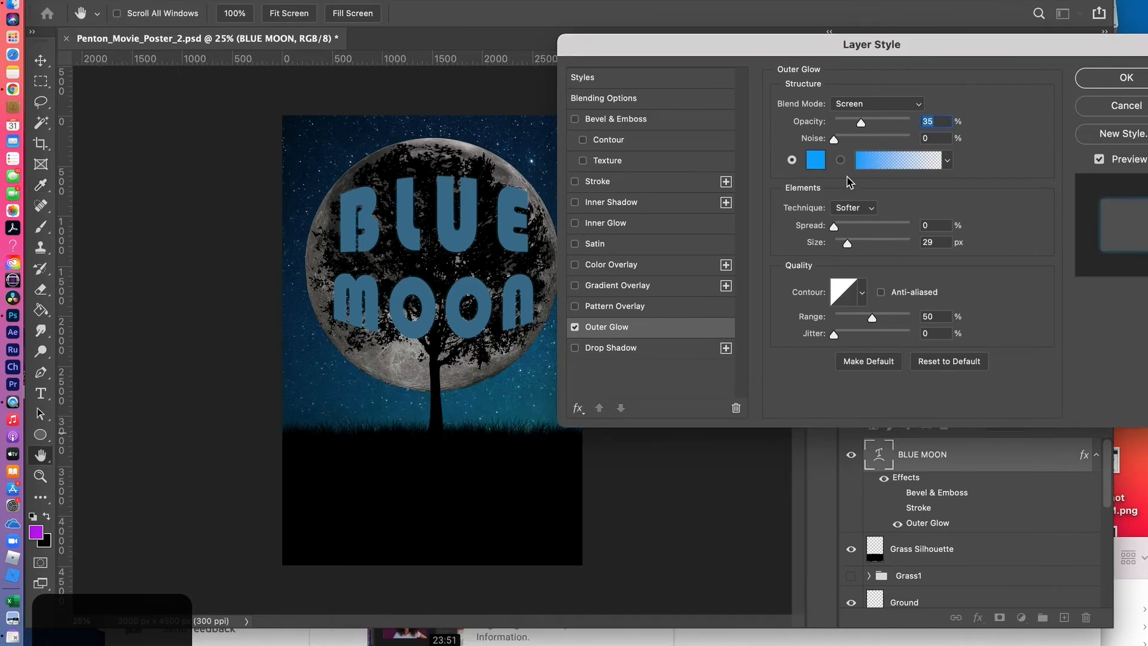
{"action": "mouse_move", "coordinate": [861, 125]}
{"action": "left_mouse_down"}
{"action": "mouse_move", "coordinate": [894, 124]}
{"action": "mouse_move", "coordinate": [883, 126]}
{"action": "left_mouse_up"}
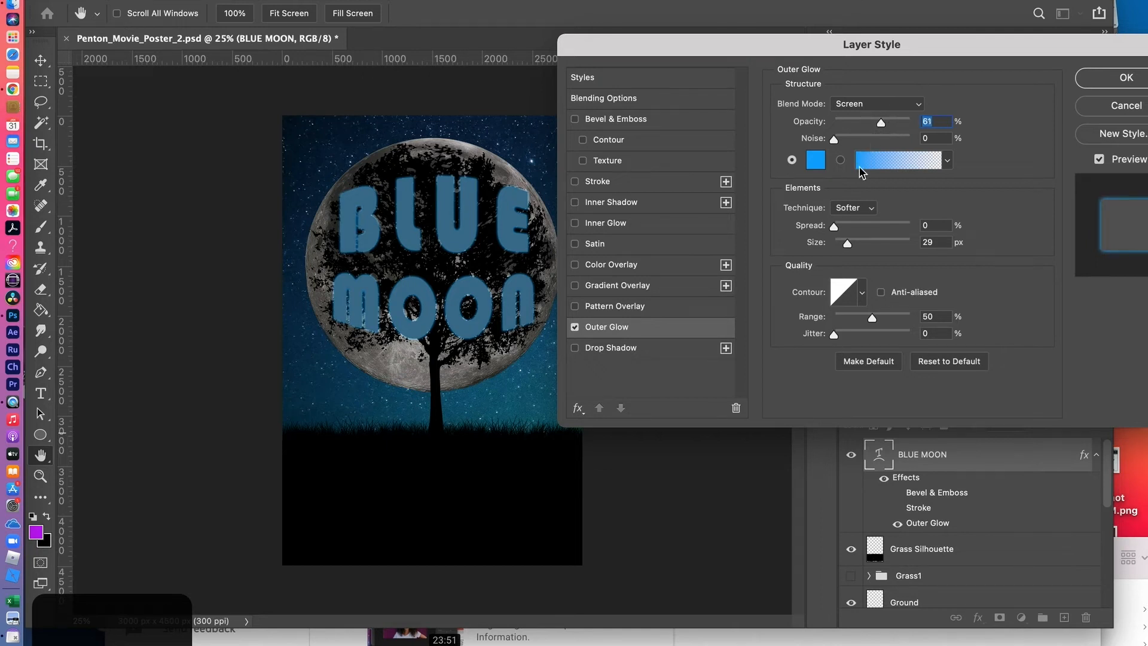
{"action": "left_click_drag", "start_coordinate": [846, 245], "coordinate": [866, 247]}
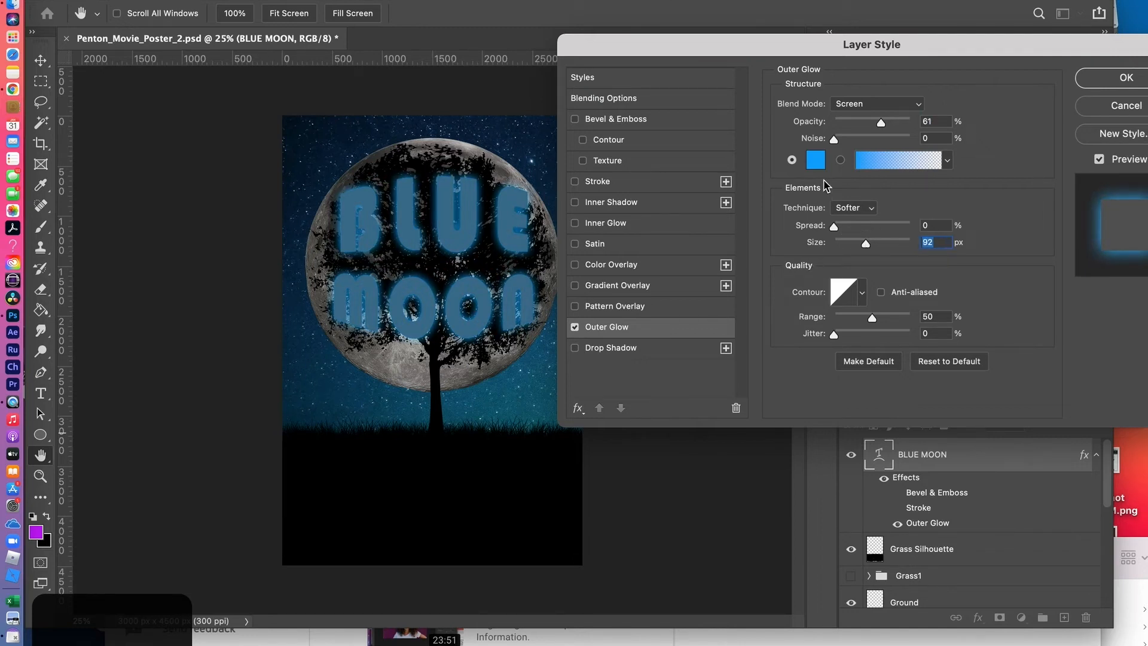
Change the outer glow to a lighter blue with 57% saturation and 97% brightness, and lower its opacity to 45%
{"action": "left_click", "coordinate": [820, 161]}
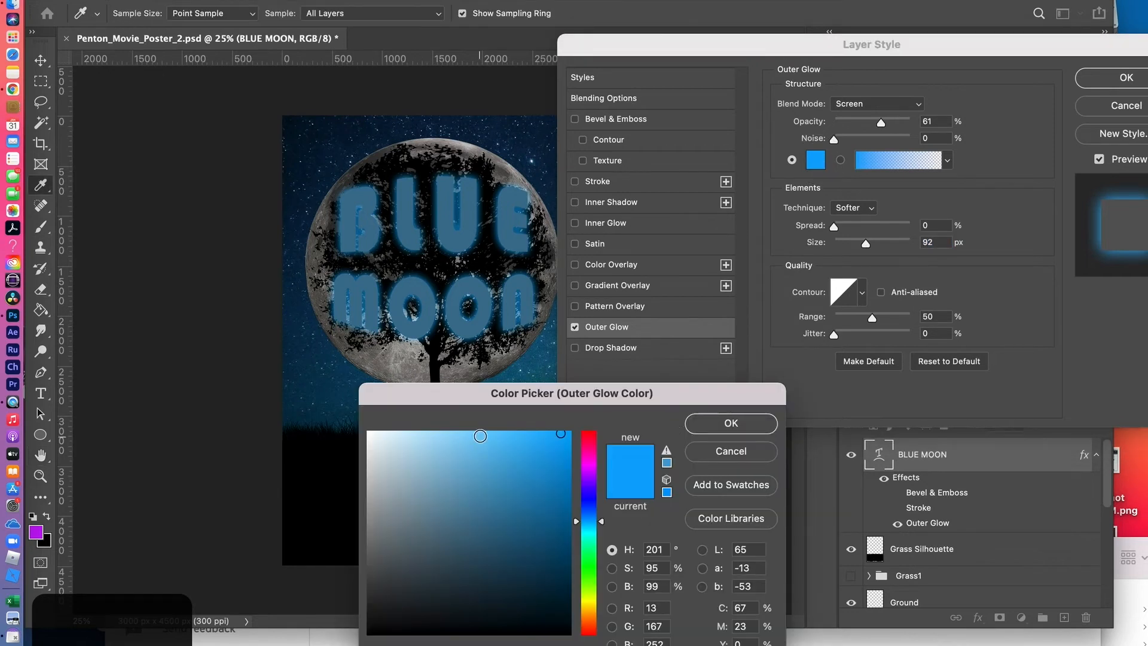
{"action": "left_click", "coordinate": [426, 433]}
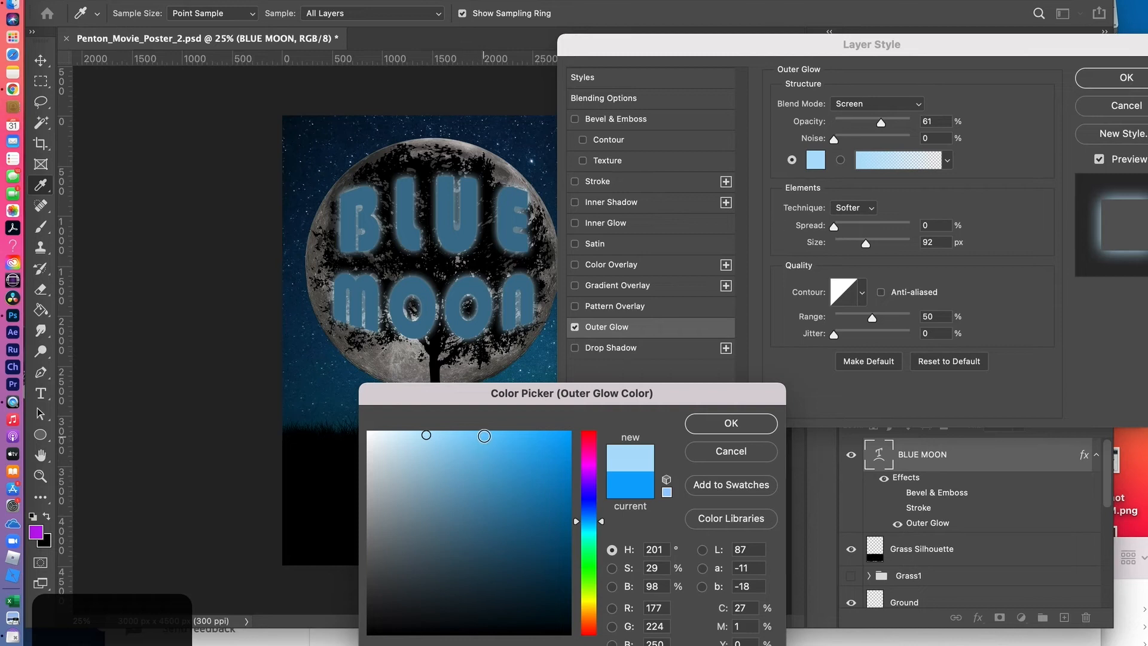
{"action": "left_click", "coordinate": [485, 436]}
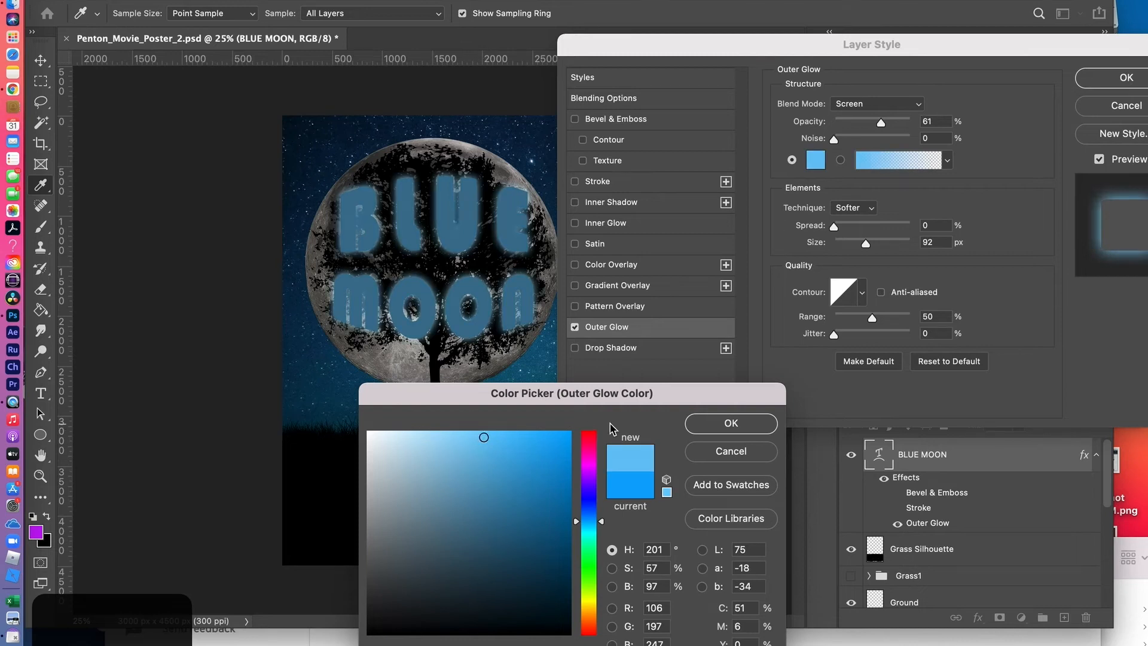
{"action": "left_click", "coordinate": [727, 423]}
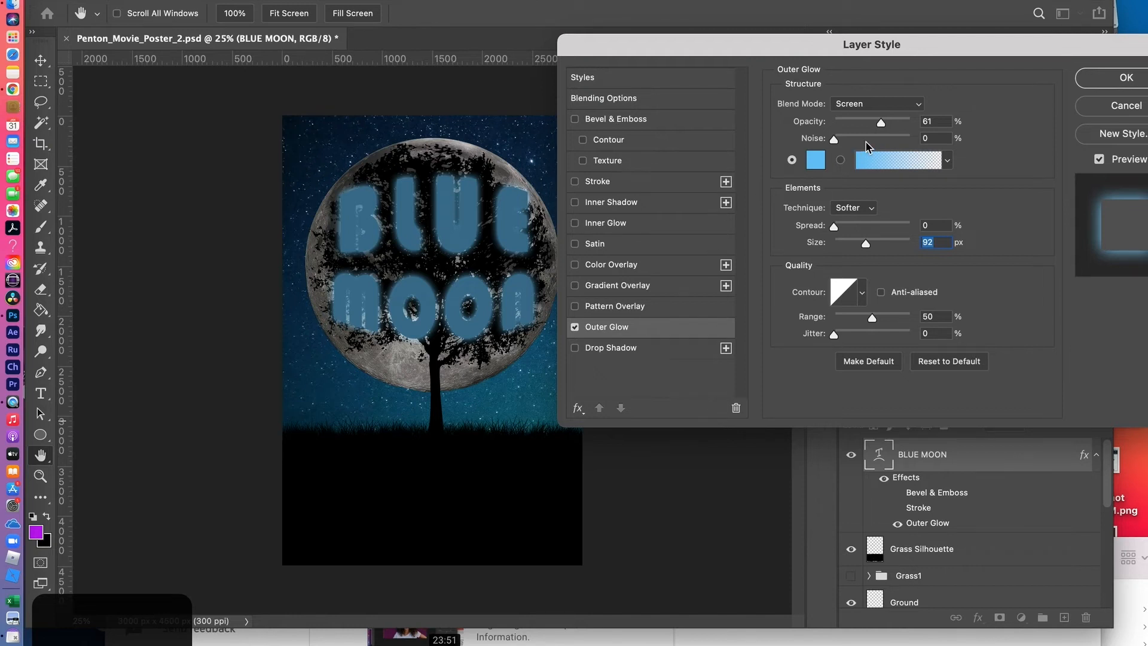
{"action": "left_click_drag", "start_coordinate": [881, 124], "coordinate": [871, 124]}
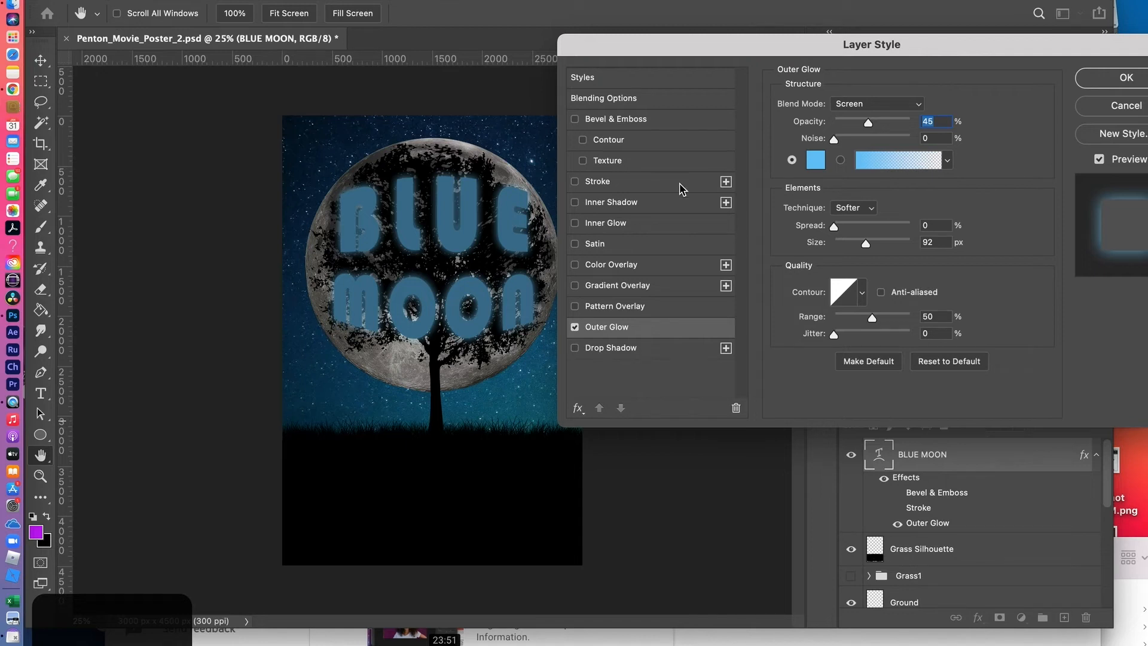
Enable Bevel & Emboss on the BLUE MOON title and give its shadow a dark blue with hue 201°, 85% saturation and 38% brightness
{"action": "left_click", "coordinate": [575, 119]}
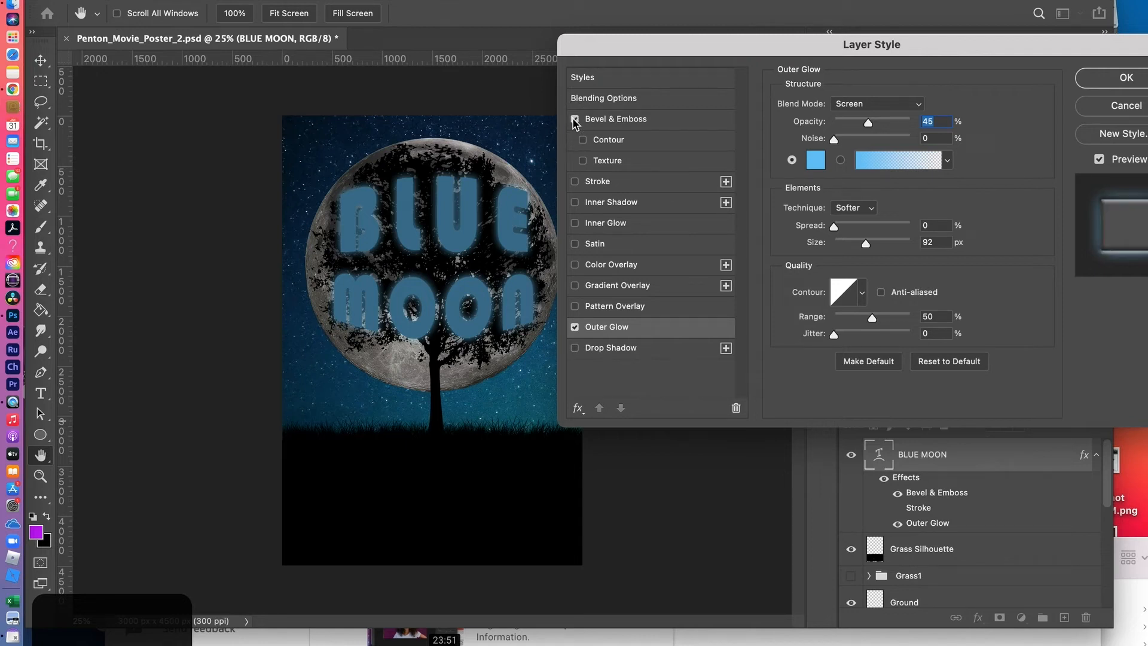
{"action": "left_click", "coordinate": [596, 122]}
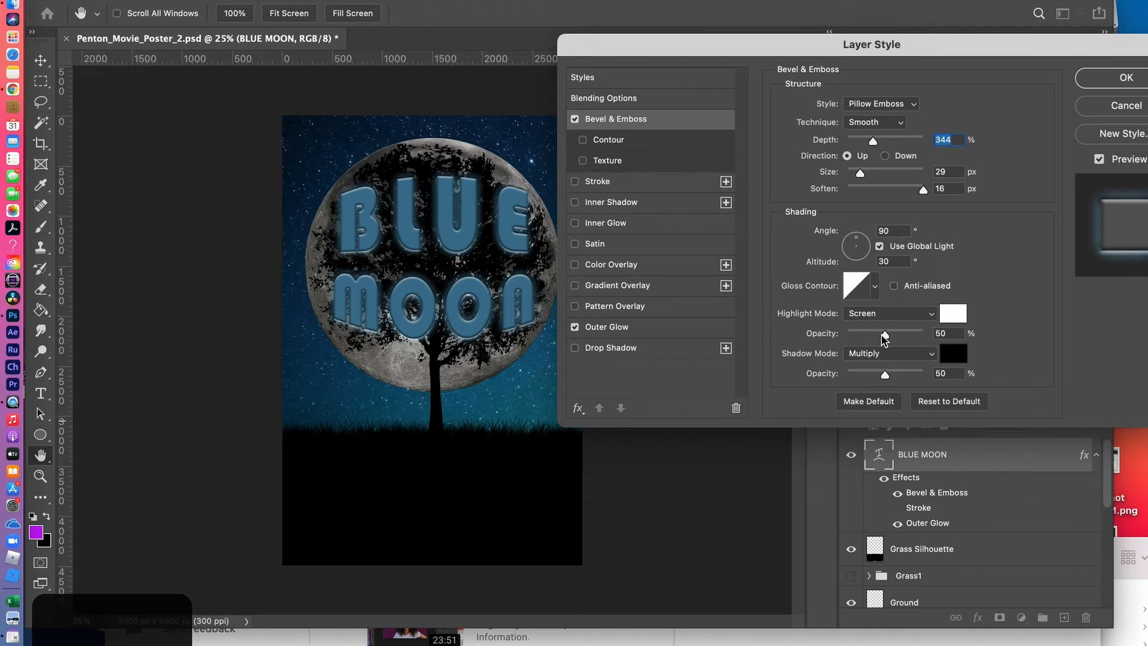
{"action": "left_click", "coordinate": [953, 355]}
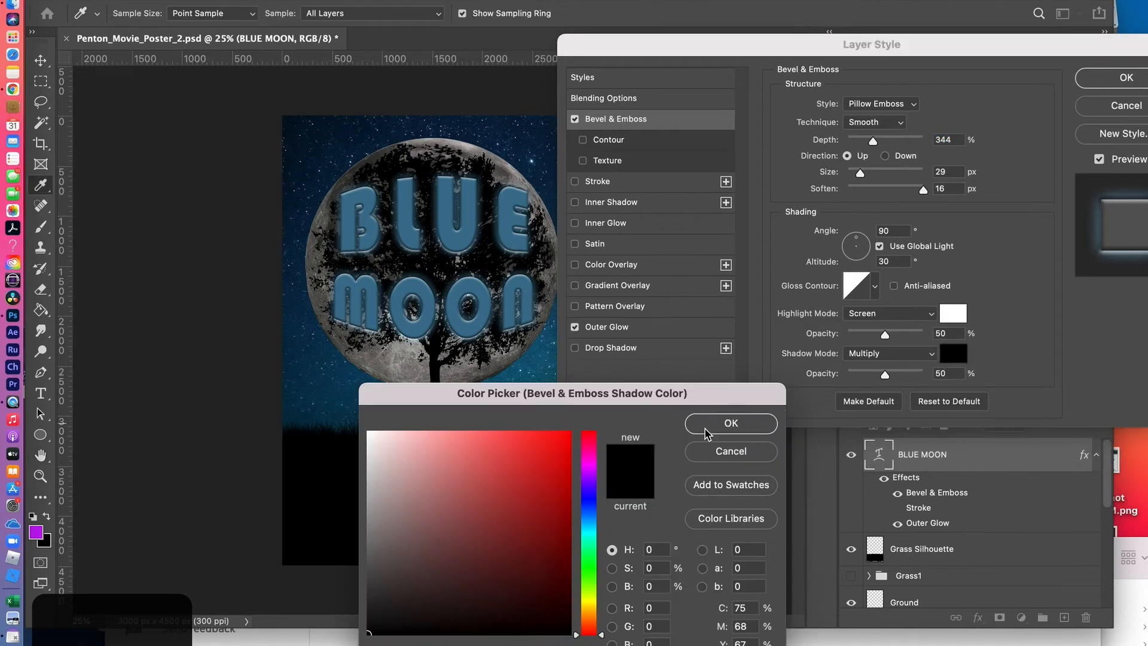
{"action": "left_click", "coordinate": [593, 514]}
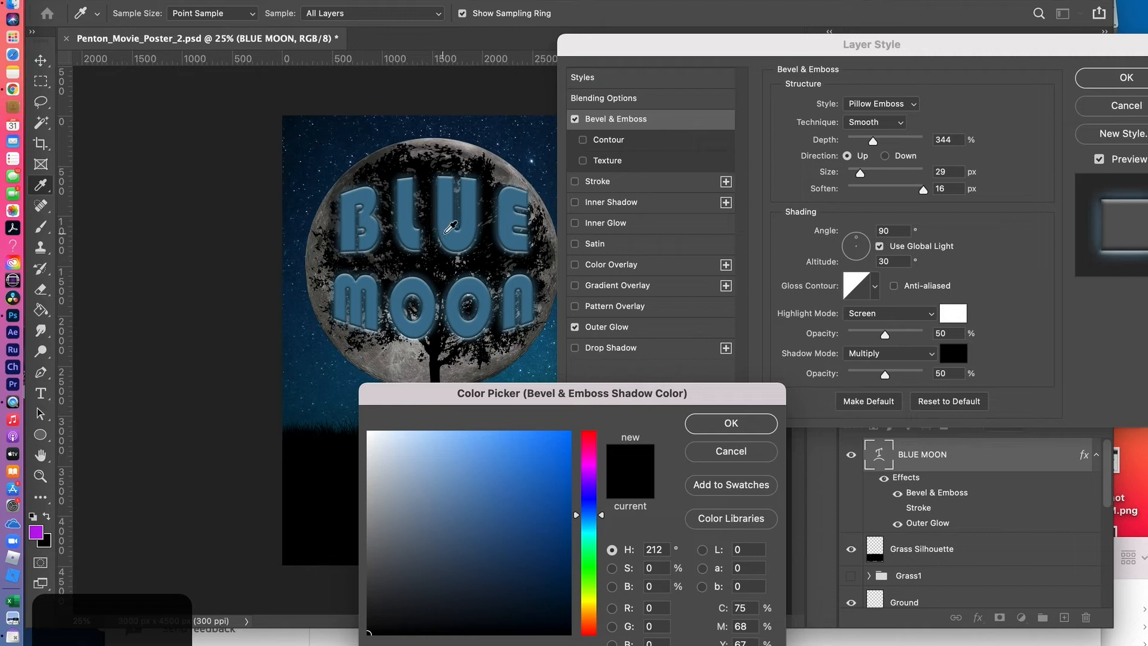
{"action": "left_click", "coordinate": [449, 238]}
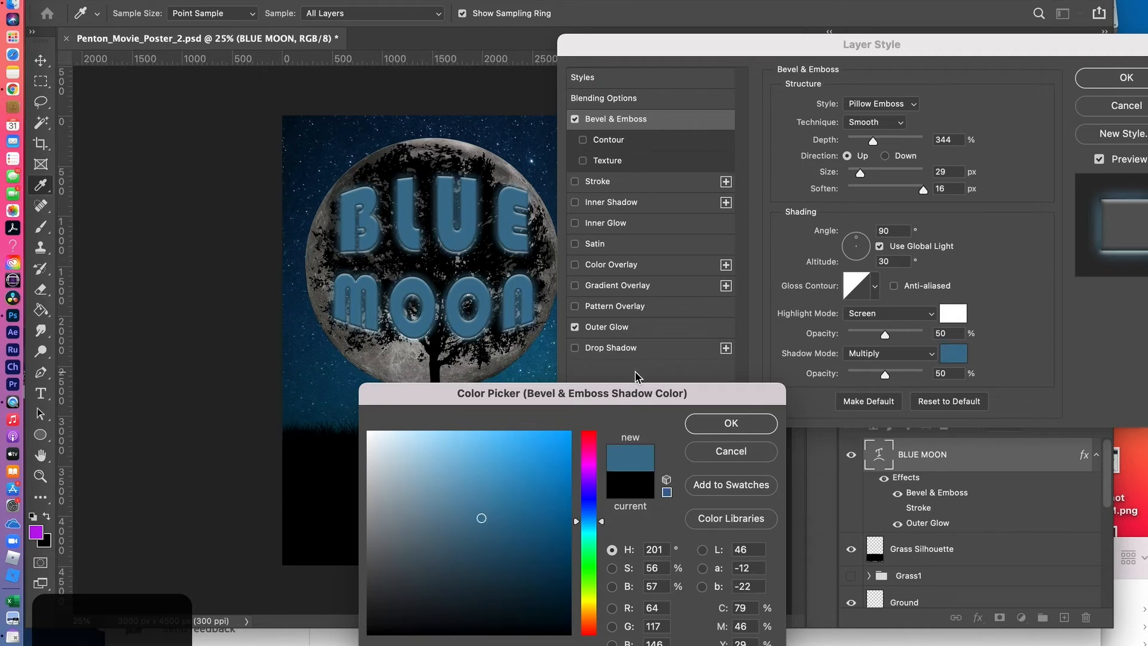
{"action": "left_click", "coordinate": [510, 564]}
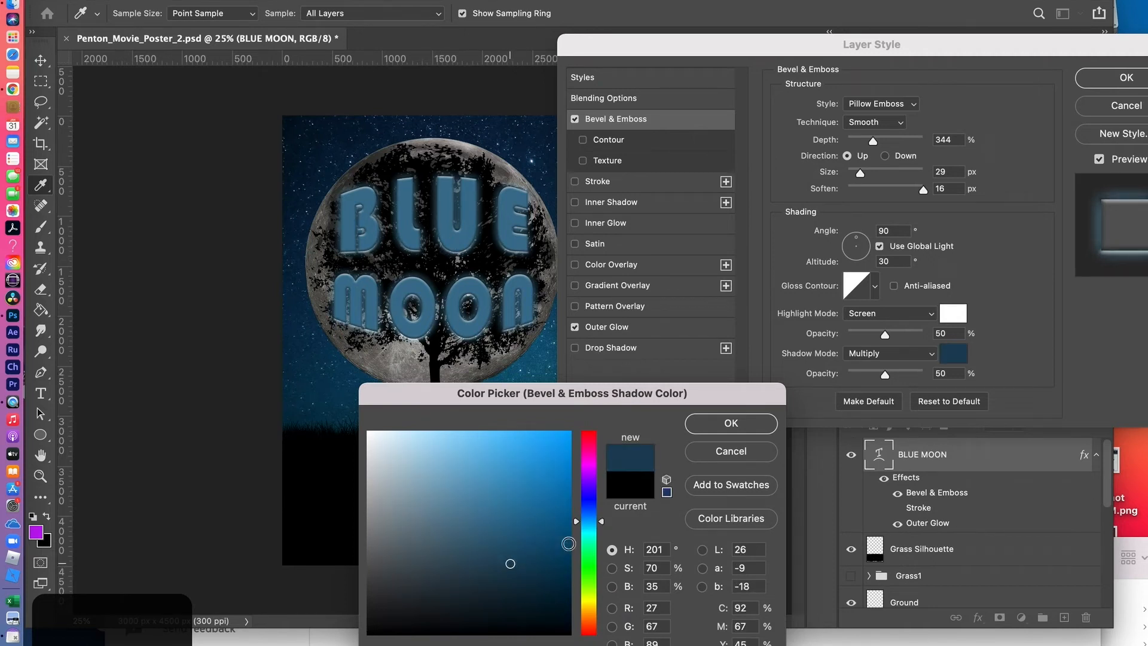
{"action": "left_click", "coordinate": [540, 556]}
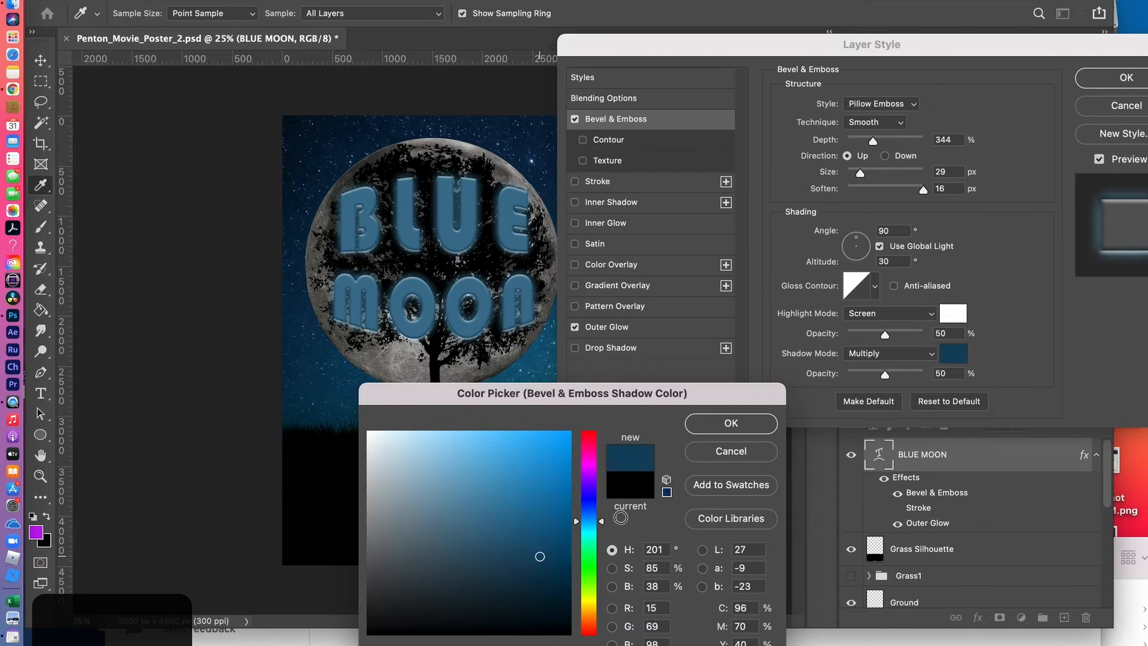
{"action": "left_click", "coordinate": [732, 424]}
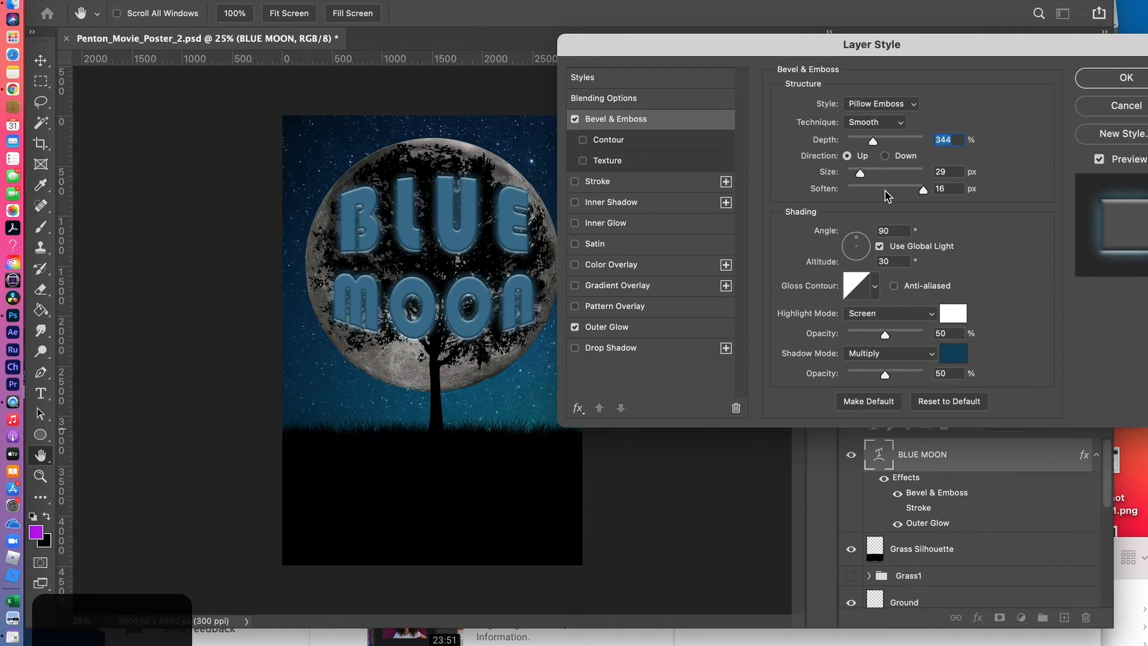
Set the title's bevel size to 111 px, highlight opacity to 31% and shadow opacity to 36%, and change the layer's blend mode to Lighten
{"action": "left_click_drag", "start_coordinate": [859, 174], "coordinate": [887, 177]}
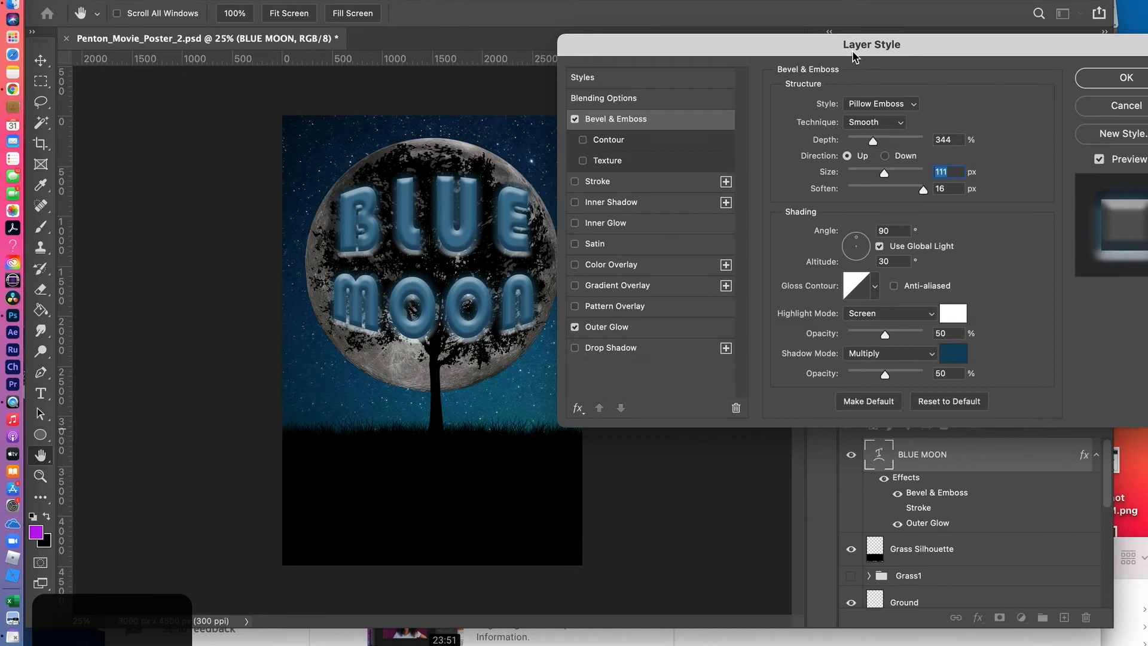
{"action": "left_click_drag", "start_coordinate": [850, 49], "coordinate": [815, 48]}
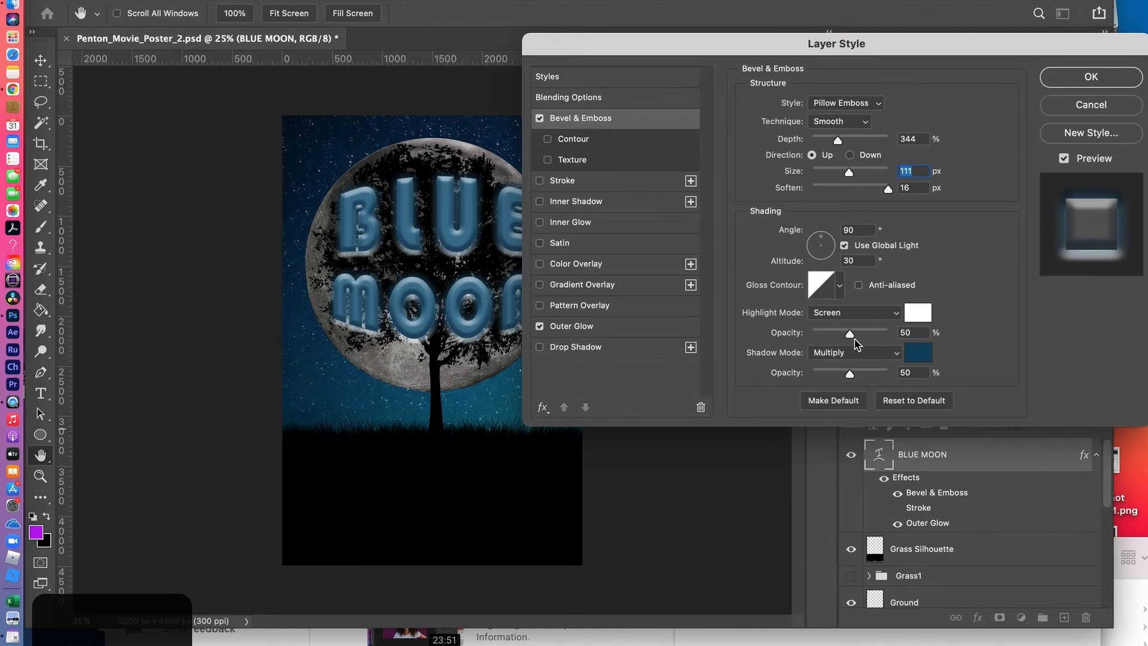
{"action": "left_click_drag", "start_coordinate": [850, 335], "coordinate": [841, 378]}
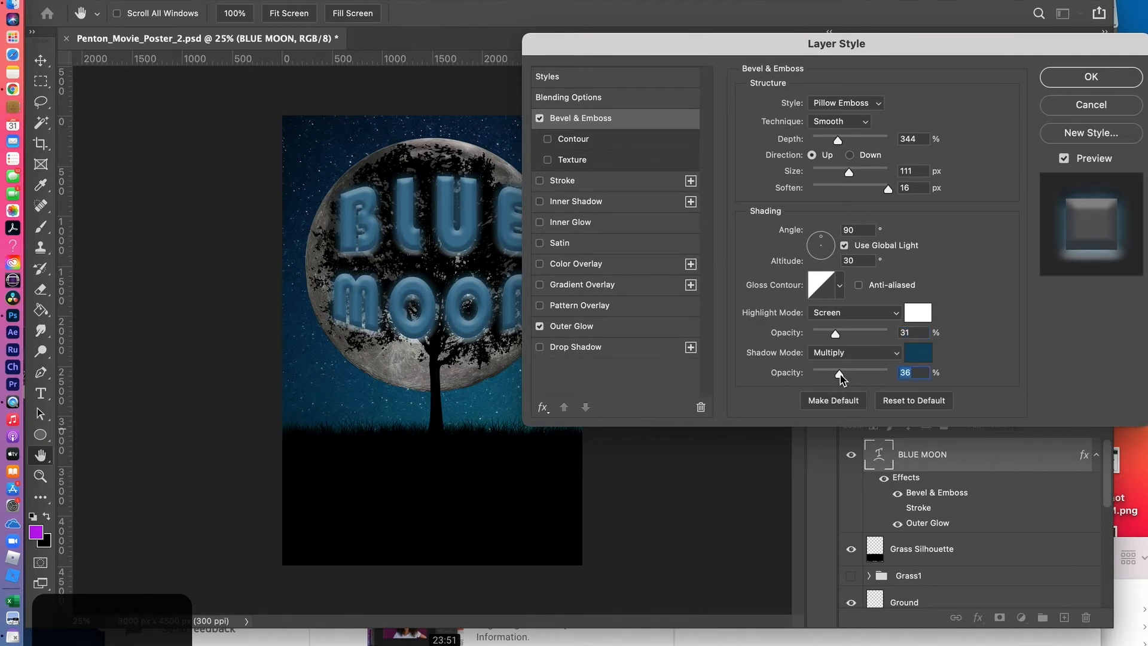
{"action": "left_click", "coordinate": [1091, 78]}
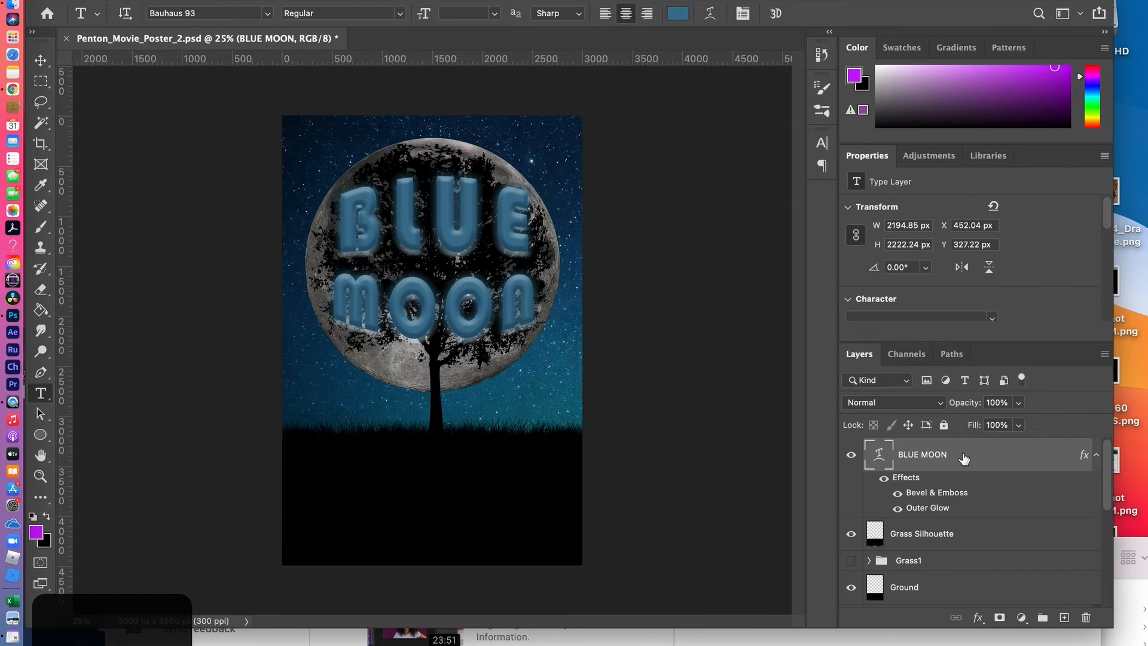
{"action": "left_click", "coordinate": [941, 406]}
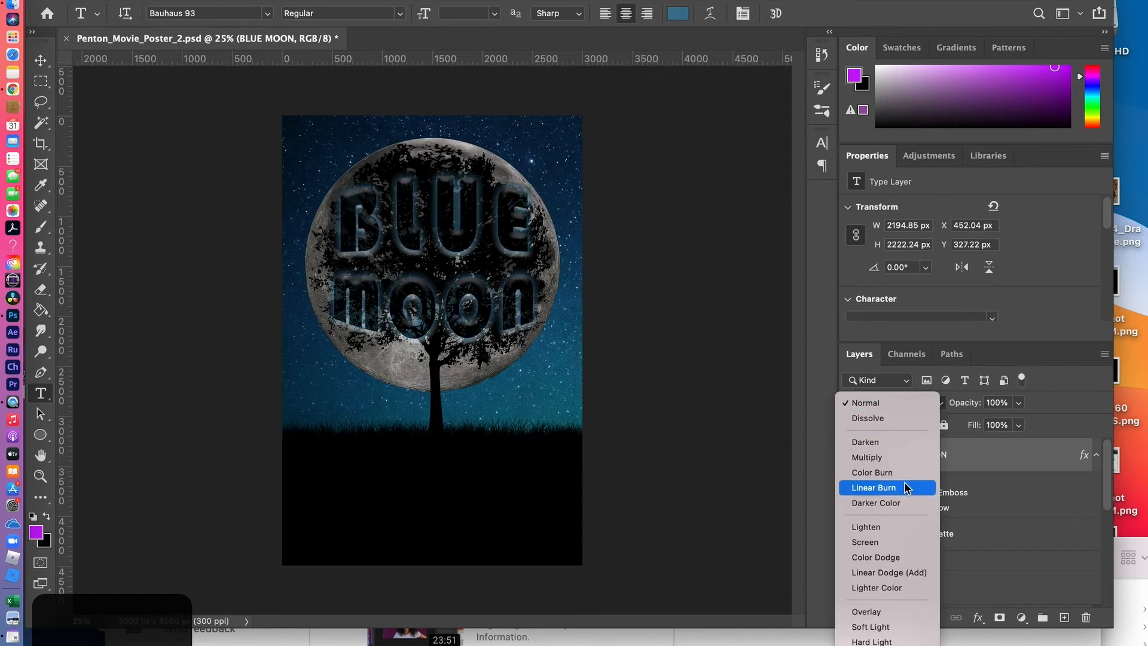
{"action": "left_click", "coordinate": [893, 532]}
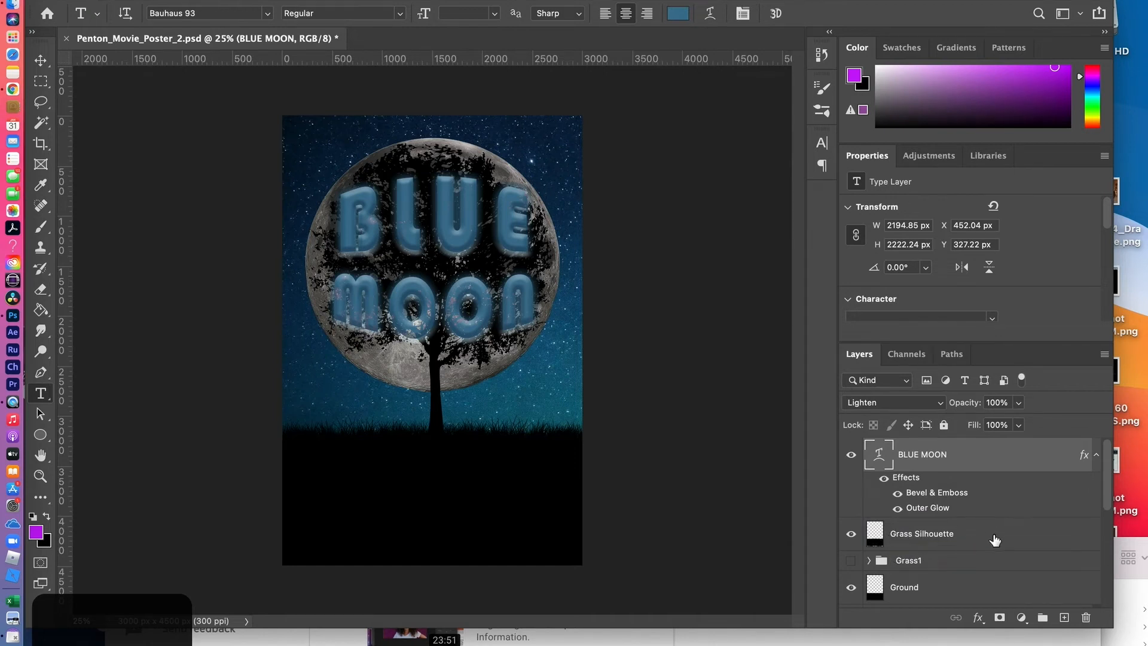
Start a Curves adjustment on the Moon layer and move the Blue channel's white point to input 81, output 255
{"action": "scroll", "coordinate": [1017, 545], "scroll_direction": "down", "scroll_amount": 5}
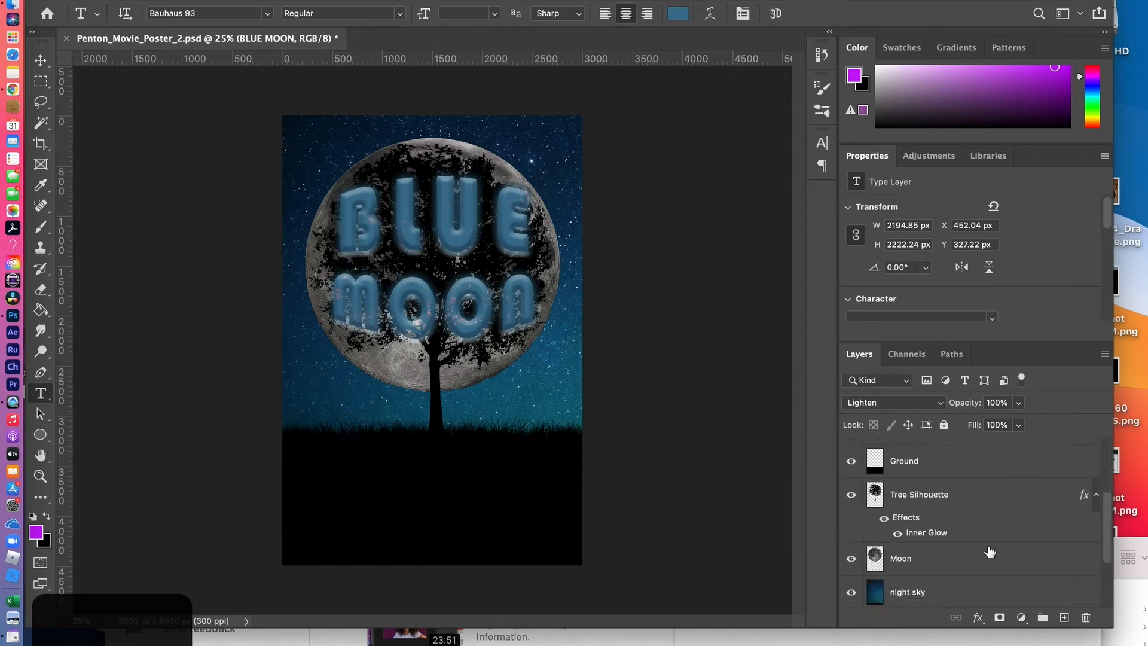
{"action": "left_click", "coordinate": [912, 563]}
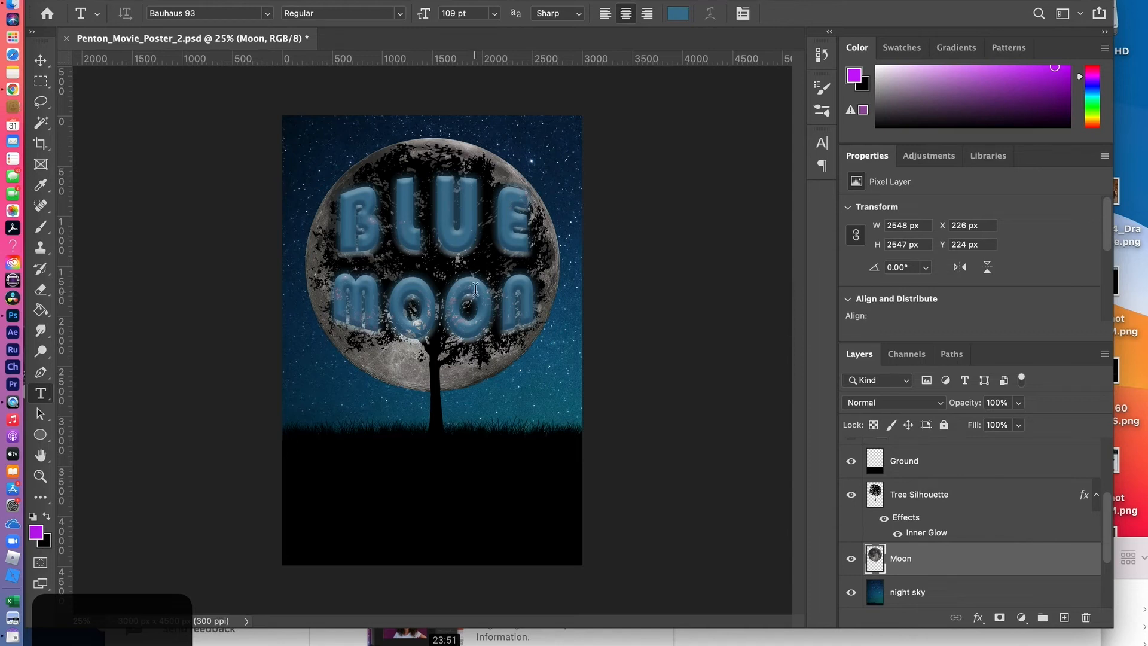
{"action": "left_click", "coordinate": [189, 0]}
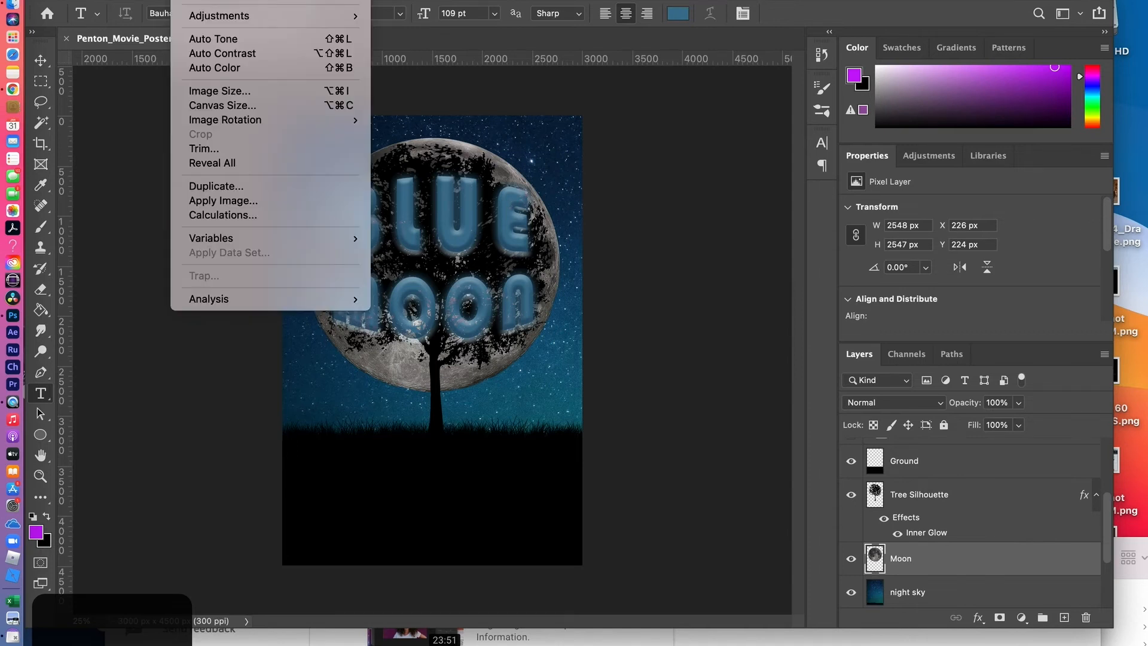
{"action": "mouse_move", "coordinate": [197, 15]}
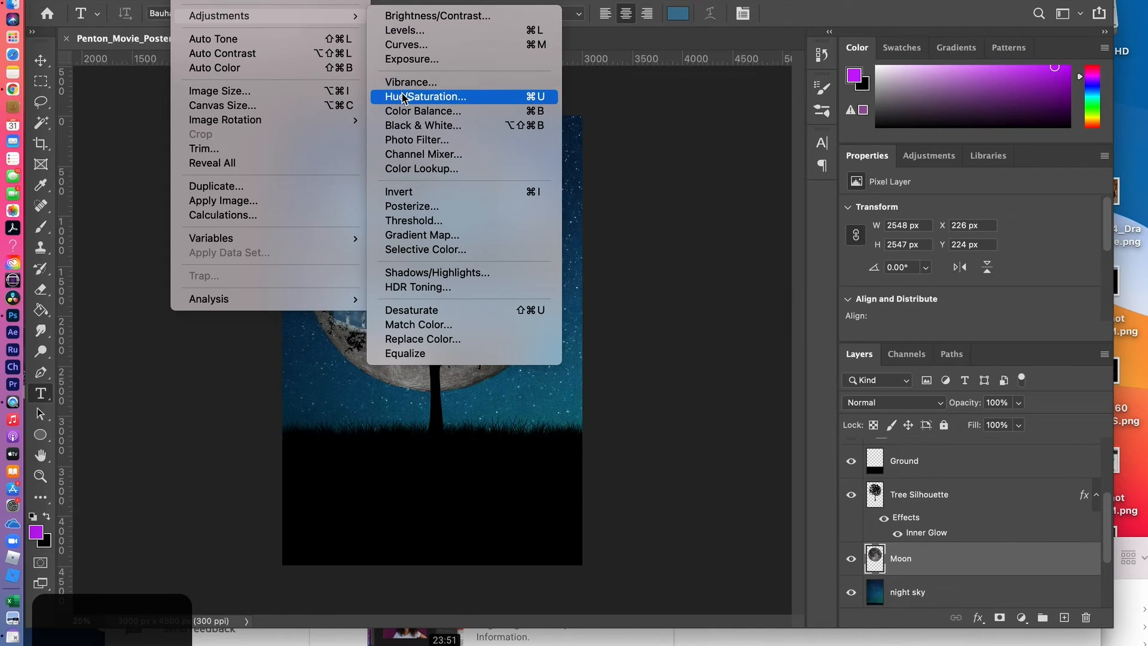
{"action": "left_click", "coordinate": [404, 45]}
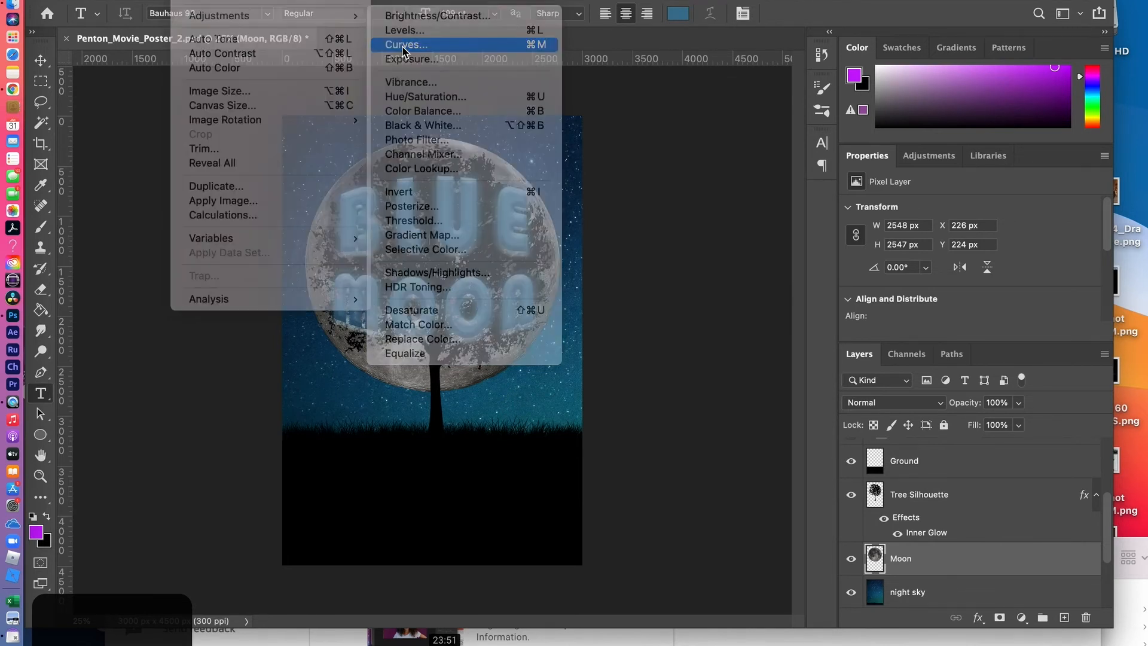
{"action": "left_click_drag", "start_coordinate": [488, 96], "coordinate": [791, 99]}
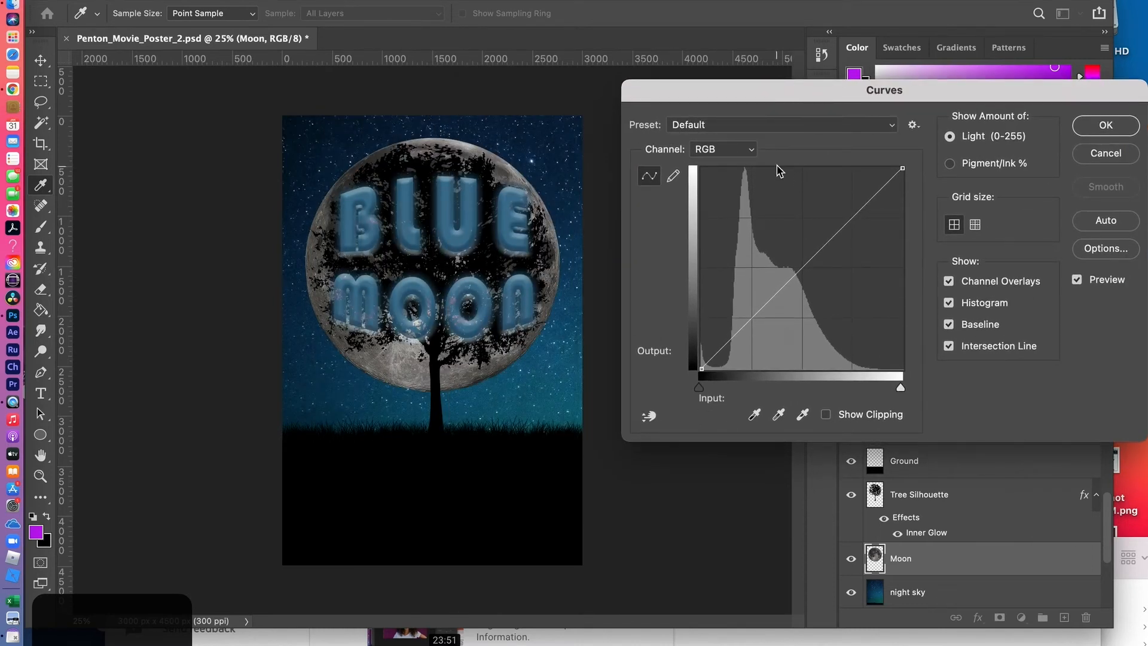
{"action": "left_click", "coordinate": [748, 151]}
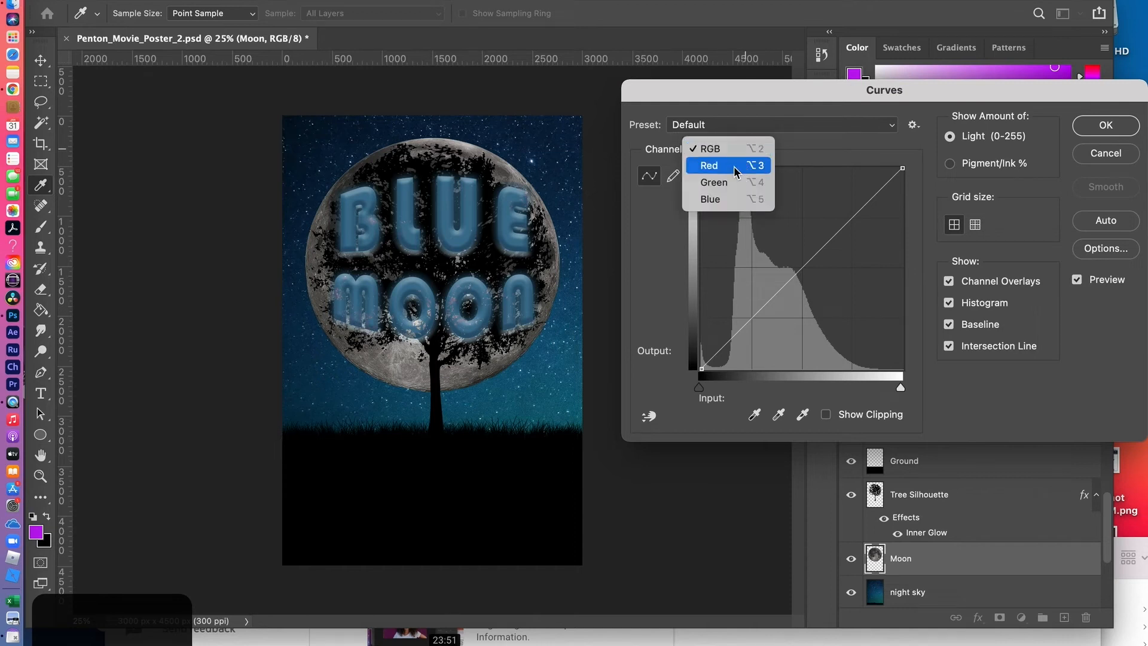
{"action": "left_click", "coordinate": [723, 194]}
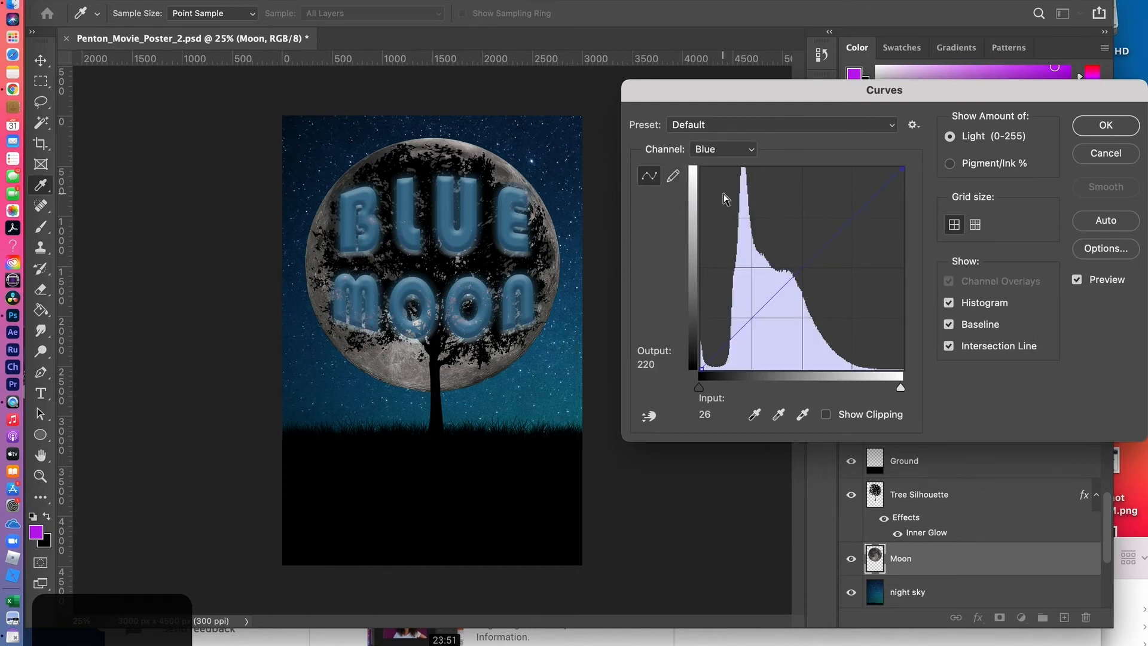
{"action": "left_click", "coordinate": [901, 169]}
{"action": "left_click_drag", "start_coordinate": [857, 164], "coordinate": [826, 167]}
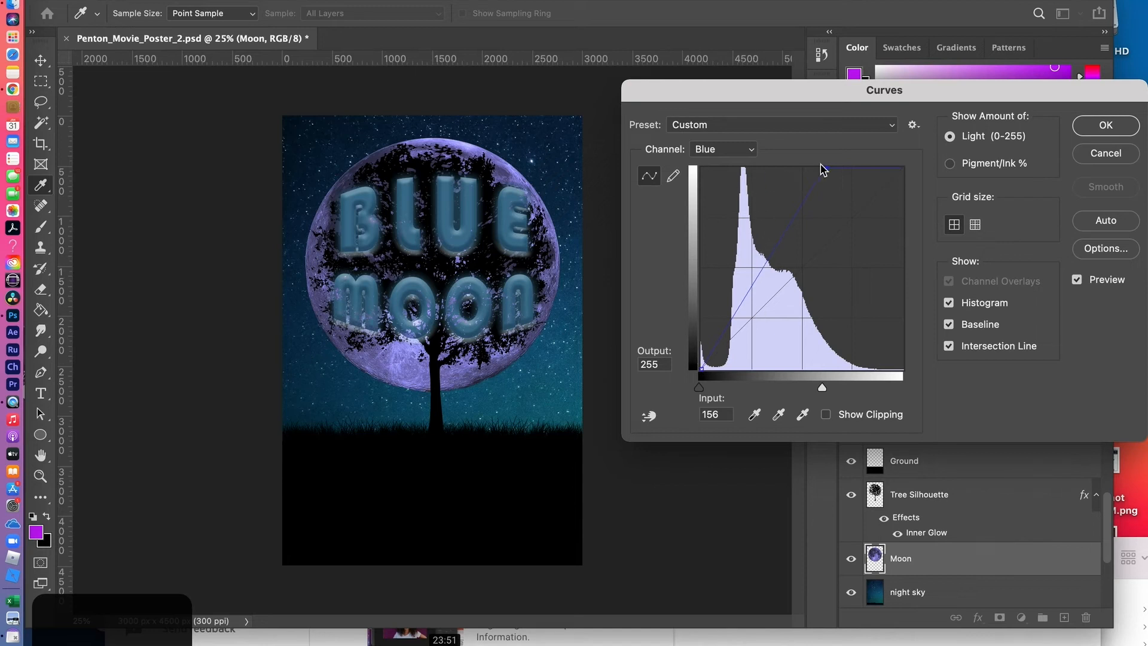
{"action": "left_click_drag", "start_coordinate": [820, 166], "coordinate": [767, 168]}
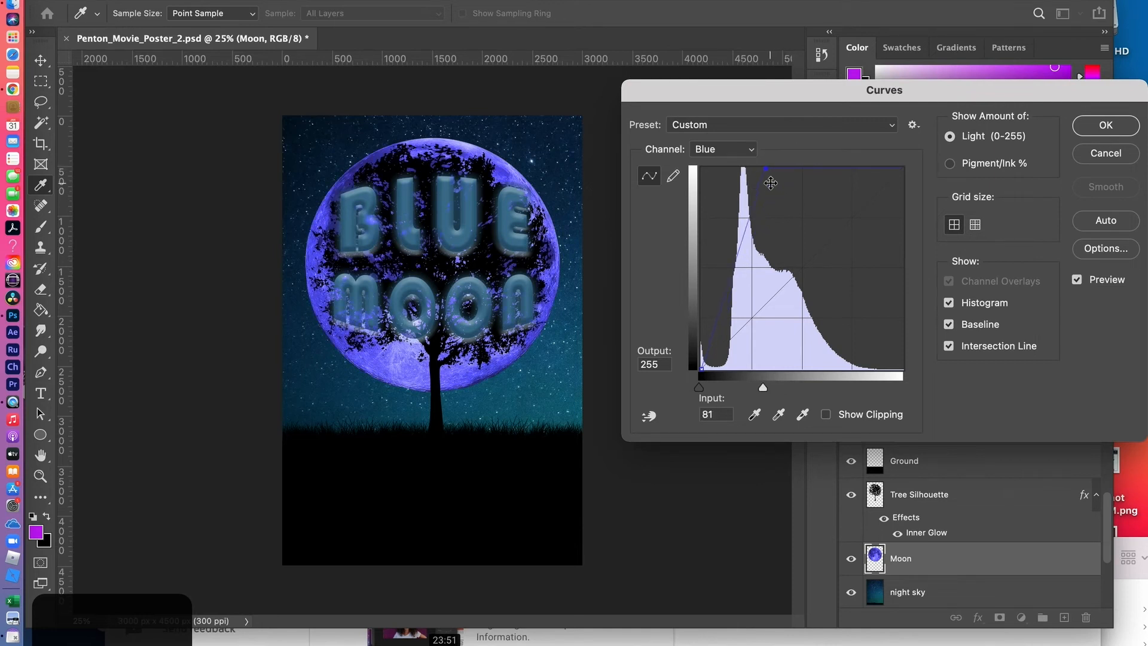
Lower the Moon's Red curve to output 177 at its highlight end, shift its black point close to the highlights, and apply the Curves adjustment
{"action": "left_click", "coordinate": [751, 149]}
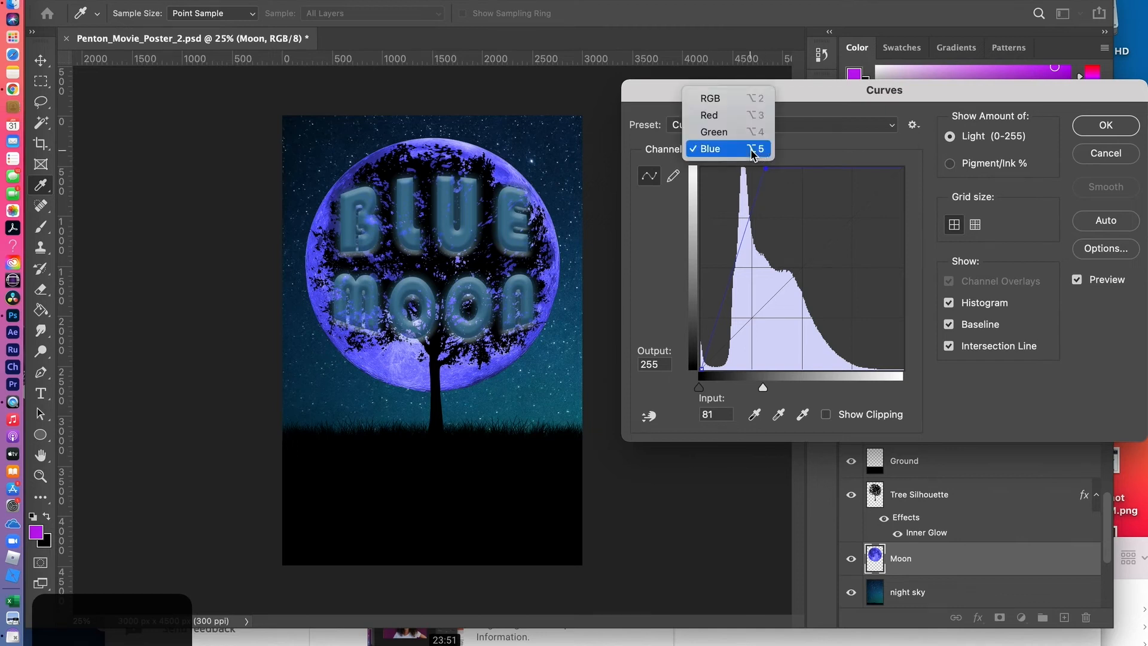
{"action": "left_click", "coordinate": [741, 115]}
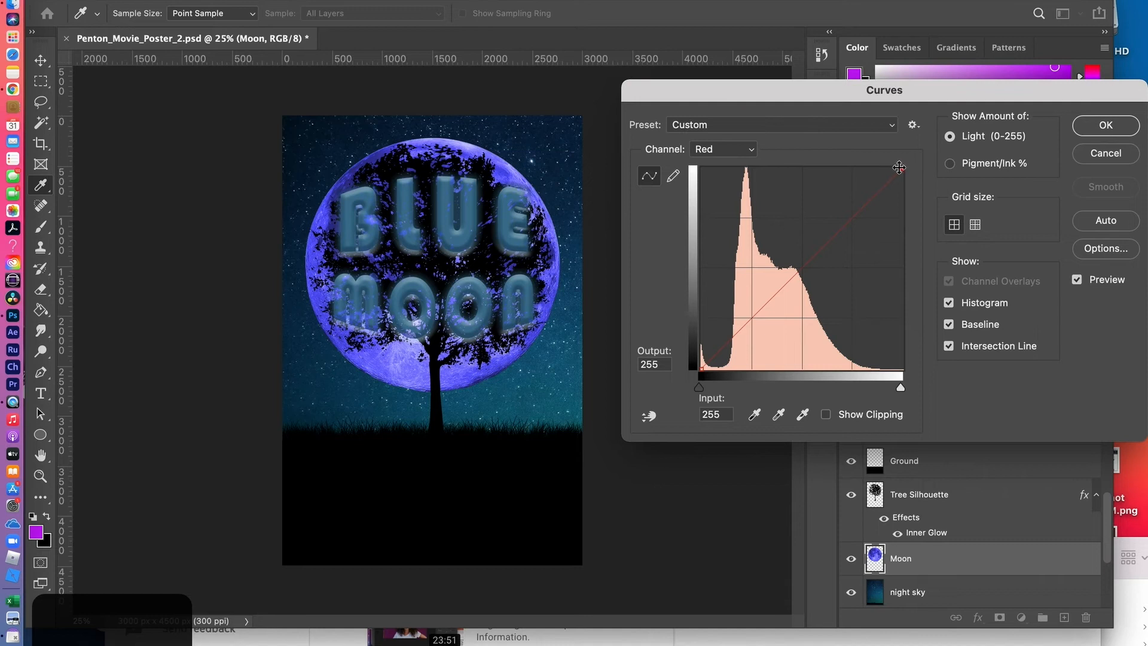
{"action": "left_click_drag", "start_coordinate": [901, 168], "coordinate": [907, 233]}
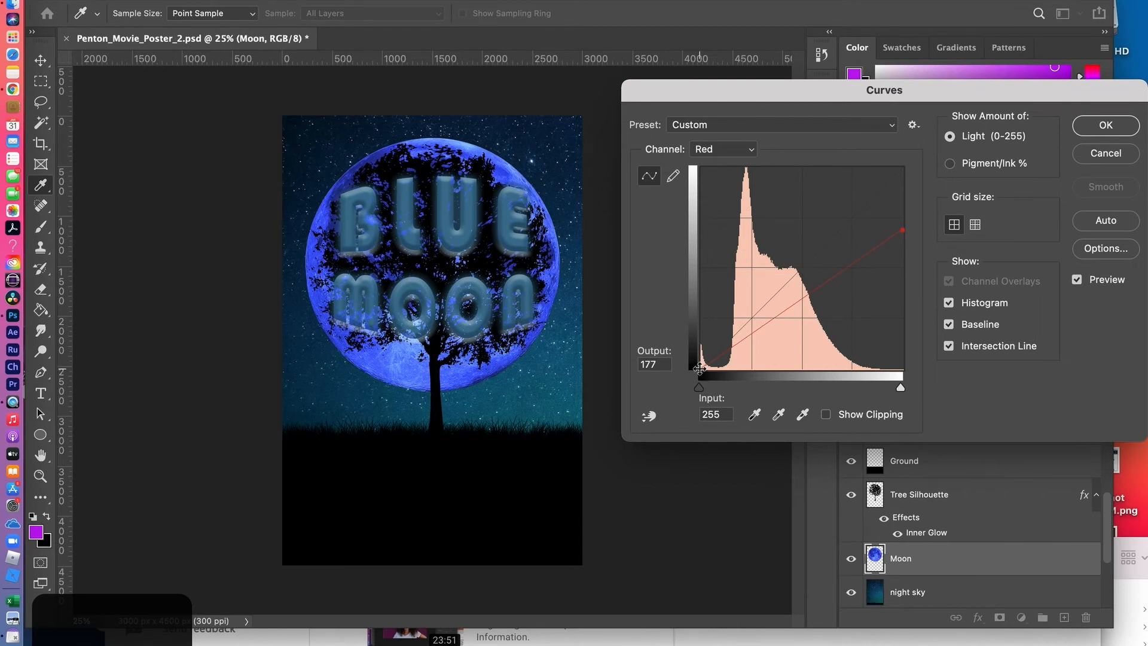
{"action": "left_click_drag", "start_coordinate": [699, 369], "coordinate": [739, 369]}
{"action": "left_click_drag", "start_coordinate": [739, 369], "coordinate": [758, 370]}
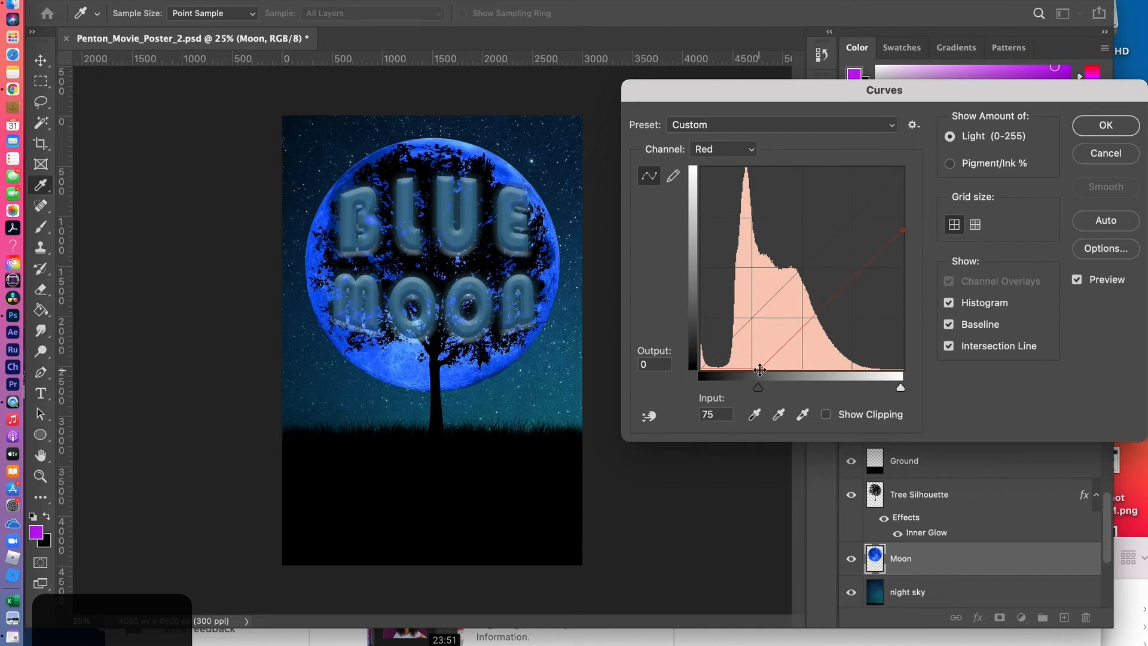
{"action": "left_click_drag", "start_coordinate": [762, 369], "coordinate": [794, 367]}
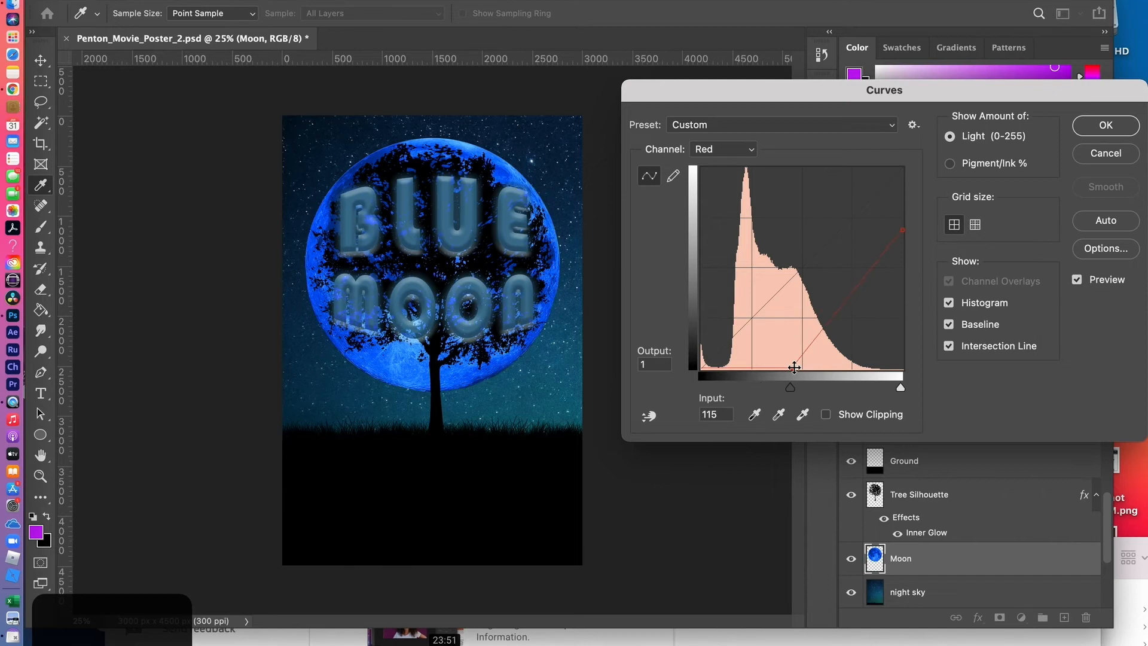
{"action": "left_click_drag", "start_coordinate": [794, 369], "coordinate": [824, 365]}
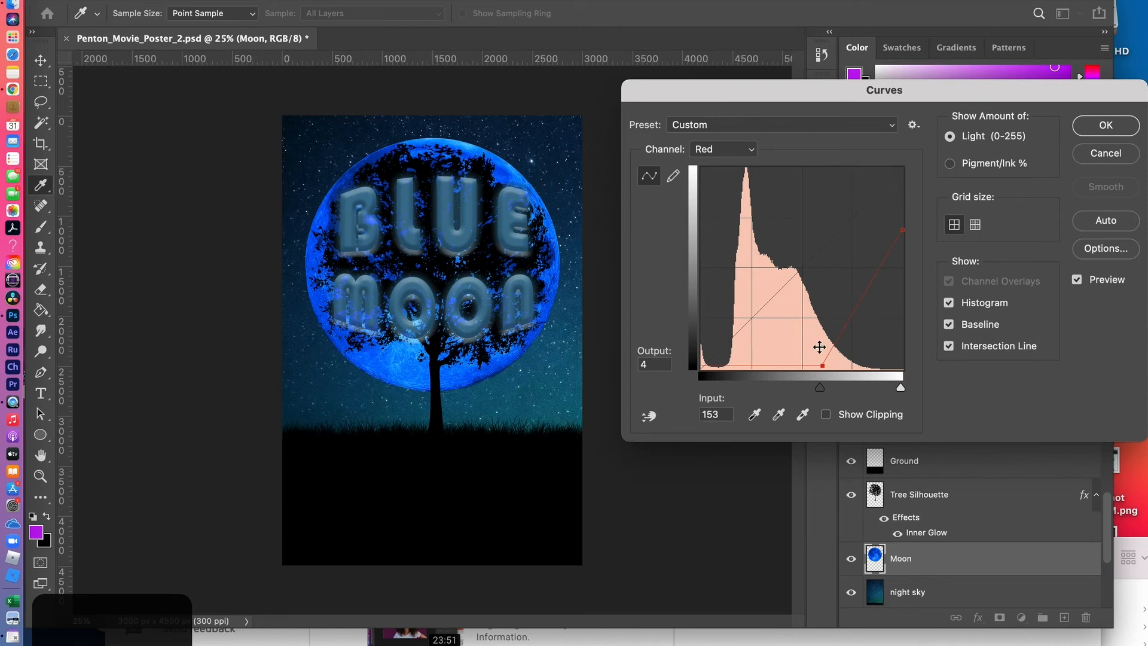
{"action": "left_click_drag", "start_coordinate": [823, 366], "coordinate": [862, 365]}
{"action": "left_click_drag", "start_coordinate": [862, 365], "coordinate": [879, 366]}
{"action": "left_click_drag", "start_coordinate": [879, 367], "coordinate": [891, 367]}
{"action": "left_click", "coordinate": [1106, 125]}
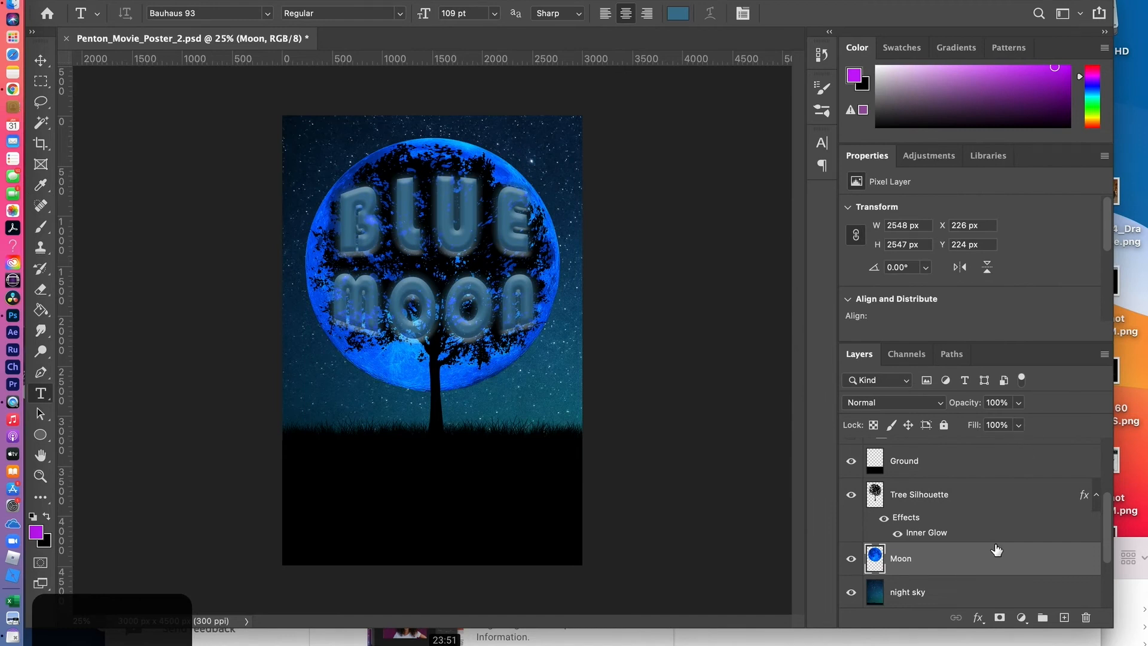
Start a Hue/Saturation adjustment on the night sky layer and shift its hue to +24
{"action": "scroll", "coordinate": [994, 548], "scroll_direction": "down", "scroll_amount": 1}
{"action": "left_click", "coordinate": [941, 559]}
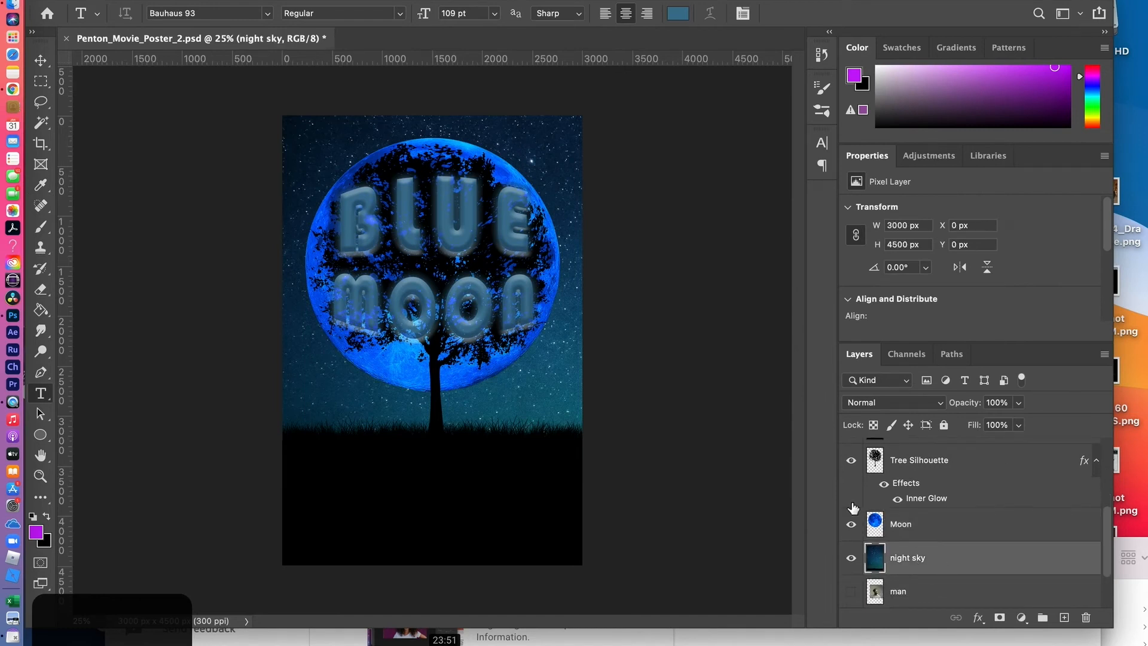
{"action": "left_click", "coordinate": [186, 0]}
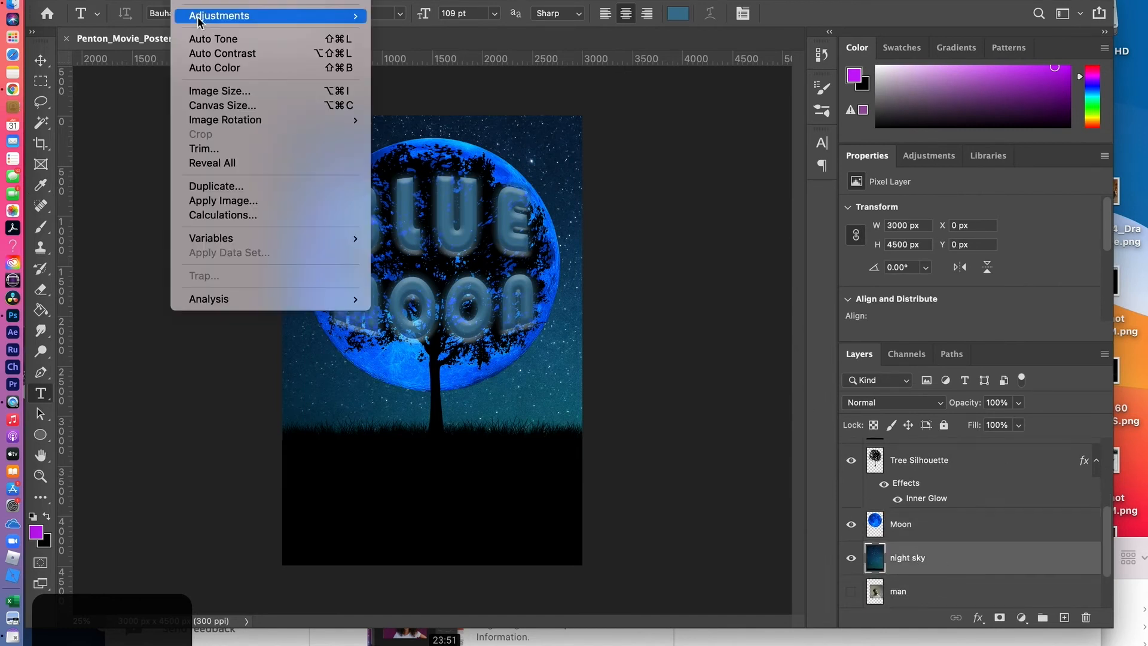
{"action": "mouse_move", "coordinate": [200, 19]}
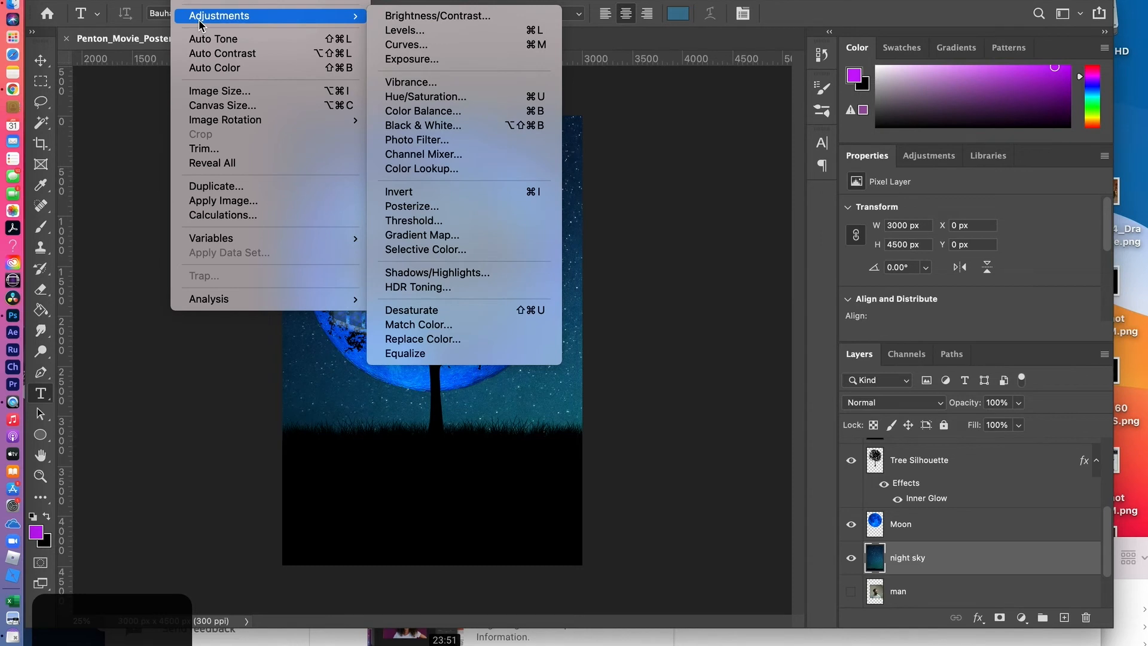
{"action": "left_click", "coordinate": [420, 97]}
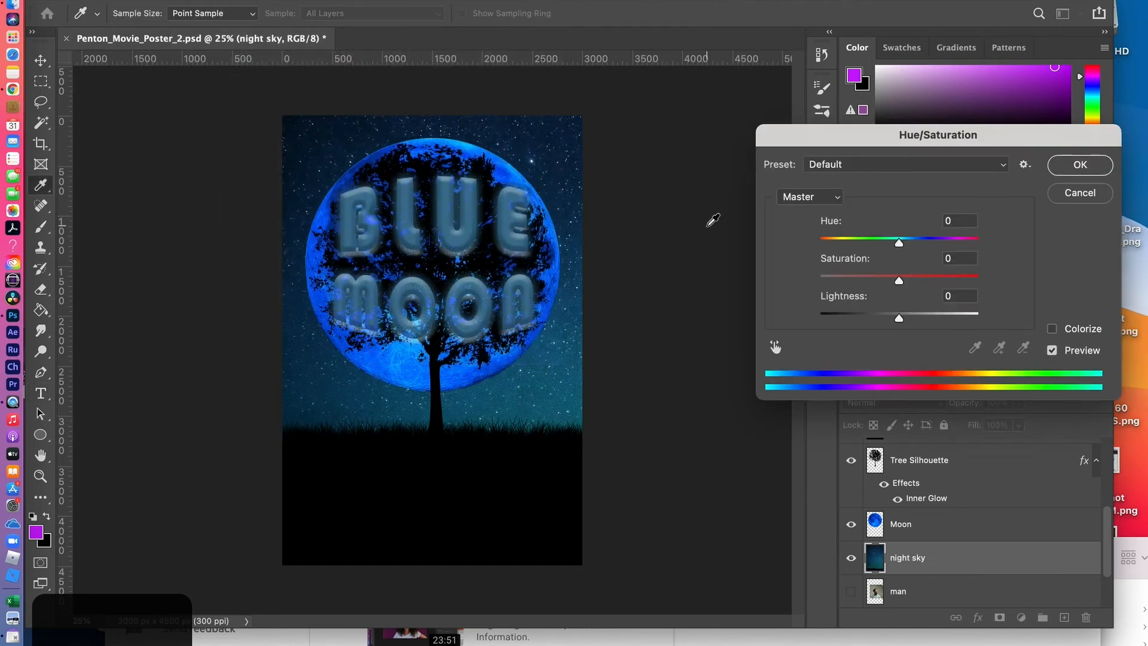
{"action": "left_click_drag", "start_coordinate": [899, 242], "coordinate": [912, 243]}
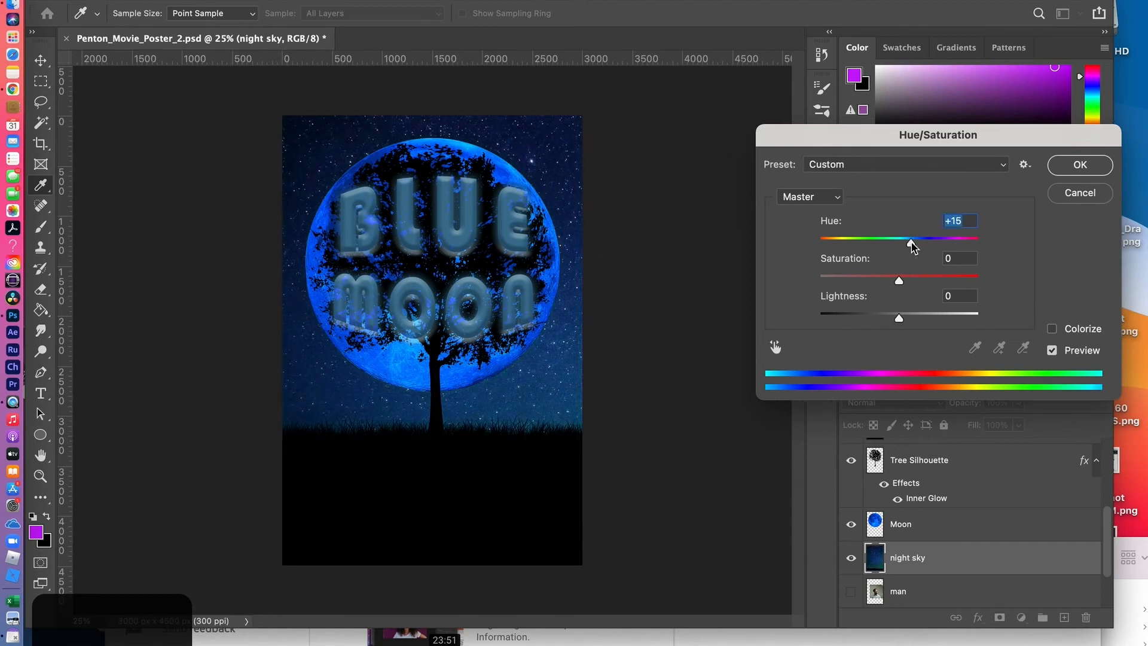
{"action": "left_click_drag", "start_coordinate": [908, 244], "coordinate": [918, 244]}
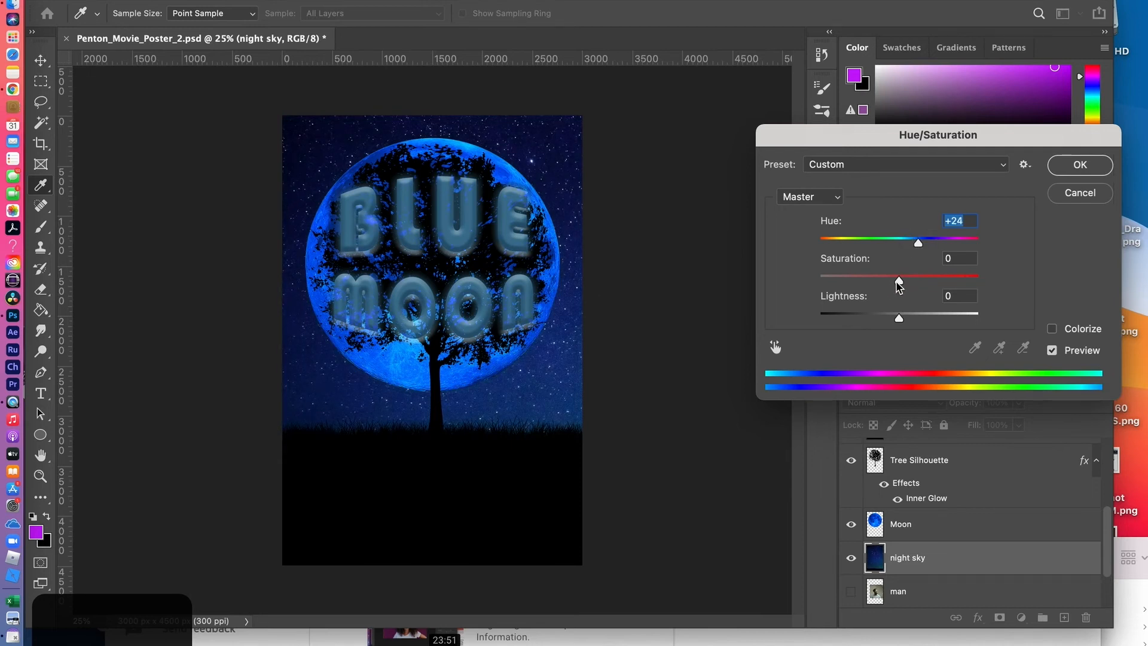
Set the night sky's hue to +11, saturation to +73 and lightness to +10, and apply the Hue/Saturation adjustment
{"action": "left_click_drag", "start_coordinate": [899, 284], "coordinate": [918, 286]}
{"action": "left_click_drag", "start_coordinate": [920, 244], "coordinate": [938, 284]}
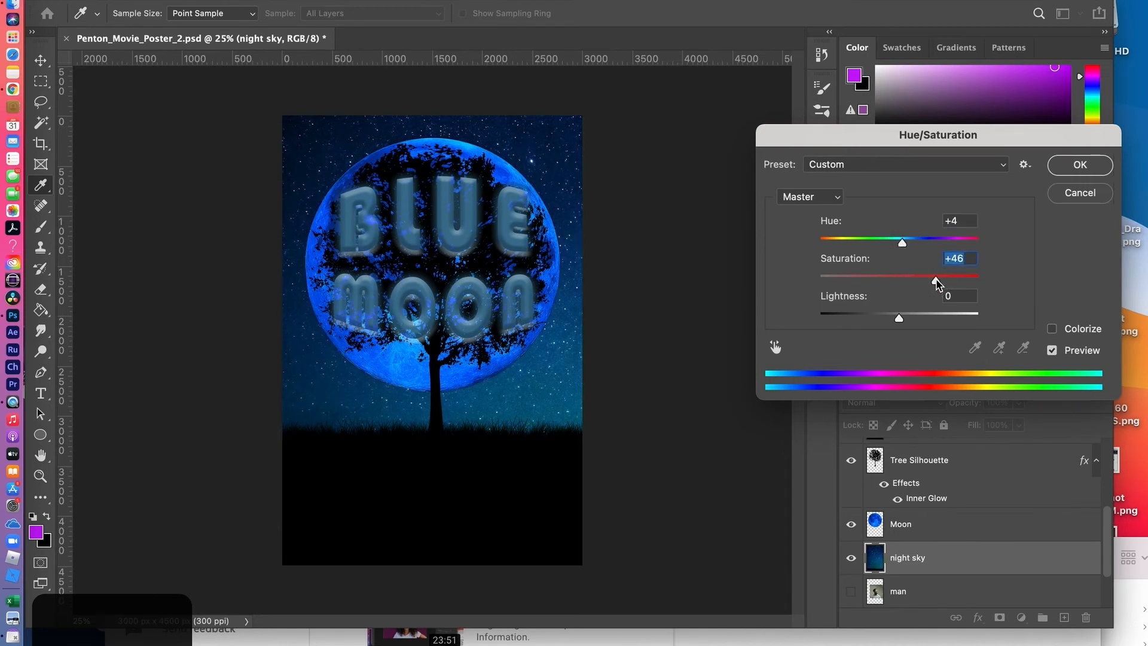
{"action": "left_click_drag", "start_coordinate": [938, 284], "coordinate": [958, 281]}
{"action": "left_click_drag", "start_coordinate": [902, 246], "coordinate": [908, 244]}
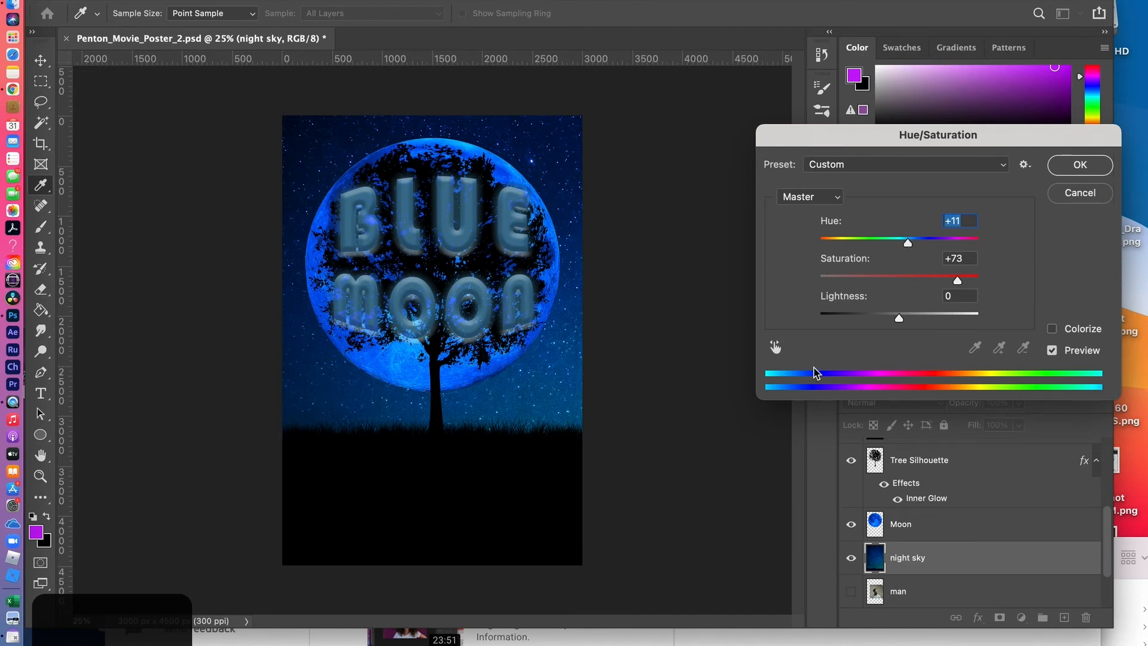
{"action": "left_click_drag", "start_coordinate": [901, 323], "coordinate": [908, 322]}
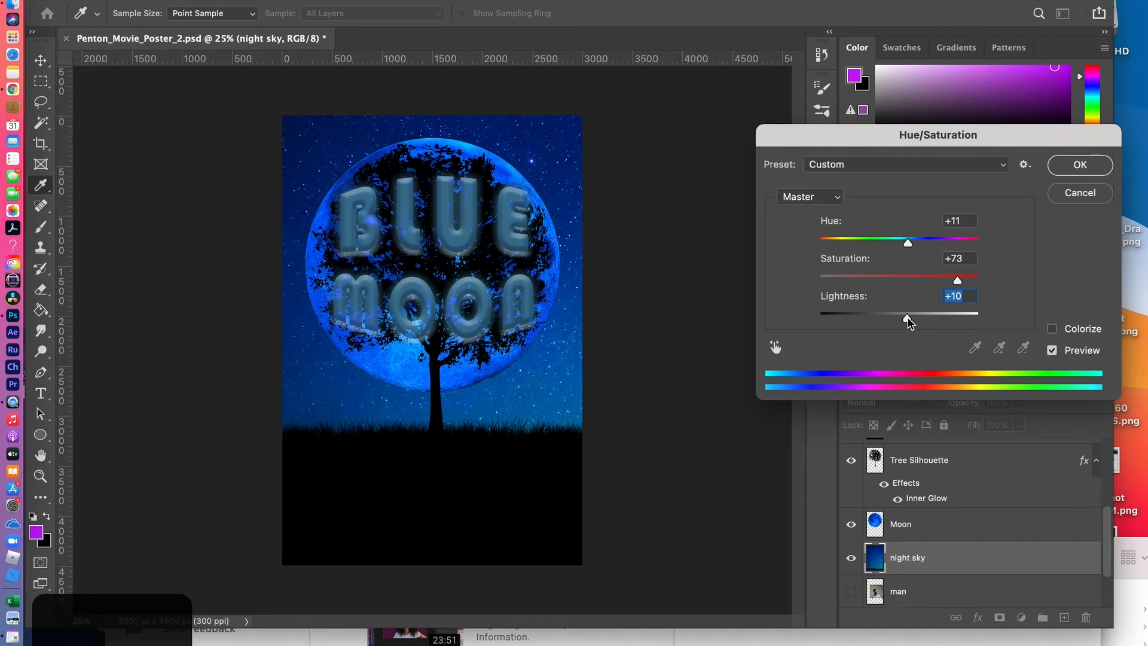
{"action": "left_click", "coordinate": [1092, 166]}
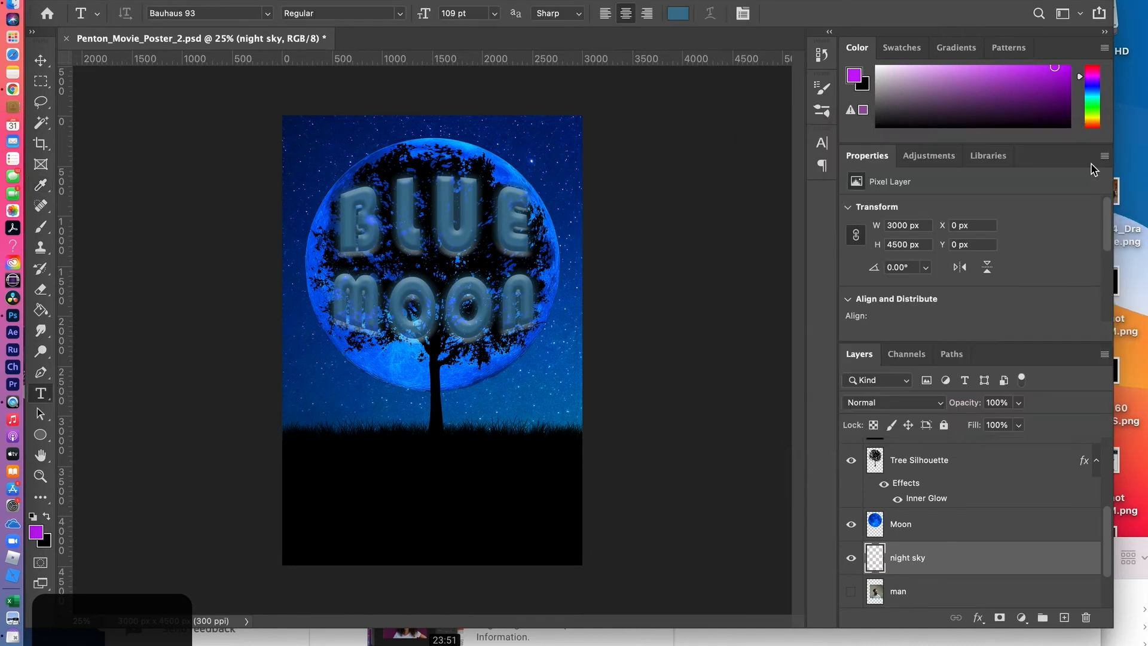
Recolor the BLUE MOON title with a bright blue sampled from the moon's edge, hue 203°, 98% saturation and 100% brightness
{"action": "scroll", "coordinate": [918, 511], "scroll_direction": "up", "scroll_amount": 5}
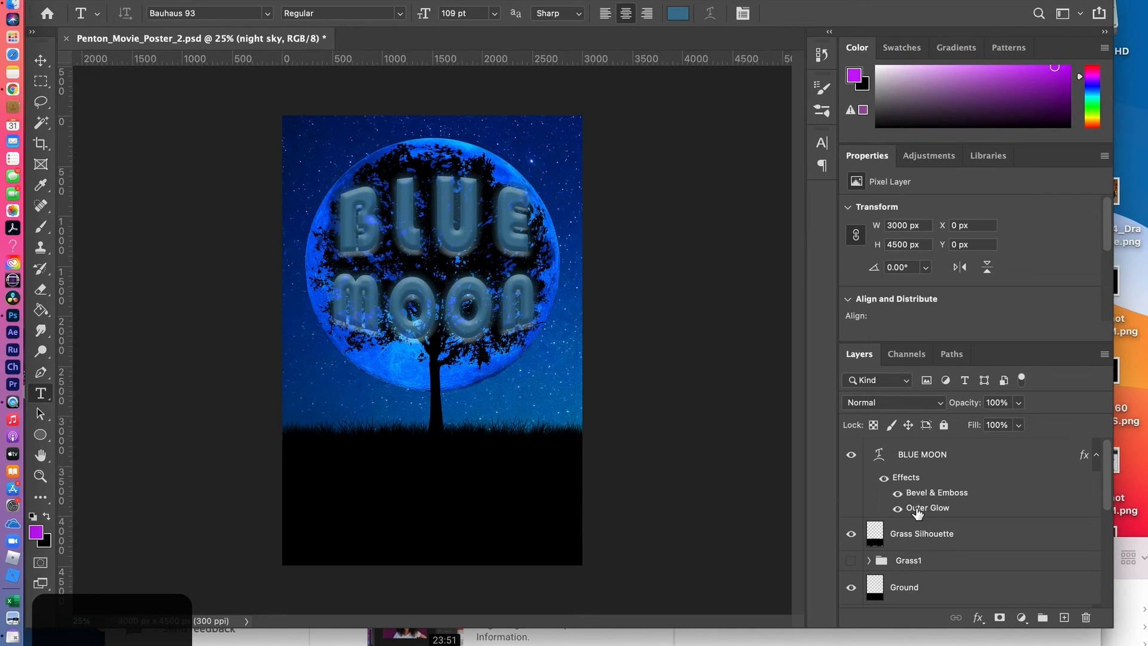
{"action": "left_click", "coordinate": [916, 457]}
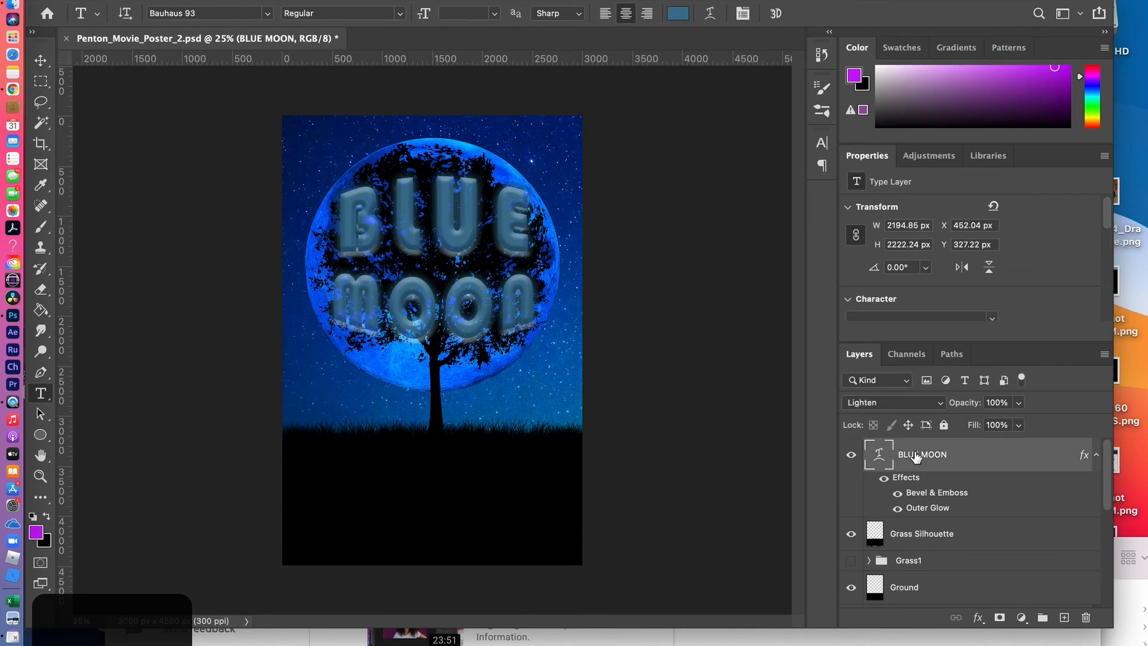
{"action": "left_click", "coordinate": [678, 13]}
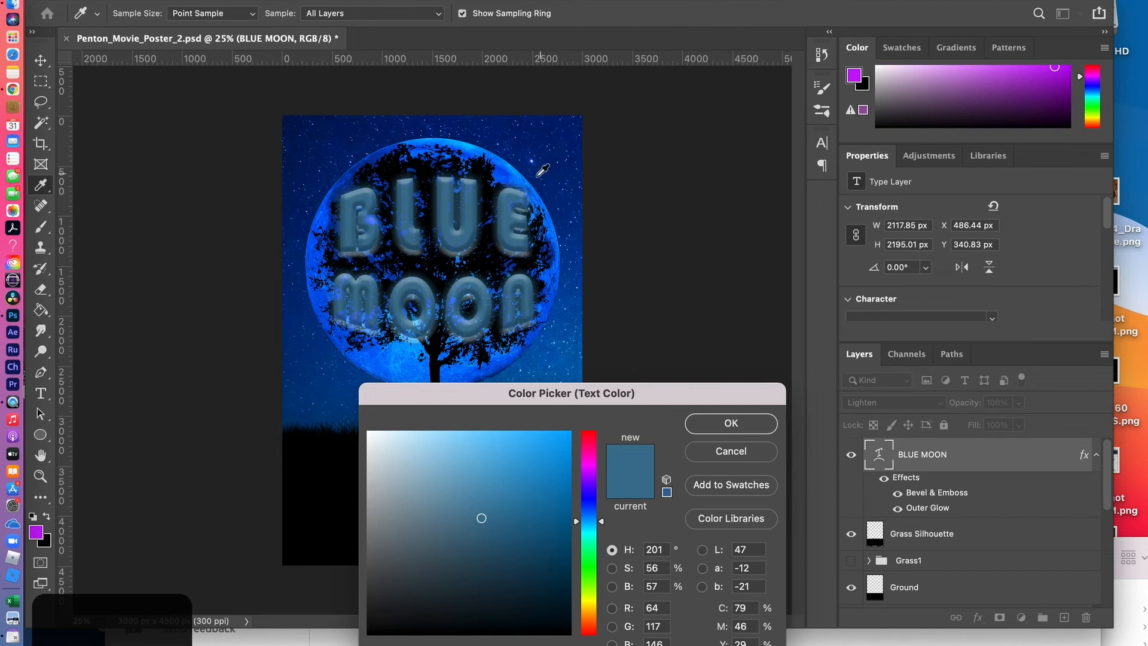
{"action": "left_click", "coordinate": [518, 172]}
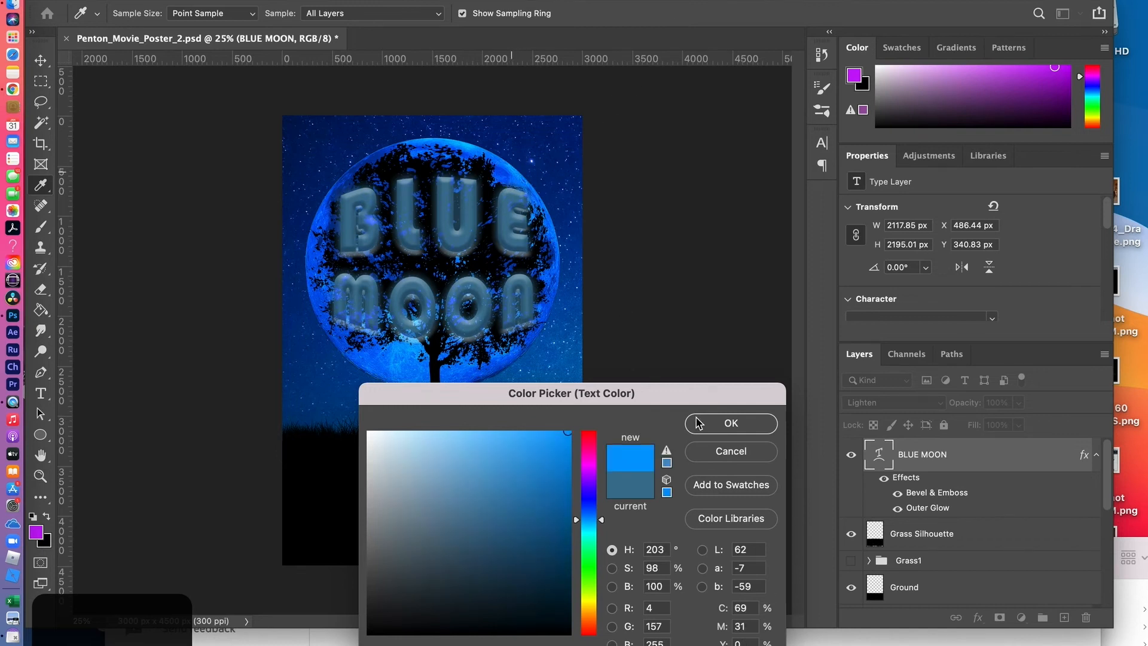
{"action": "left_click", "coordinate": [734, 423]}
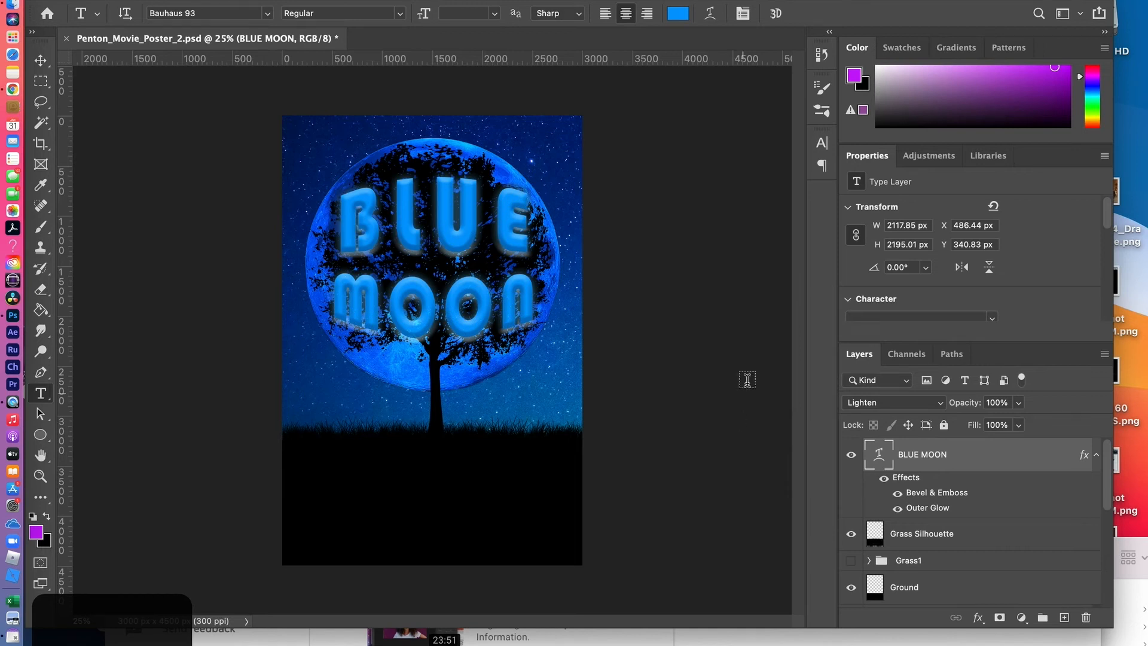
Try a deeper blue sampled from the moon as the title's text color, hue 221°, 98% saturation and 84% brightness
{"action": "left_click", "coordinate": [678, 15]}
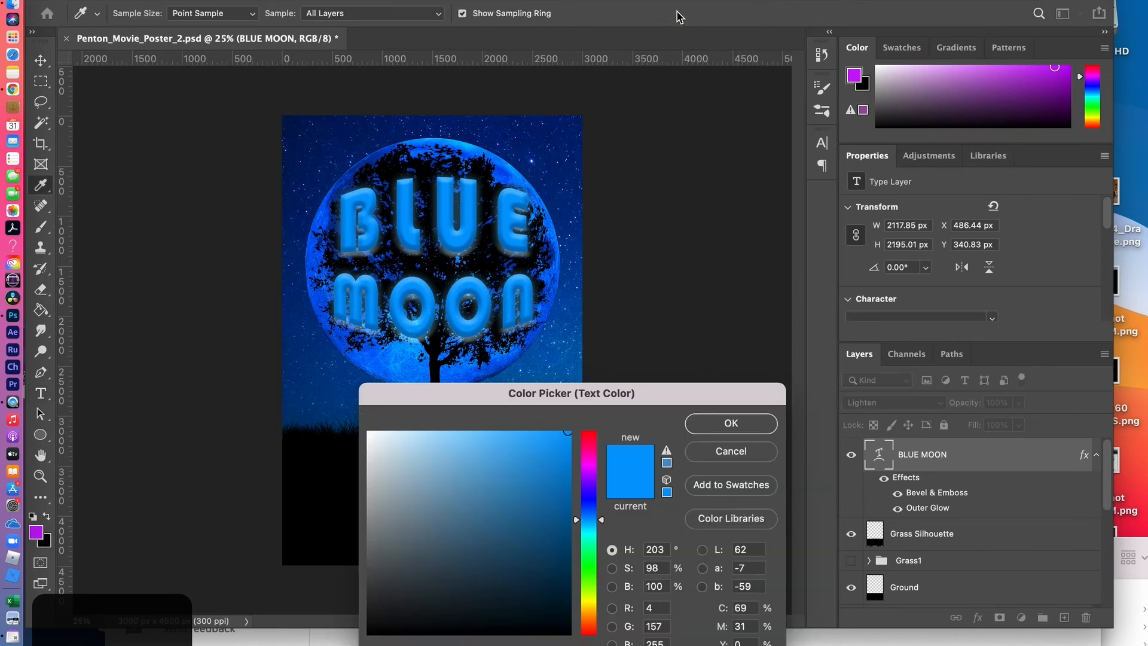
{"action": "left_click", "coordinate": [519, 176]}
{"action": "left_click", "coordinate": [507, 173]}
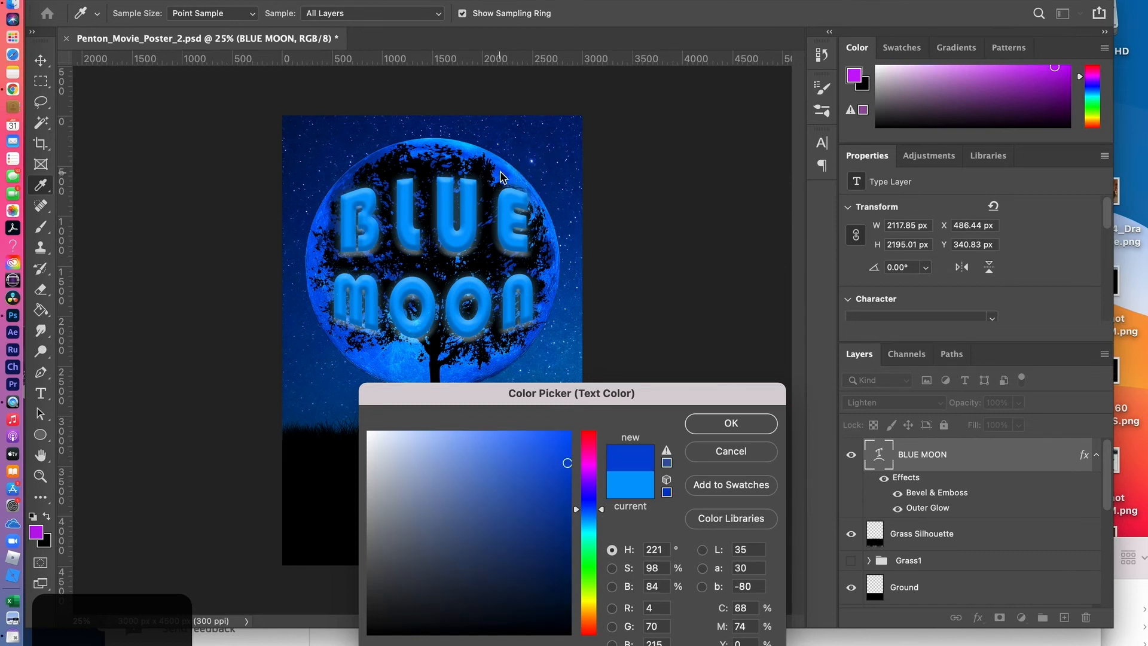
{"action": "left_click", "coordinate": [749, 425]}
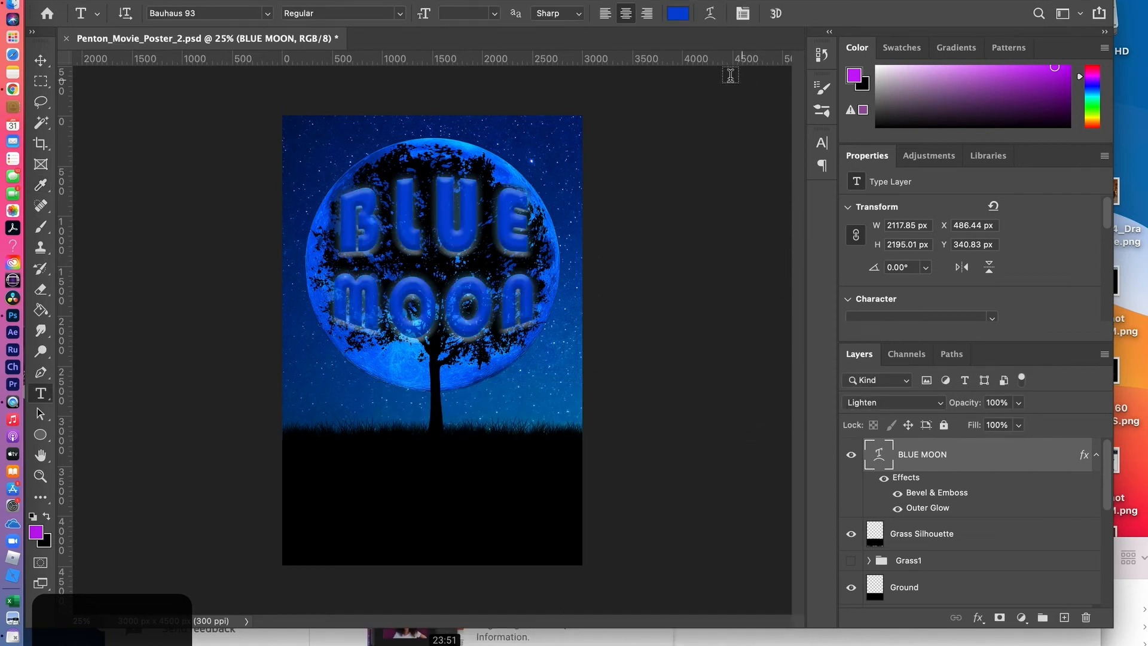
Resample the title's color from the moon at hue 213°, 98% saturation and 100% brightness, and lower the title layer's opacity to 70%
{"action": "left_click", "coordinate": [678, 13]}
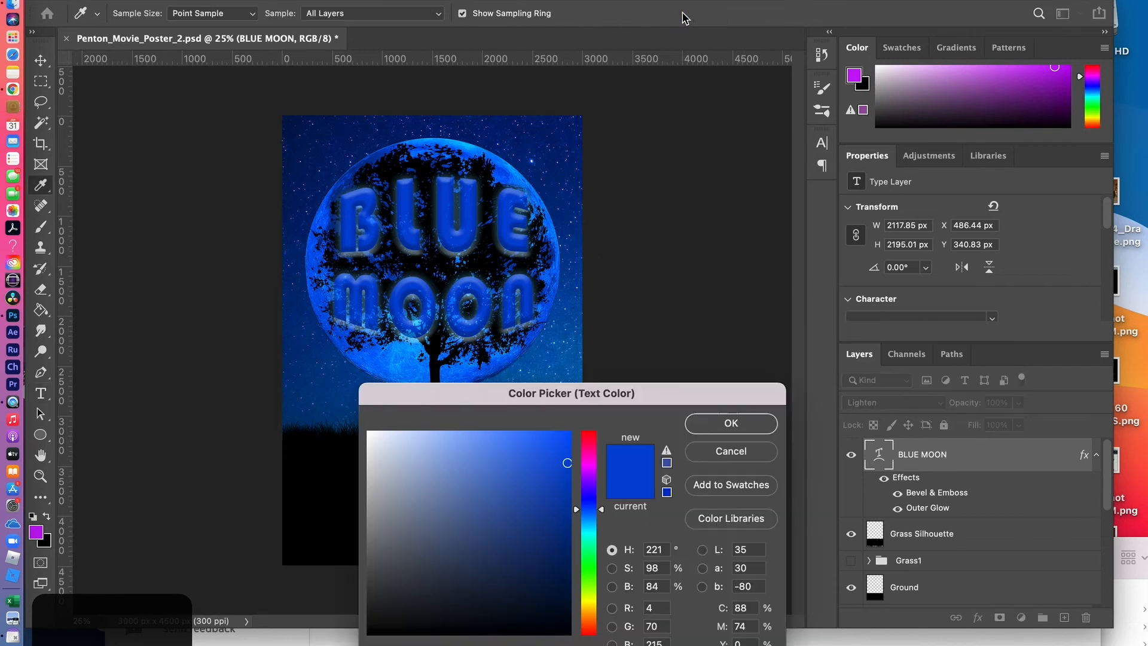
{"action": "left_click", "coordinate": [511, 177]}
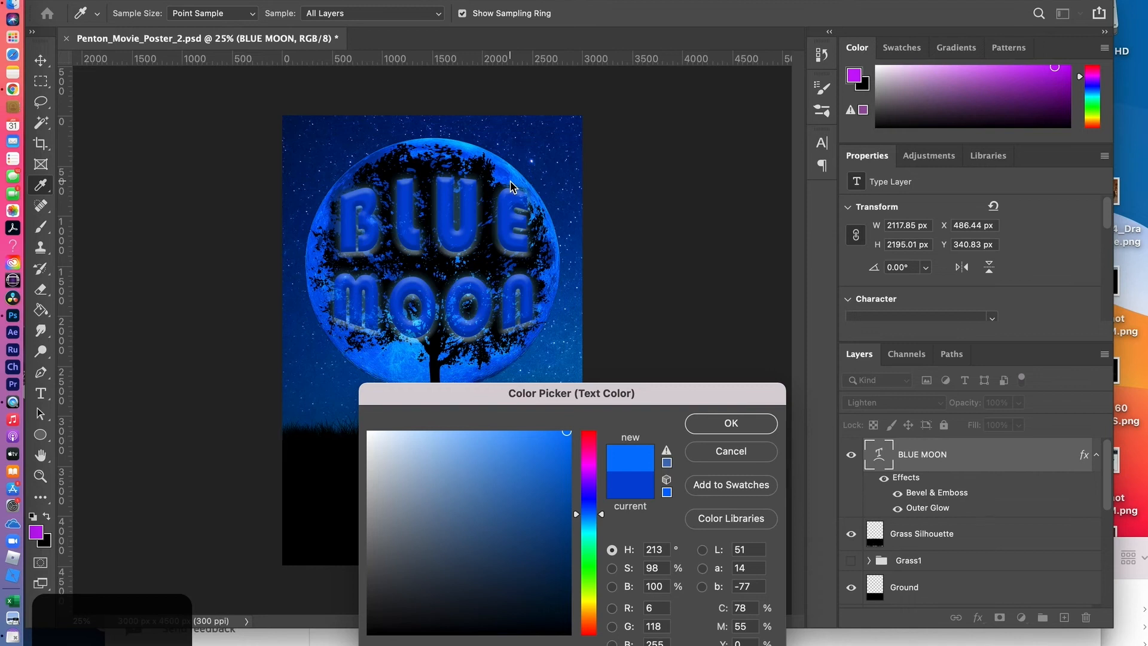
{"action": "left_click", "coordinate": [730, 421]}
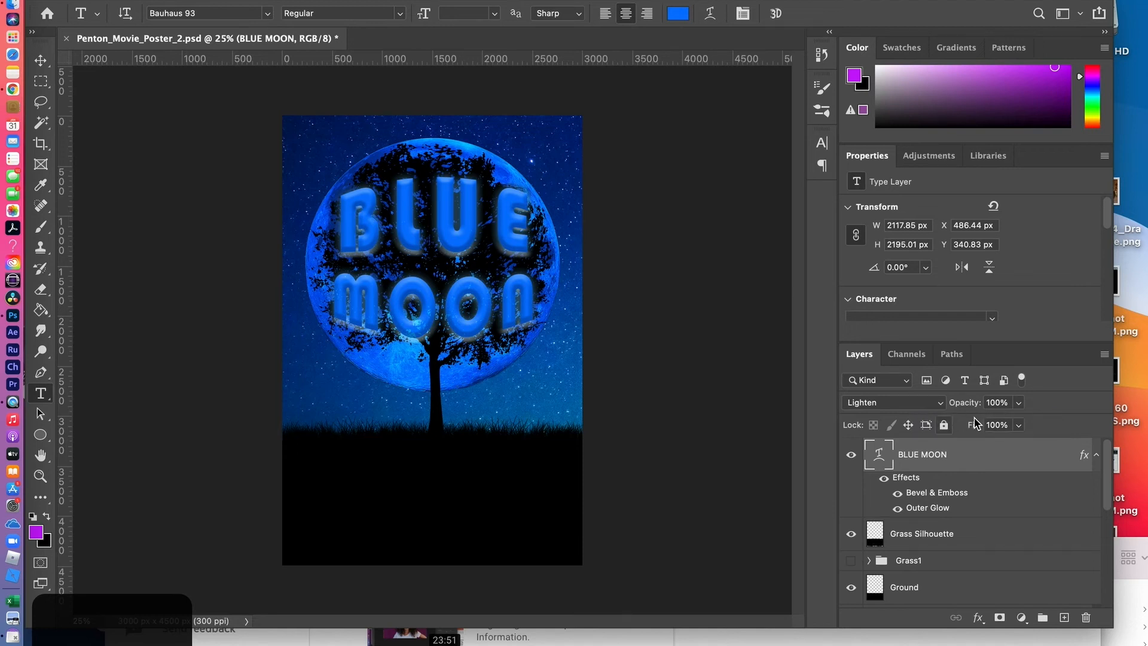
{"action": "left_click", "coordinate": [1020, 409]}
{"action": "left_click_drag", "start_coordinate": [1019, 421], "coordinate": [997, 425]}
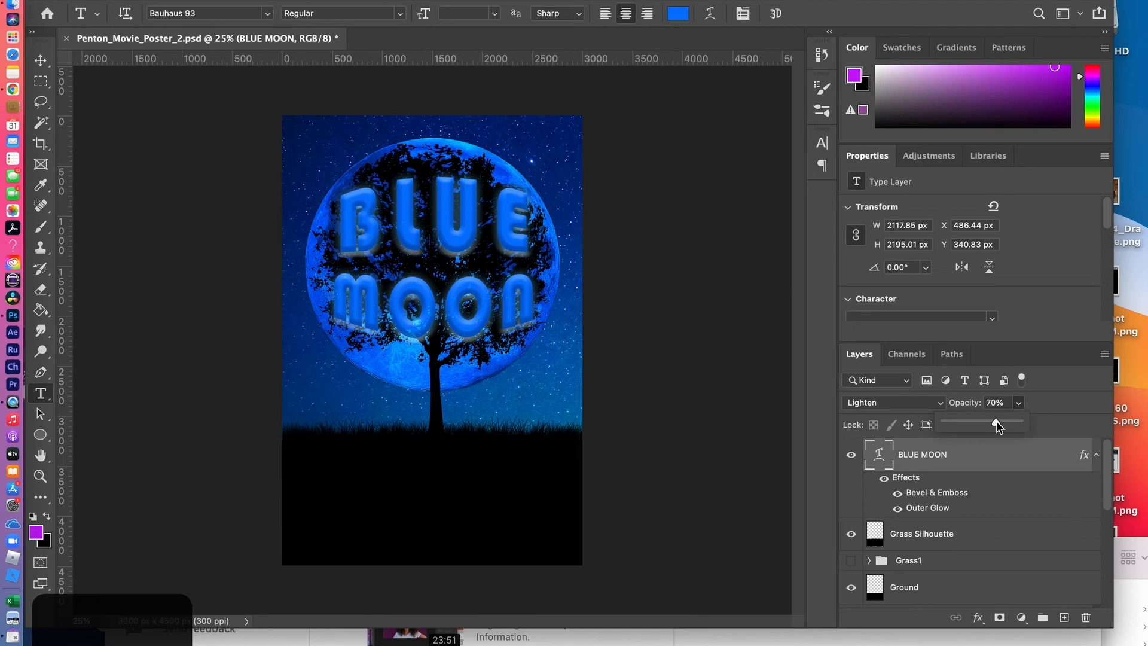
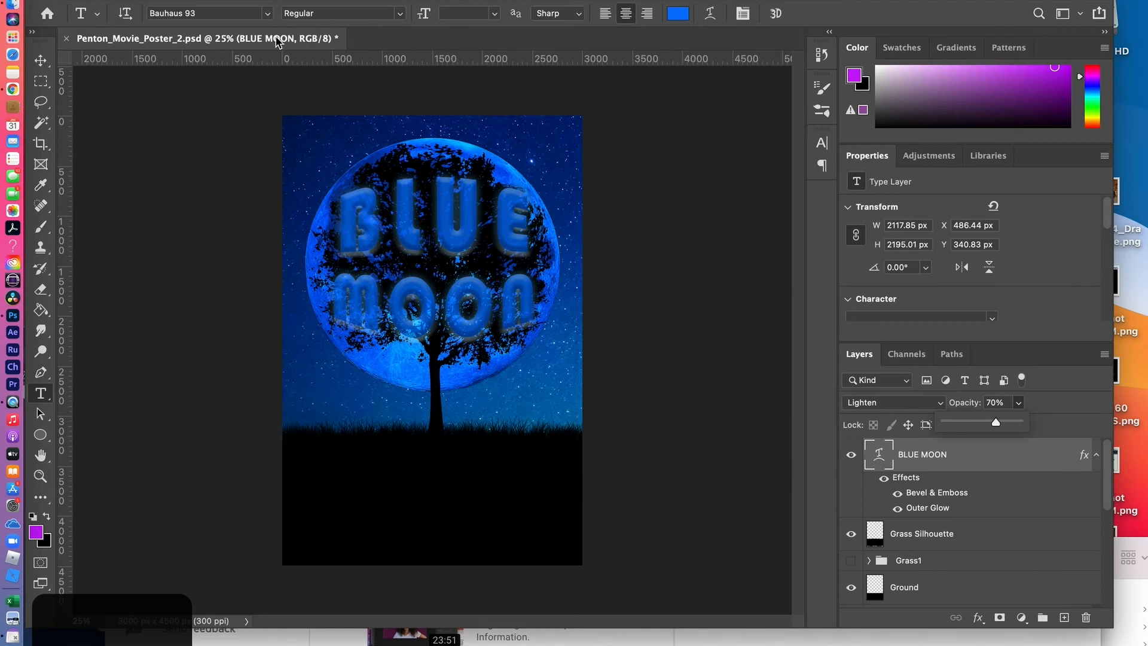
Switch to Chrome, search the web for "universal accreditation font" in a new tab, and open the font's dafont.com page
{"action": "key", "text": "super+Tab"}
{"action": "key", "text": "super+Tab"}
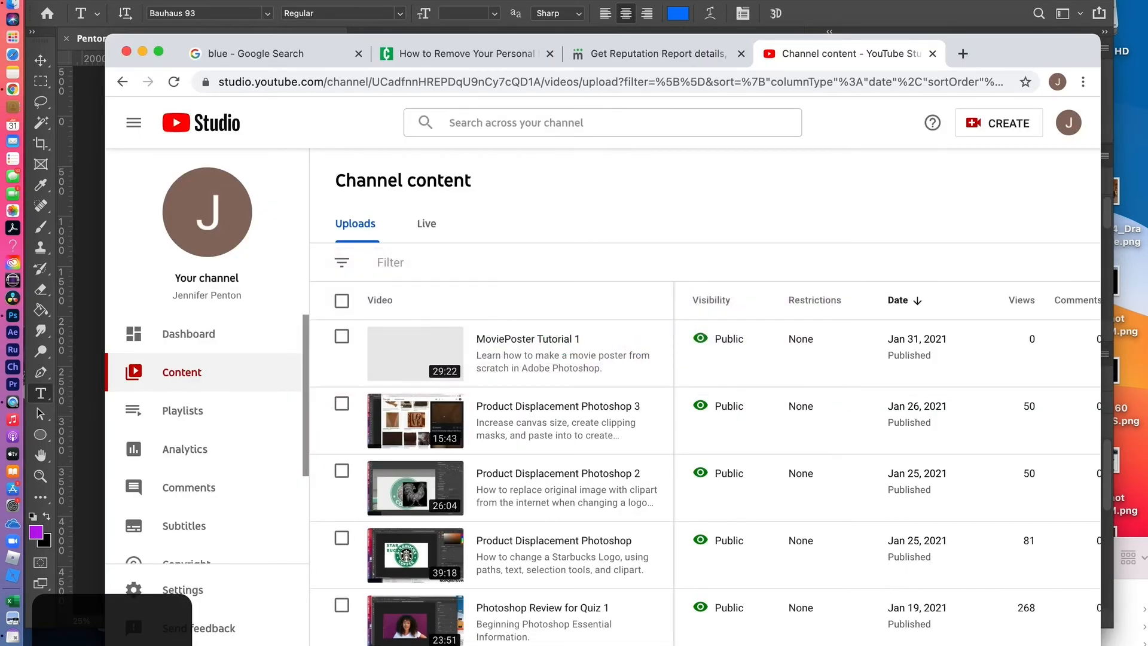
{"action": "left_click", "coordinate": [962, 53]}
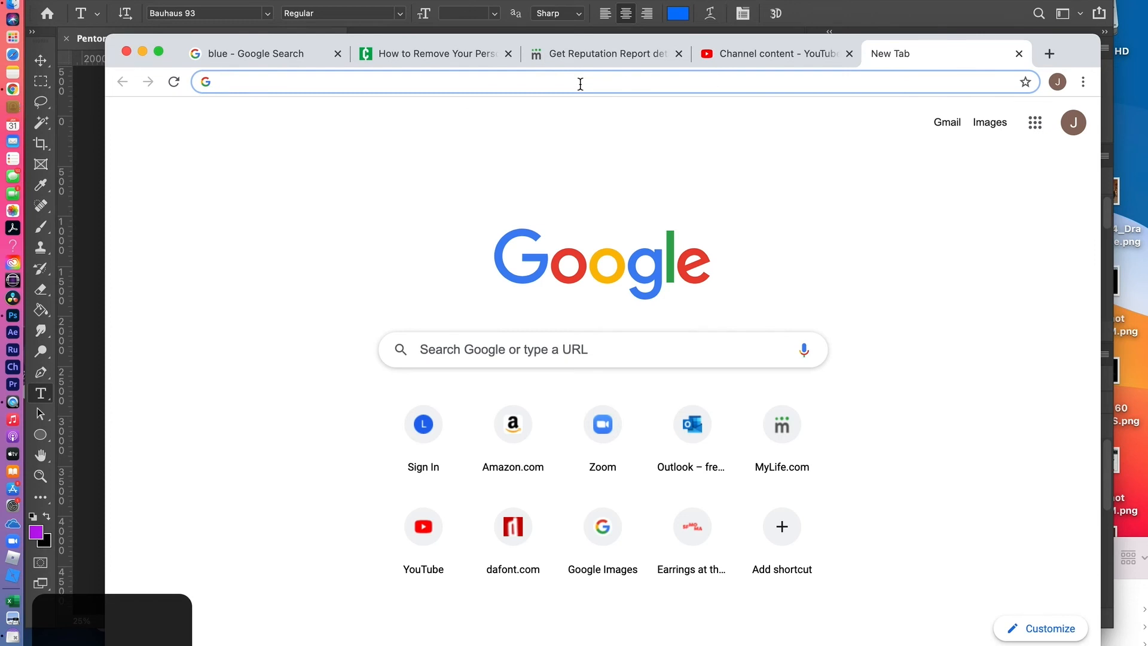
{"action": "type", "text": "uni"}
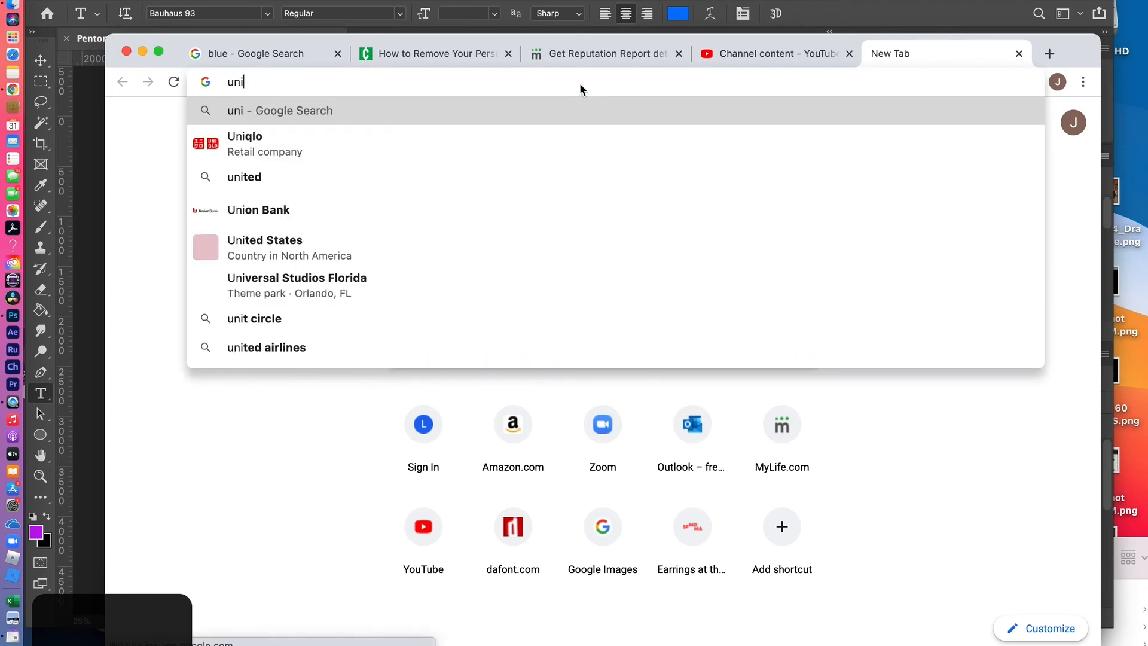
{"action": "type", "text": "versal a"}
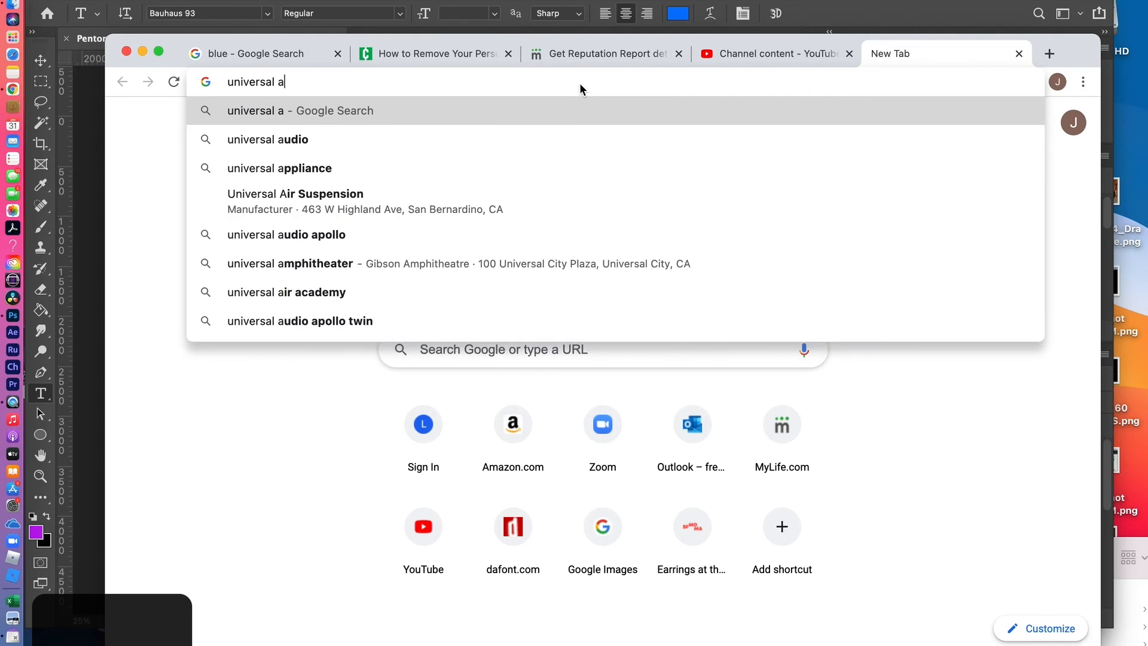
{"action": "type", "text": "ccre"}
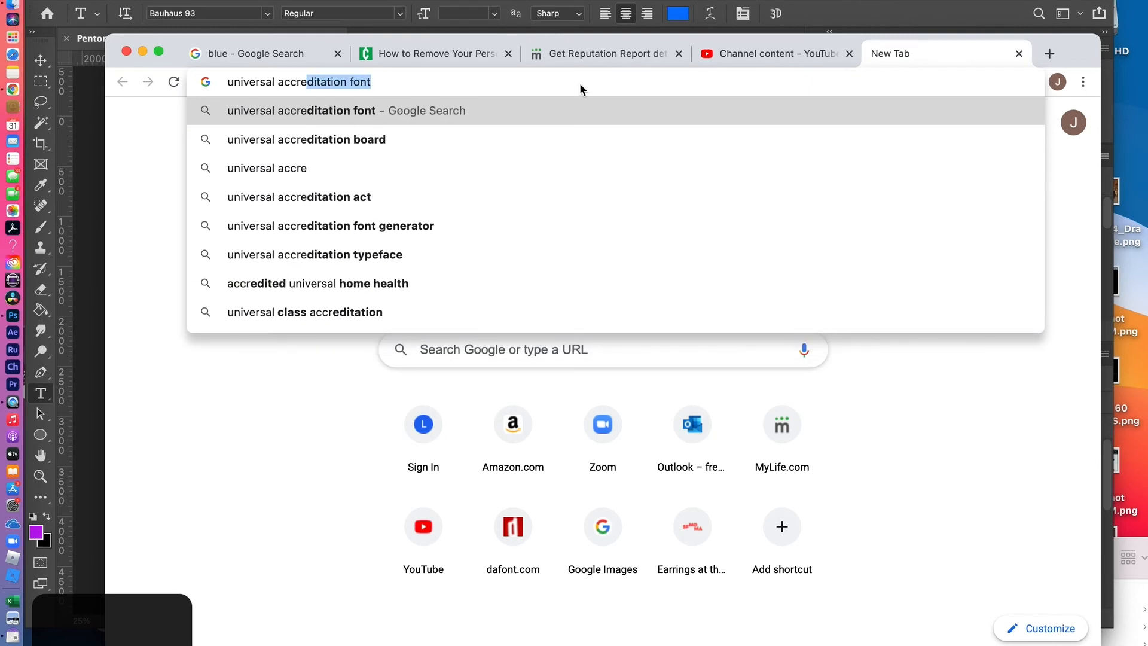
{"action": "key", "text": "Return"}
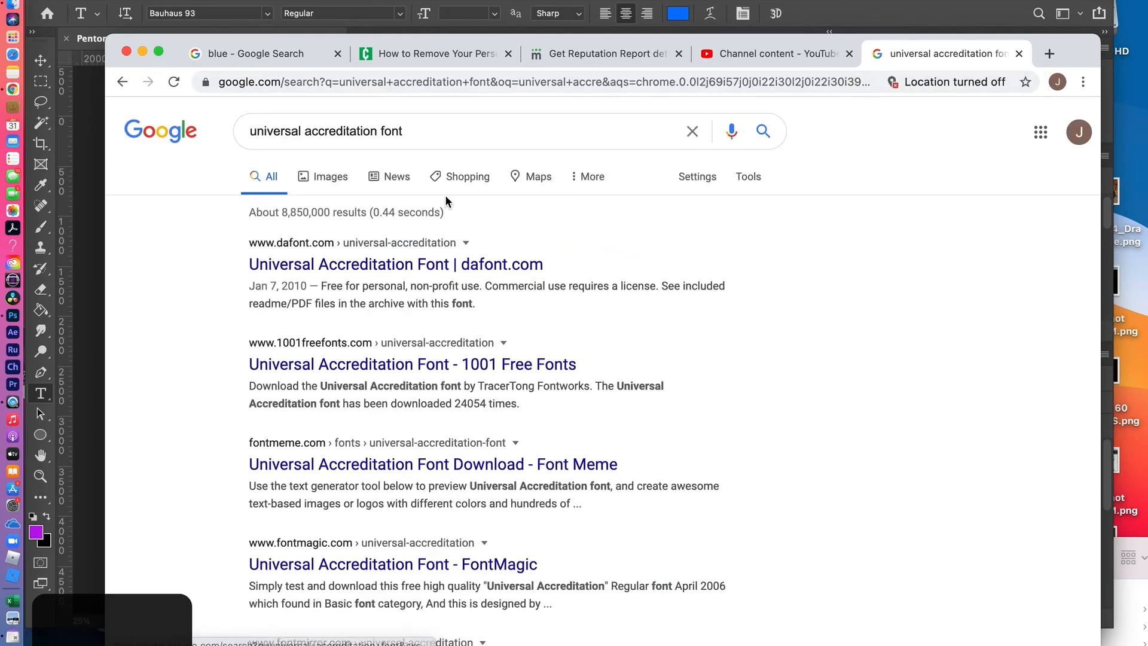
{"action": "left_click", "coordinate": [365, 274]}
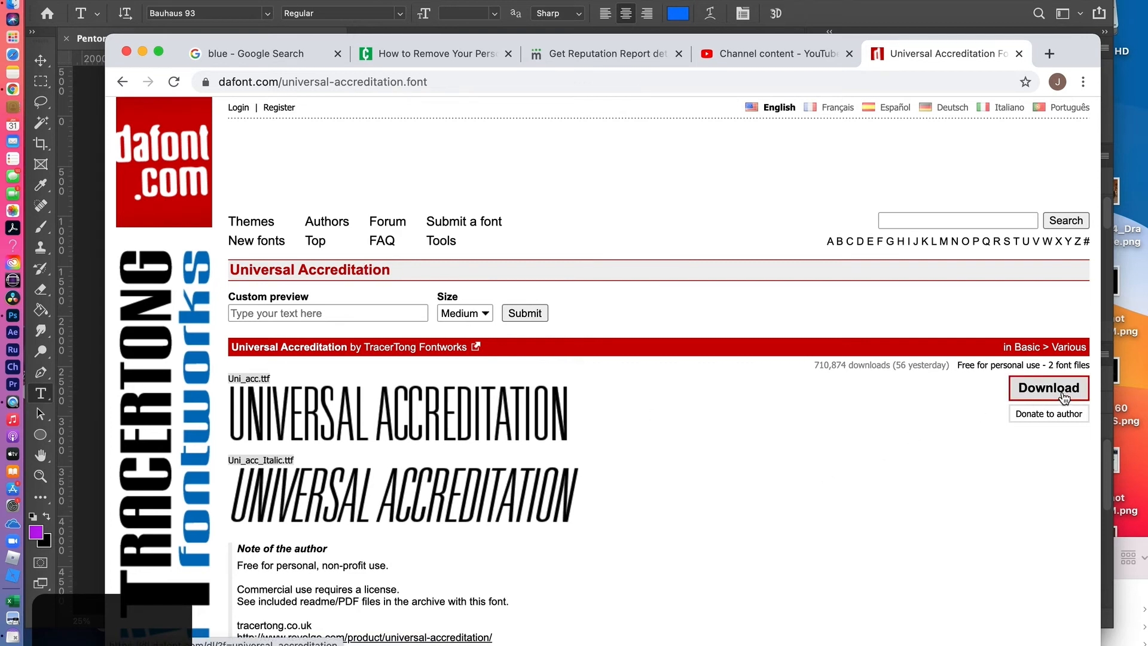
Switch to Finder and open the Fonts folder inside the Macintosh HD Library
{"action": "key", "text": "super+Tab"}
{"action": "key", "text": "super+Tab"}
{"action": "key", "text": "super+Tab"}
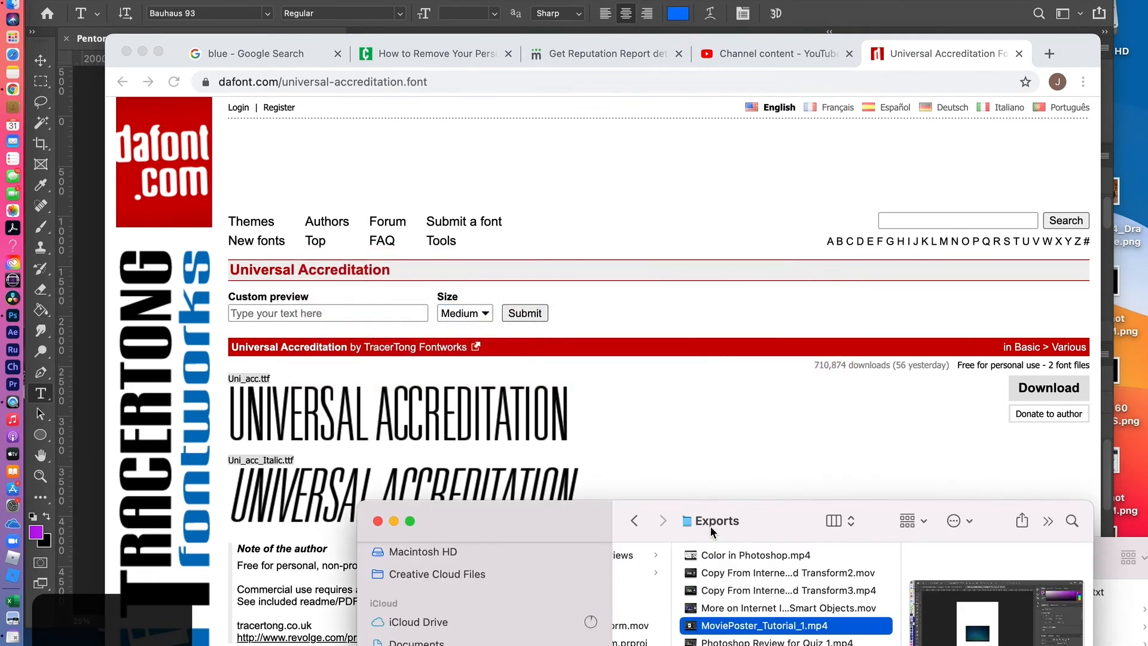
{"action": "left_click", "coordinate": [534, 519]}
{"action": "left_click_drag", "start_coordinate": [533, 519], "coordinate": [389, 228]}
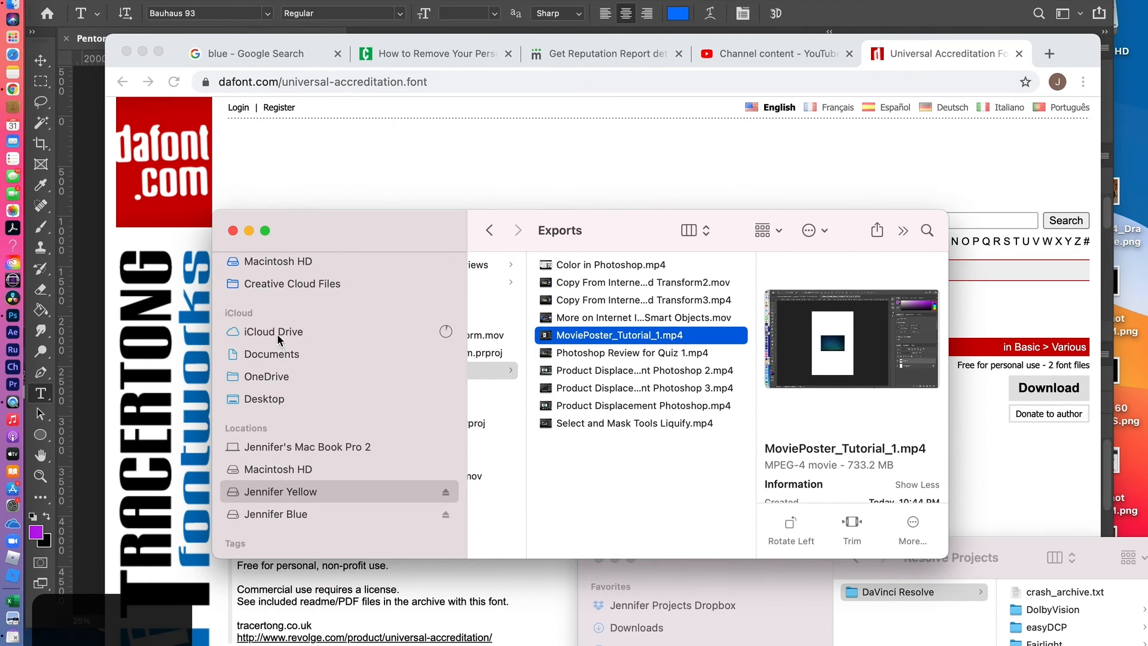
{"action": "left_click", "coordinate": [272, 261]}
{"action": "left_click", "coordinate": [512, 283]}
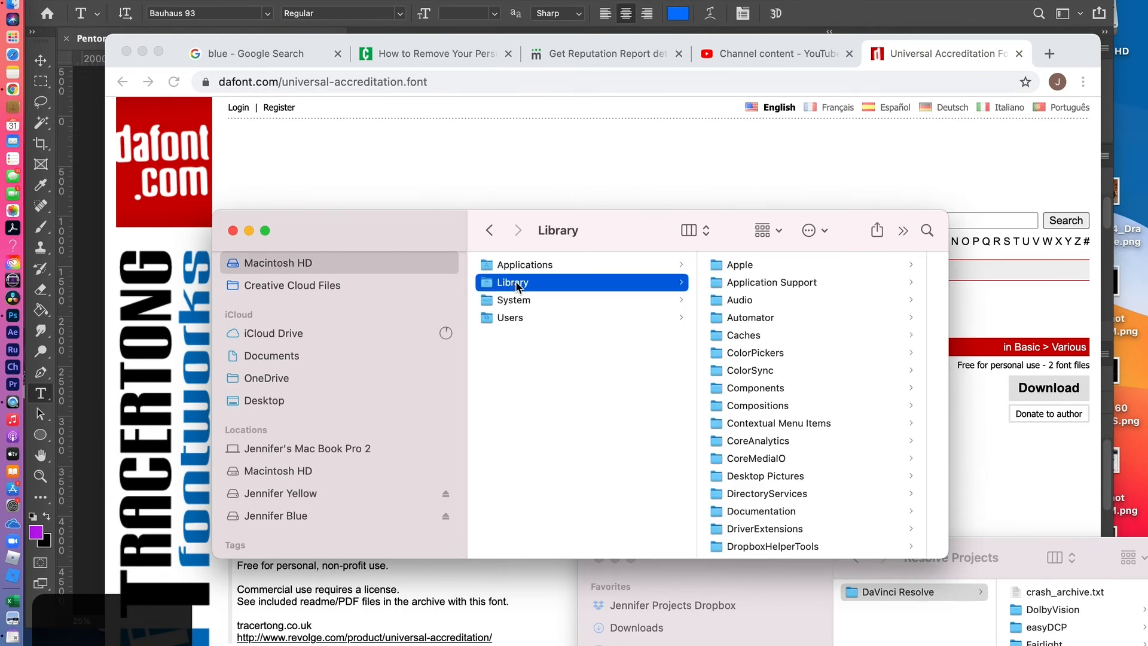
{"action": "scroll", "coordinate": [744, 461], "scroll_direction": "down", "scroll_amount": 5}
{"action": "left_click", "coordinate": [740, 456]}
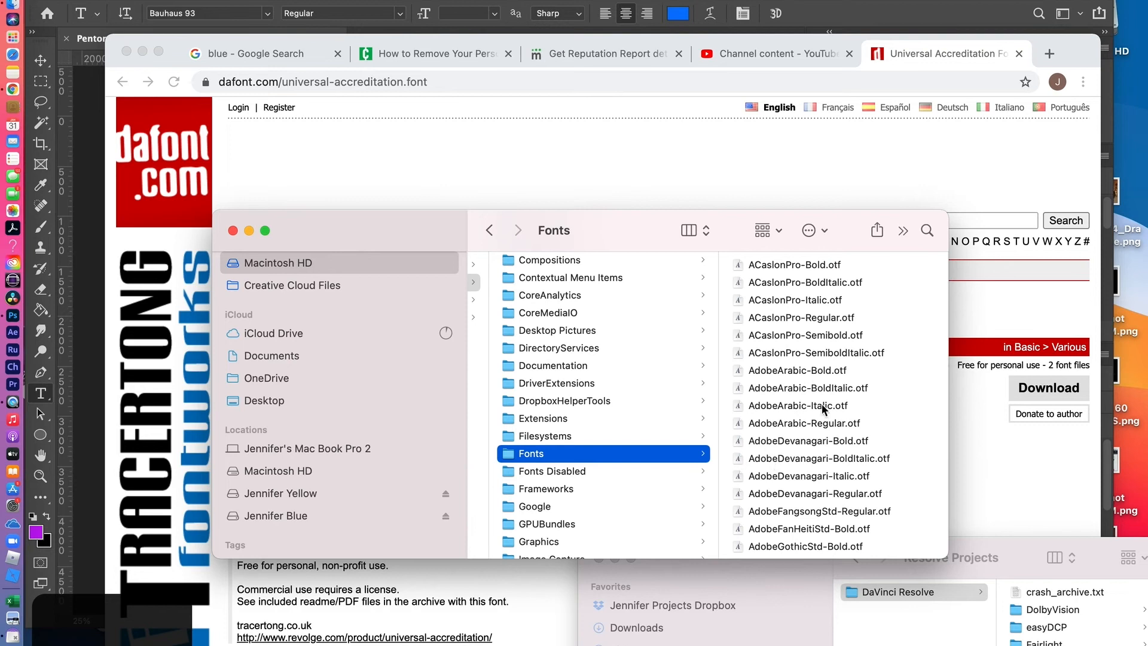
Look for the Universal Accreditation font files in the Fonts folder and return to Photoshop
{"action": "scroll", "coordinate": [802, 493], "scroll_direction": "down", "scroll_amount": 20}
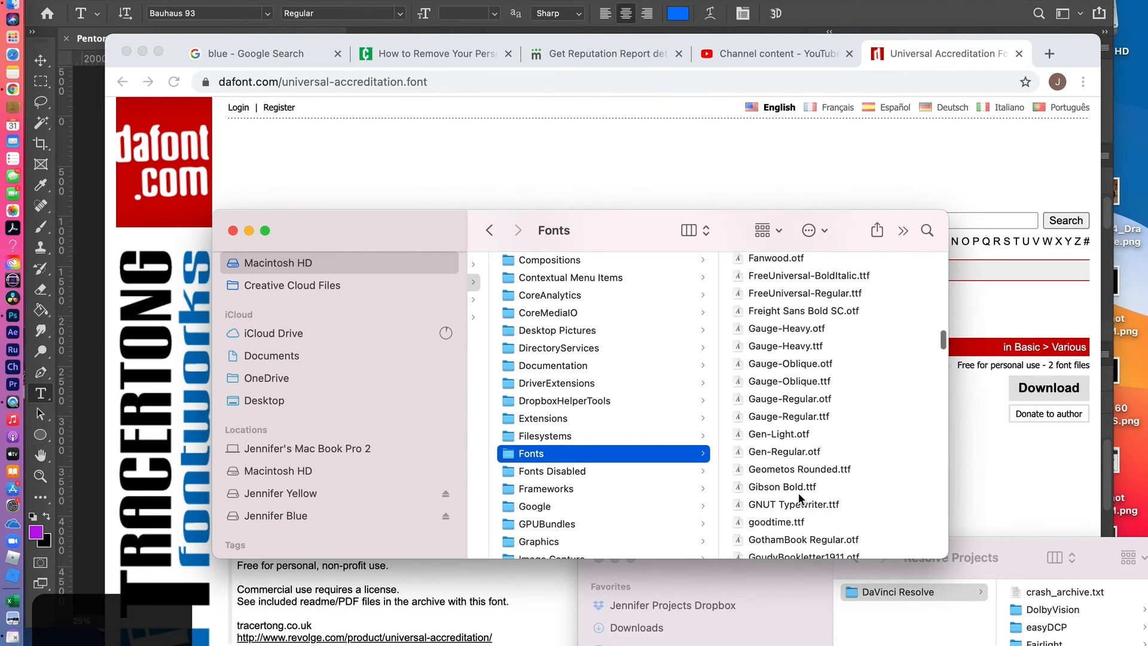
{"action": "scroll", "coordinate": [802, 497], "scroll_direction": "down", "scroll_amount": 10}
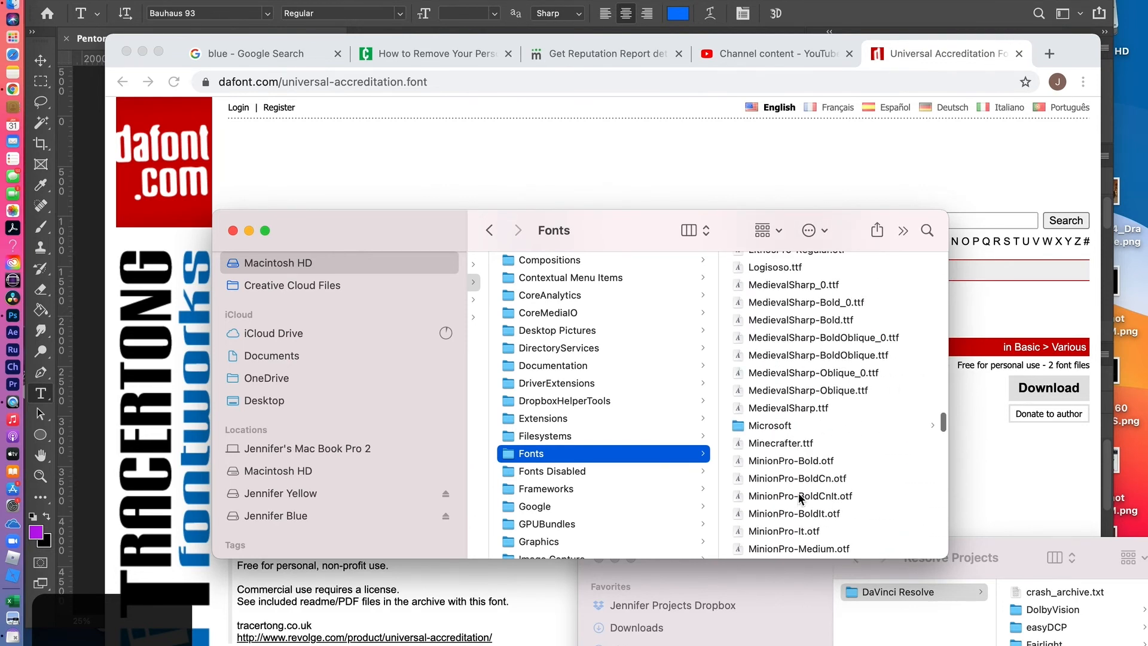
{"action": "scroll", "coordinate": [801, 498], "scroll_direction": "down", "scroll_amount": 15}
{"action": "scroll", "coordinate": [800, 499], "scroll_direction": "down", "scroll_amount": 20}
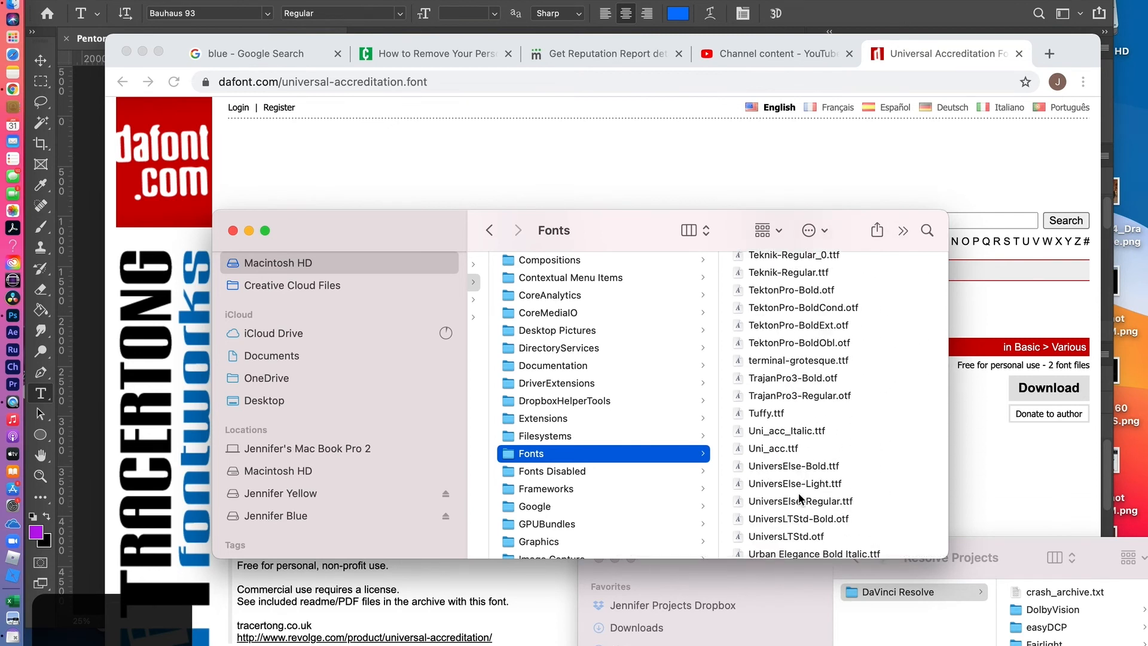
{"action": "scroll", "coordinate": [799, 498], "scroll_direction": "down", "scroll_amount": 6}
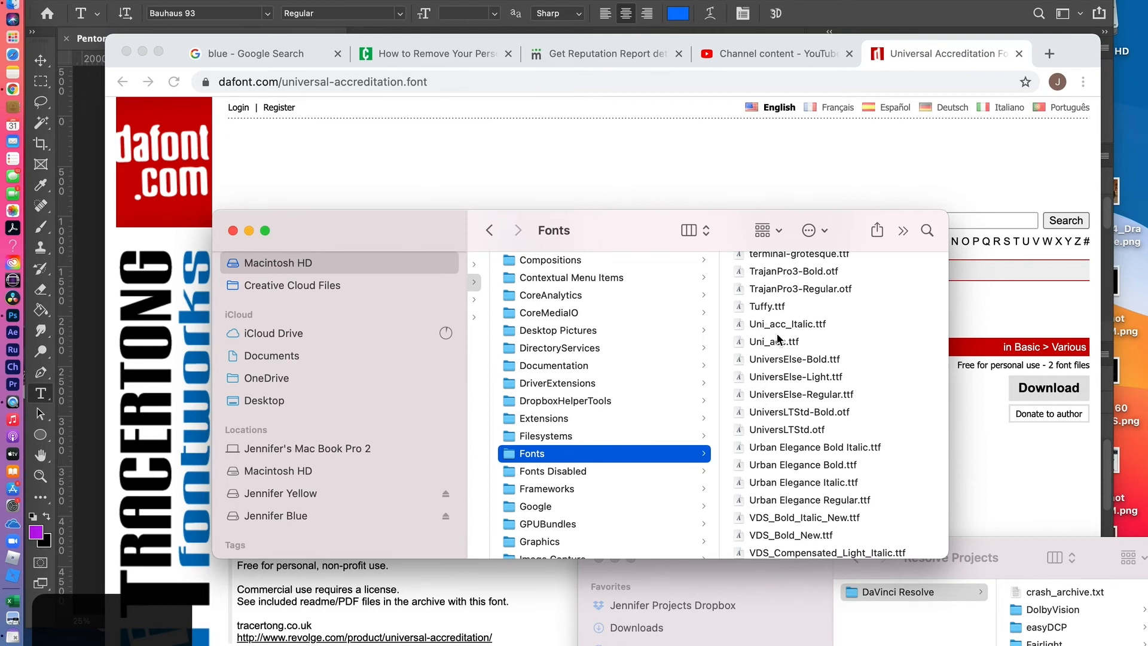
{"action": "key", "text": "super+Tab"}
{"action": "key", "text": "super+Tab"}
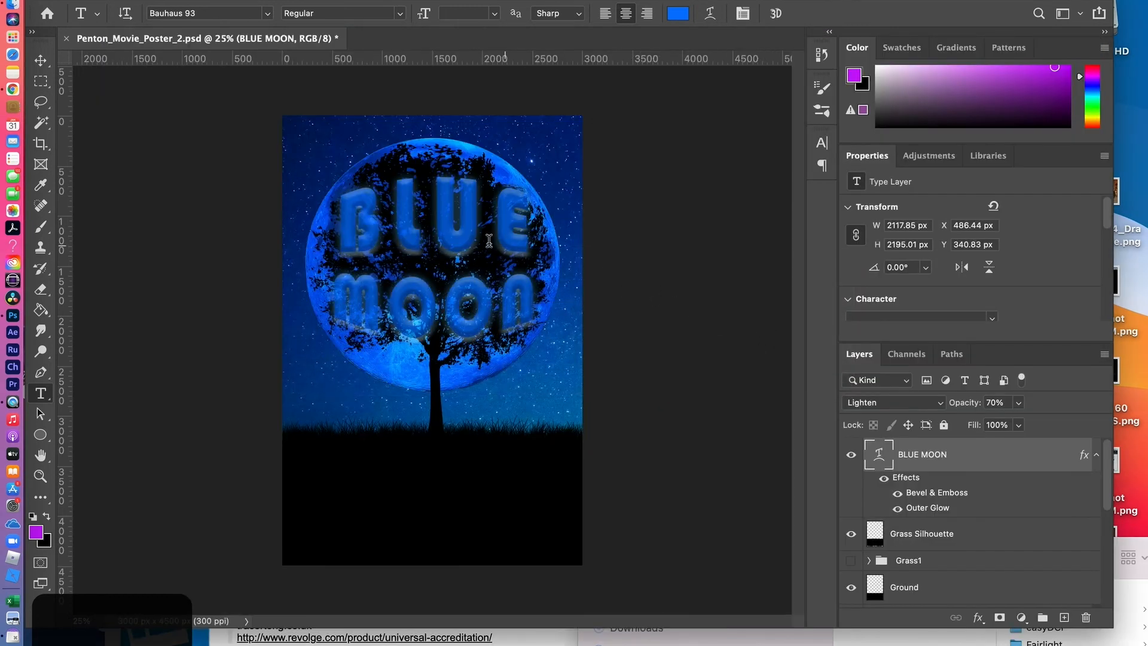
Try Universal Accreditation Regular as the BLUE MOON title's font and undo the font change
{"action": "left_click", "coordinate": [269, 13]}
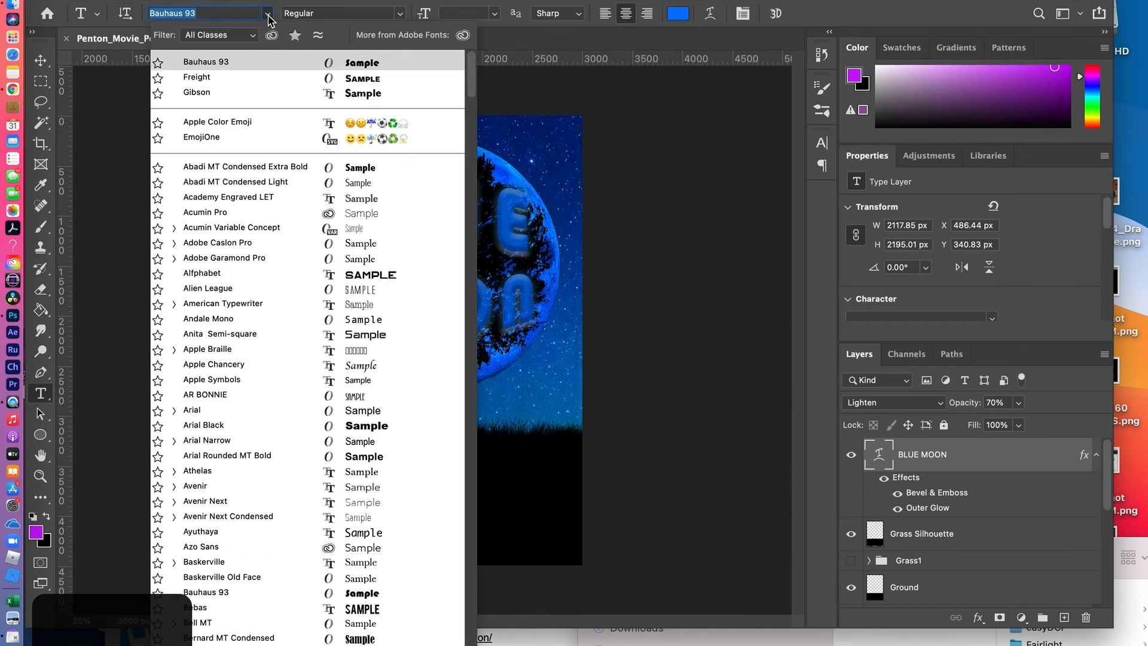
{"action": "key", "text": "Down"}
{"action": "key", "text": "Down"}
{"action": "key", "text": "Down"}
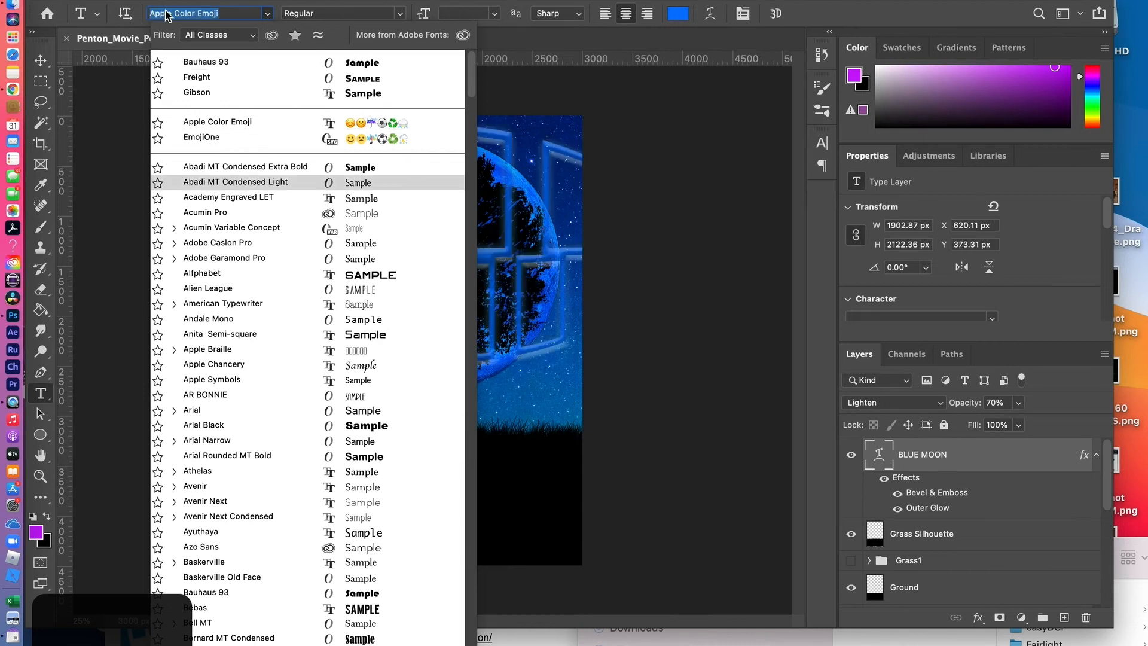
{"action": "type", "text": "uni"}
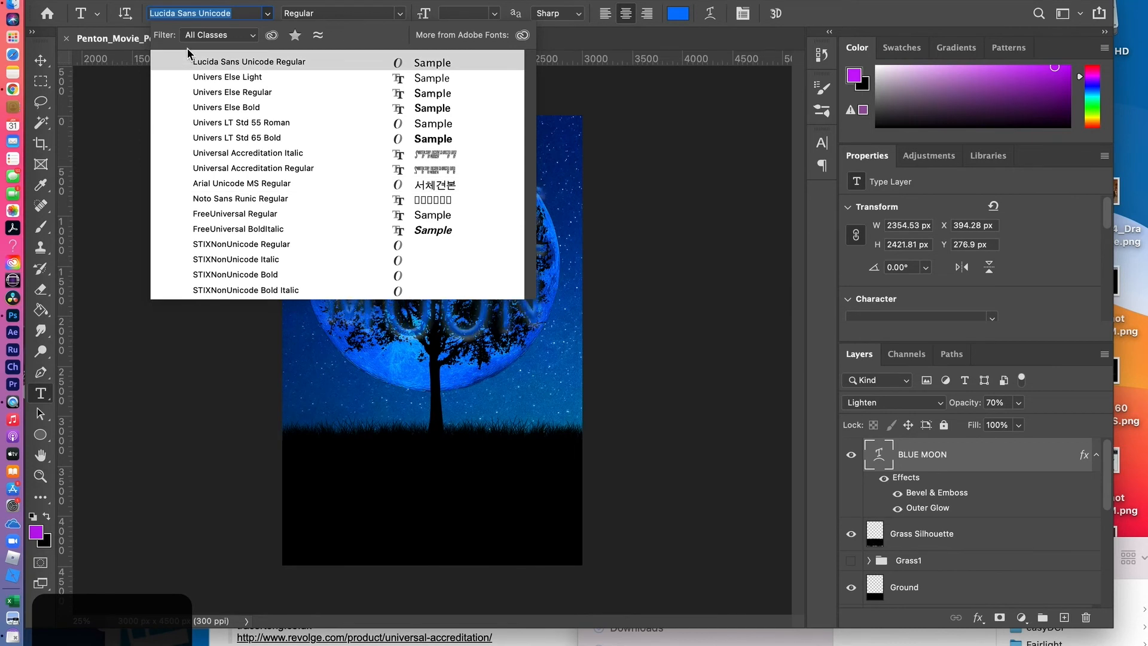
{"action": "type", "text": "uni"}
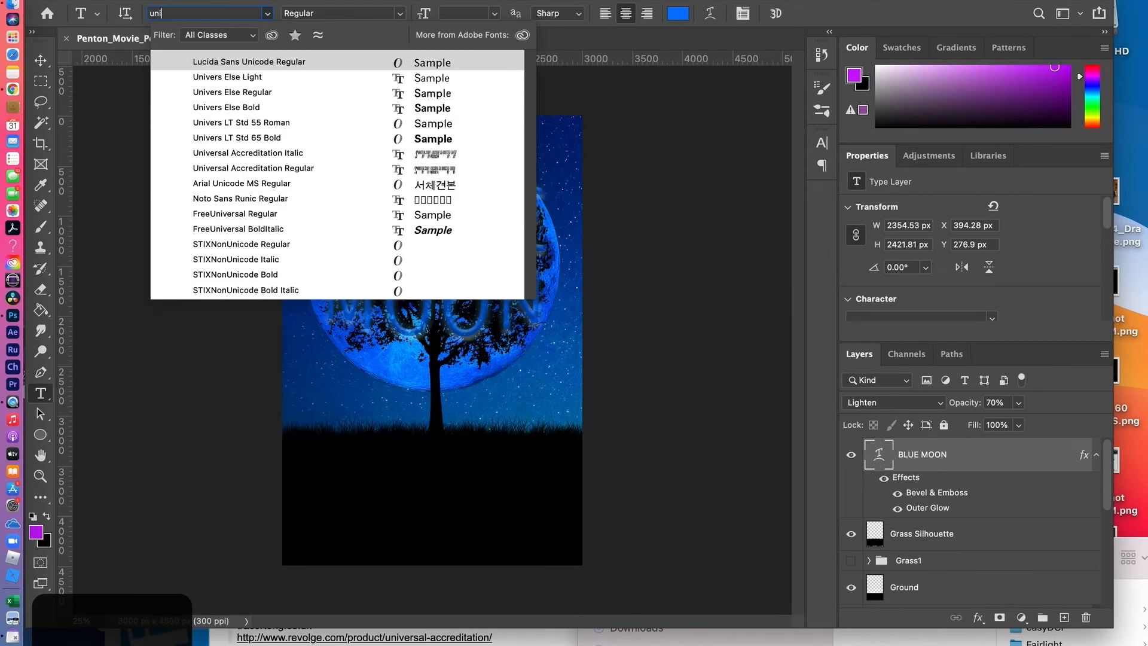
{"action": "left_click", "coordinate": [258, 171]}
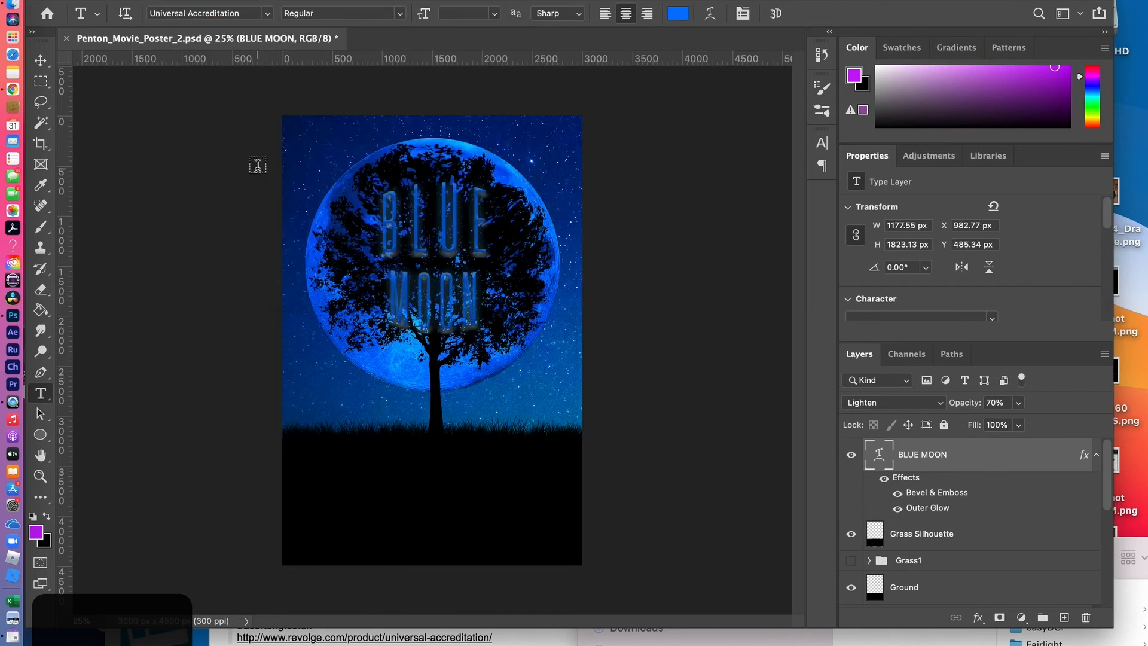
{"action": "key", "text": "super+z"}
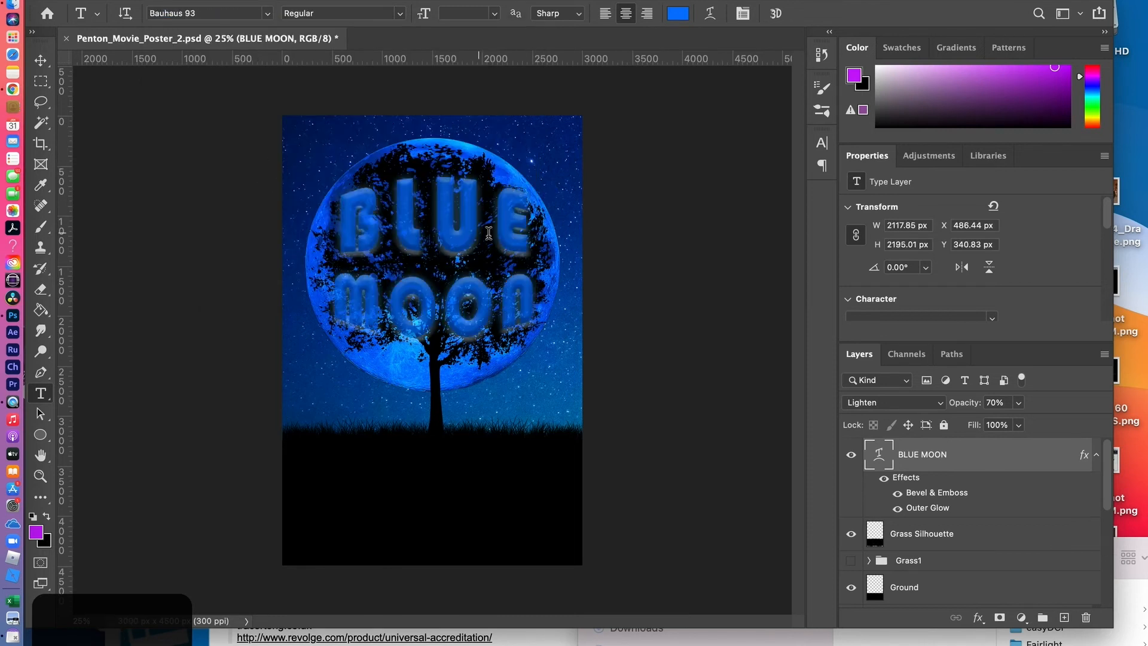
Select the Grass Silhouette layer and set the font for new text to Universal Accreditation Regular
{"action": "left_click", "coordinate": [913, 534]}
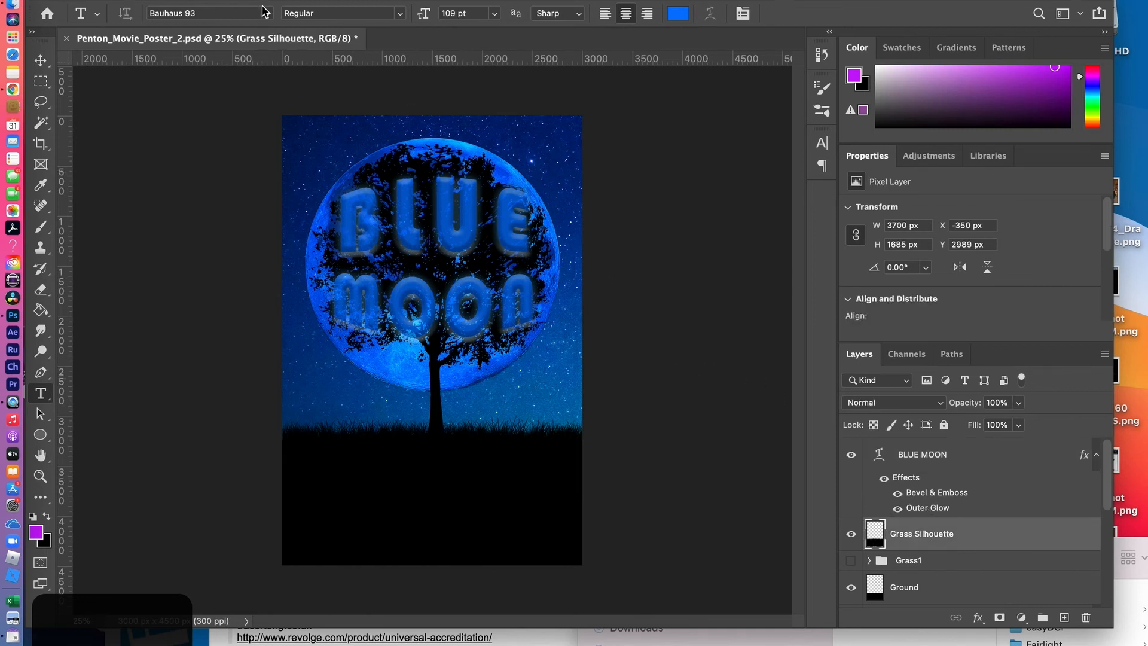
{"action": "left_click", "coordinate": [203, 14]}
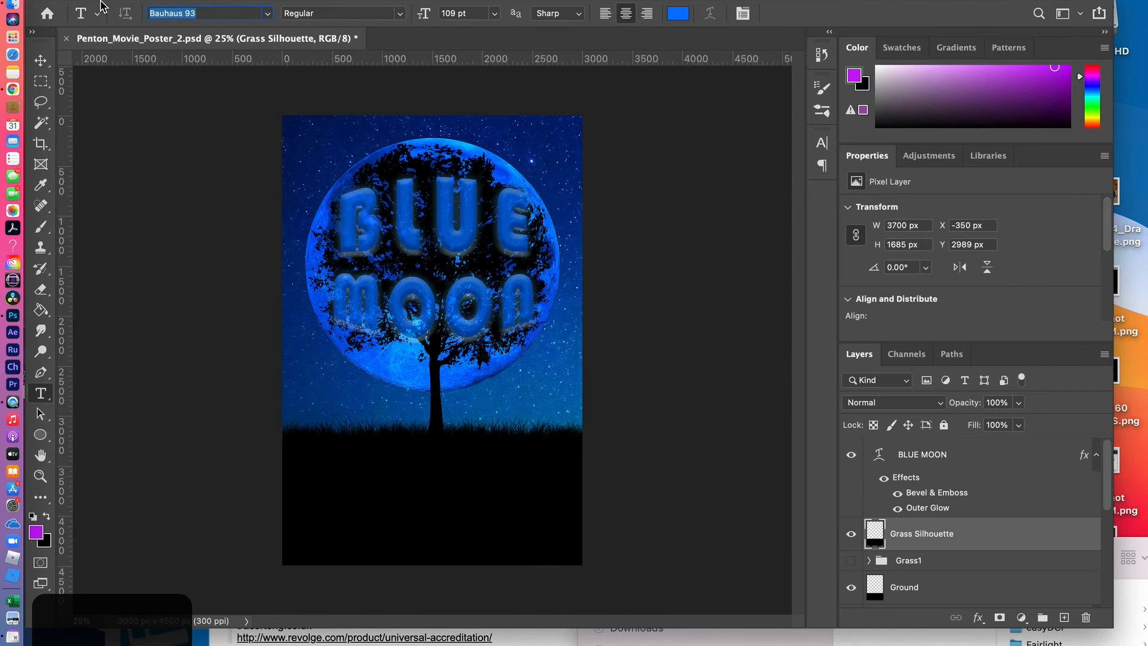
{"action": "type", "text": "univ"}
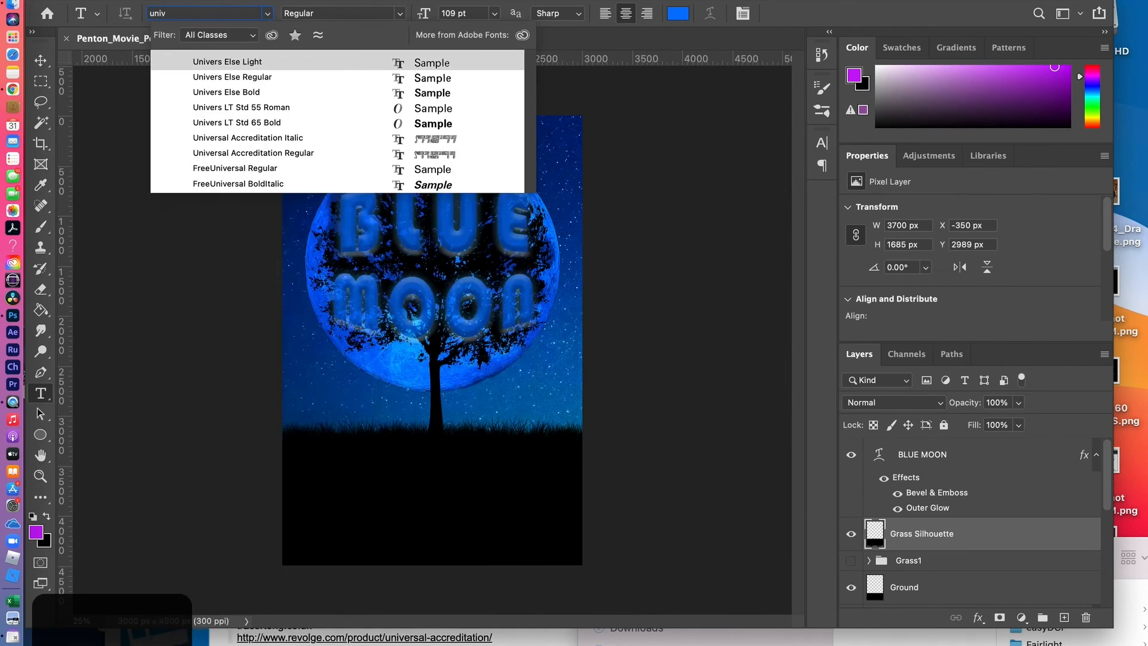
{"action": "left_click", "coordinate": [208, 153]}
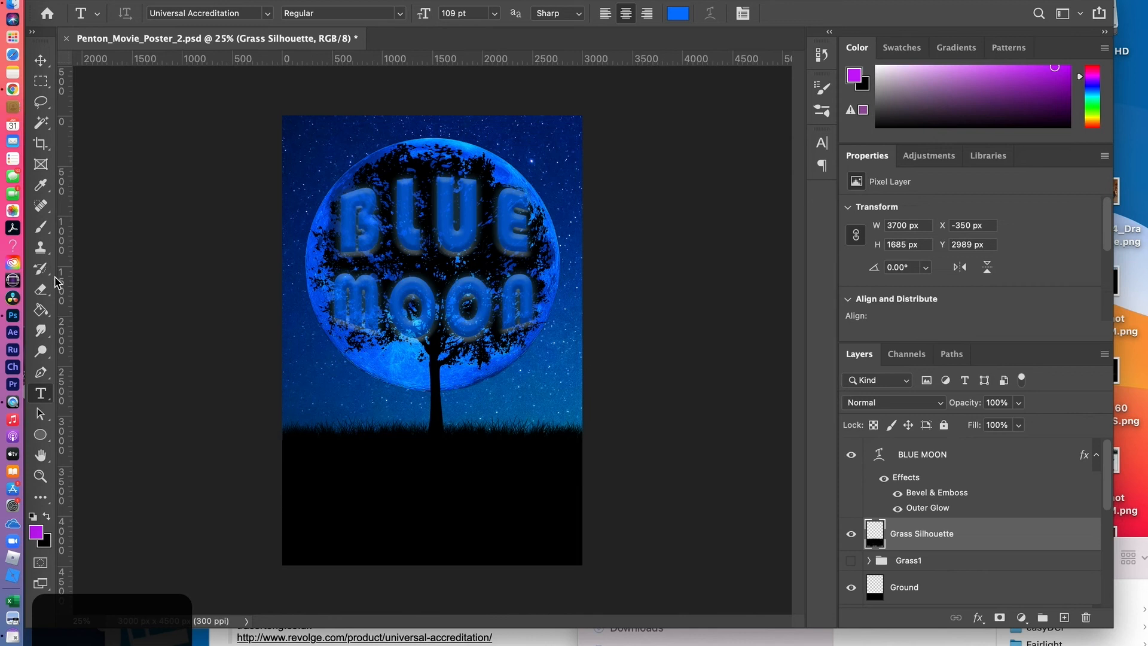
Set the new text's color to a bright blue sampled from the moon's edge, hue 202°, 98% saturation and 100% brightness
{"action": "left_click", "coordinate": [677, 15]}
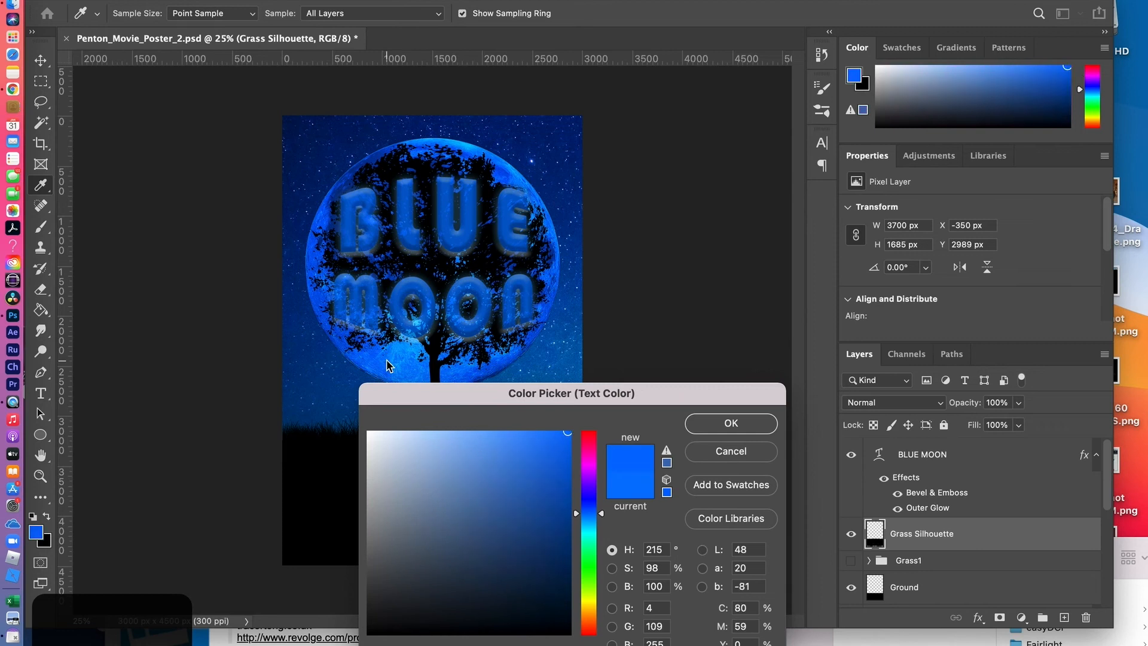
{"action": "left_click", "coordinate": [329, 393]}
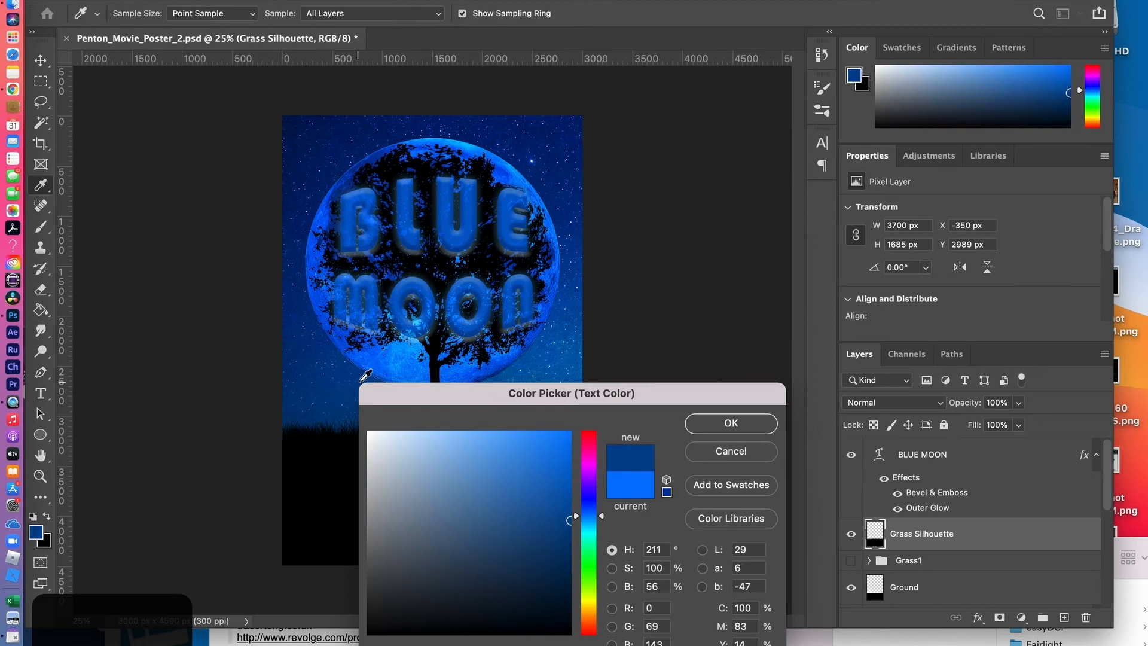
{"action": "left_click", "coordinate": [362, 188]}
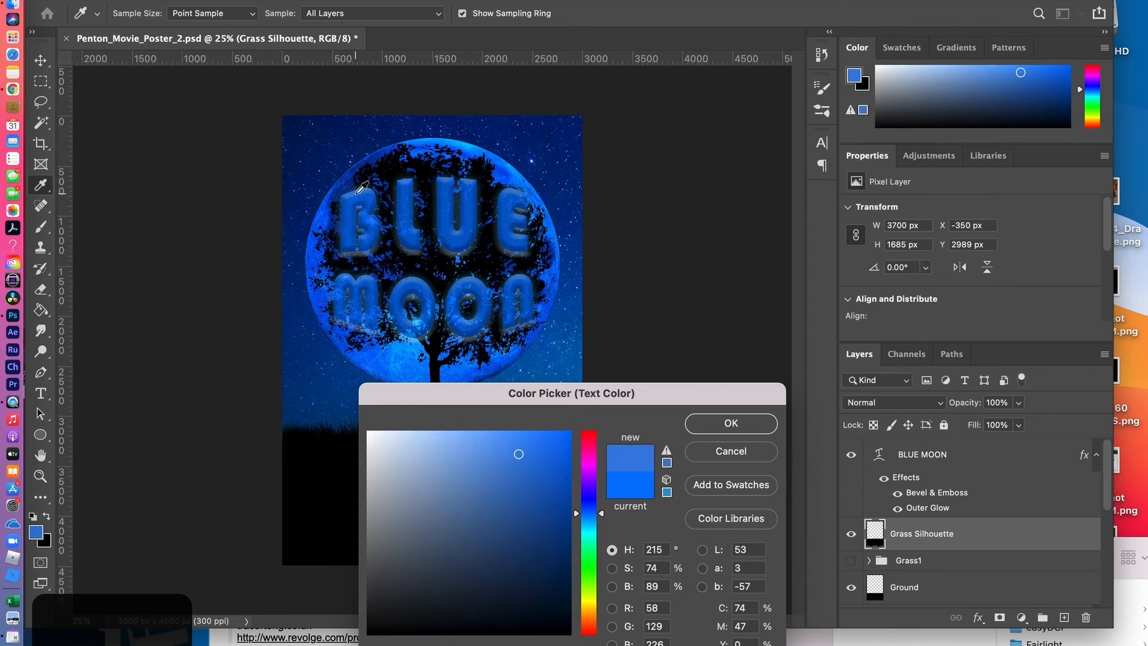
{"action": "left_click", "coordinate": [514, 166]}
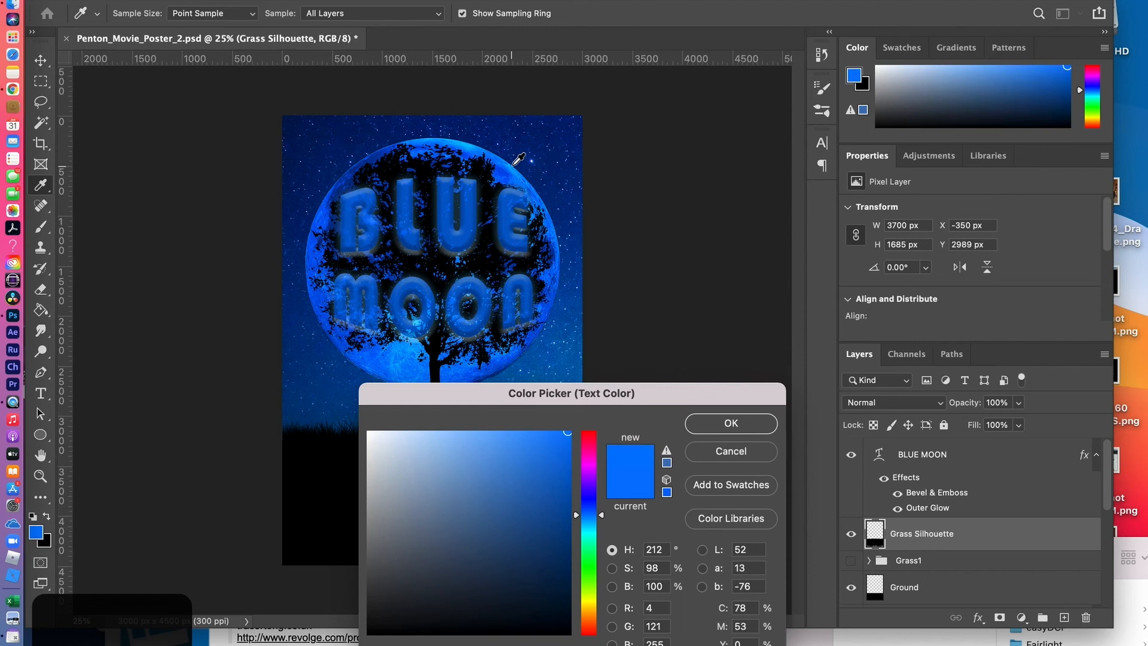
{"action": "left_click", "coordinate": [513, 165]}
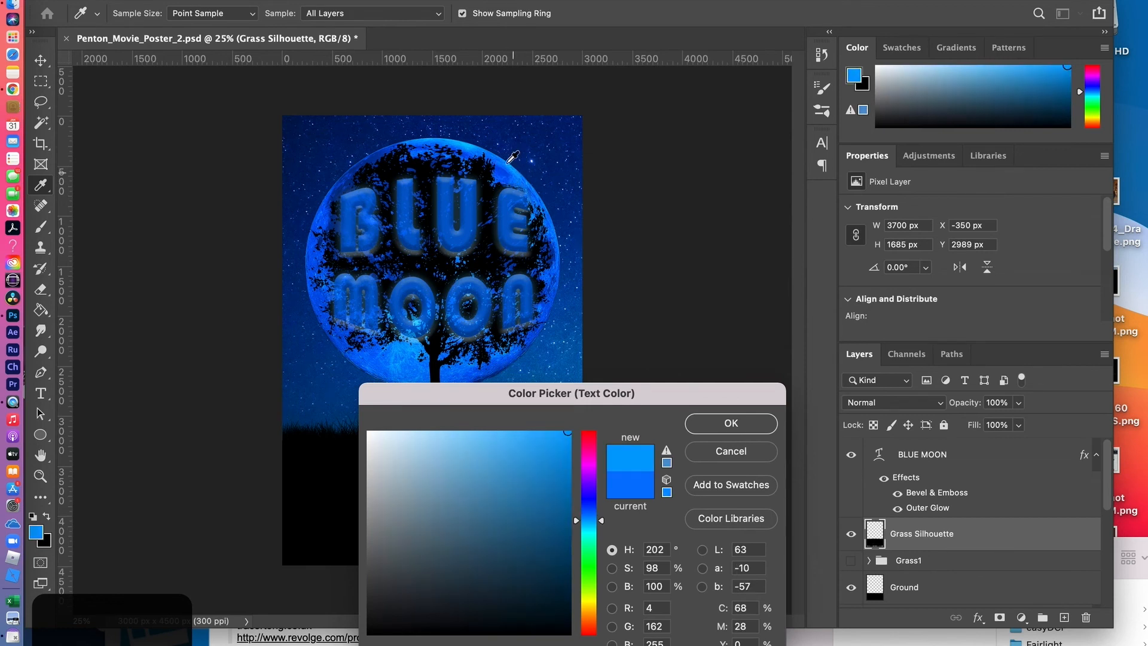
{"action": "left_click", "coordinate": [733, 427]}
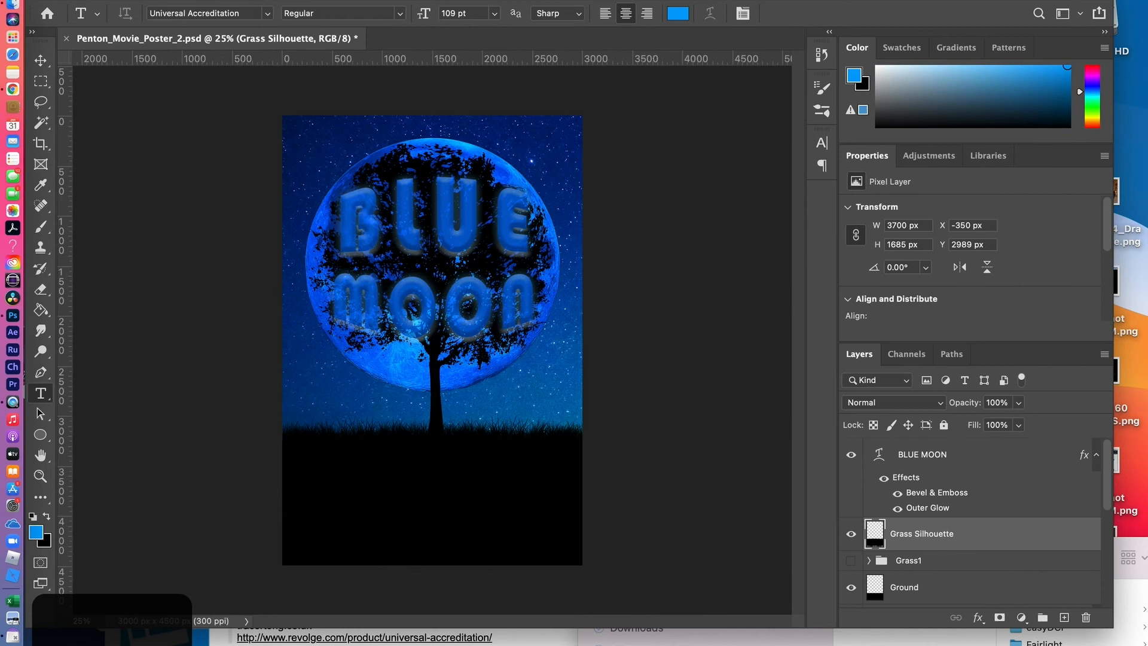
Show the Glyphs for Universal Accreditation Regular, enlarge the glyph view, and browse to the film-credit glyphs
{"action": "left_click", "coordinate": [527, 0]}
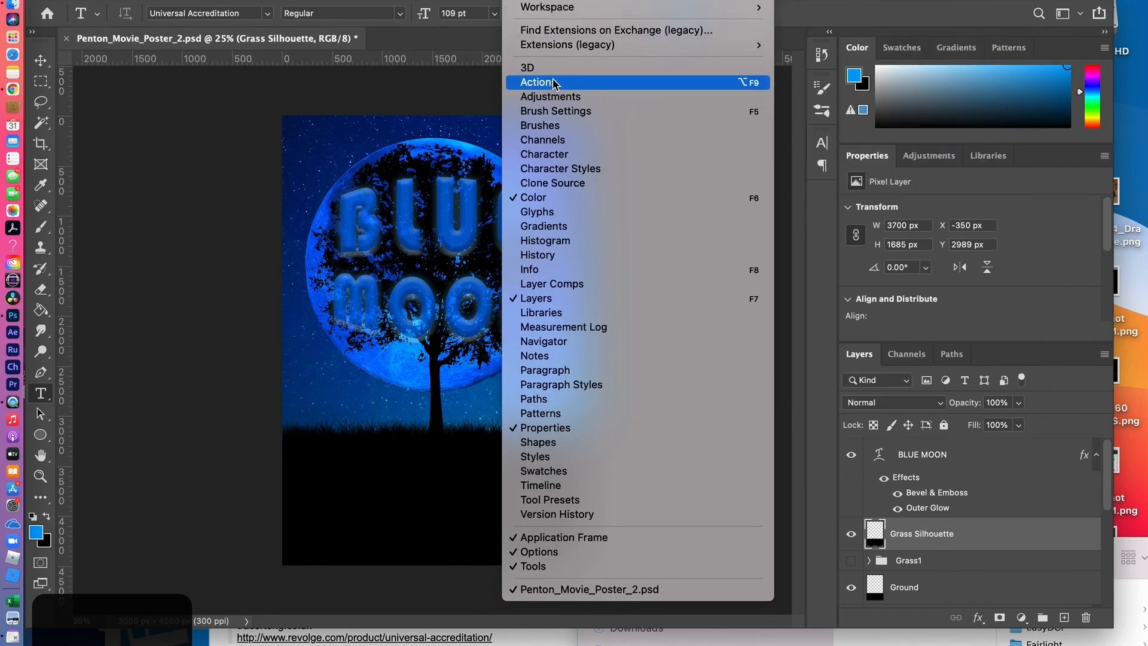
{"action": "left_click", "coordinate": [552, 212]}
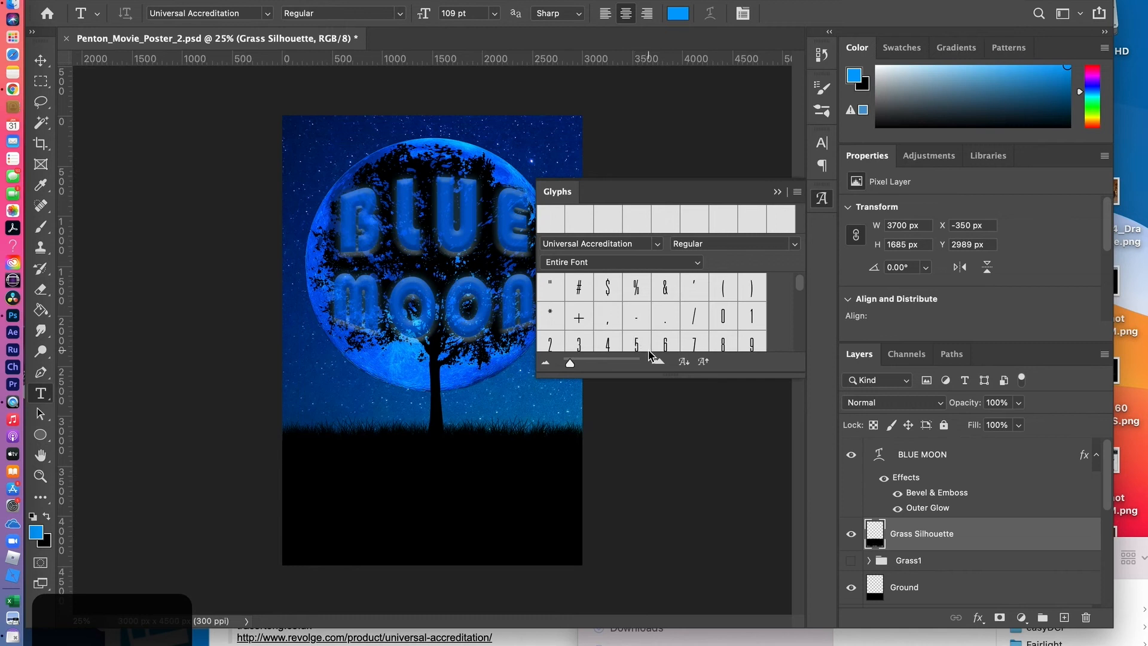
{"action": "left_click_drag", "start_coordinate": [670, 374], "coordinate": [720, 598]}
{"action": "left_click_drag", "start_coordinate": [801, 341], "coordinate": [802, 405]}
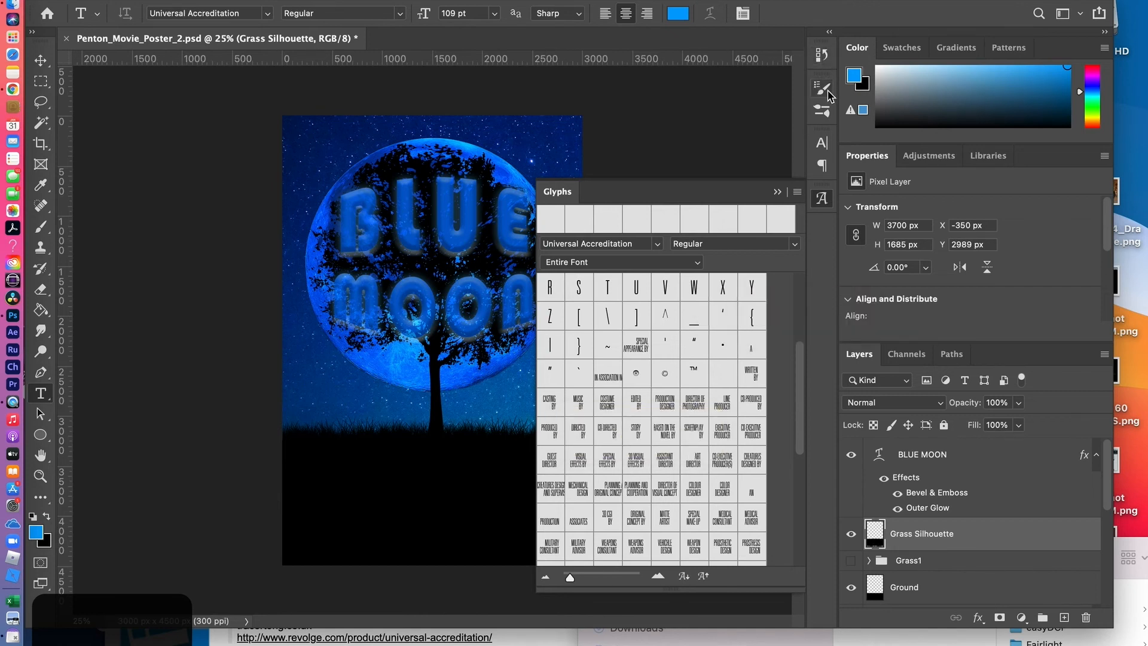
Try to insert the PRODUCED BY glyph from the Universal Accreditation glyph set
{"action": "left_click", "coordinate": [822, 144]}
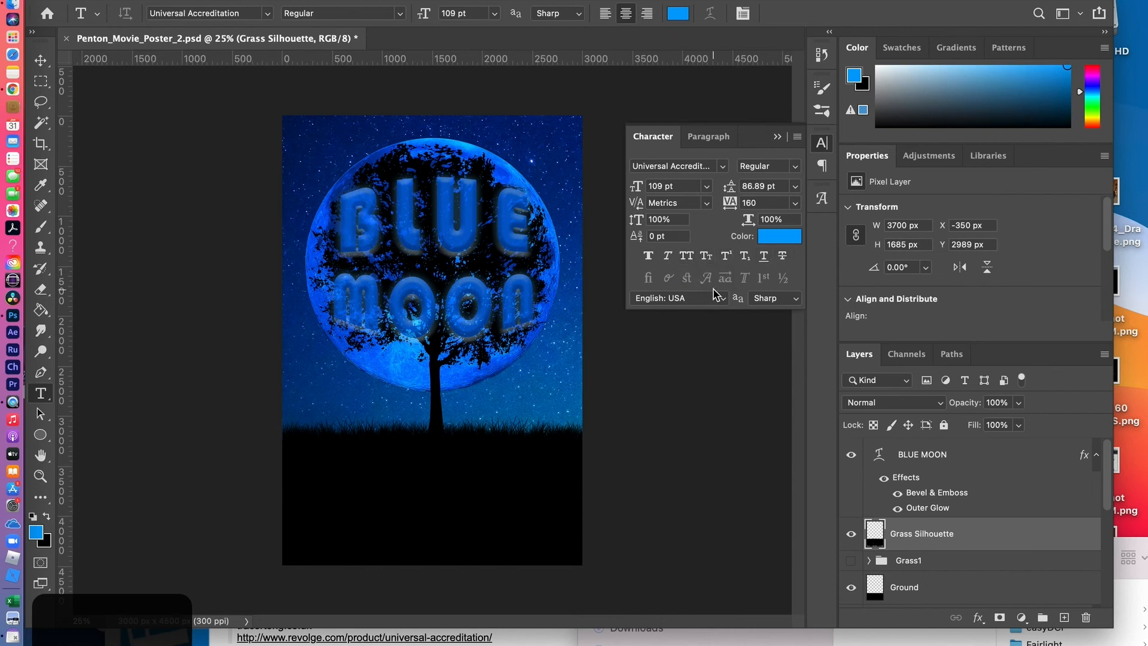
{"action": "left_click", "coordinate": [777, 138]}
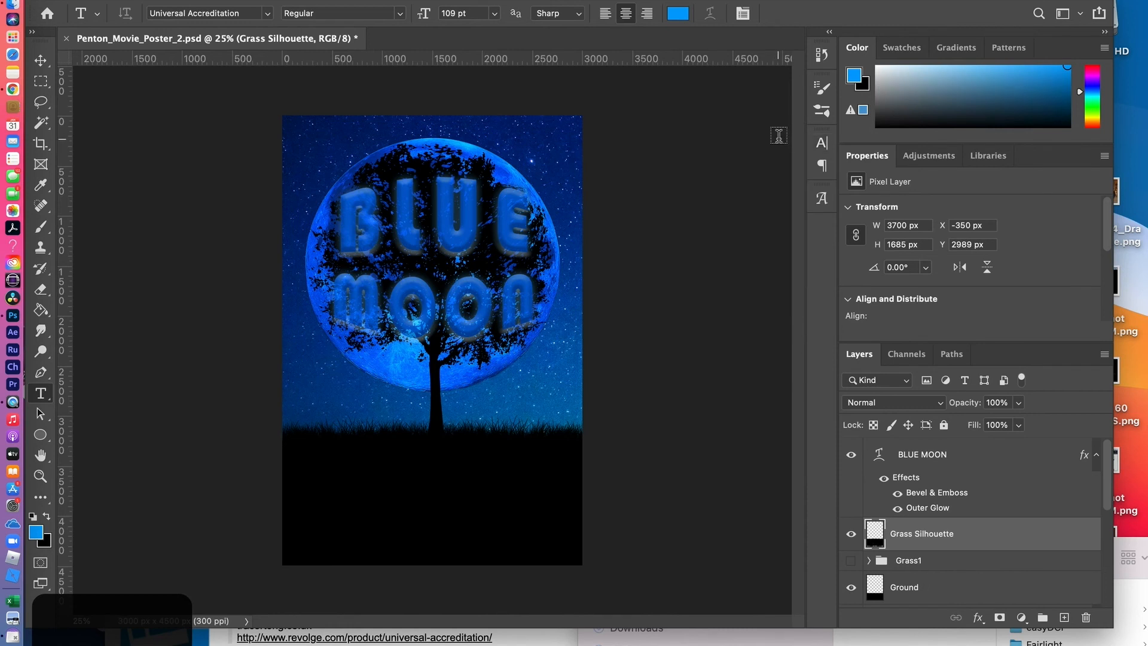
{"action": "left_click", "coordinate": [822, 199]}
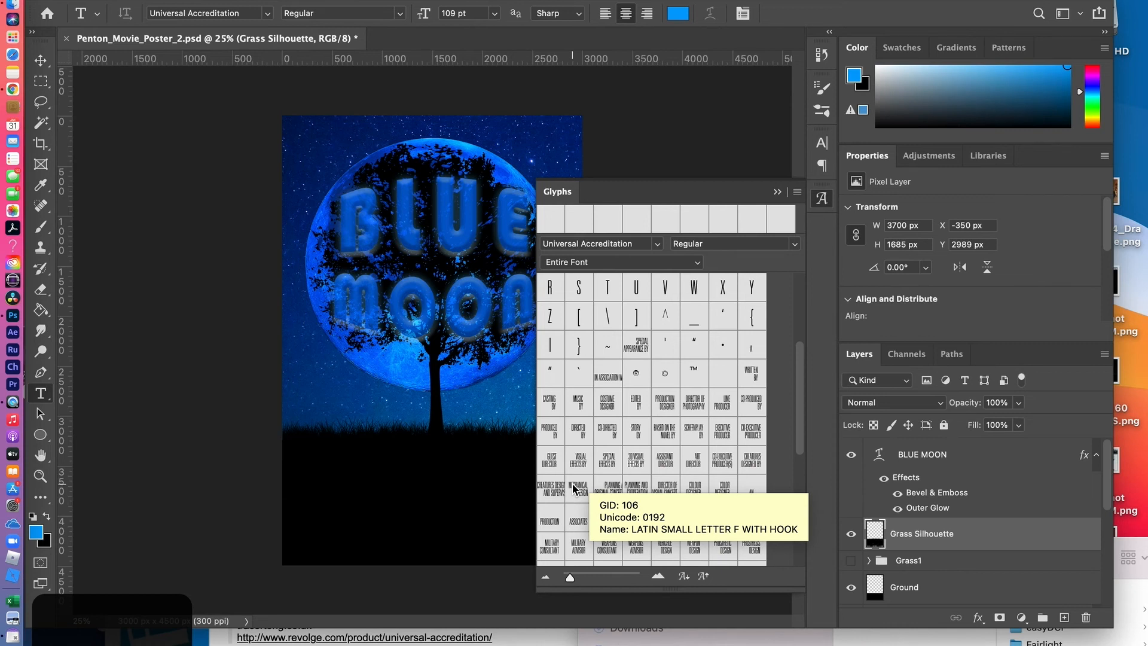
{"action": "left_click", "coordinate": [551, 435]}
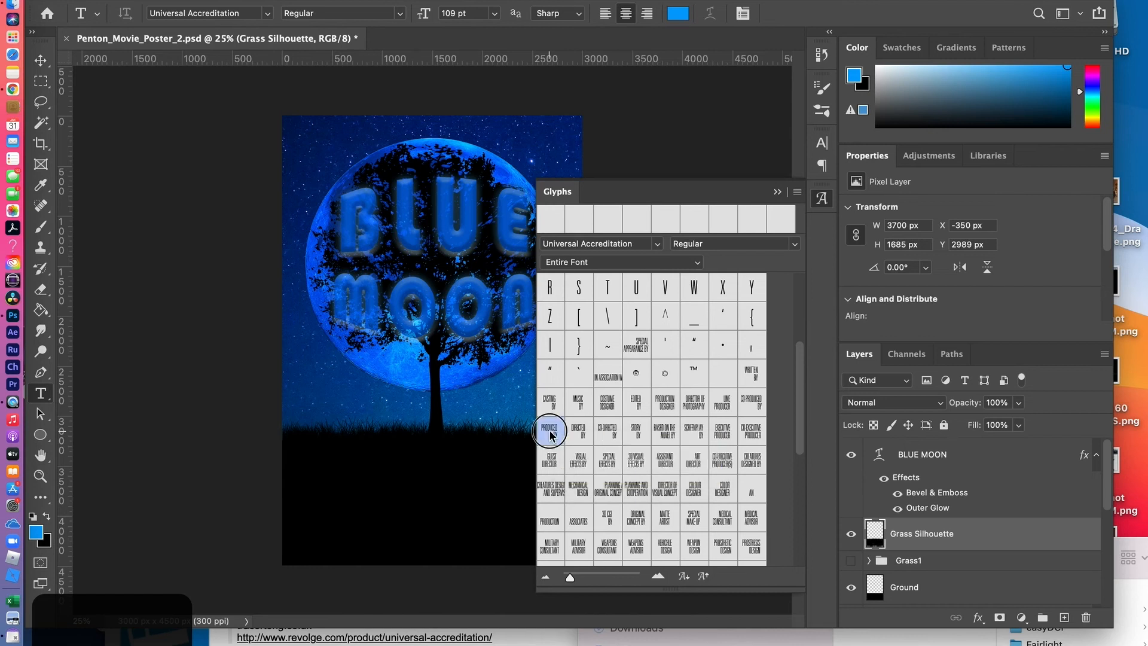
{"action": "double_click", "coordinate": [550, 435]}
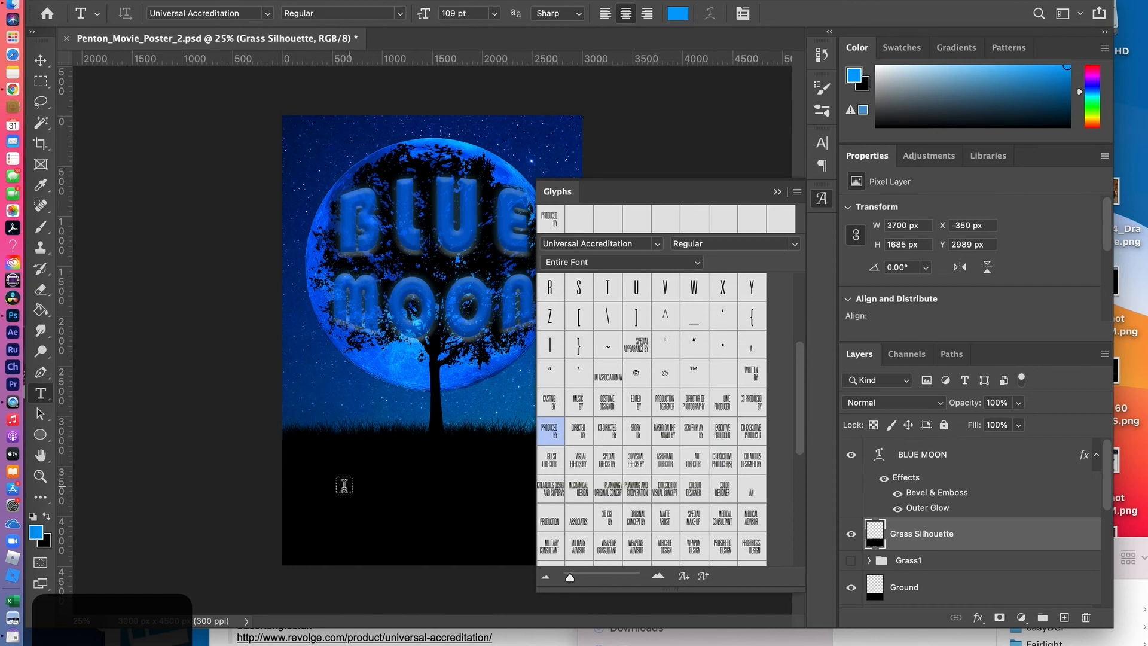
Start a new text line on the black ground and replace its placeholder text with the PRODUCED BY glyph
{"action": "left_click", "coordinate": [327, 492]}
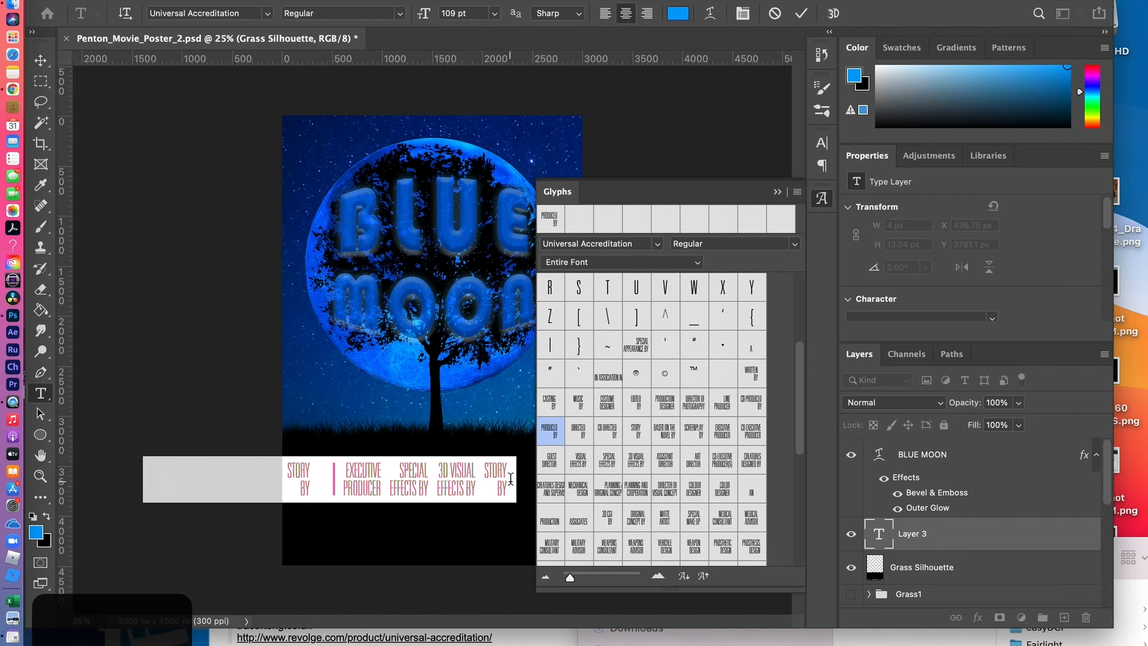
{"action": "left_click_drag", "start_coordinate": [511, 481], "coordinate": [80, 468]}
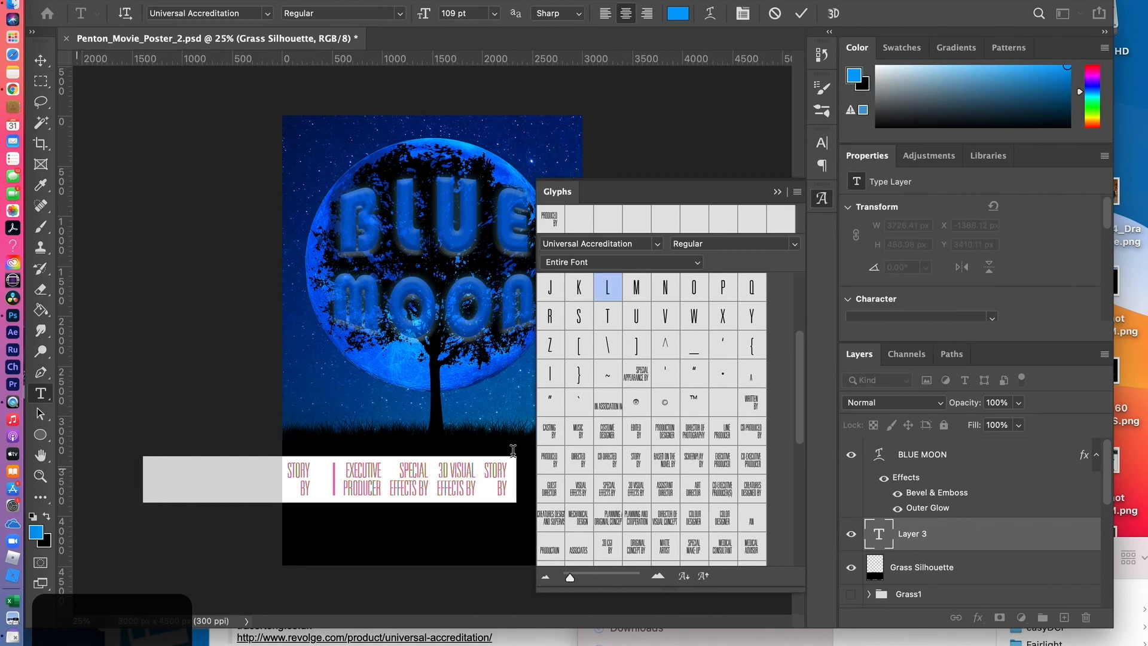
{"action": "left_click", "coordinate": [556, 467]}
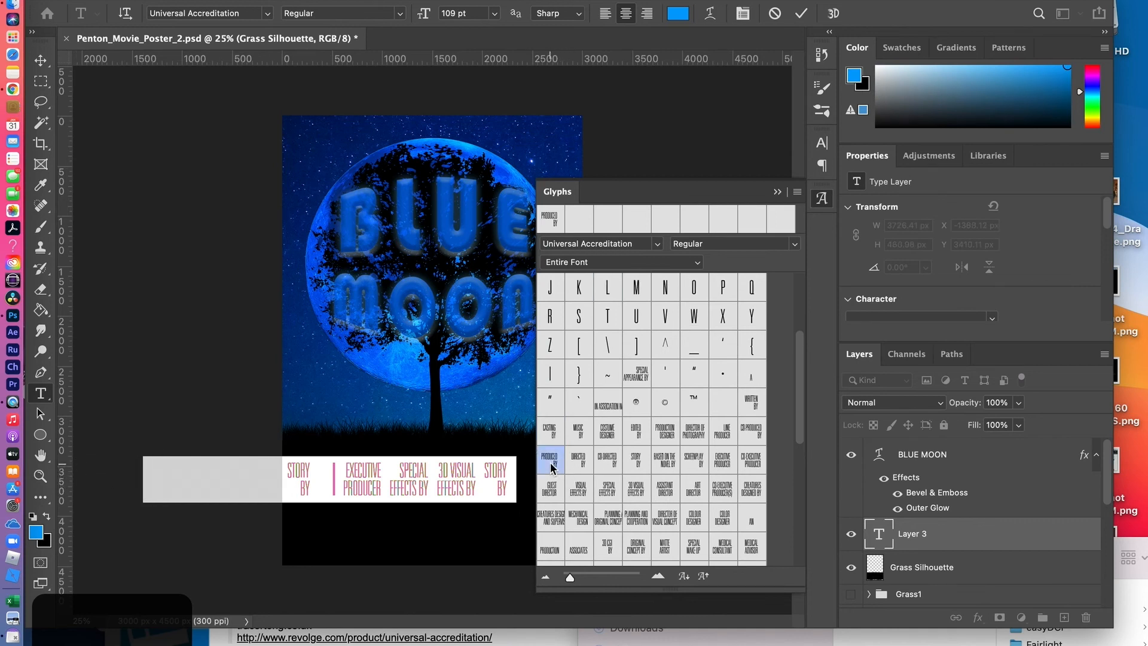
{"action": "double_click", "coordinate": [550, 467]}
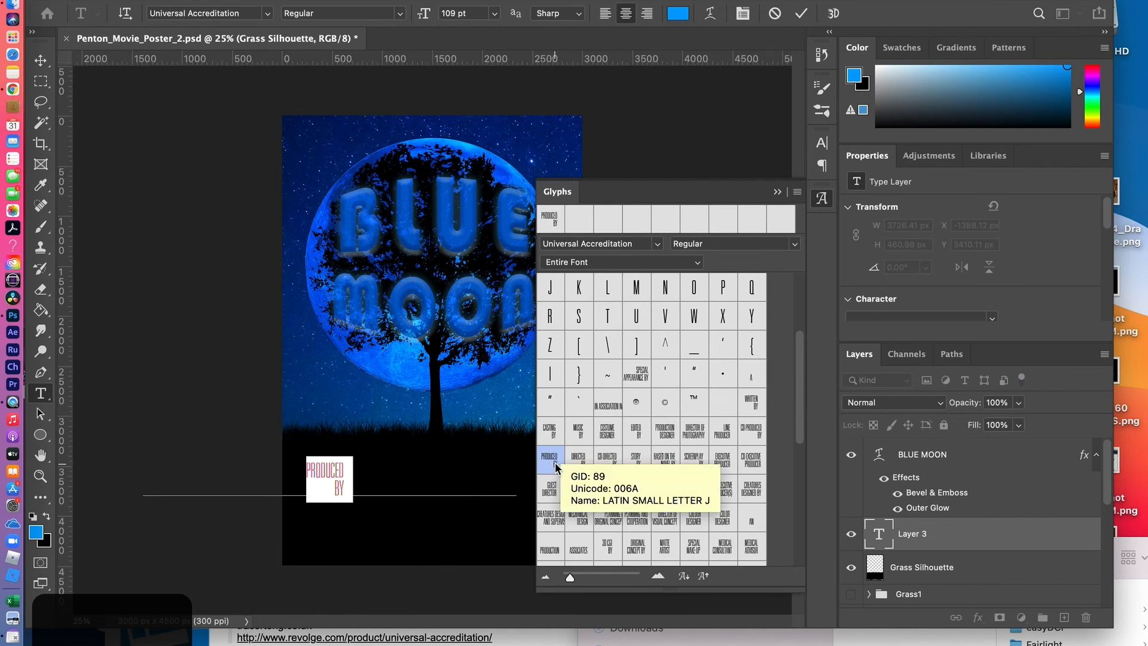
{"action": "left_click", "coordinate": [345, 472]}
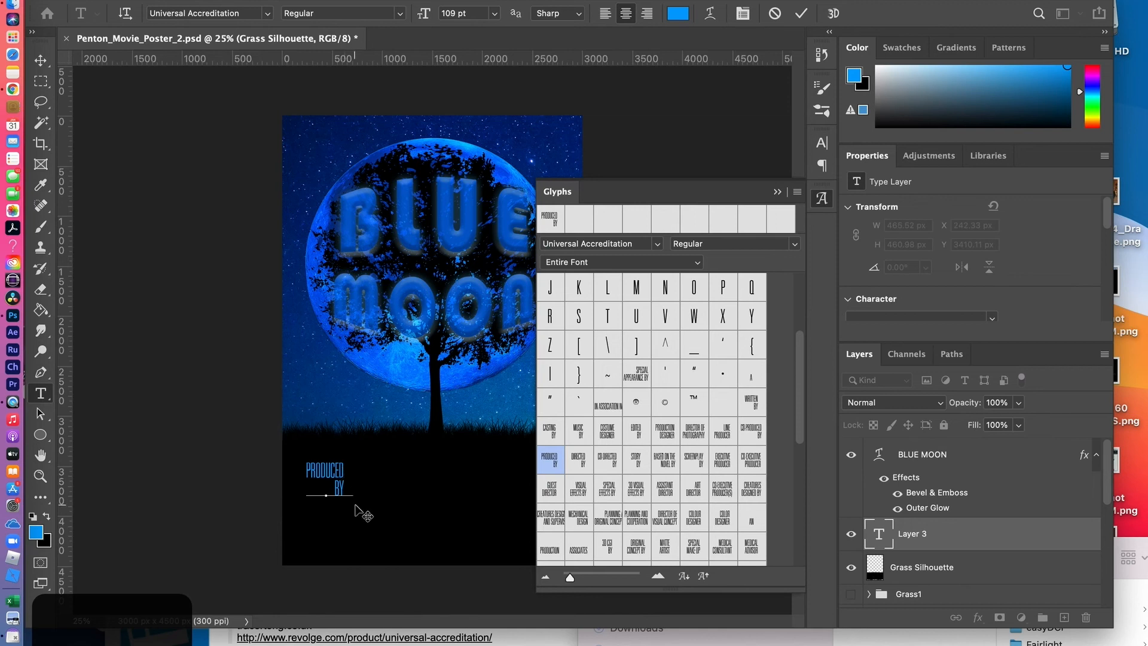
{"action": "key", "text": "BackSpace"}
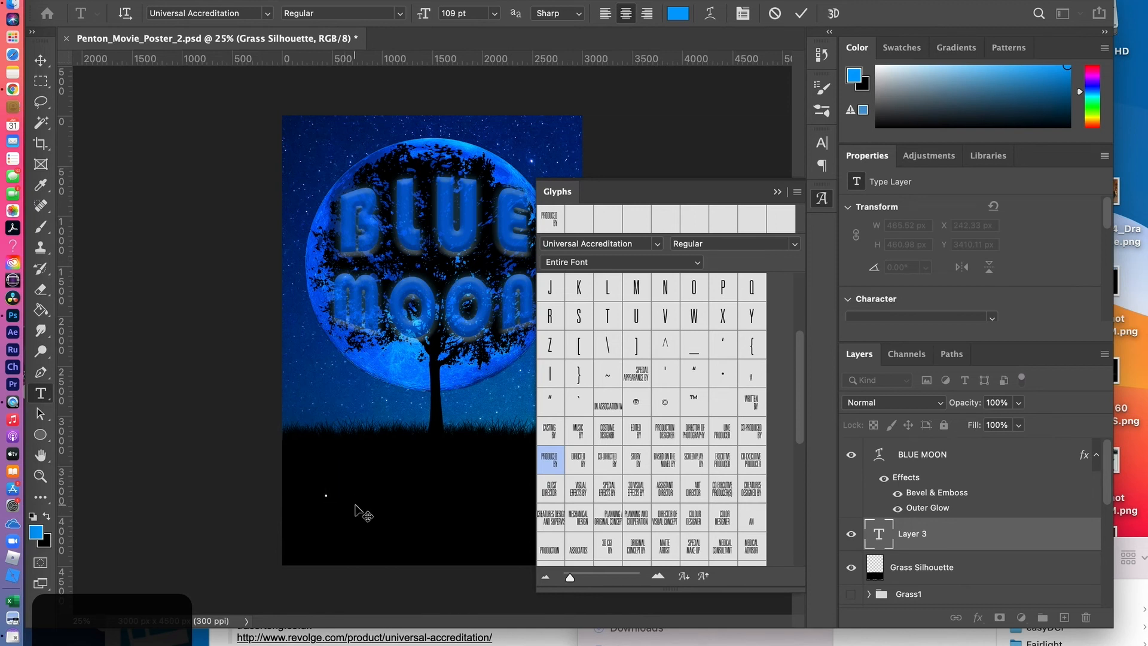
{"action": "key", "text": "super+z"}
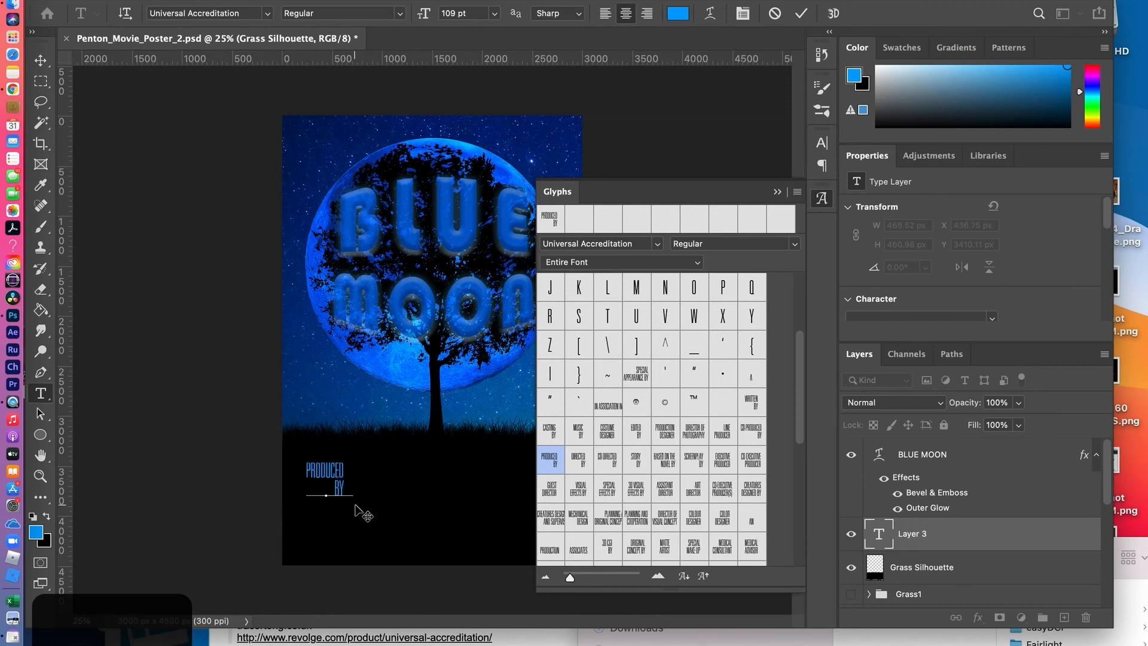
Set the tracking of the PRODUCED BY glyph to 0
{"action": "left_click", "coordinate": [822, 144]}
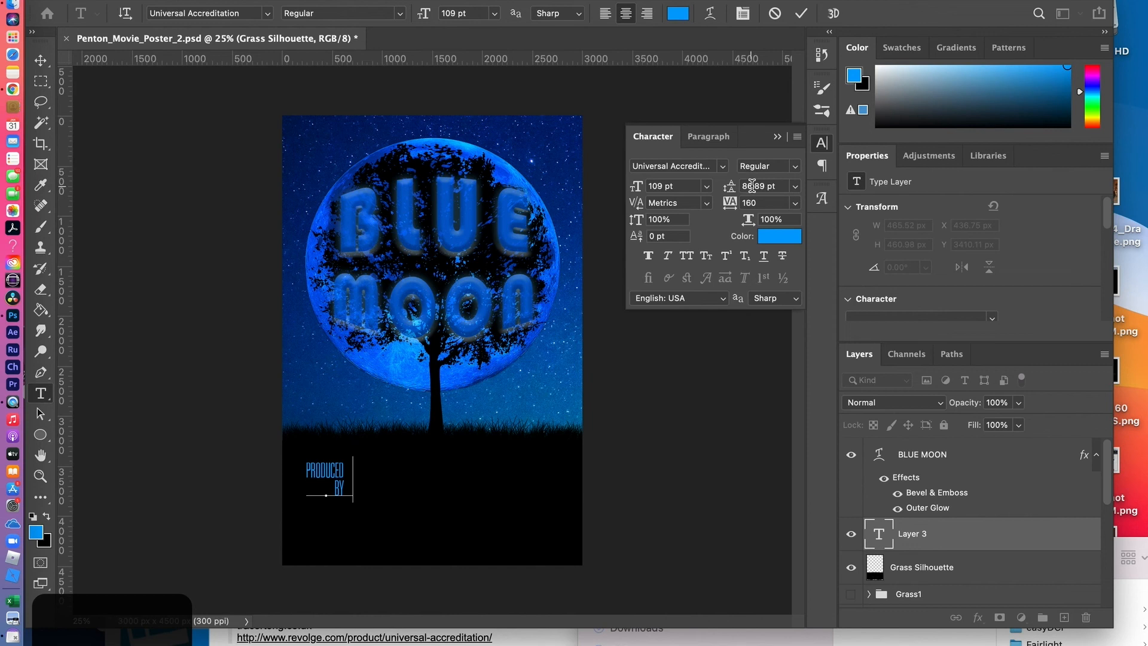
{"action": "left_click", "coordinate": [763, 204]}
{"action": "type", "text": "0"}
{"action": "key", "text": "Return"}
{"action": "left_click", "coordinate": [352, 478]}
{"action": "left_click_drag", "start_coordinate": [352, 479], "coordinate": [305, 465]}
{"action": "left_click_drag", "start_coordinate": [757, 208], "coordinate": [733, 201]}
{"action": "key", "text": "BackSpace"}
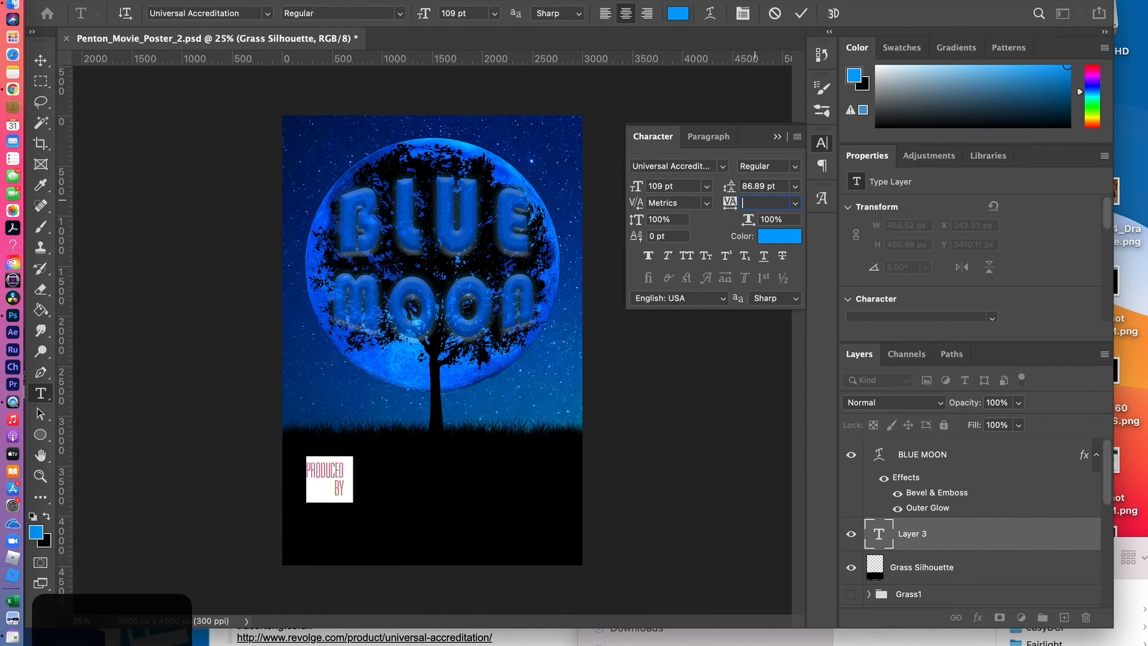
{"action": "key", "text": "Return"}
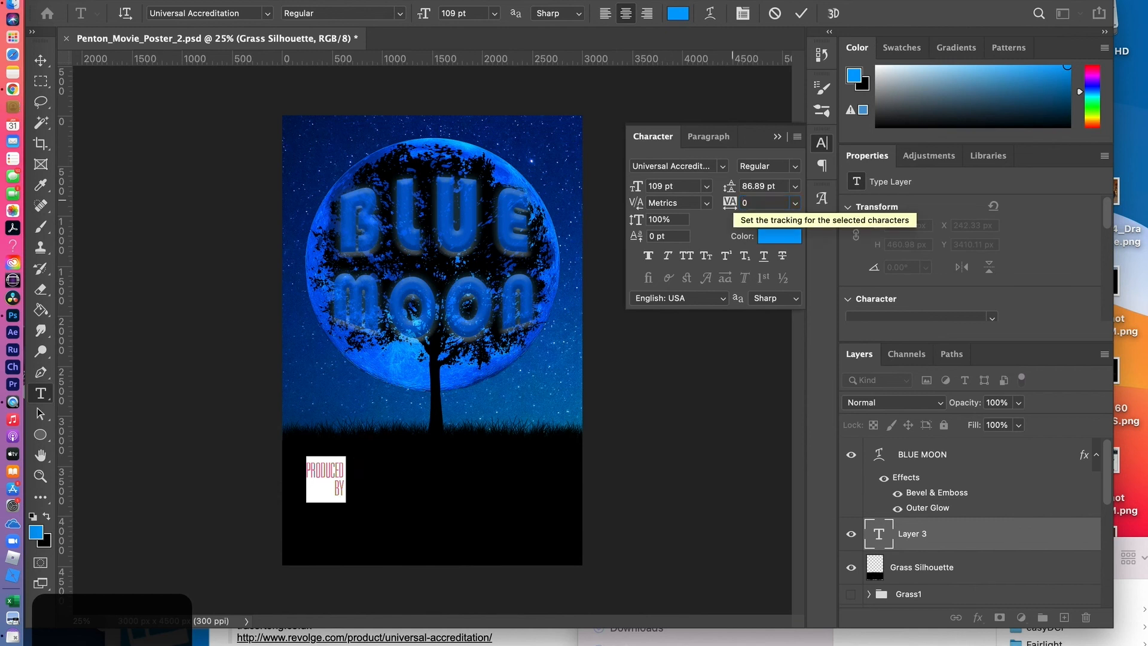
Enter the producer's full name in capitals after the PRODUCED BY glyph and left-align the text
{"action": "left_click", "coordinate": [347, 479]}
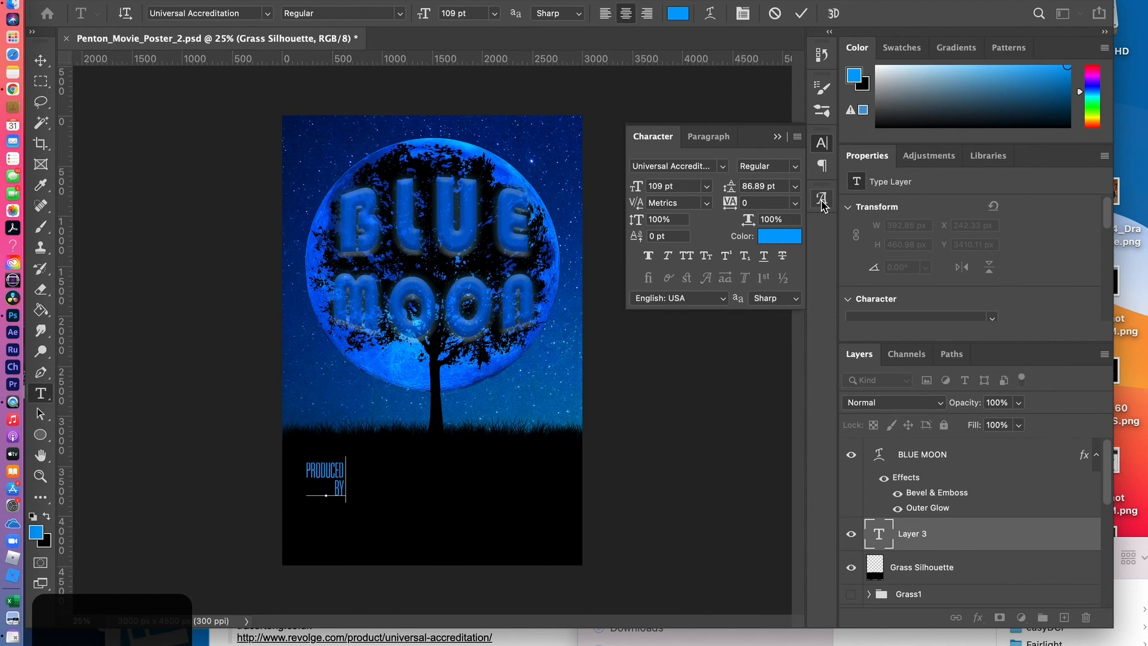
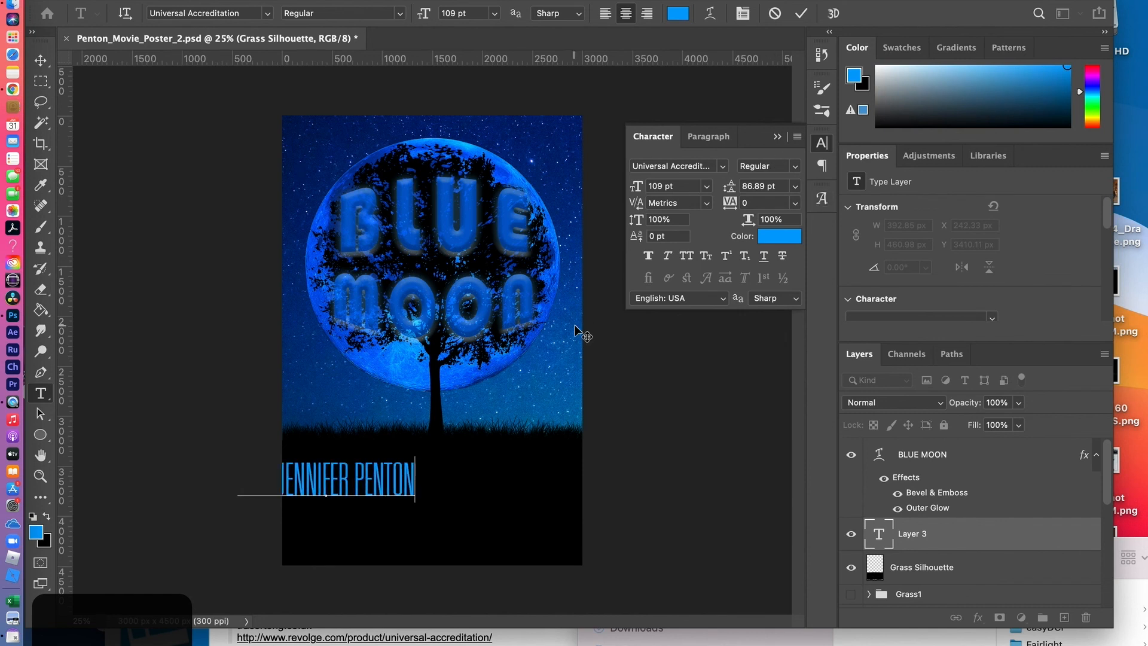
{"action": "left_click", "coordinate": [708, 139]}
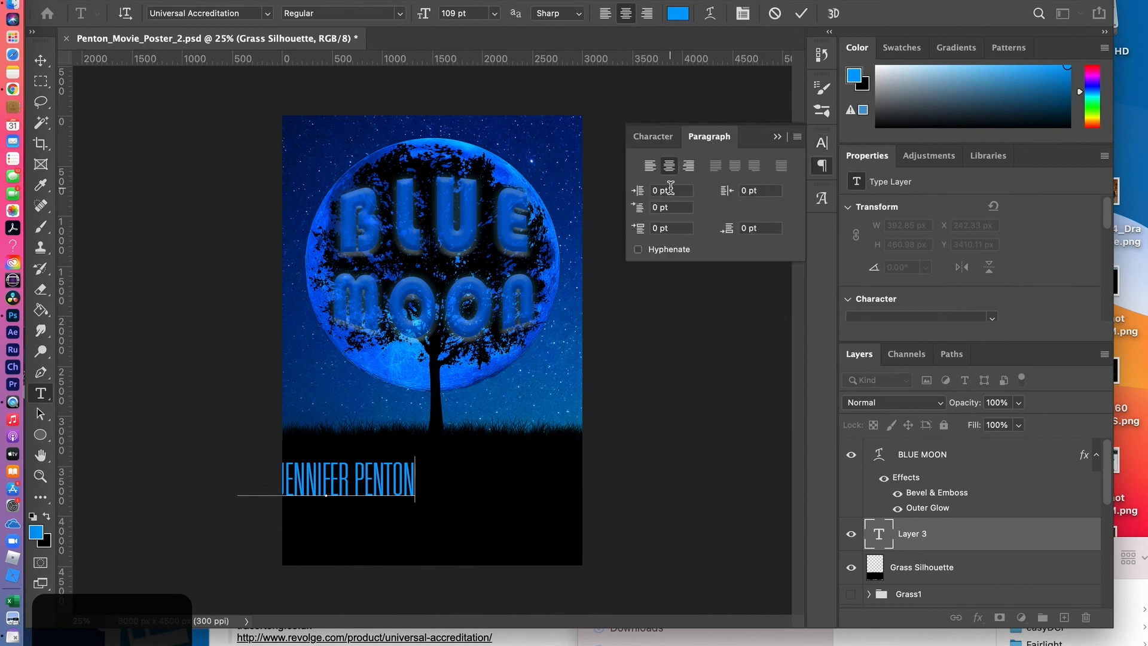
{"action": "left_click", "coordinate": [650, 167]}
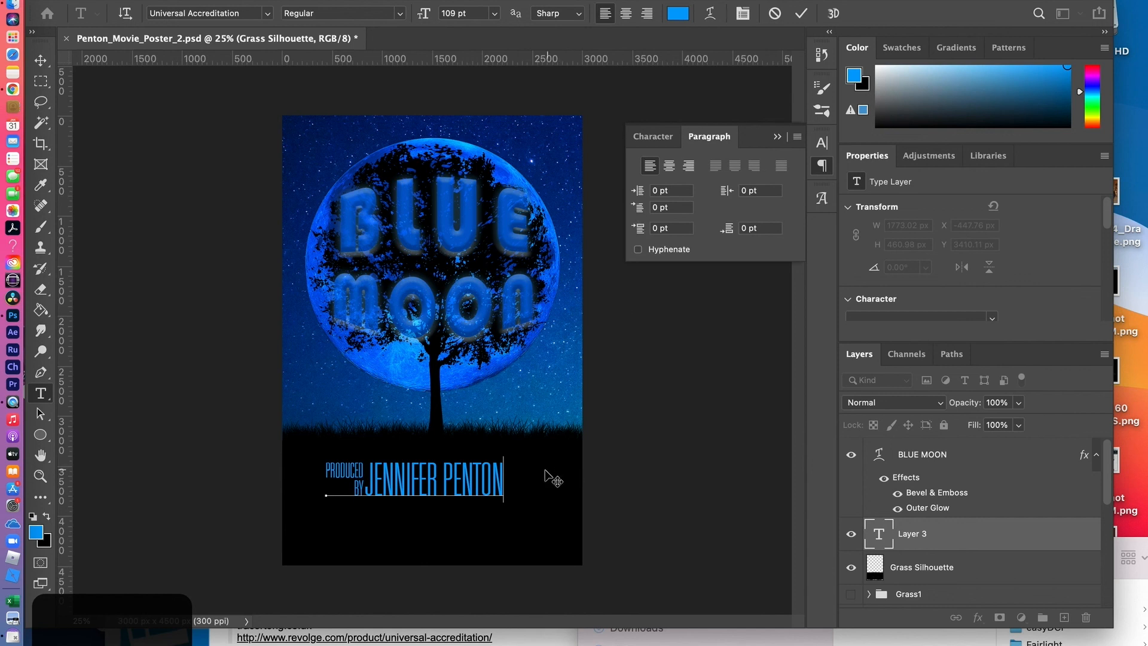
Reduce the whole producer credit line to a font size of 31 pt and commit the text
{"action": "left_click_drag", "start_coordinate": [502, 478], "coordinate": [338, 476]}
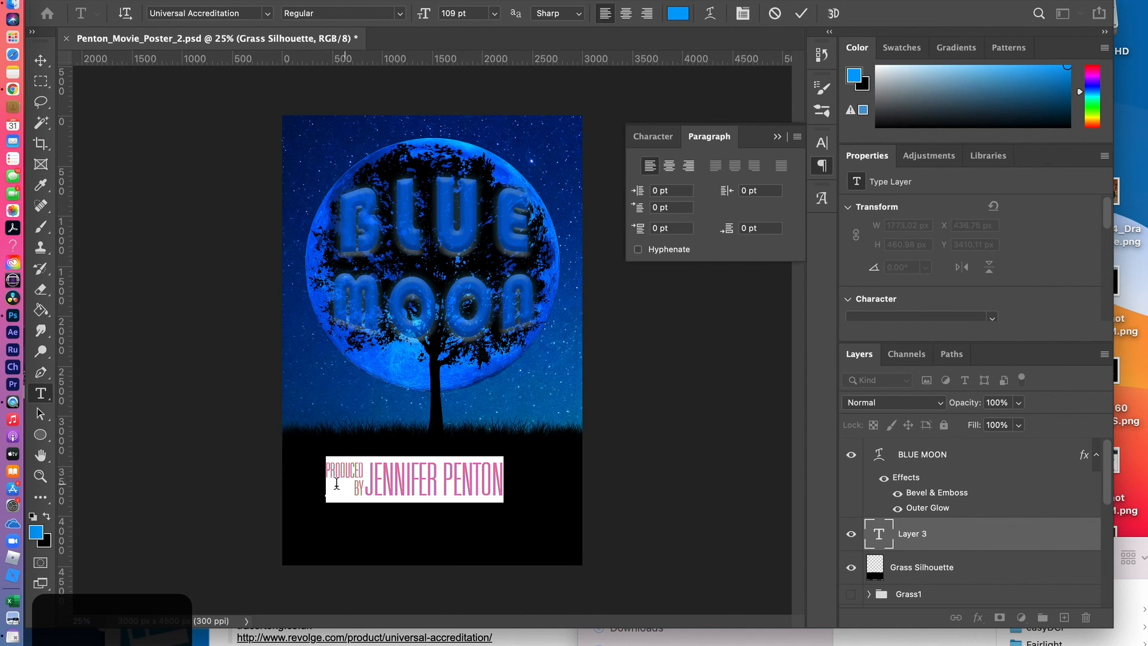
{"action": "left_click", "coordinate": [822, 205]}
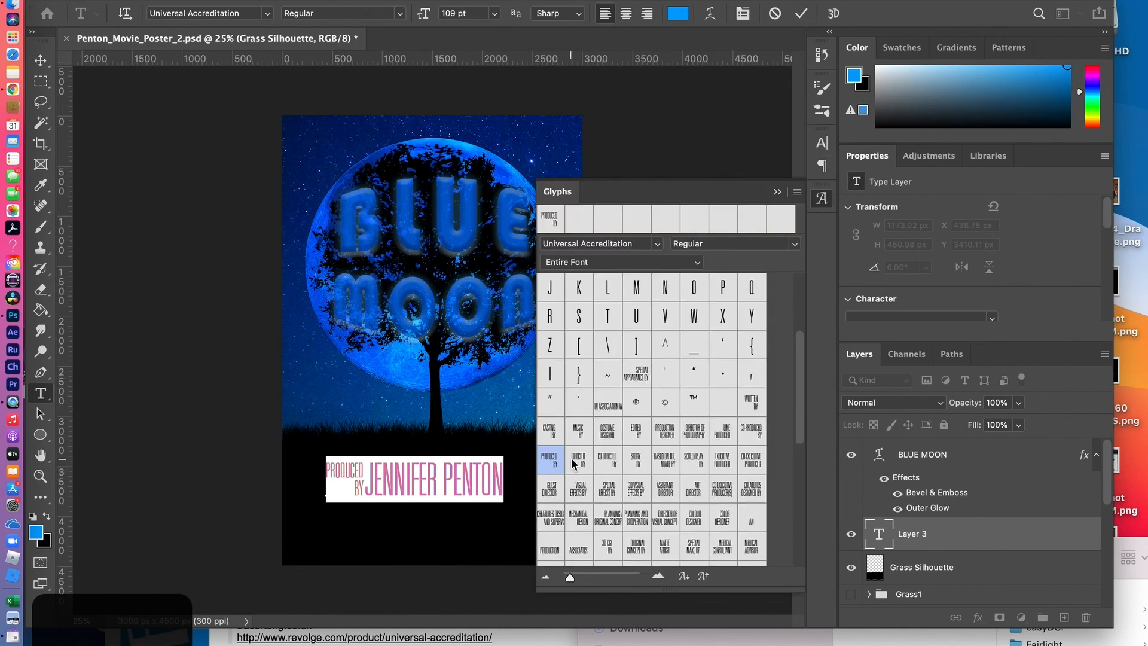
{"action": "left_click", "coordinate": [779, 193]}
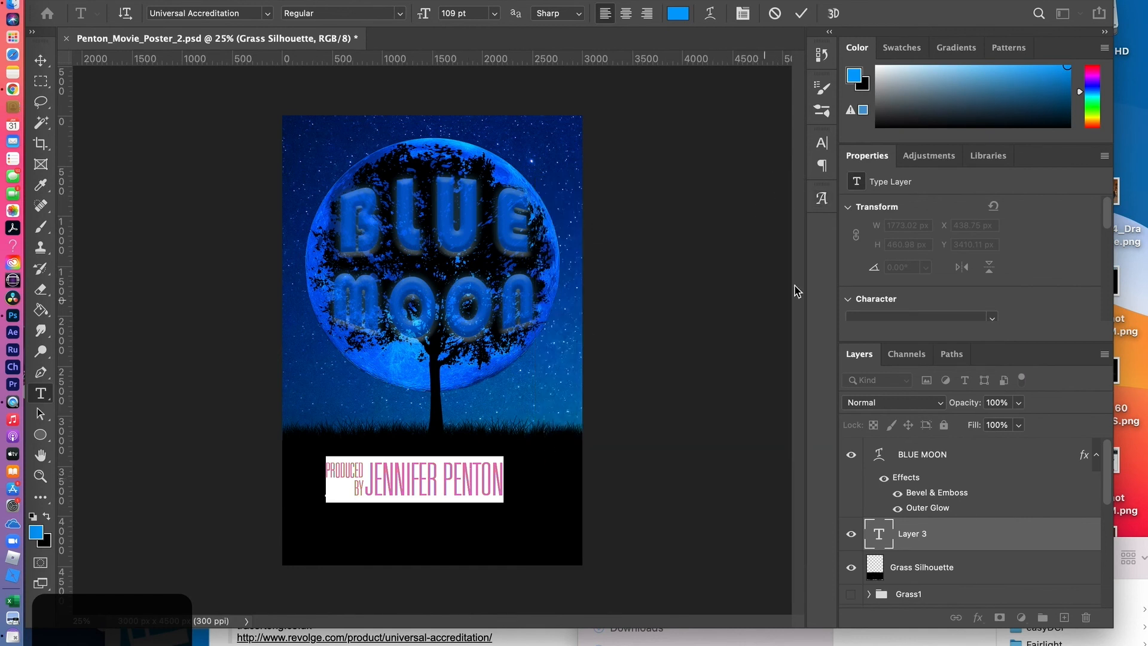
{"action": "left_click", "coordinate": [824, 146]}
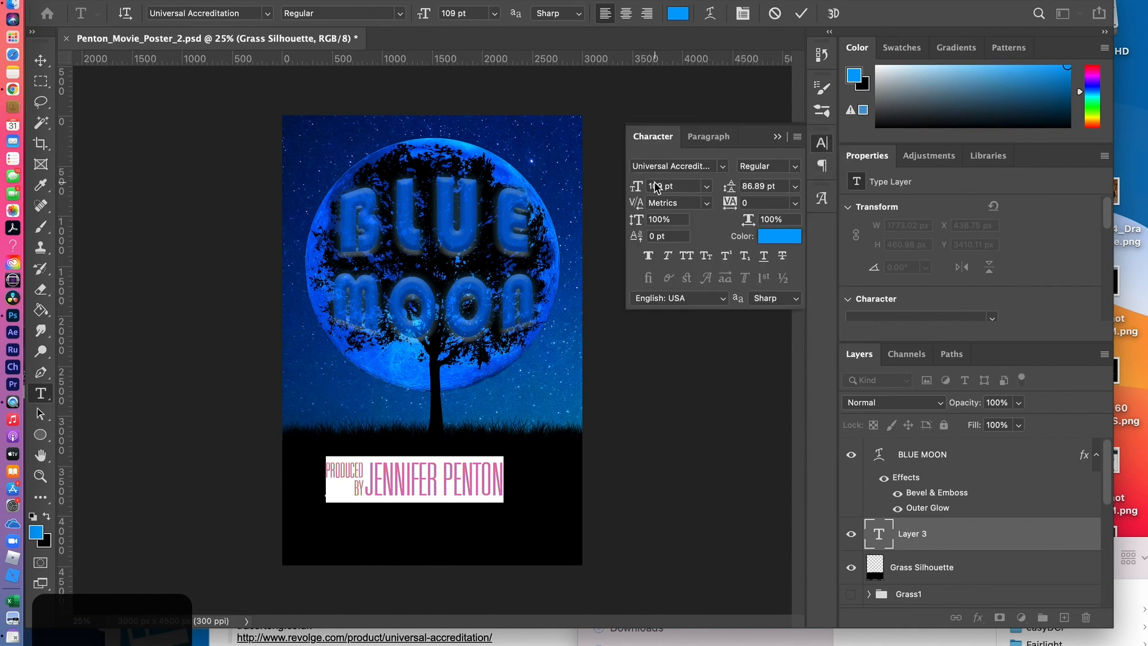
{"action": "left_click_drag", "start_coordinate": [644, 190], "coordinate": [578, 199]}
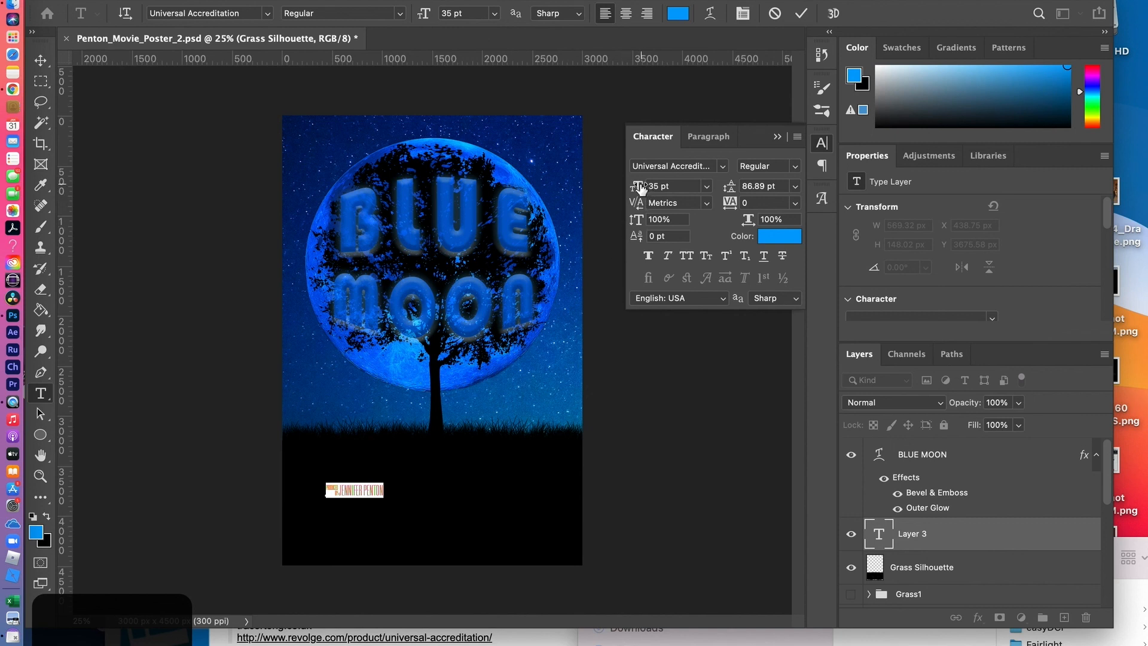
{"action": "left_click_drag", "start_coordinate": [641, 188], "coordinate": [639, 189]}
{"action": "left_click", "coordinate": [691, 89]}
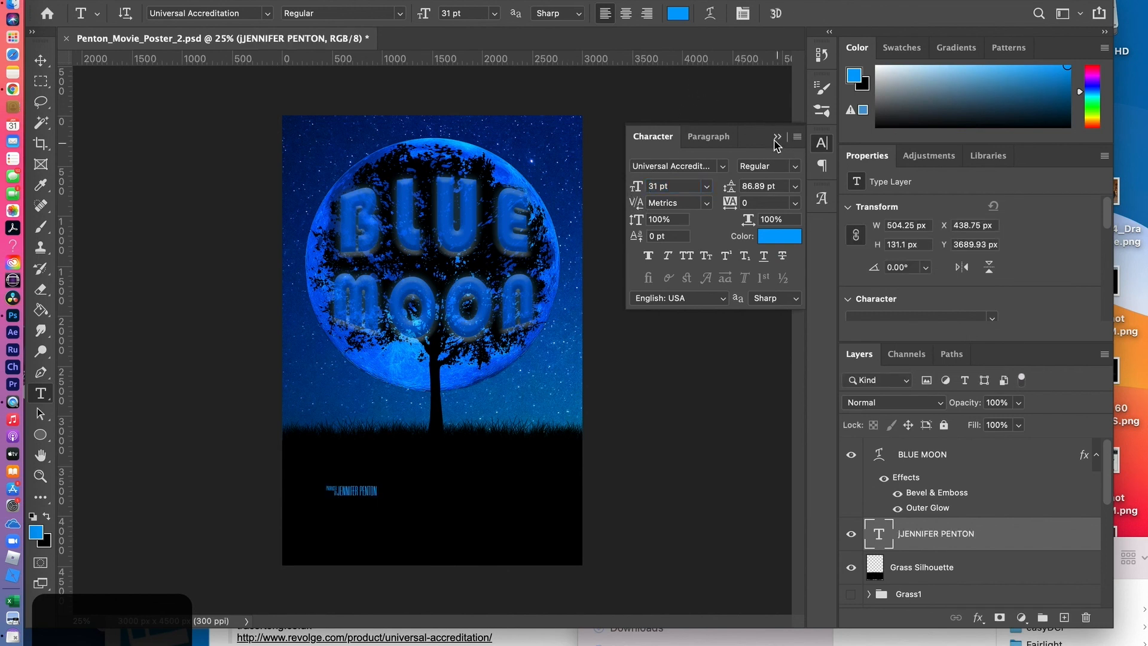
Move the producer credit line to the upper-left part of the black ground, at about X 269 px, Y 3429 px
{"action": "left_click", "coordinate": [40, 61]}
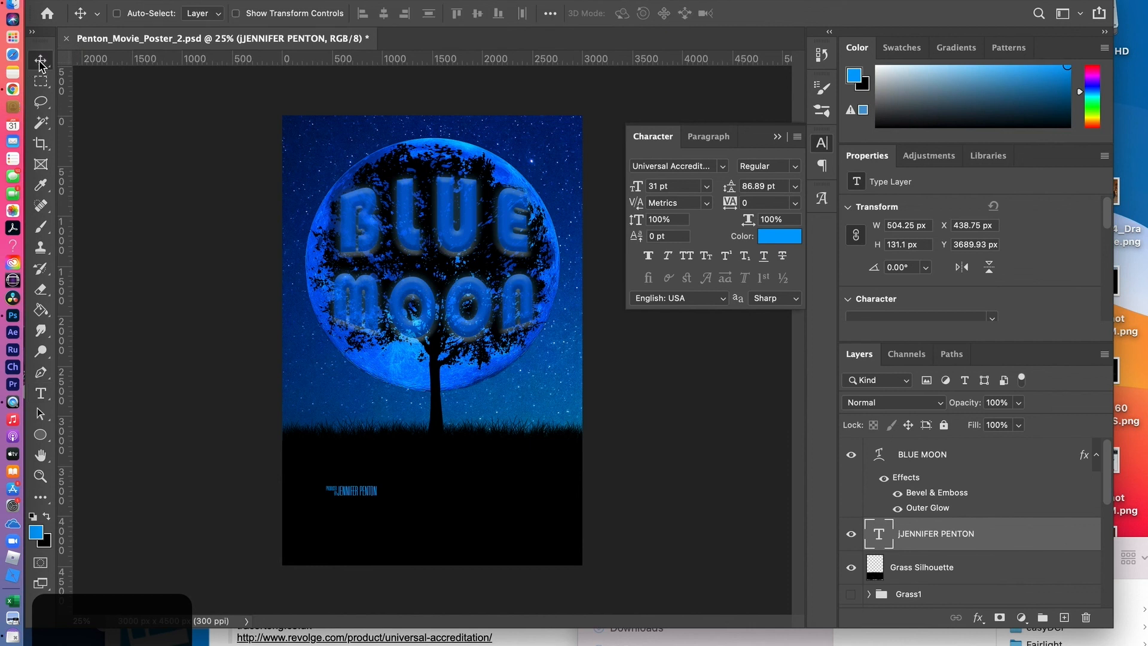
{"action": "left_click", "coordinate": [777, 136]}
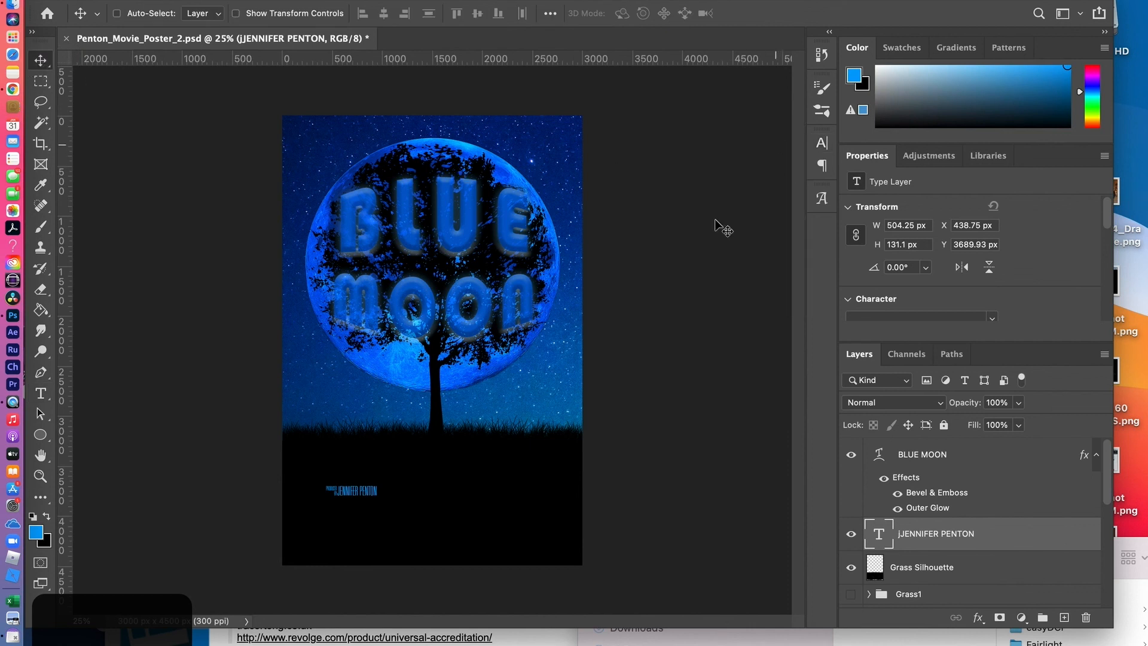
{"action": "left_click_drag", "start_coordinate": [354, 493], "coordinate": [376, 466]}
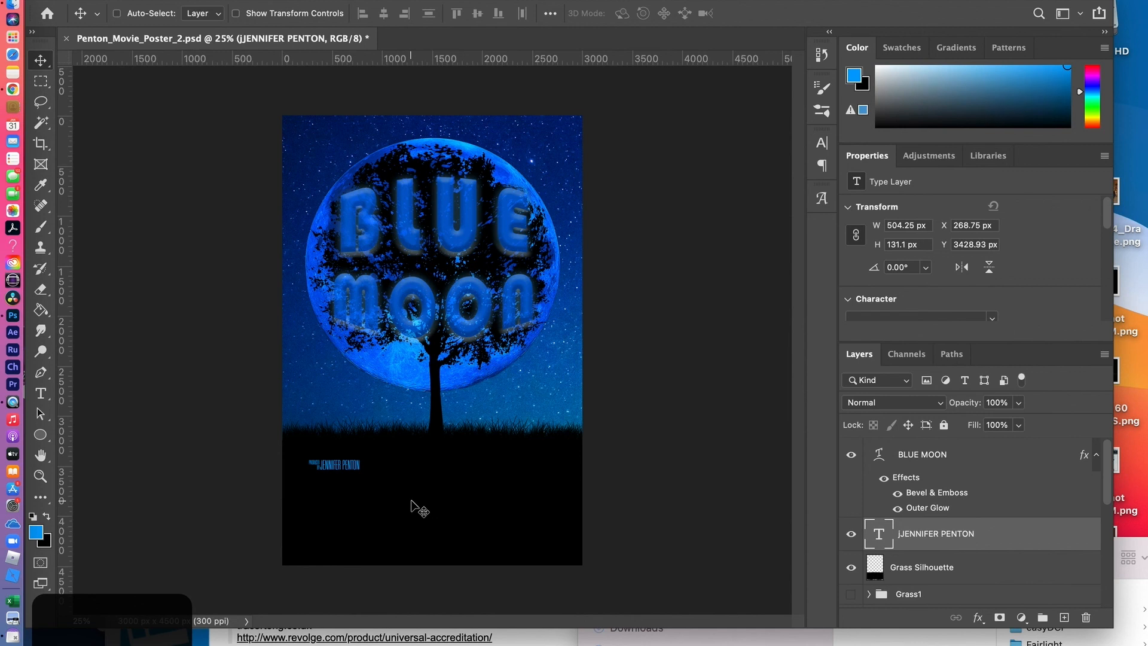
Switch to Chrome and open Google Images in a new tab
{"action": "key", "text": "super+Tab"}
{"action": "key", "text": "super+Tab"}
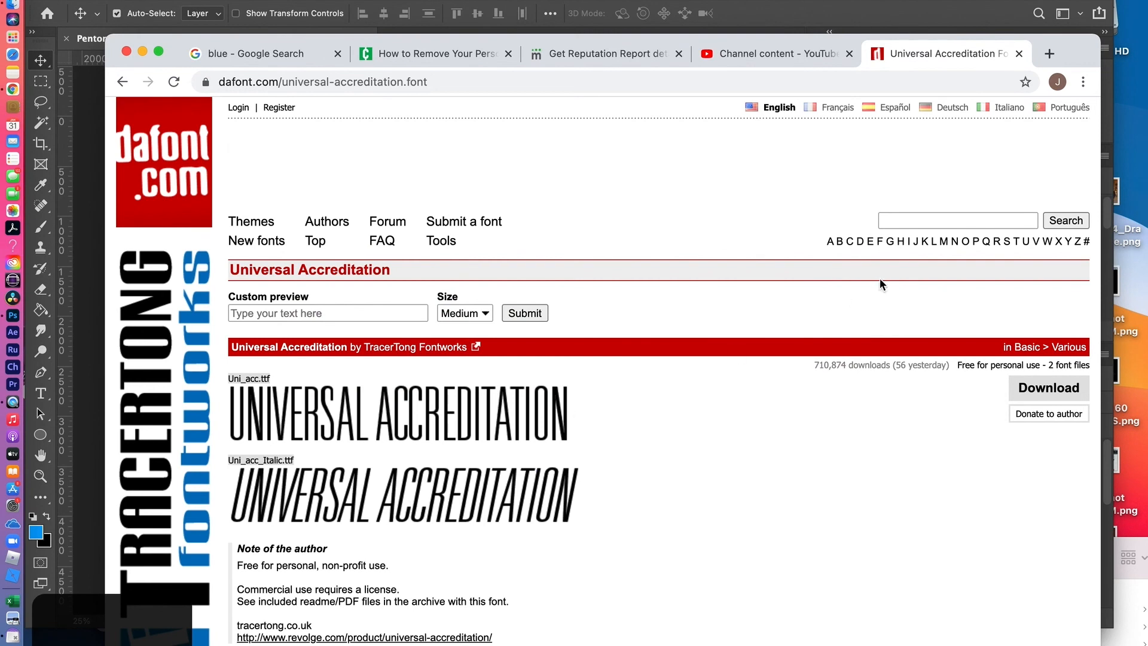
{"action": "left_click", "coordinate": [1049, 54]}
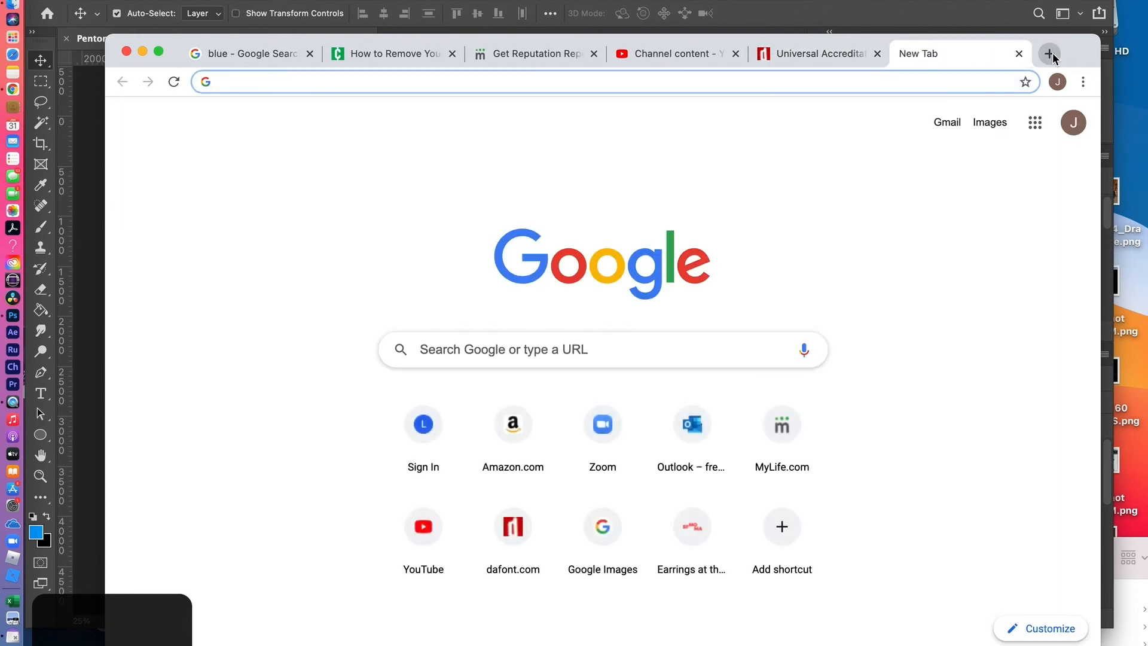
{"action": "type", "text": "im"}
{"action": "key", "text": "Return"}
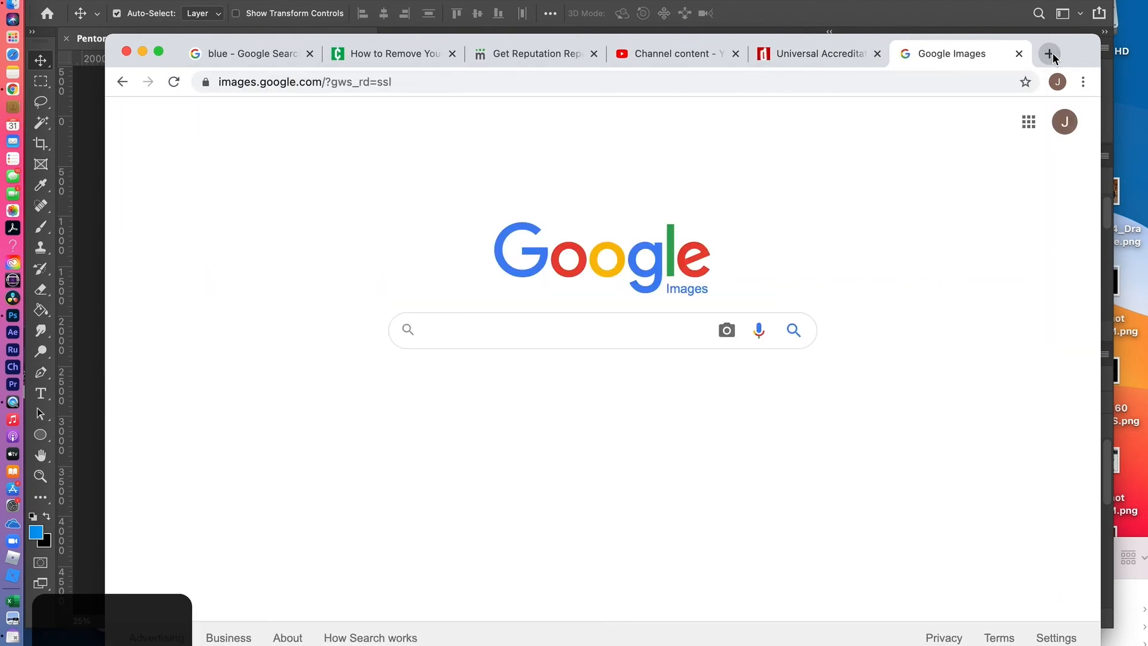
Search Google Images for "billing block" and look through the example credit blocks
{"action": "type", "text": "BILL"}
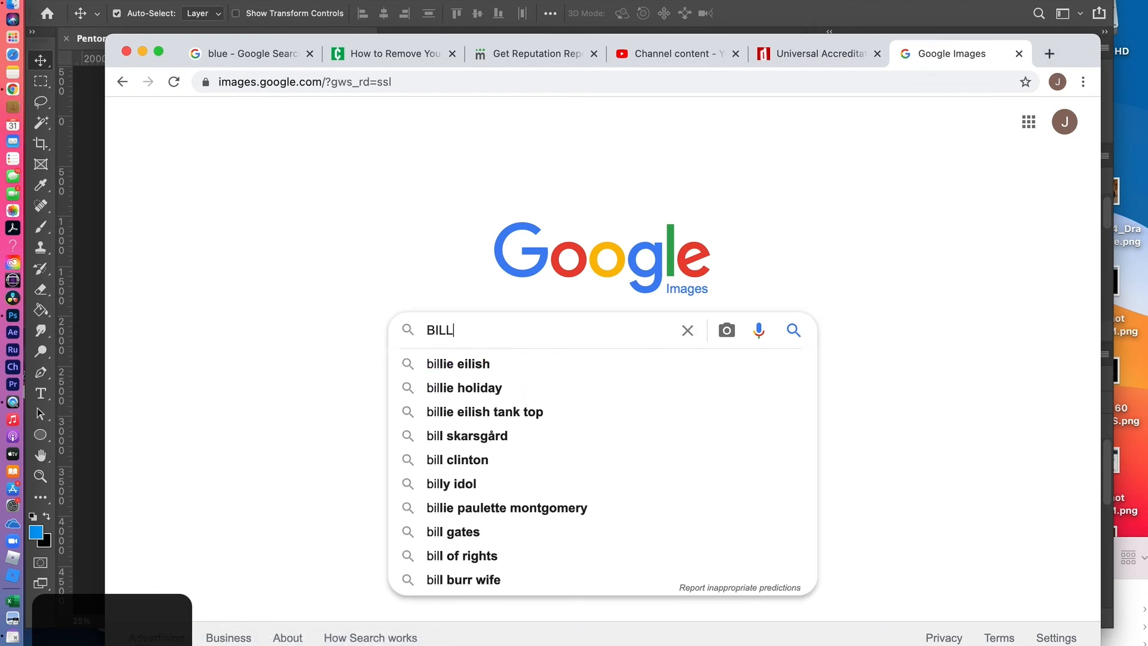
{"action": "key", "text": "BackSpace"}
{"action": "key", "text": "BackSpace"}
{"action": "key", "text": "BackSpace"}
{"action": "key", "text": "BackSpace"}
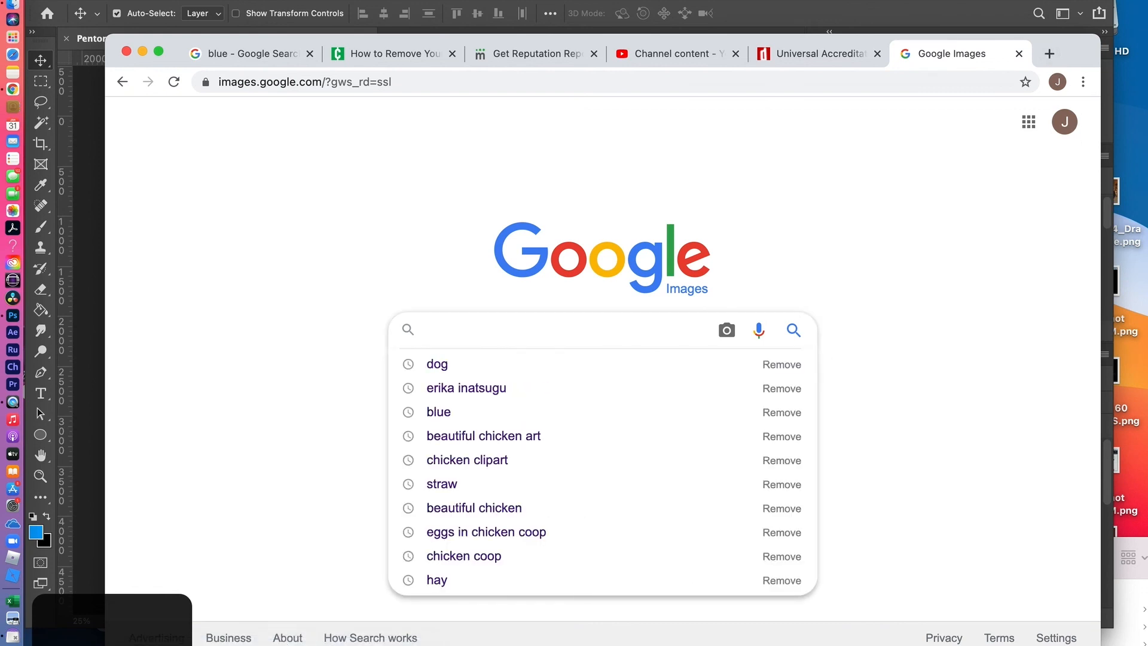
{"action": "type", "text": "billing blo"}
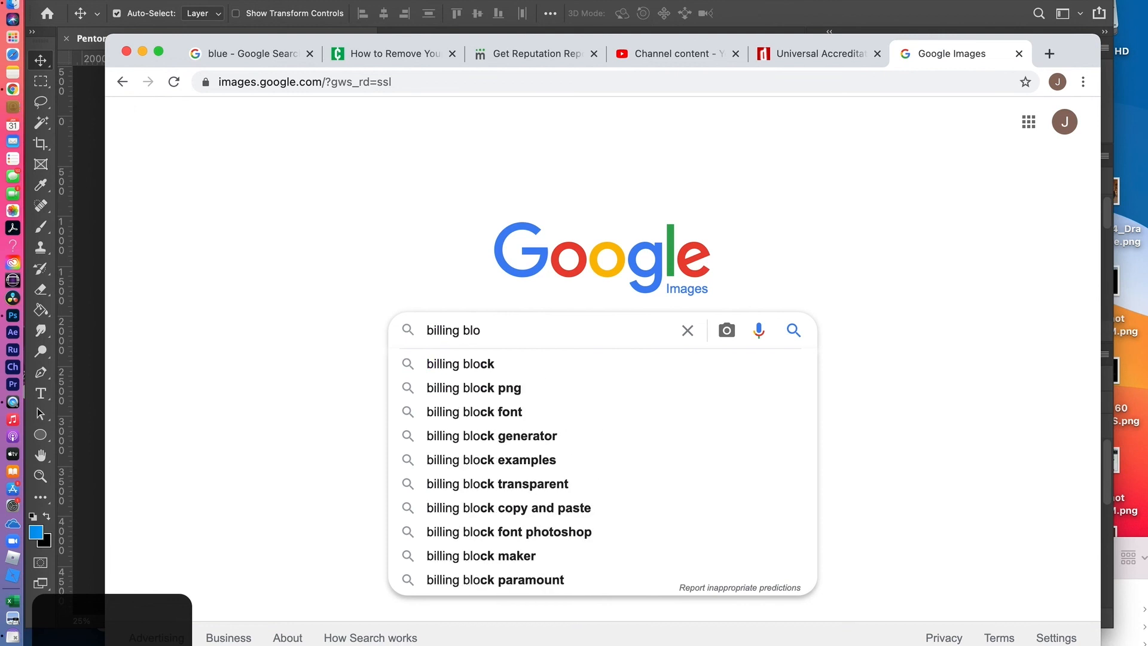
{"action": "type", "text": "kc"}
{"action": "key", "text": "BackSpace"}
{"action": "key", "text": "BackSpace"}
{"action": "type", "text": "ck"}
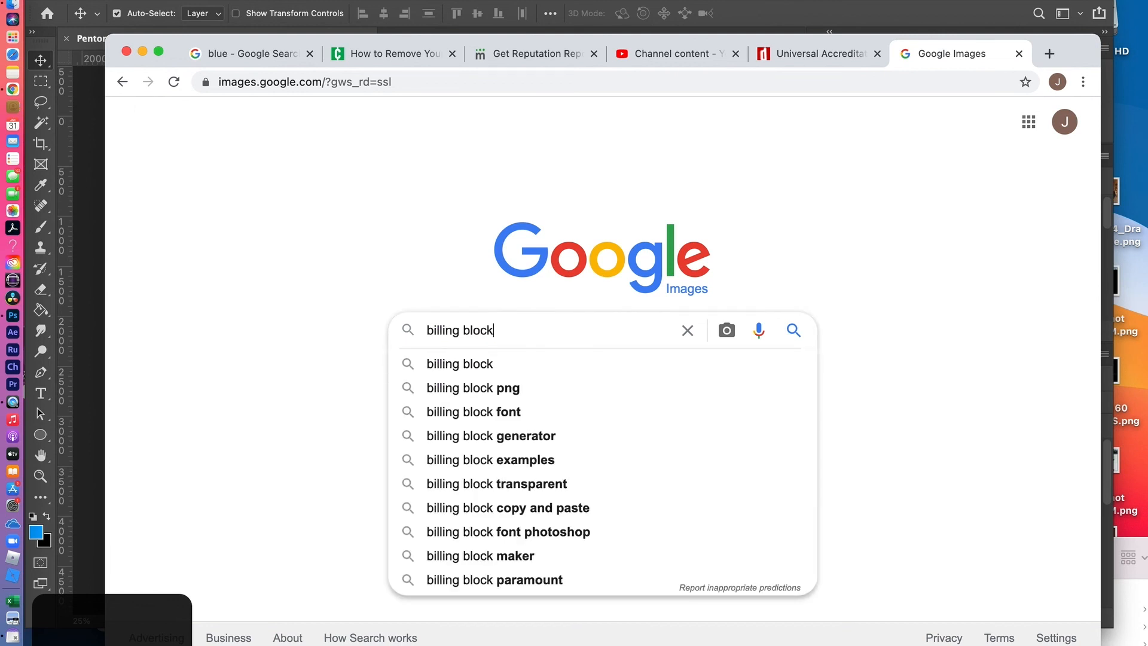
{"action": "key", "text": "Return"}
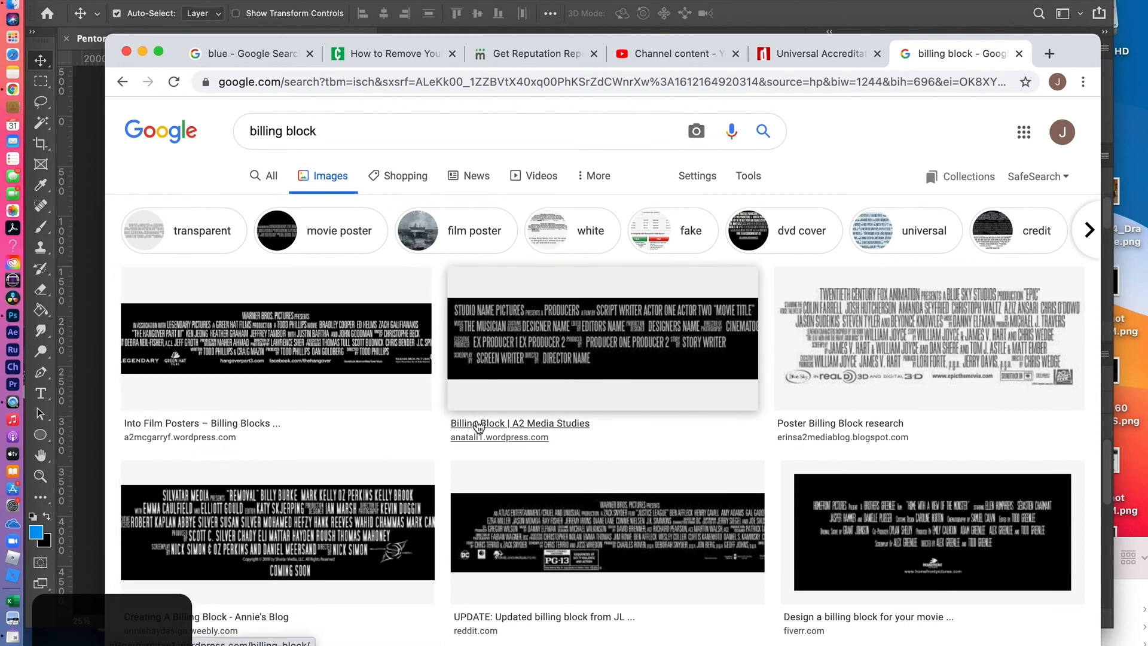
{"action": "scroll", "coordinate": [550, 434], "scroll_direction": "down", "scroll_amount": 5}
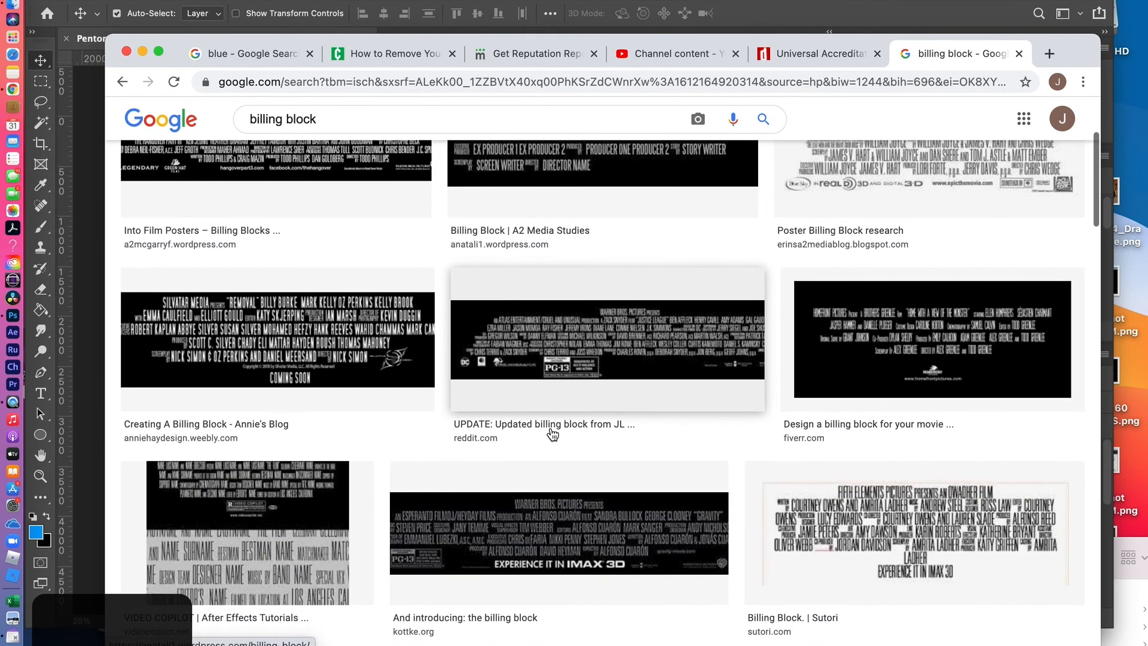
{"action": "scroll", "coordinate": [552, 434], "scroll_direction": "down", "scroll_amount": 2}
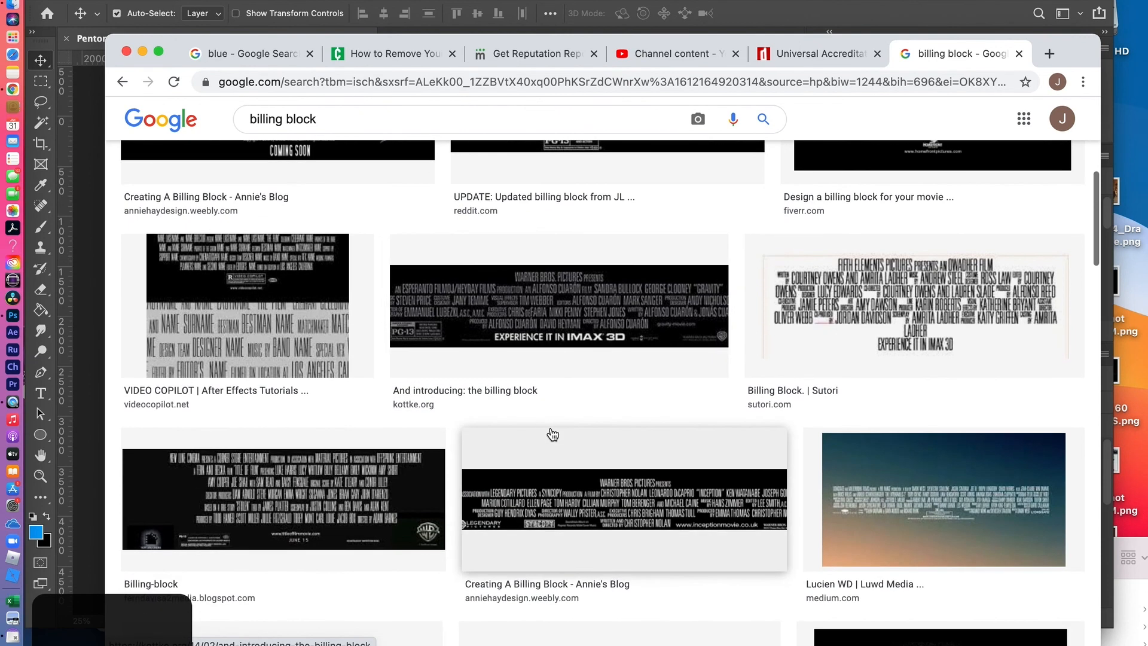
{"action": "scroll", "coordinate": [552, 435], "scroll_direction": "down", "scroll_amount": 6}
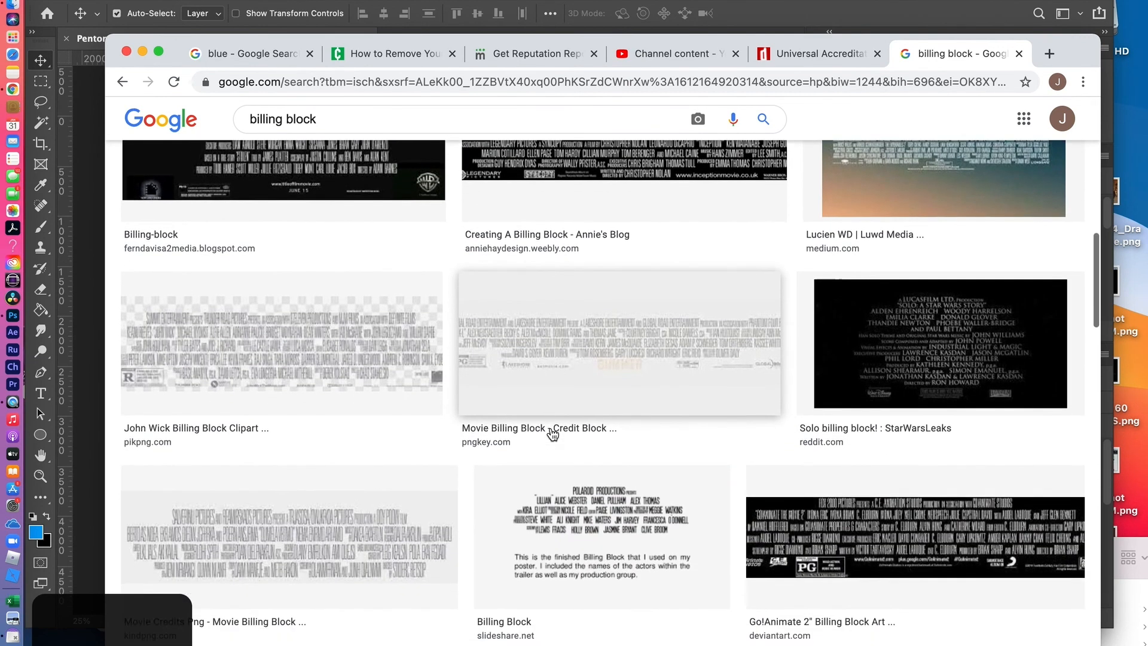
{"action": "scroll", "coordinate": [551, 433], "scroll_direction": "down", "scroll_amount": 3}
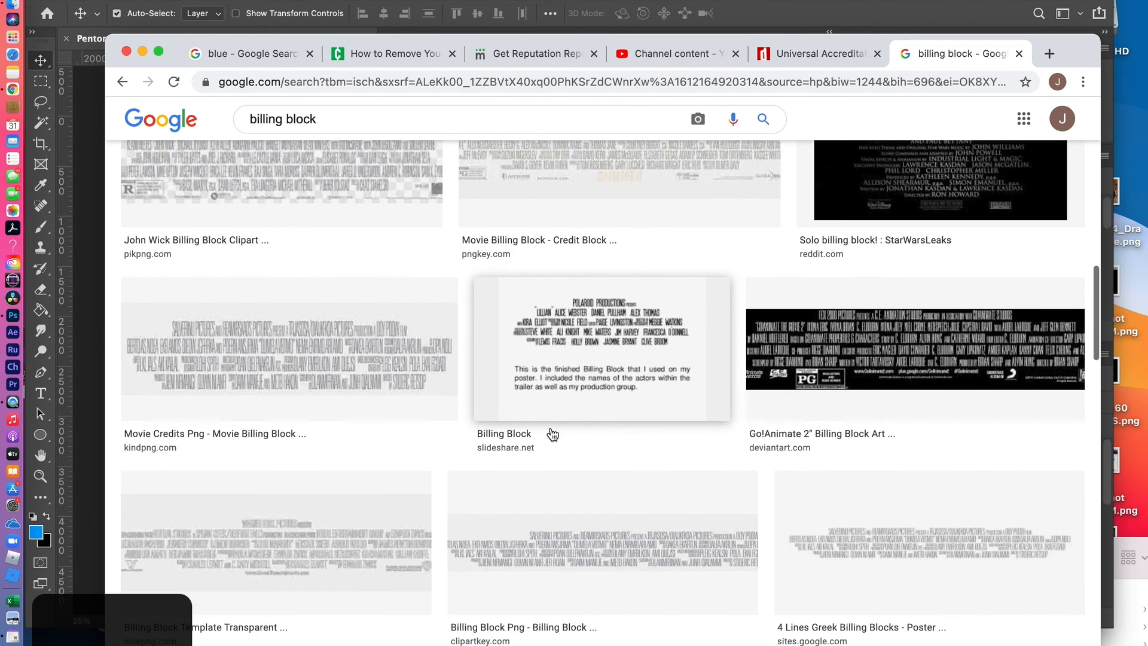
{"action": "scroll", "coordinate": [552, 434], "scroll_direction": "up", "scroll_amount": 15}
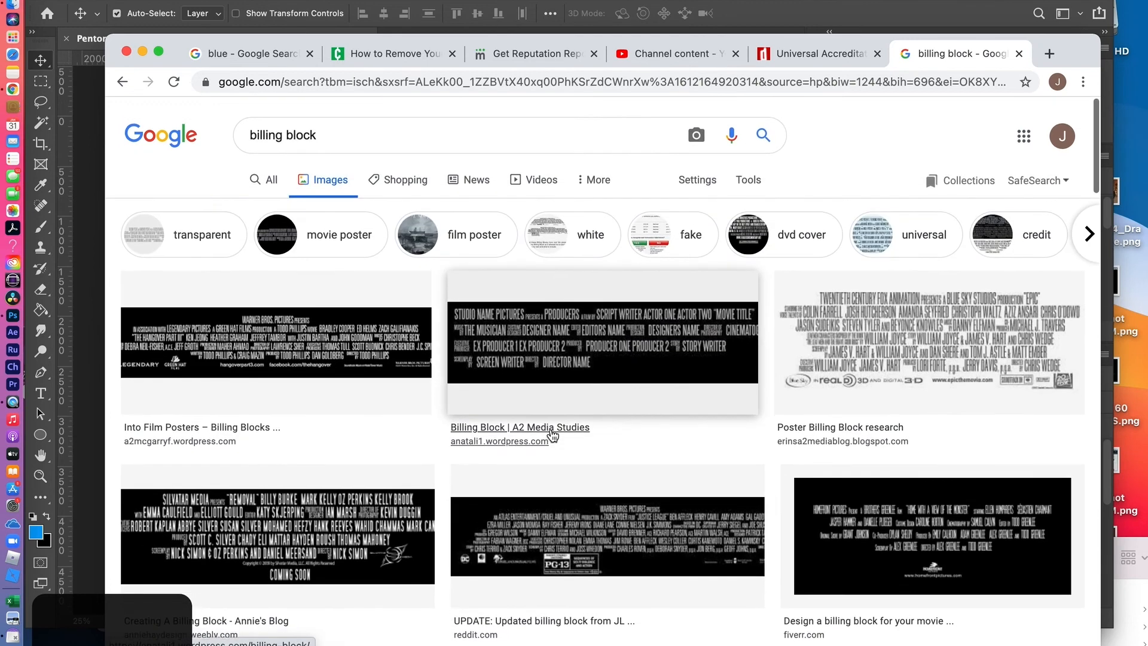
Search Google Images for "black panther movie poster" as a credits reference
{"action": "left_click_drag", "start_coordinate": [333, 131], "coordinate": [226, 129]}
{"action": "type", "text": "bl"}
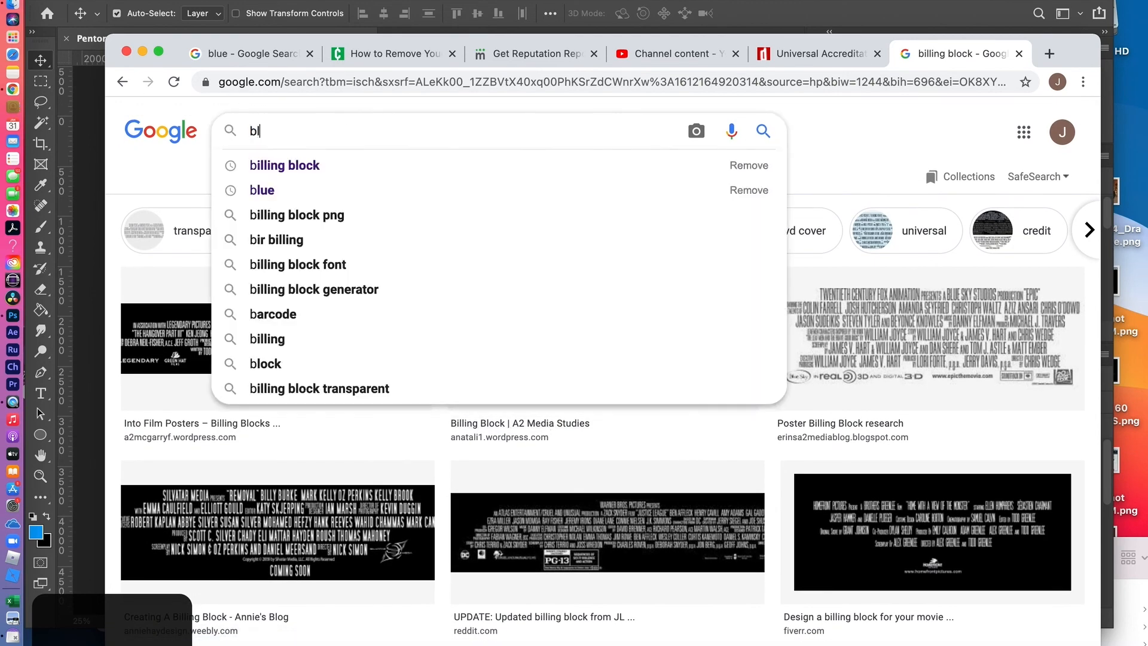
{"action": "type", "text": "ack panterh"}
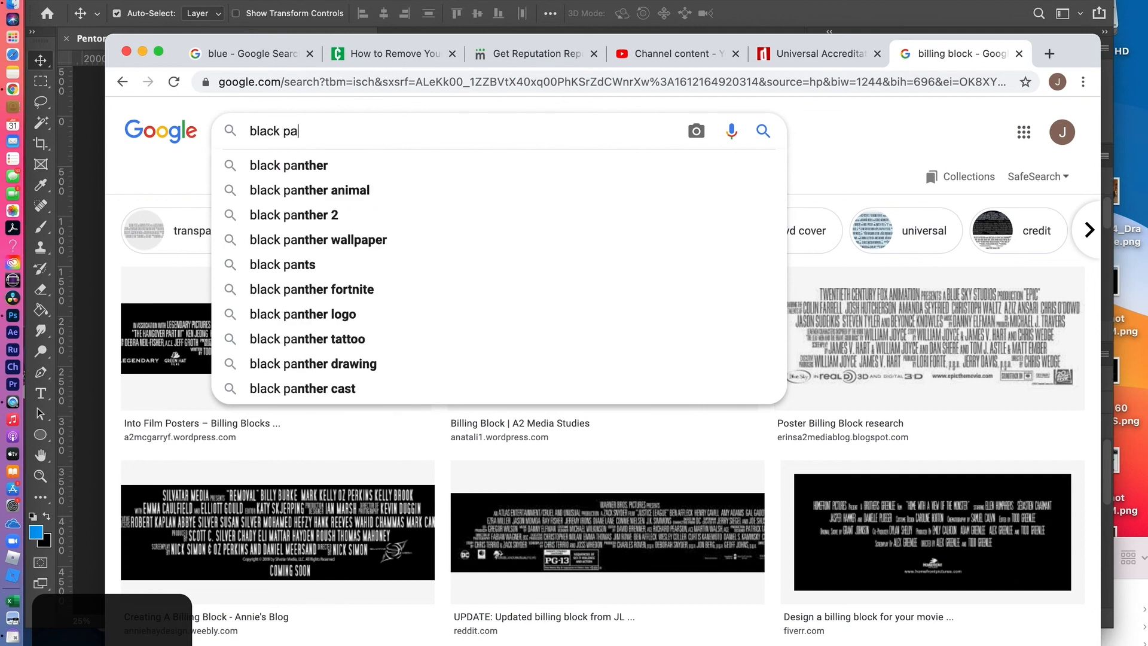
{"action": "key", "text": "BackSpace"}
{"action": "key", "text": "BackSpace"}
{"action": "key", "text": "BackSpace"}
{"action": "type", "text": "her movi"}
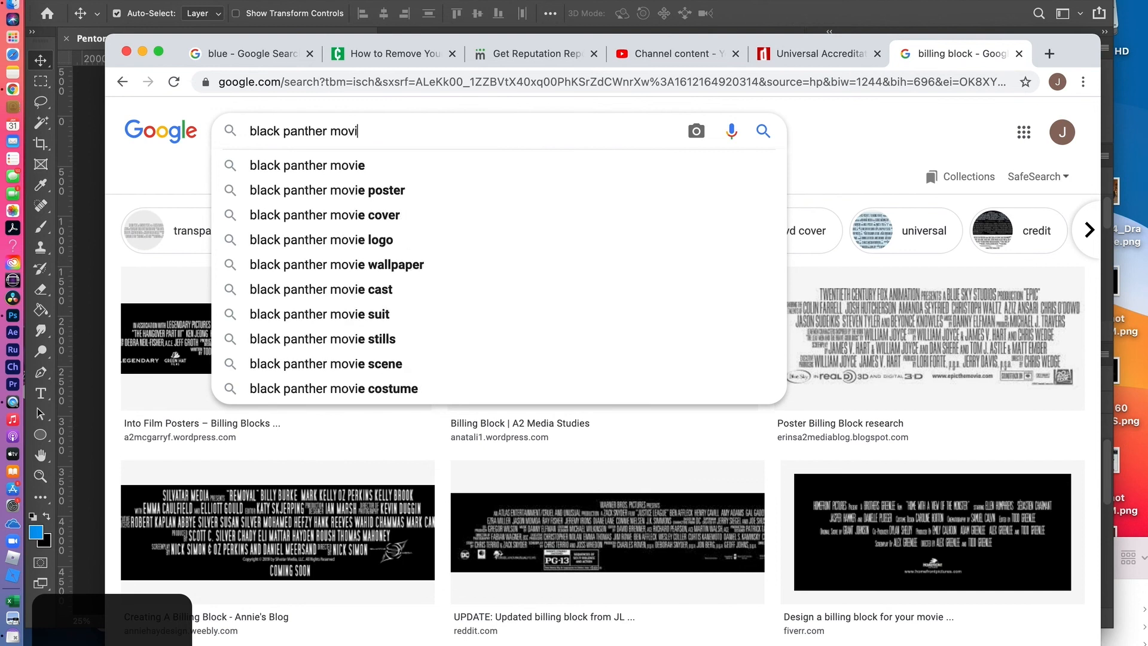
{"action": "type", "text": "e poster"}
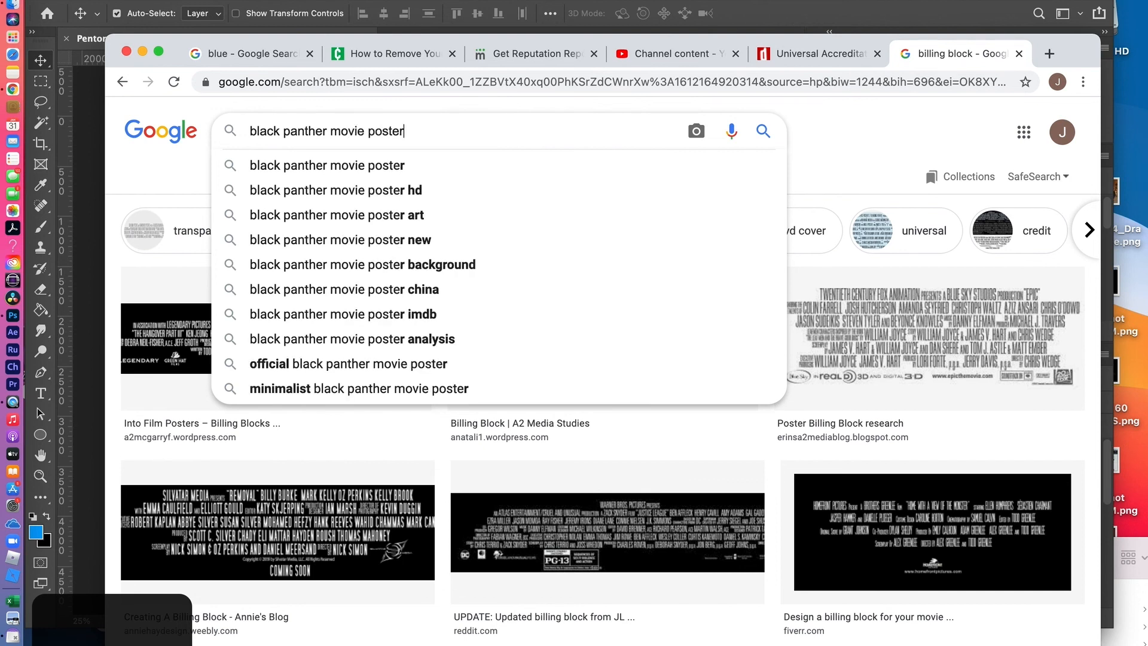
{"action": "key", "text": "Return"}
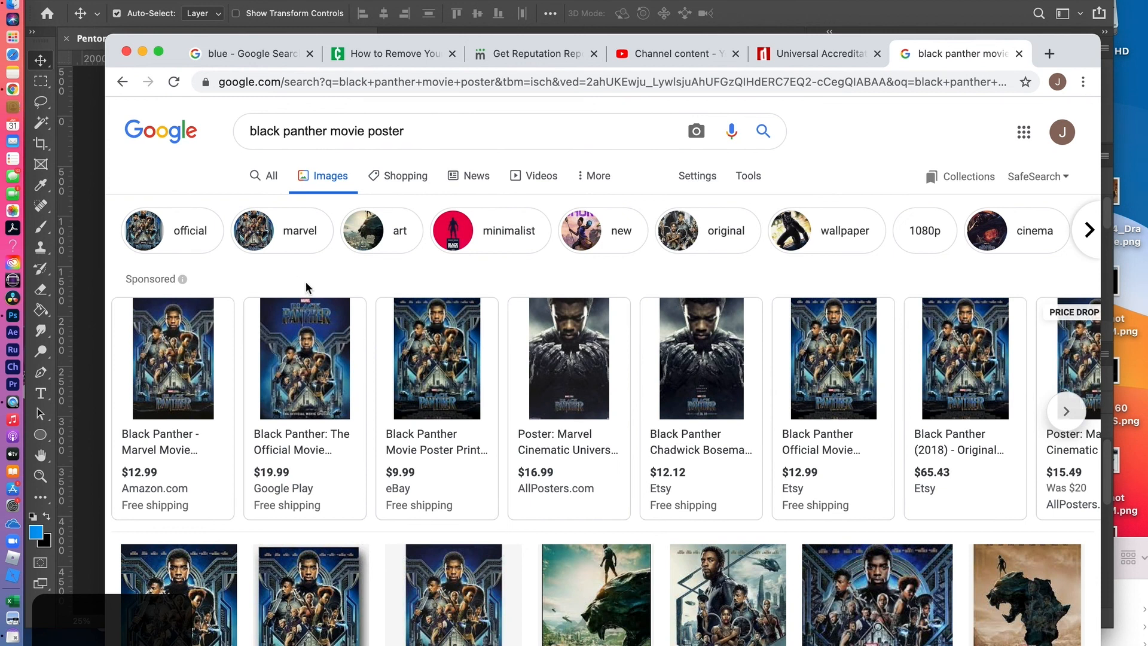
Open the eBay listing of the Black Panther movie poster print for a look and close its page again
{"action": "scroll", "coordinate": [417, 342], "scroll_direction": "down", "scroll_amount": 2}
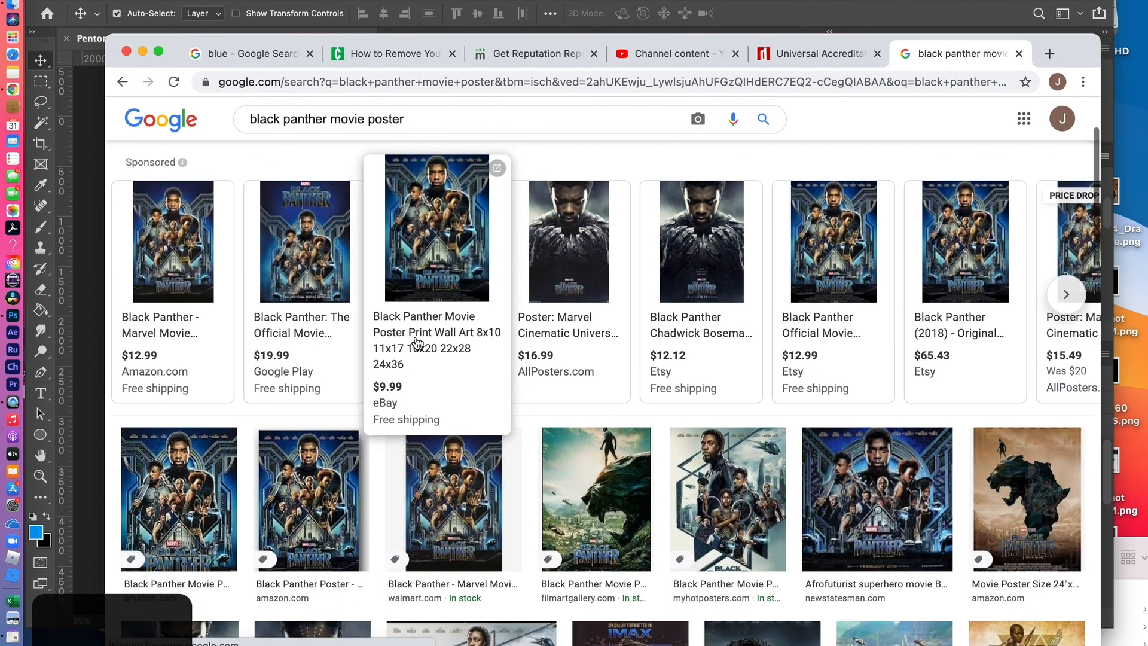
{"action": "left_click", "coordinate": [433, 256]}
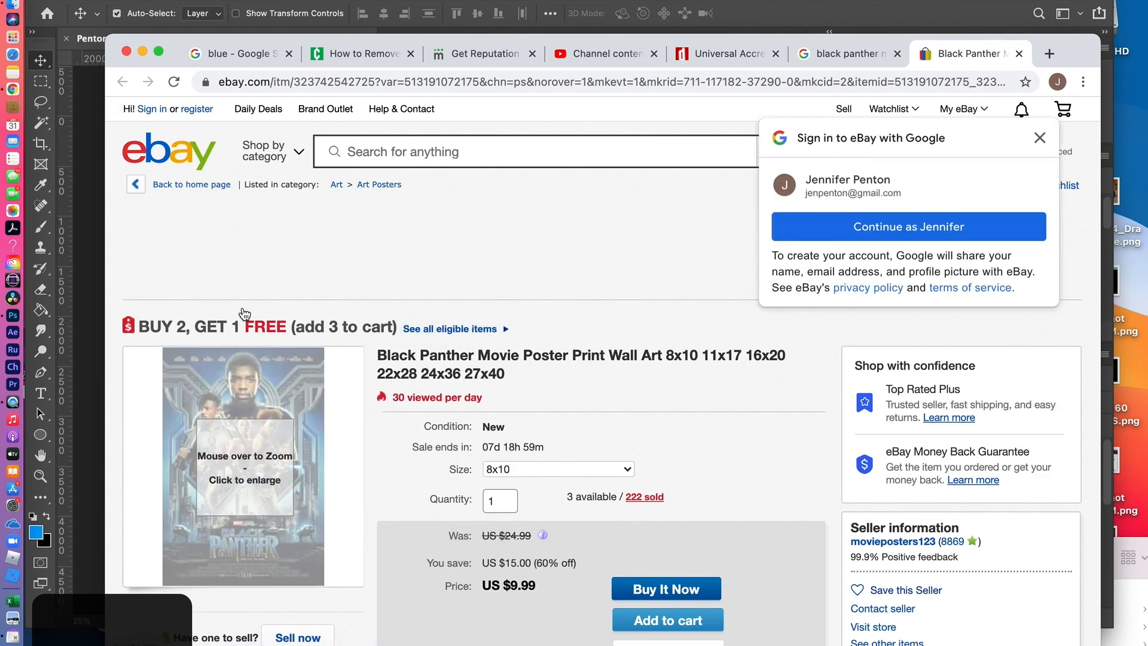
{"action": "left_click", "coordinate": [1019, 54]}
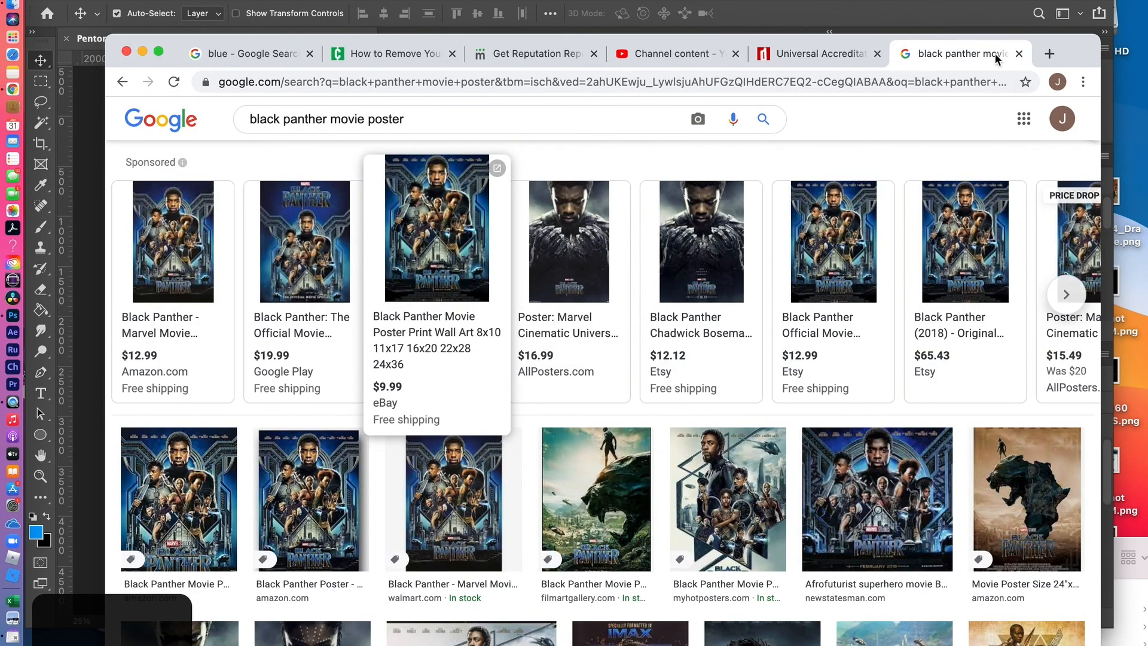
Search Google Images for "movie poster with billing block" and examine how the example credit blocks are laid out
{"action": "scroll", "coordinate": [479, 170], "scroll_direction": "up", "scroll_amount": 2}
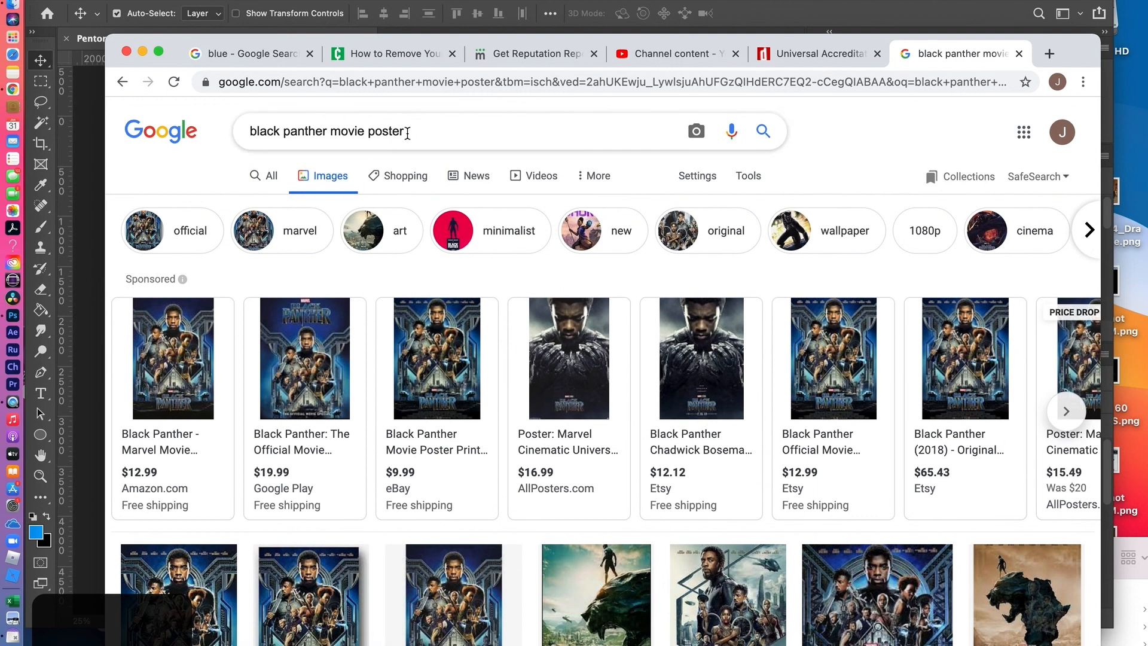
{"action": "left_click_drag", "start_coordinate": [421, 131], "coordinate": [187, 120]}
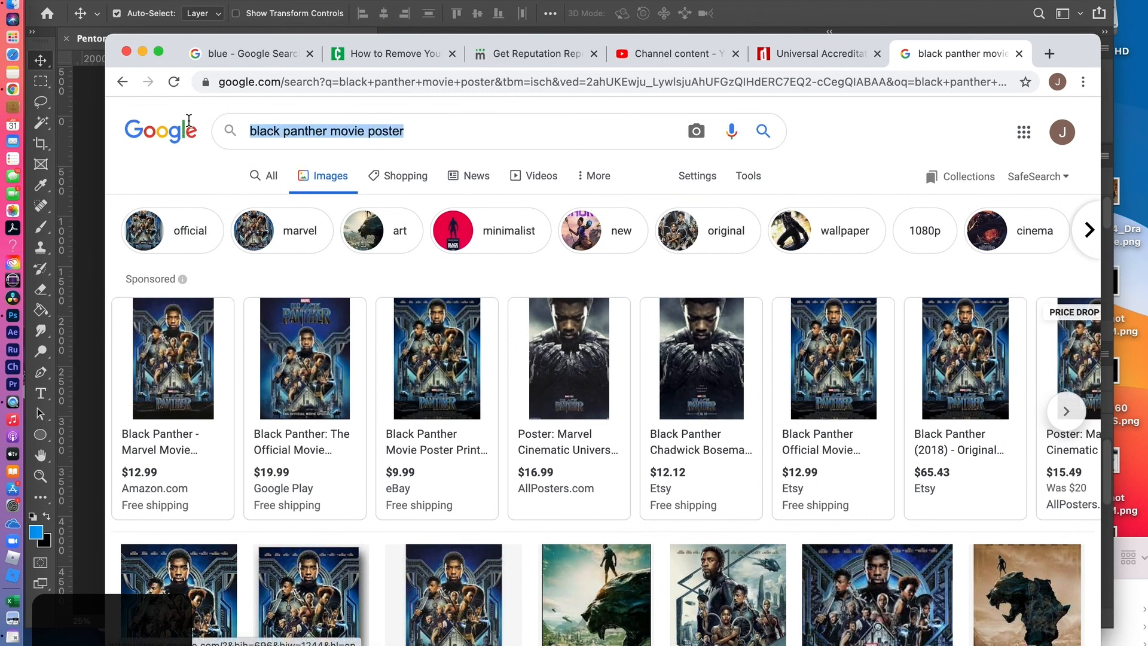
{"action": "type", "text": "movi"}
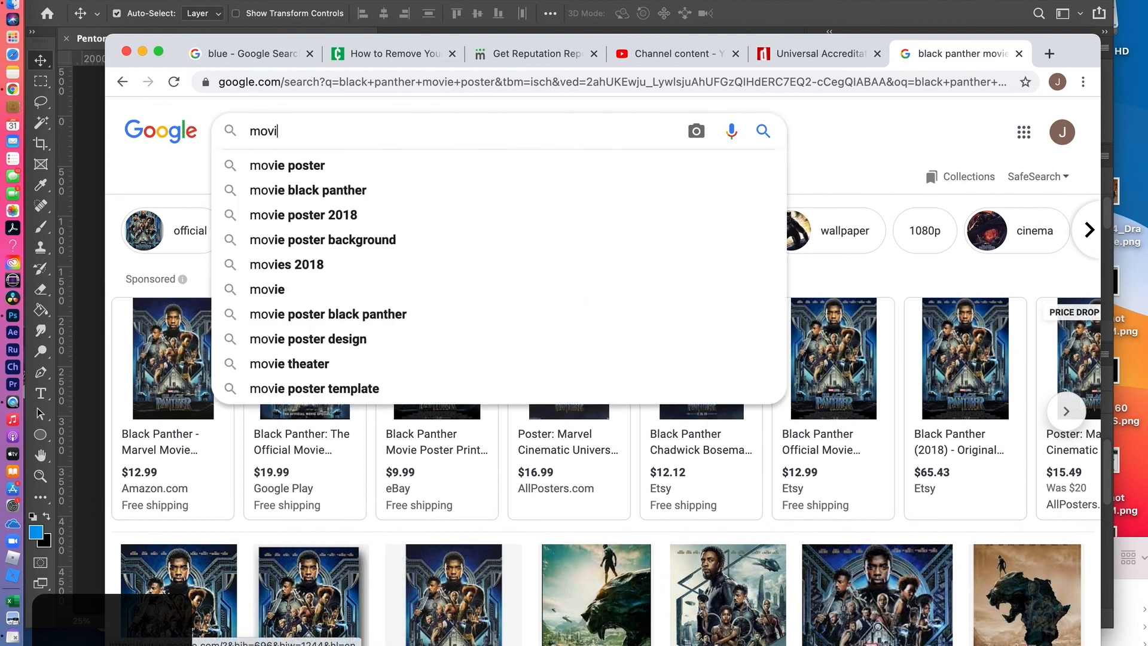
{"action": "type", "text": "e poster "}
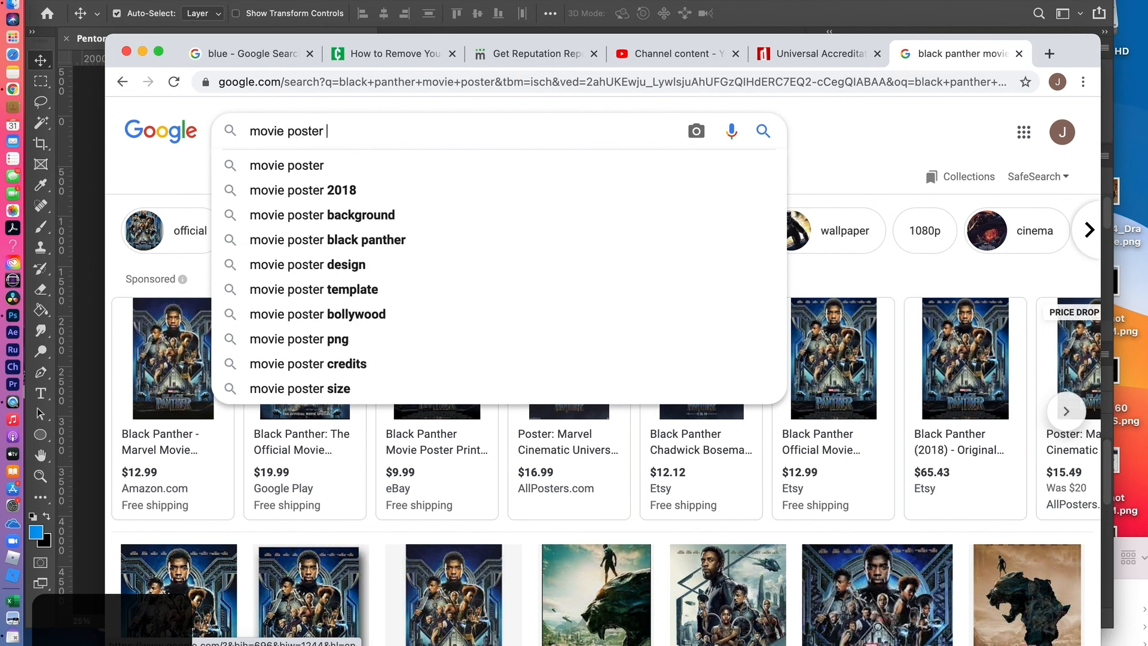
{"action": "type", "text": "with billing block"}
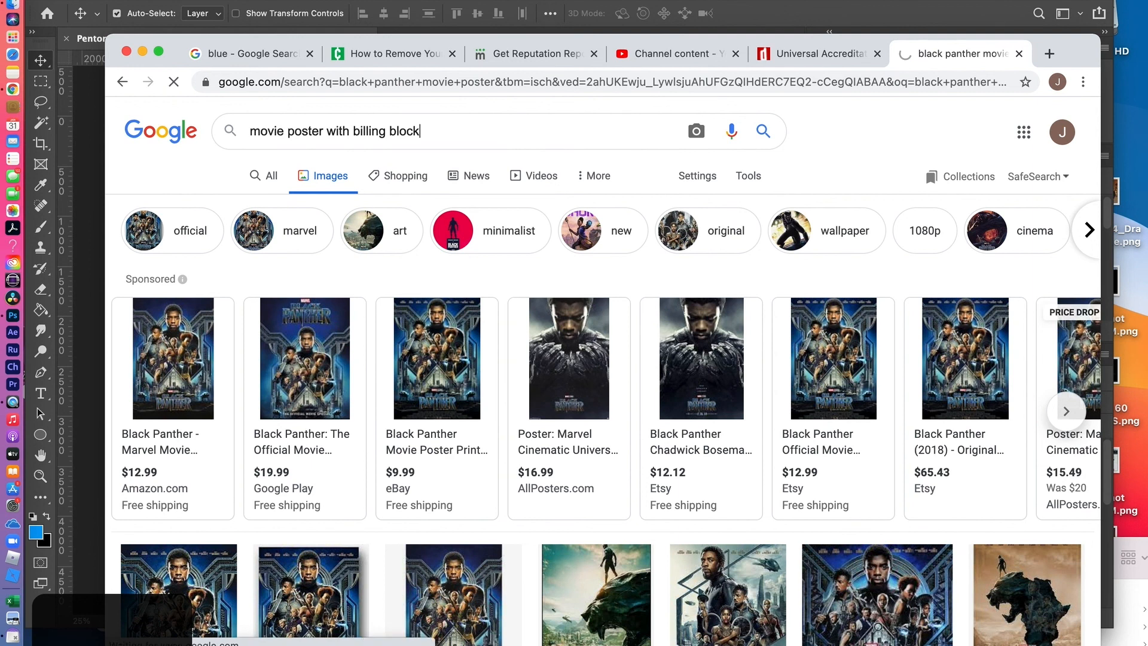
{"action": "key", "text": "Return"}
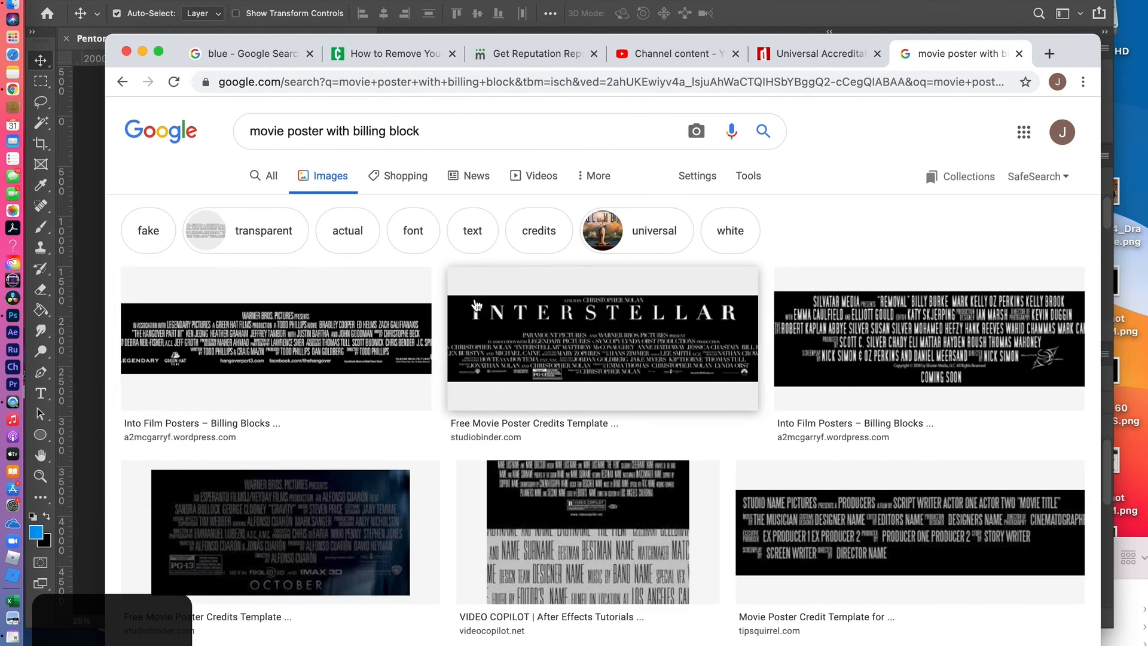
{"action": "scroll", "coordinate": [278, 518], "scroll_direction": "down", "scroll_amount": 4}
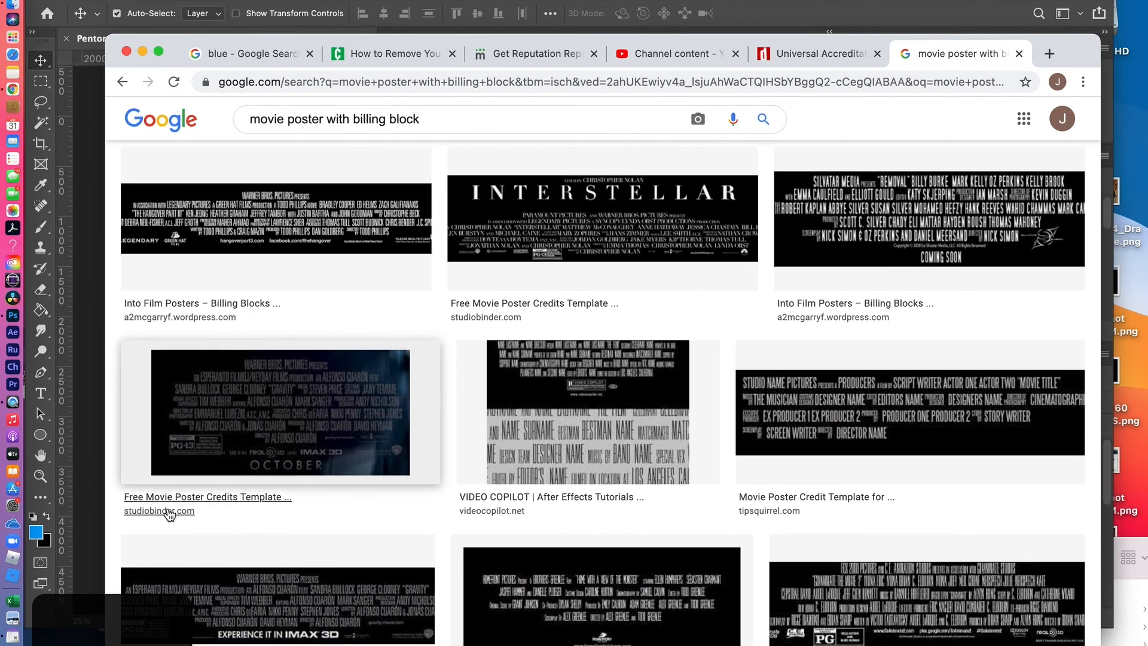
{"action": "scroll", "coordinate": [279, 414], "scroll_direction": "up", "scroll_amount": 3}
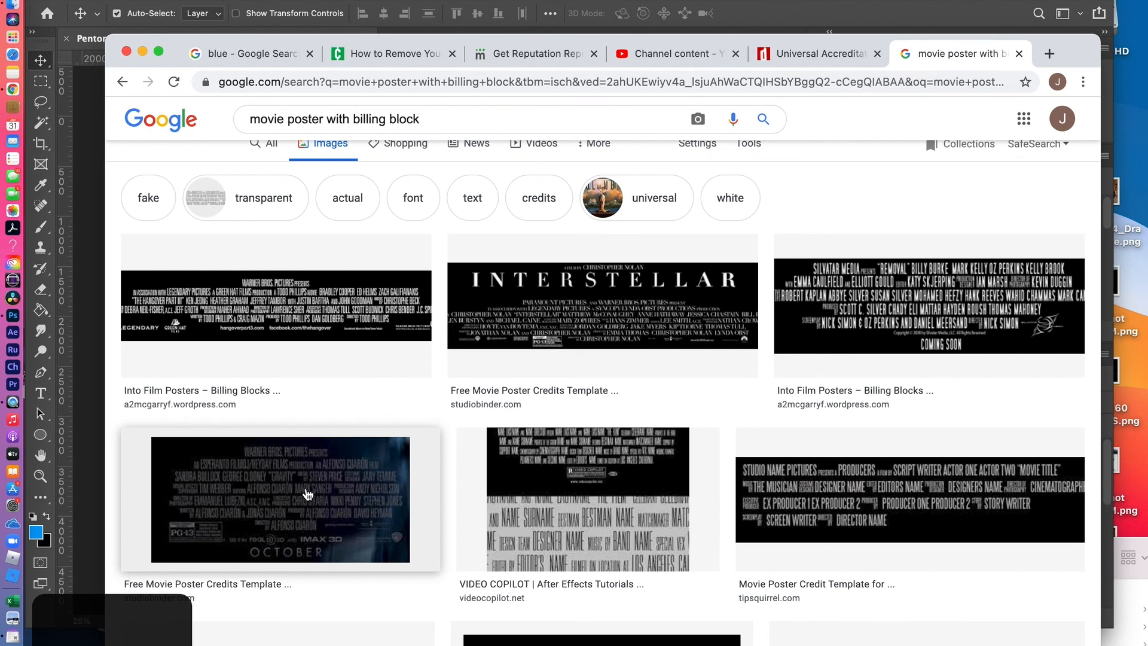
Switch back to Photoshop with the Penton_Movie_Poster_2.psd document
{"action": "key", "text": "super+Tab"}
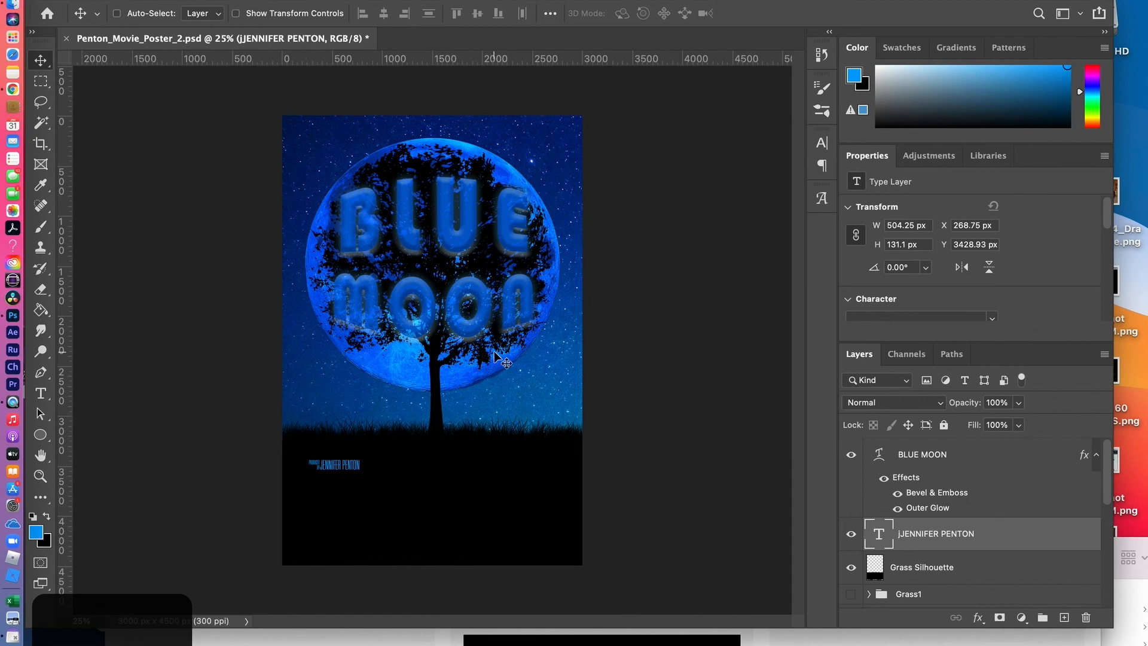
{"action": "key", "text": "super+Tab"}
{"action": "key", "text": "super+Tab"}
{"action": "key", "text": "super+Tab"}
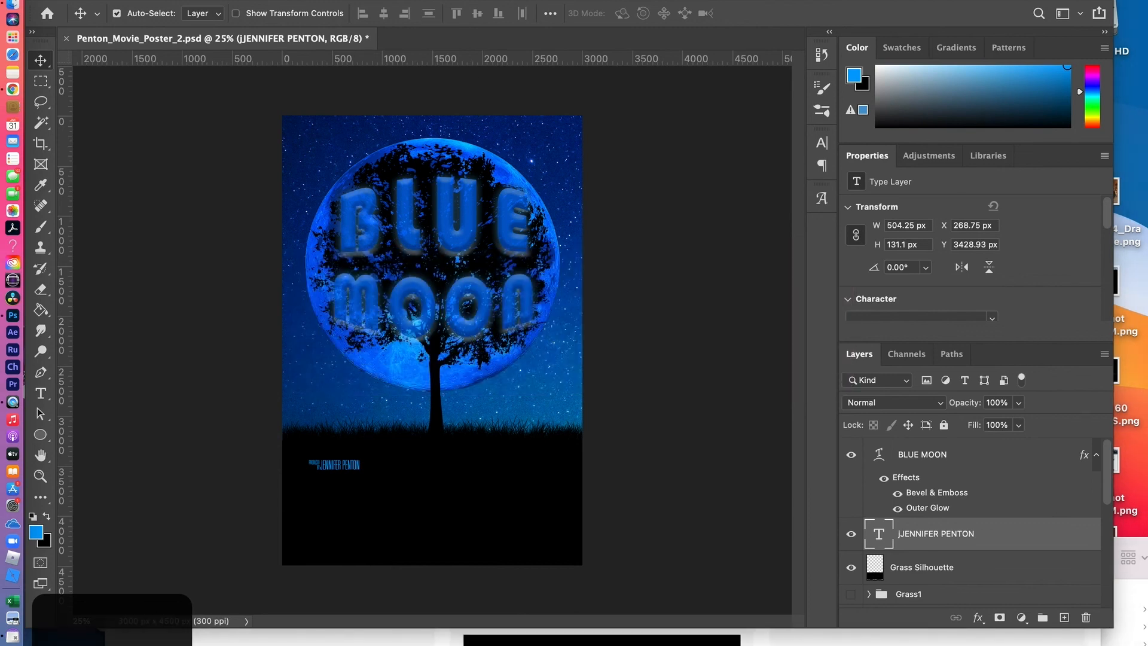